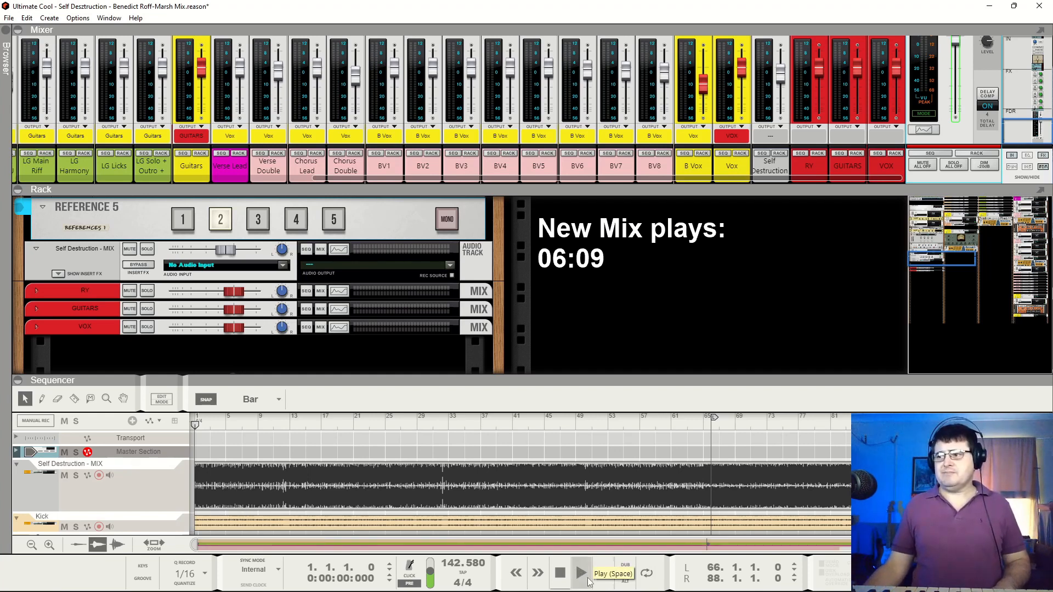
Play the song from bar 1 and compare Reference 5 inputs 1 and 2, ending on input 2
left_click(580, 574)
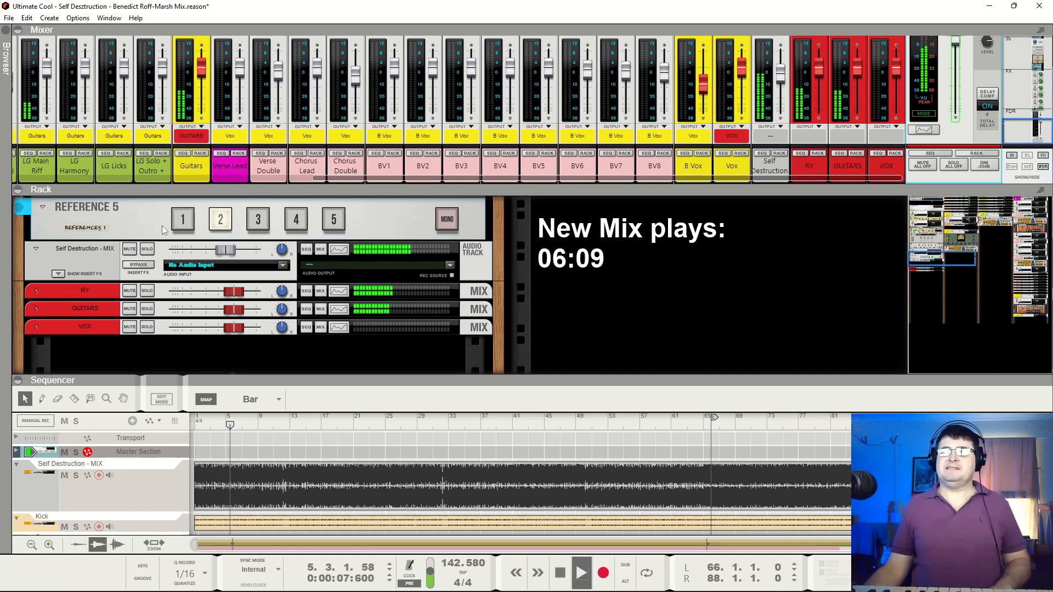
left_click(183, 220)
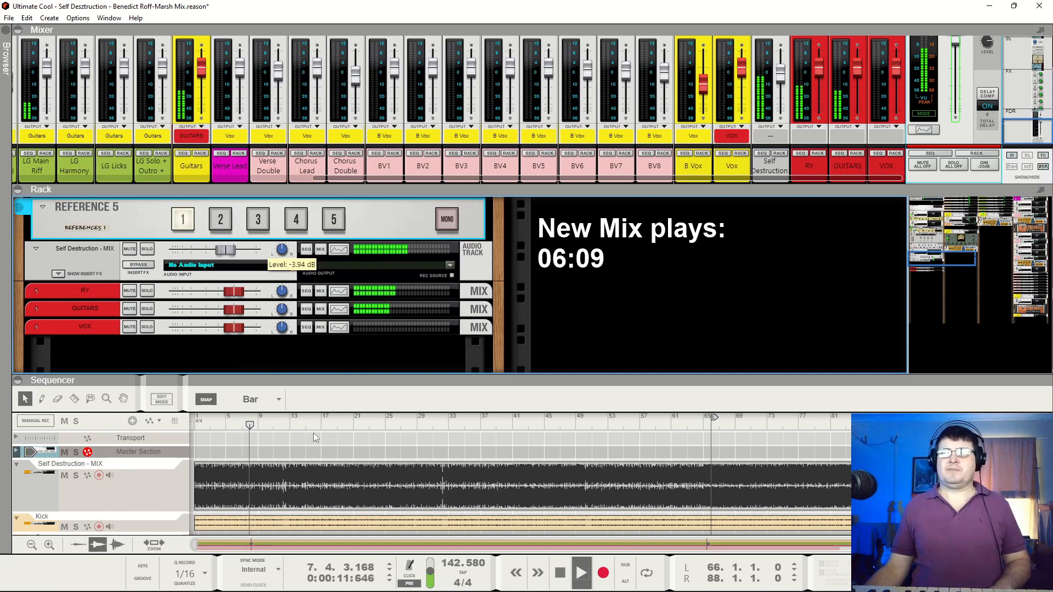
left_click(222, 222)
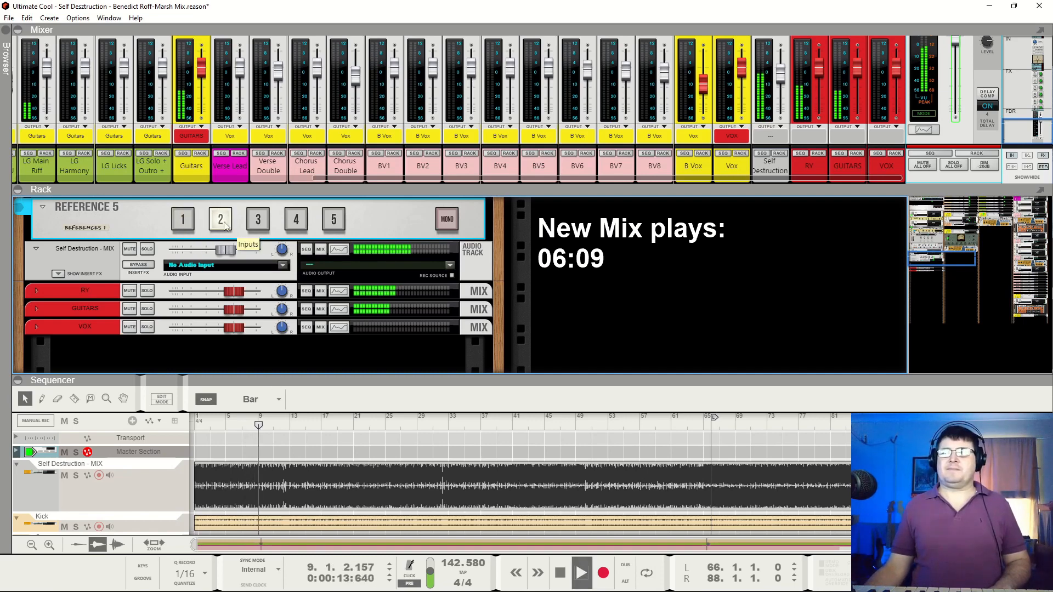
left_click(562, 573)
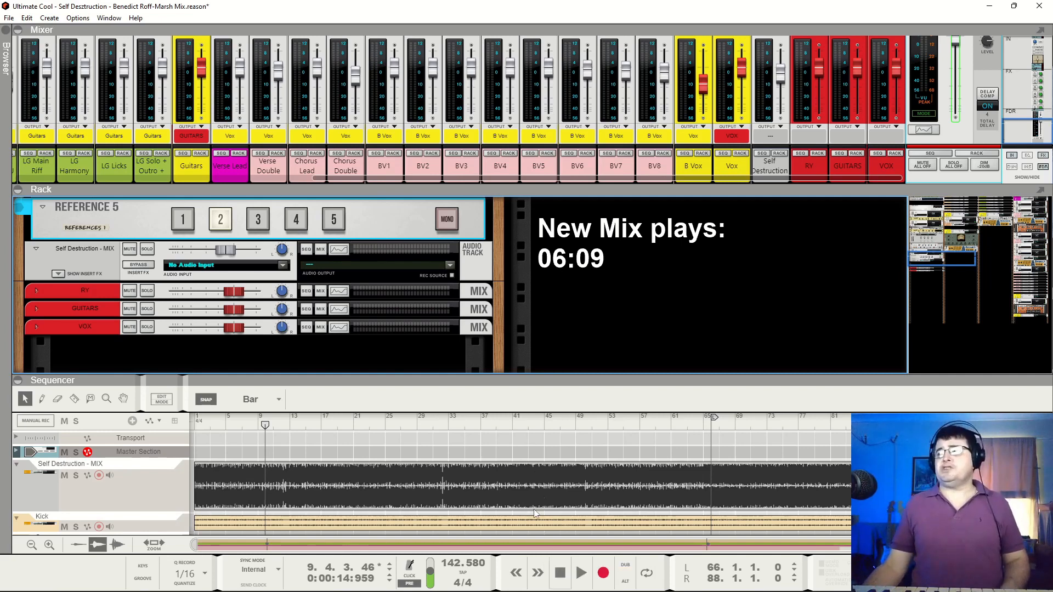
Raise the Self Destruction - MIX track's level and play a few bars from bar 9 to hear it louder
left_click(228, 252)
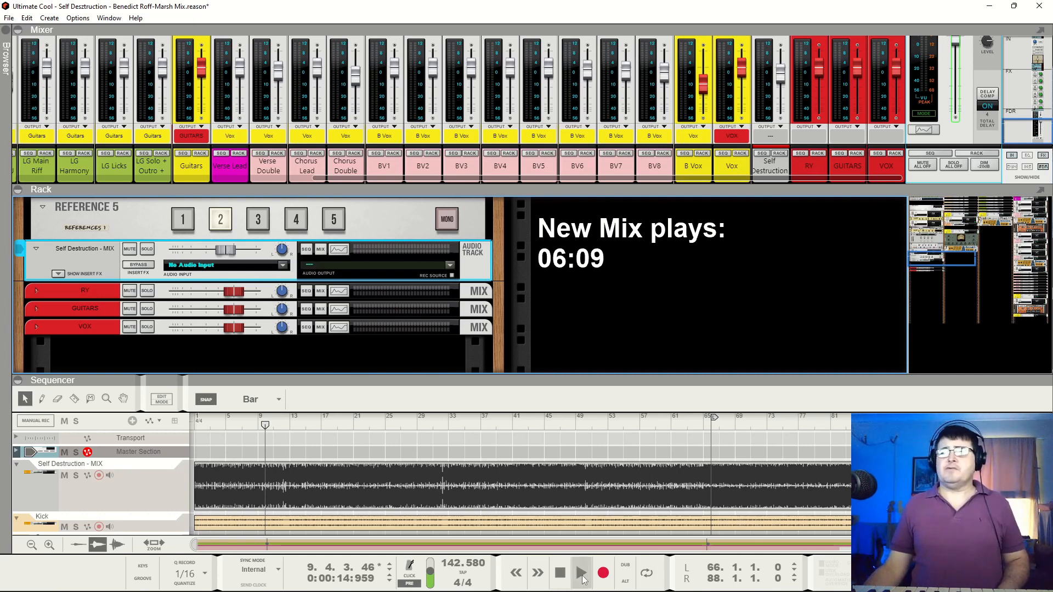
left_click(581, 576)
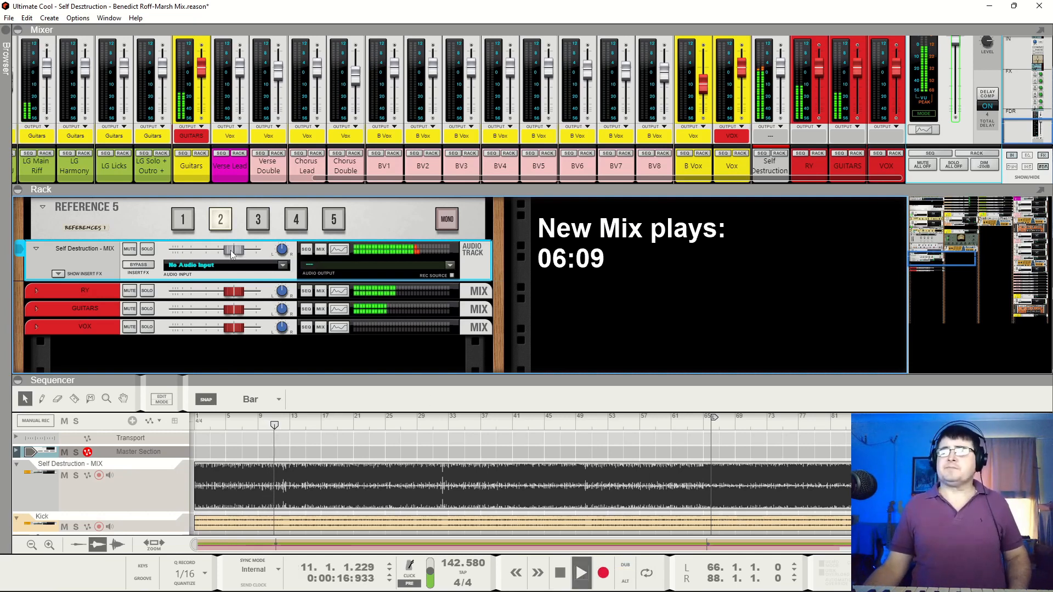
mouse_move(230, 250)
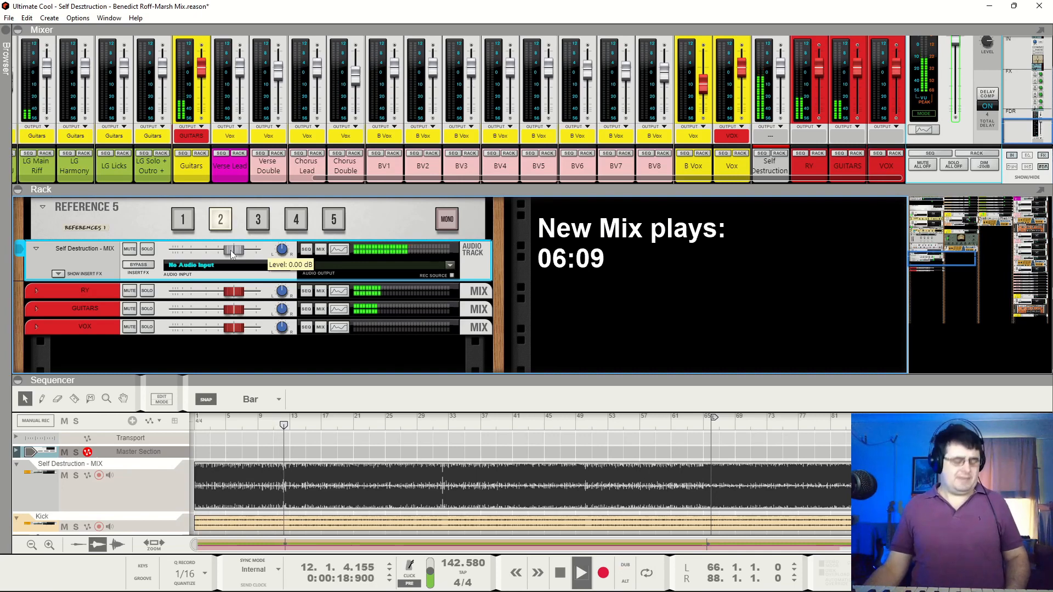
left_click(561, 574)
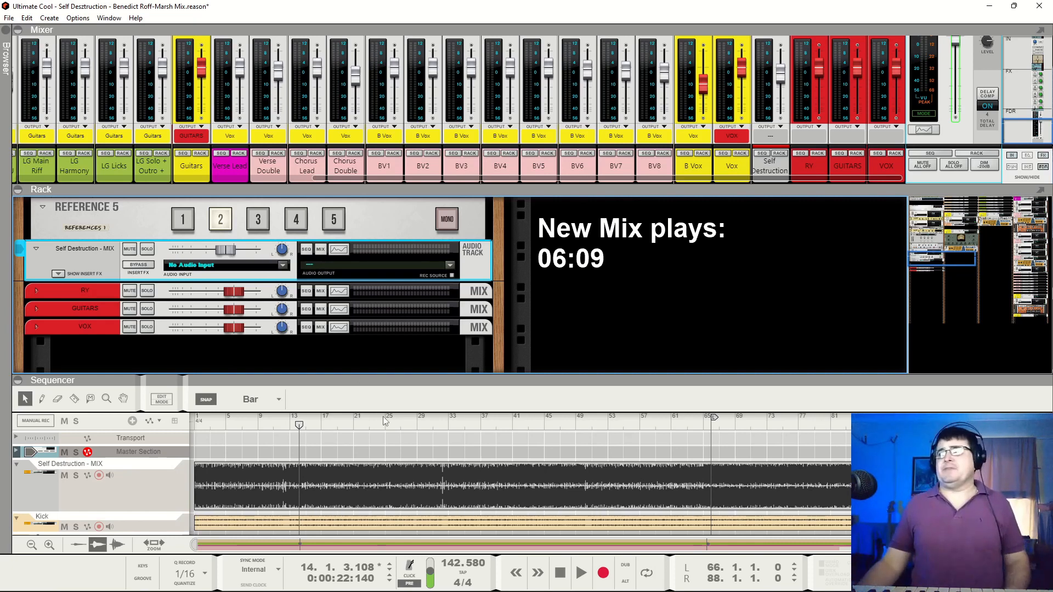
Resume playback and alternate between Reference 5 inputs 1 and 2, stopping with input 1 selected
key("space")
left_click(191, 221)
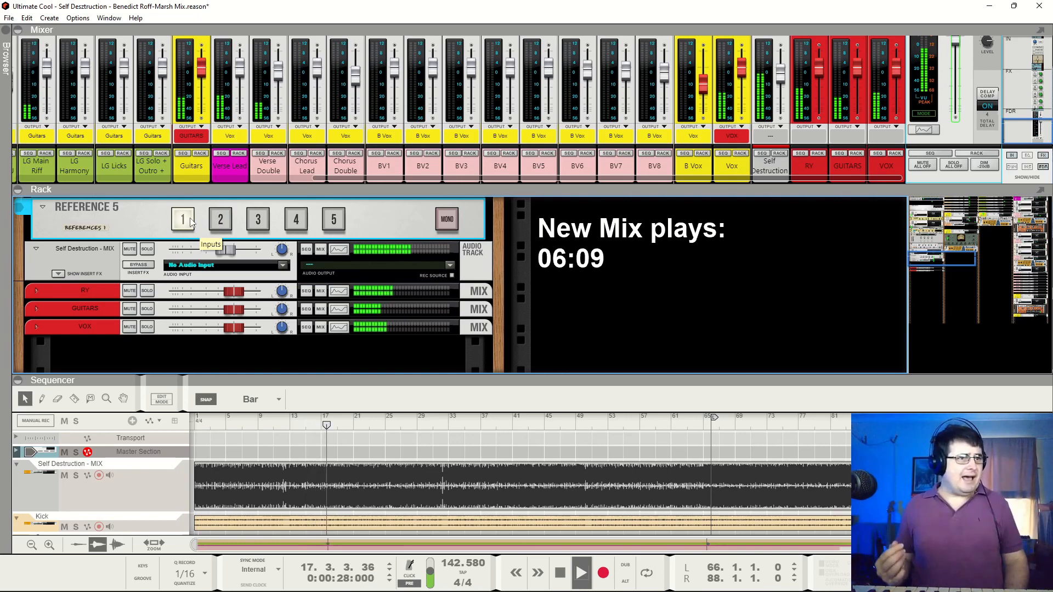
key("space")
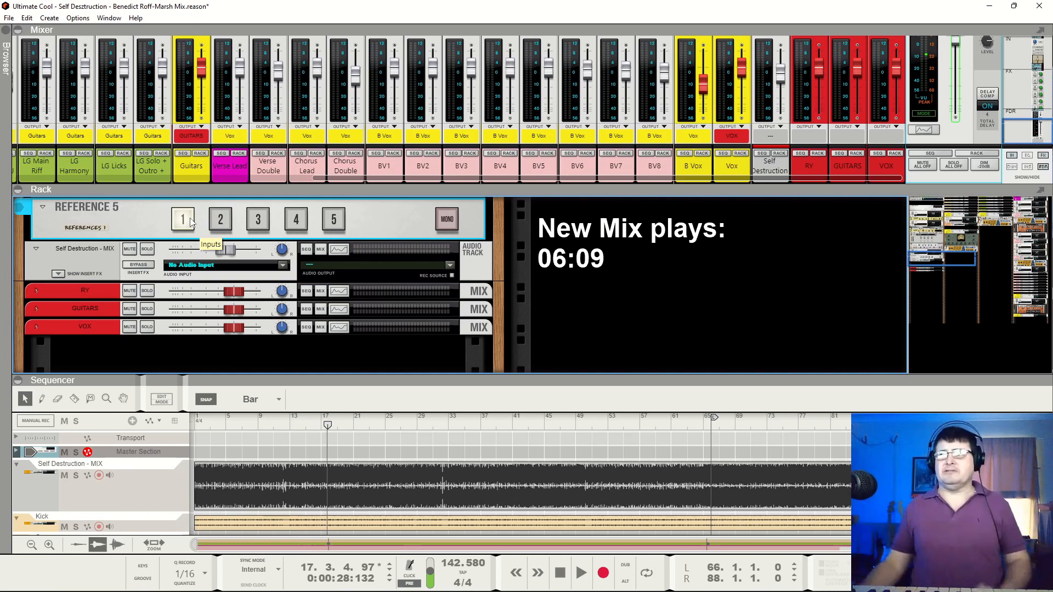
left_click(222, 229)
key("space")
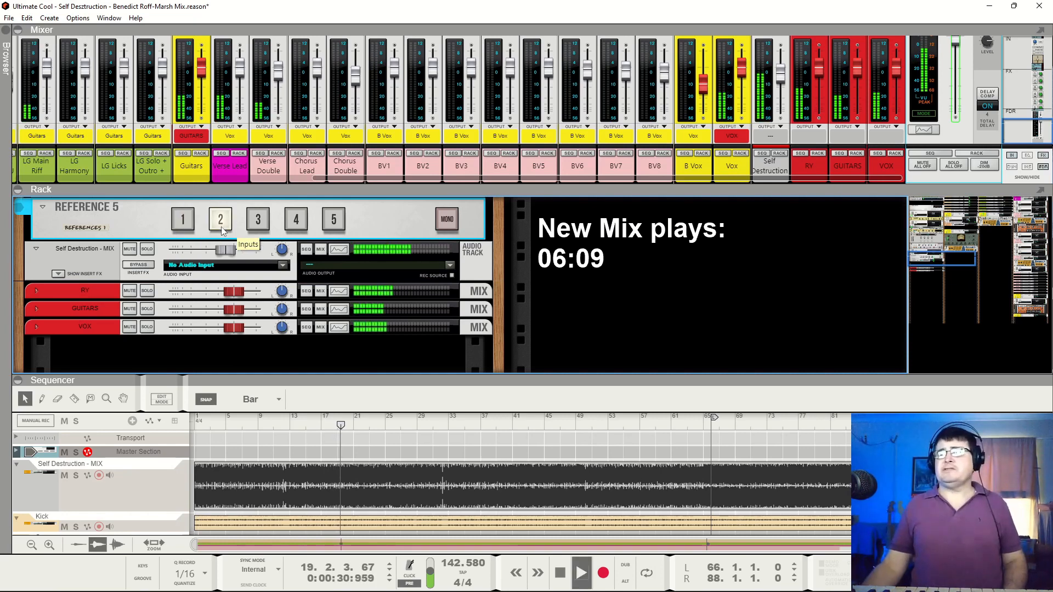
left_click(192, 220)
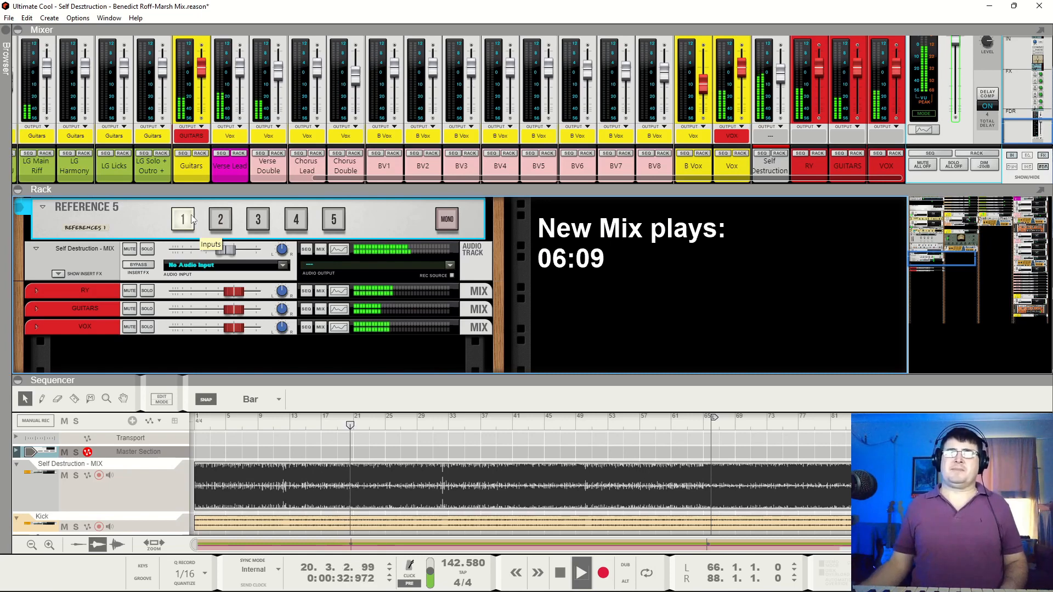
key("space")
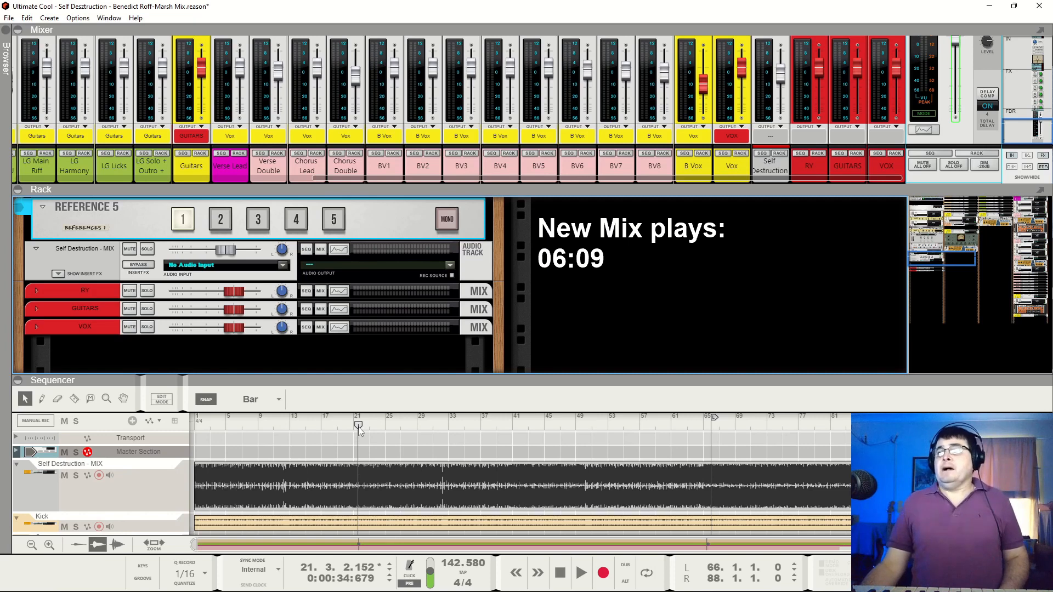
Play the new mix from bar 1 to about bar 102 with the mixer area enlarged to show more of the channels
left_click_drag(358, 427, 195, 427)
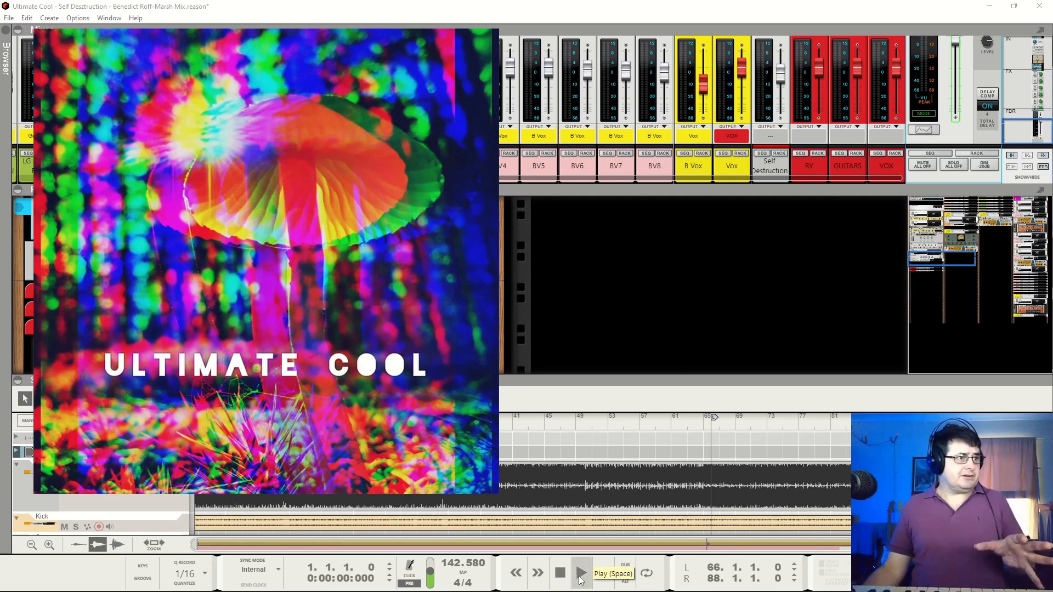
left_click(582, 576)
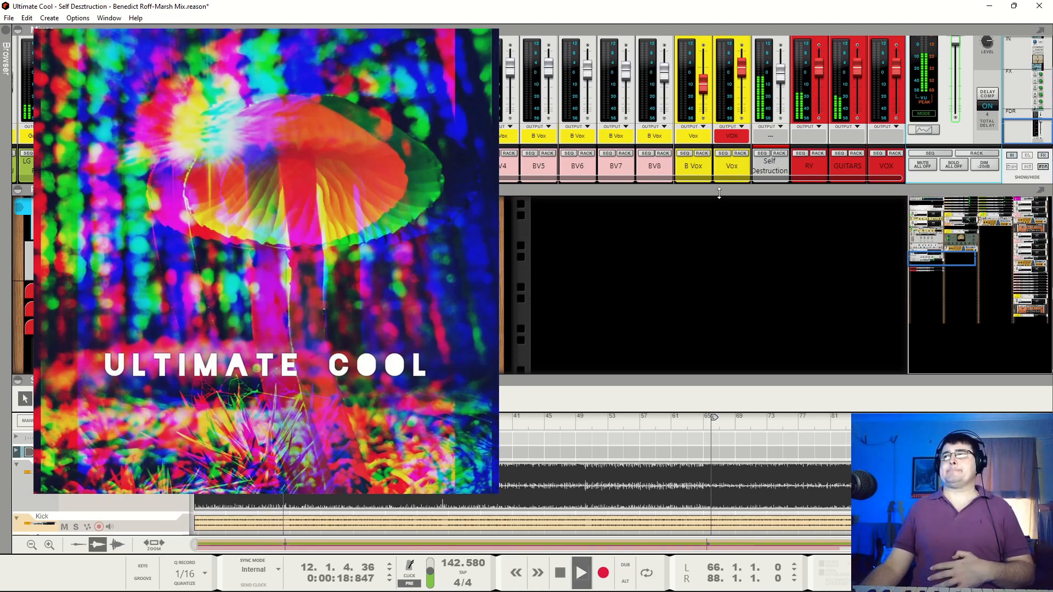
left_click_drag(720, 190, 728, 234)
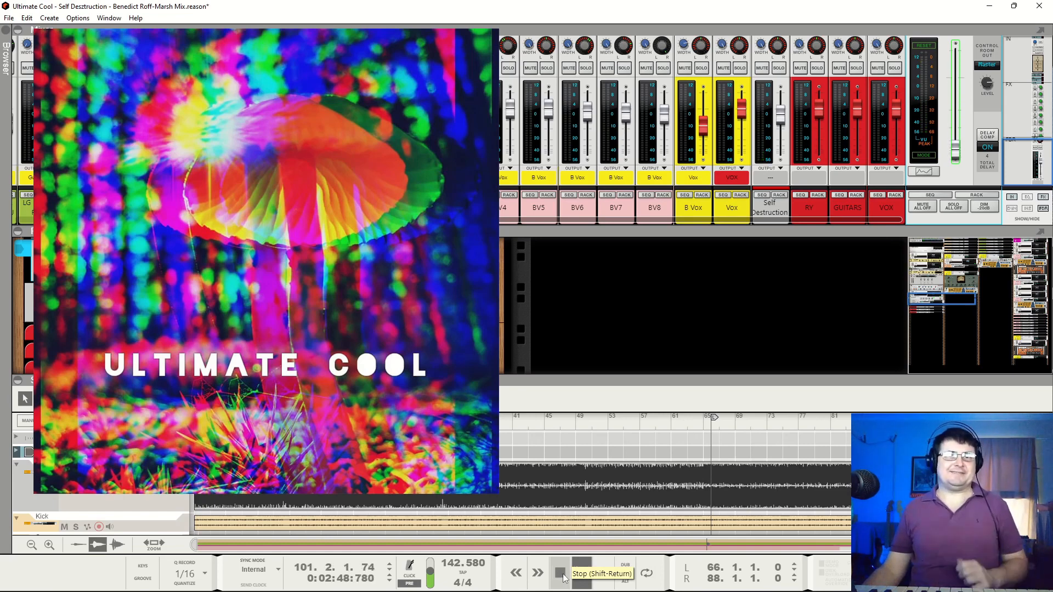
left_click(560, 574)
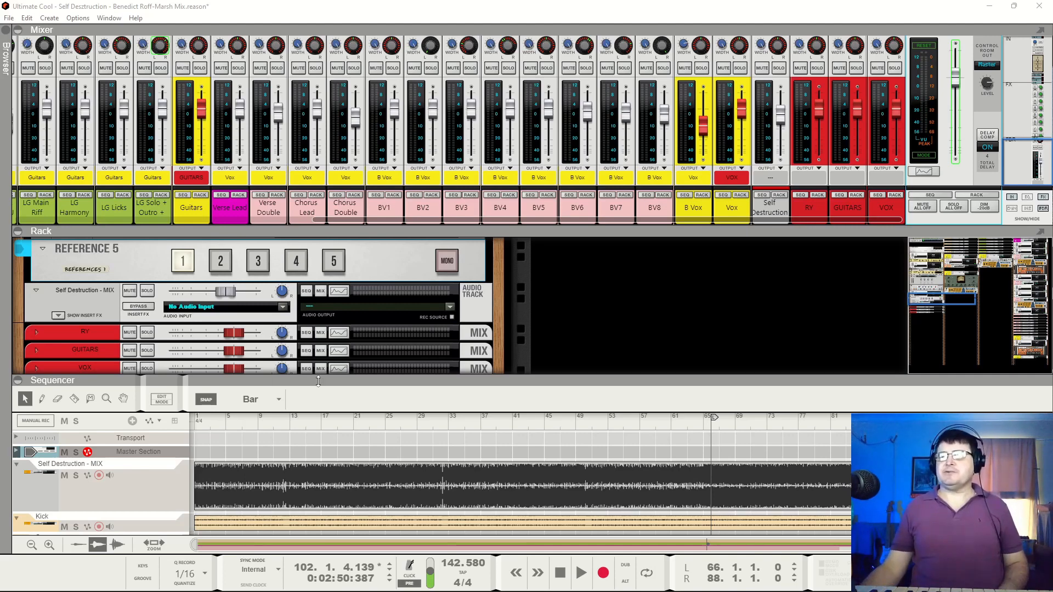
Expand the sequencer to full view and examine the track list from Self Destruction - MIX to BV8
left_click_drag(318, 381, 325, 219)
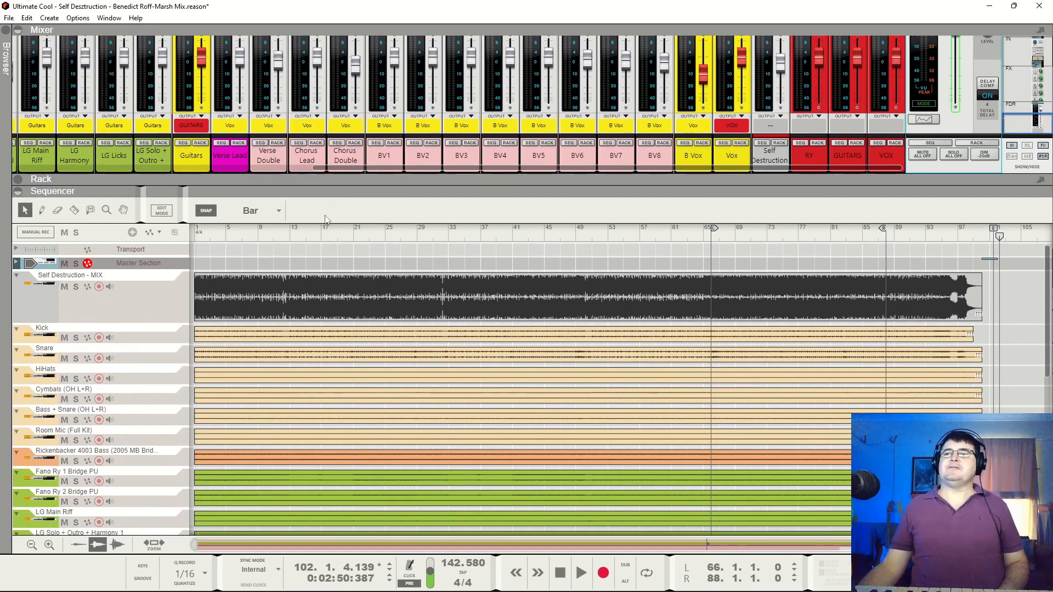
scroll(128, 277, "down", 6)
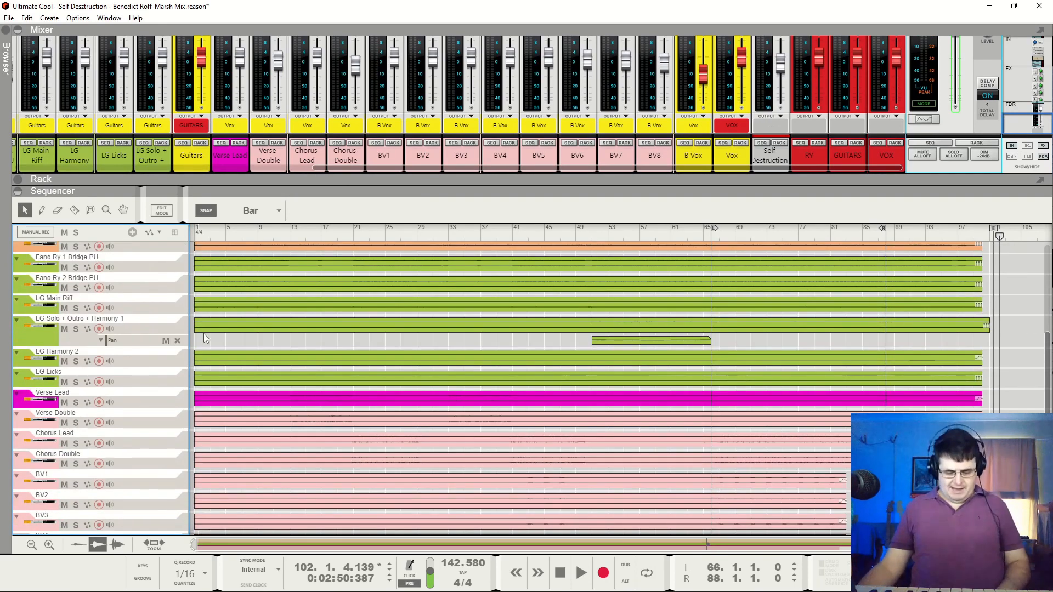
key("F5")
key("F6")
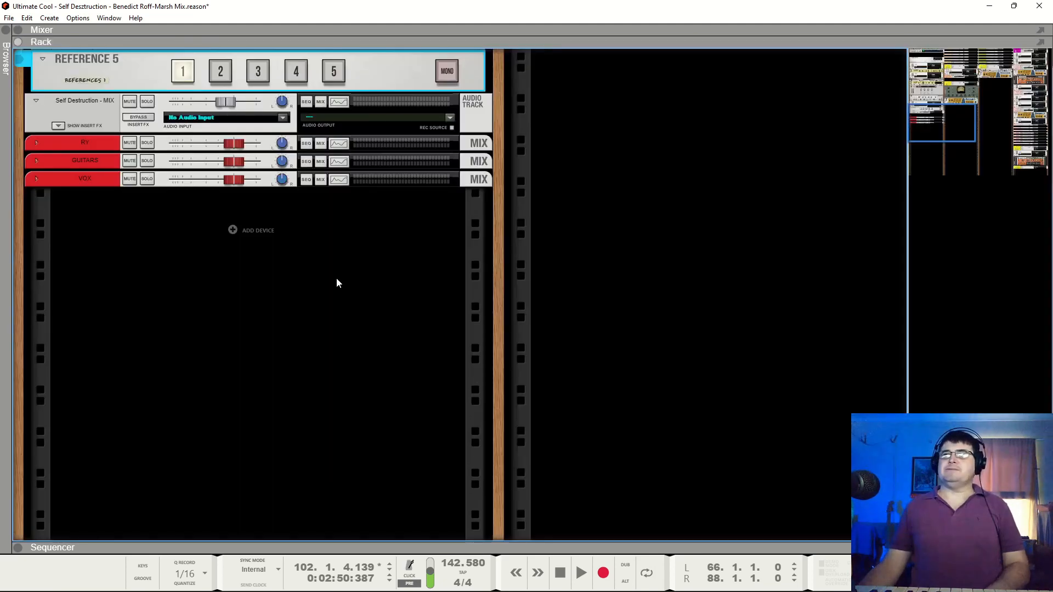
key("F7")
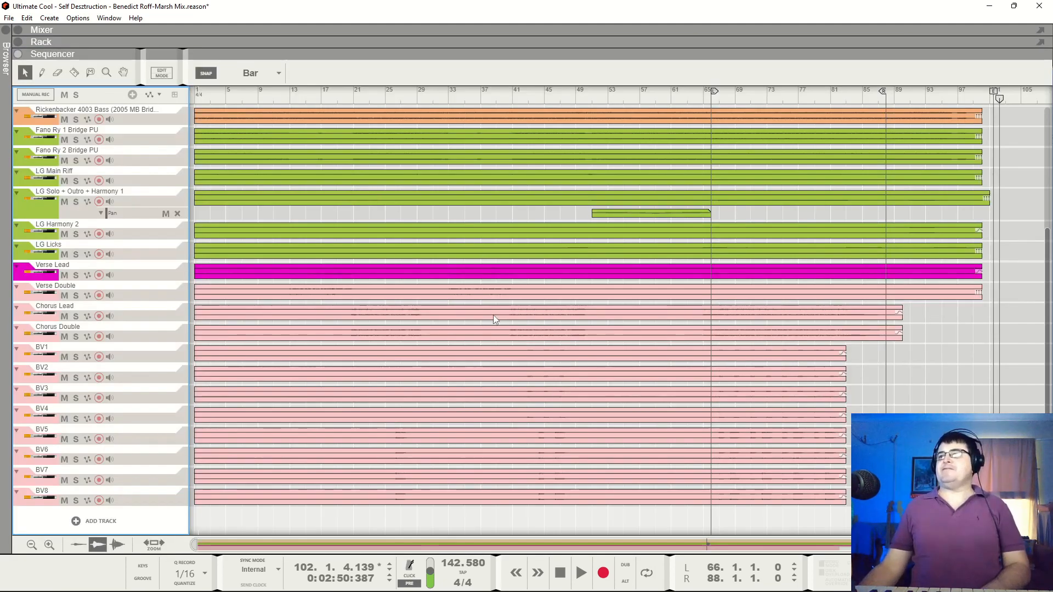
scroll(445, 318, "up", 6)
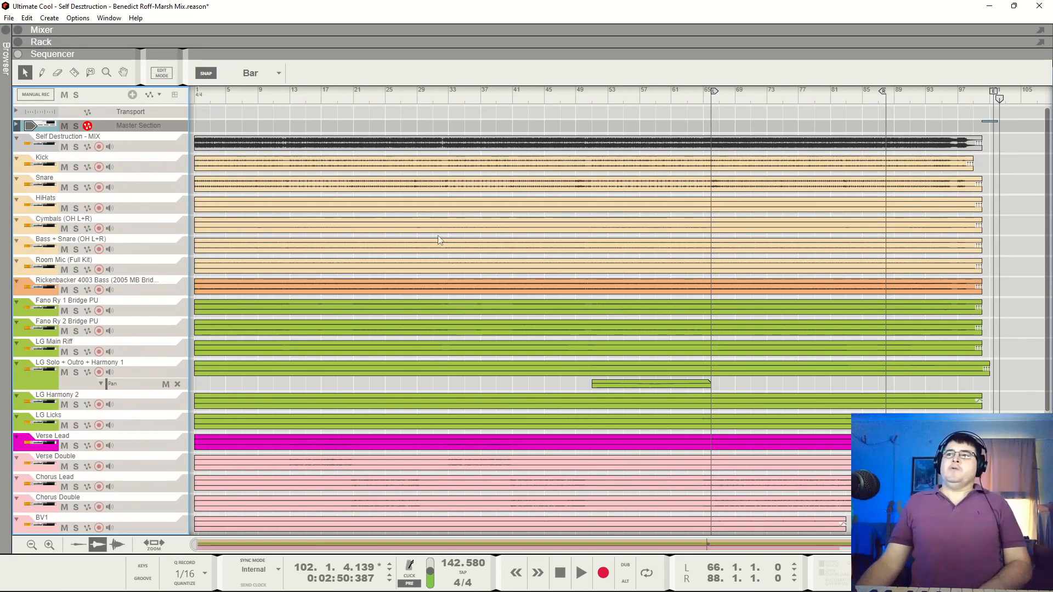
scroll(760, 245, "down", 2)
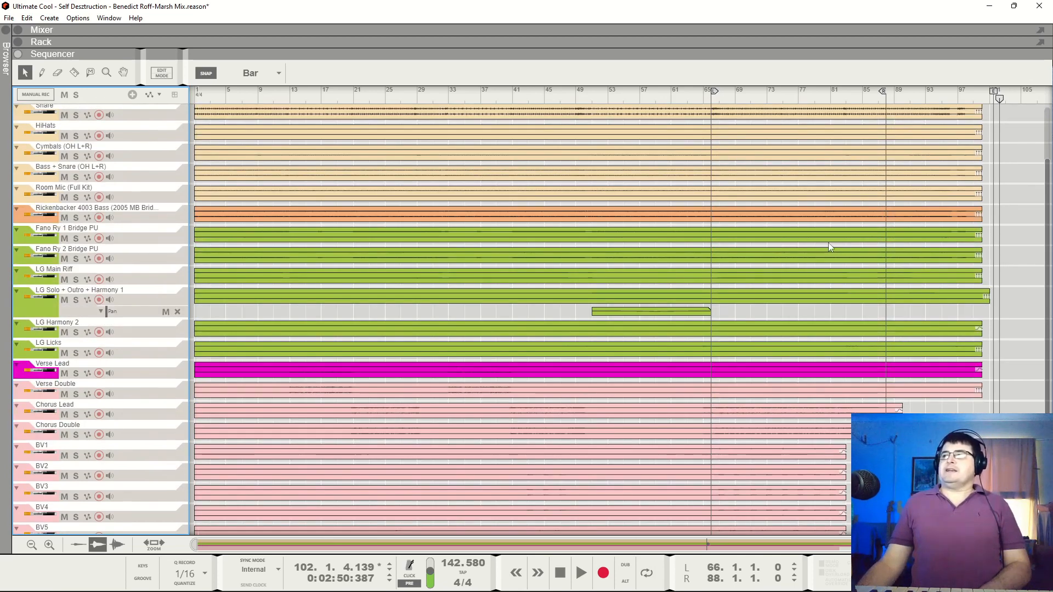
scroll(307, 395, "down", 5)
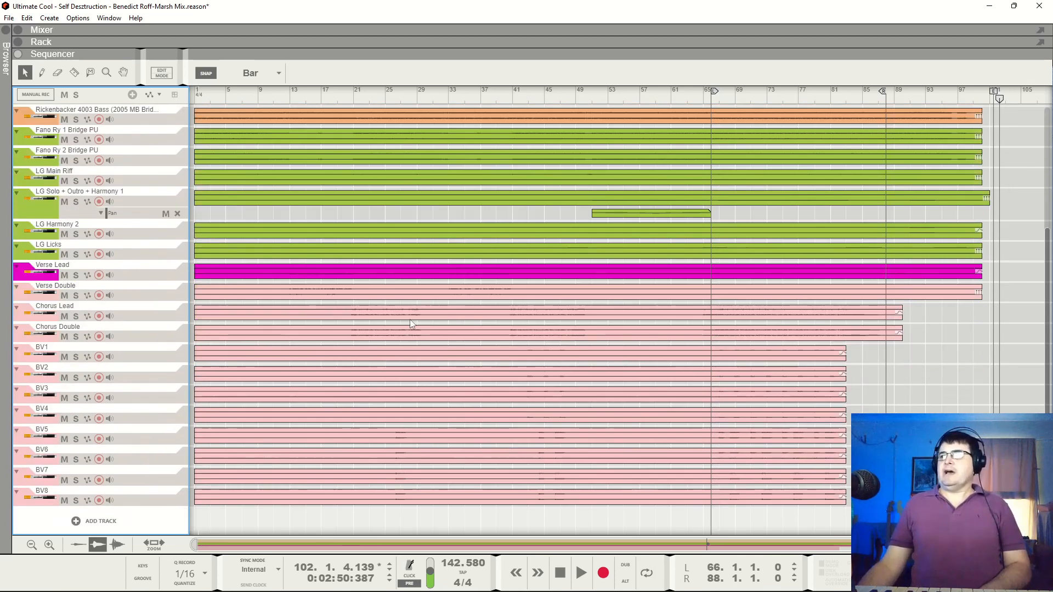
scroll(238, 362, "up", 8)
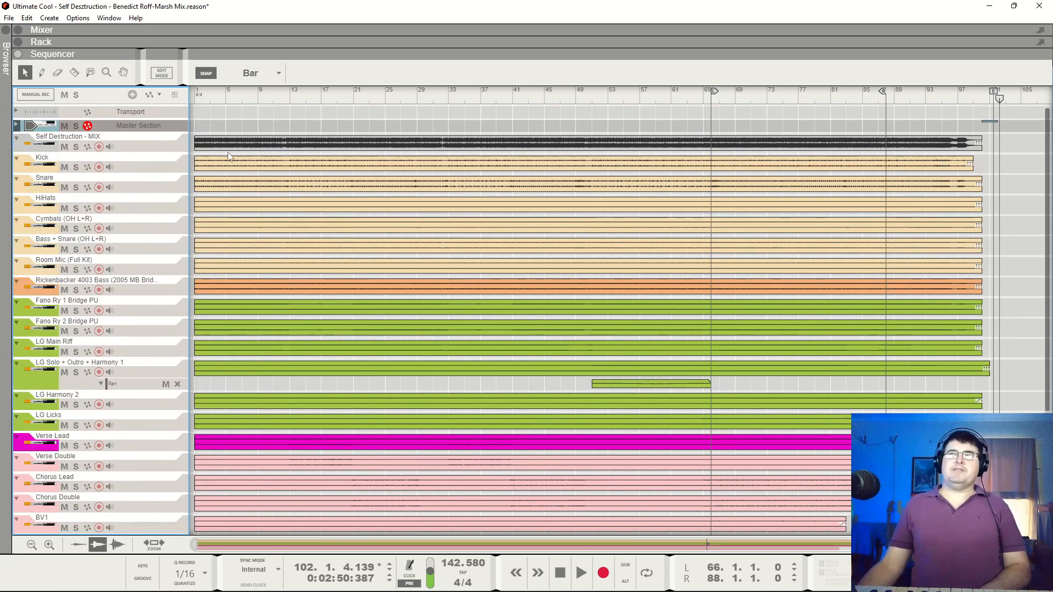
Examine the full-view mixer channels, and in the rack the Master Section inserts and the Drums, Ry and Guitars devices
key("F5")
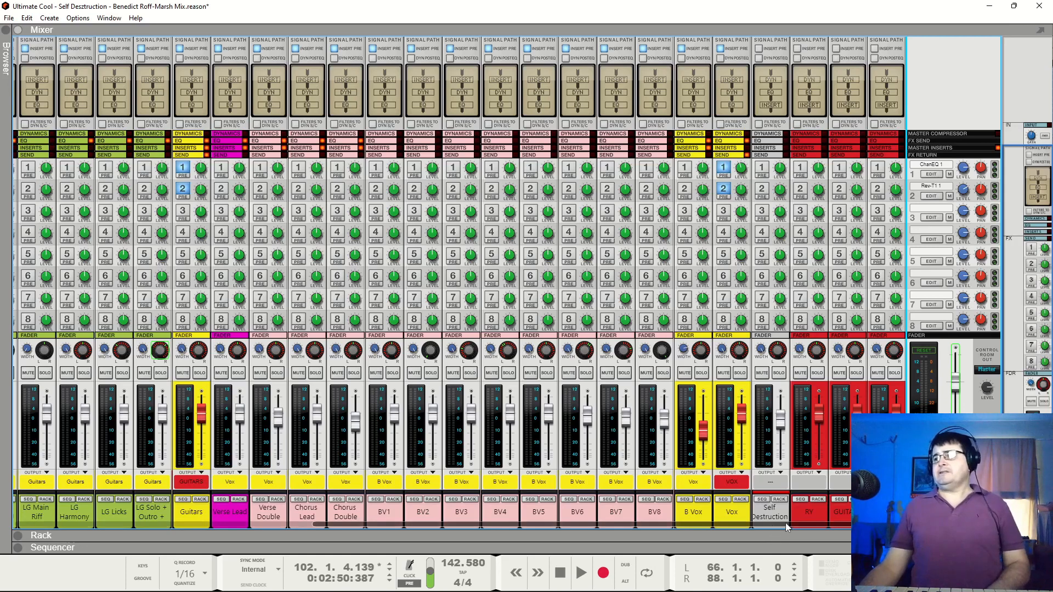
left_click_drag(785, 522, 779, 525)
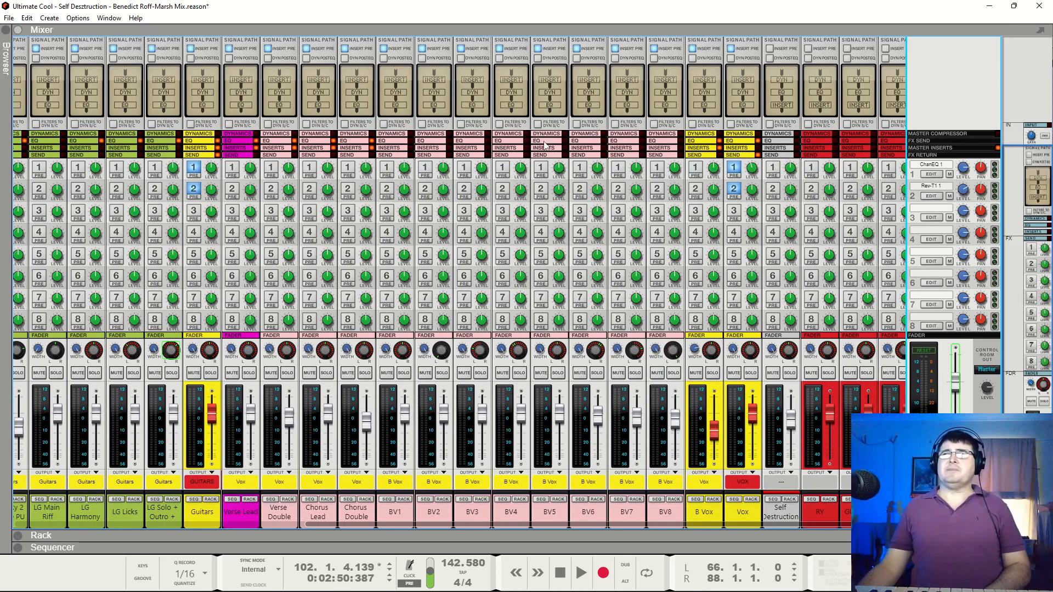
key("F6")
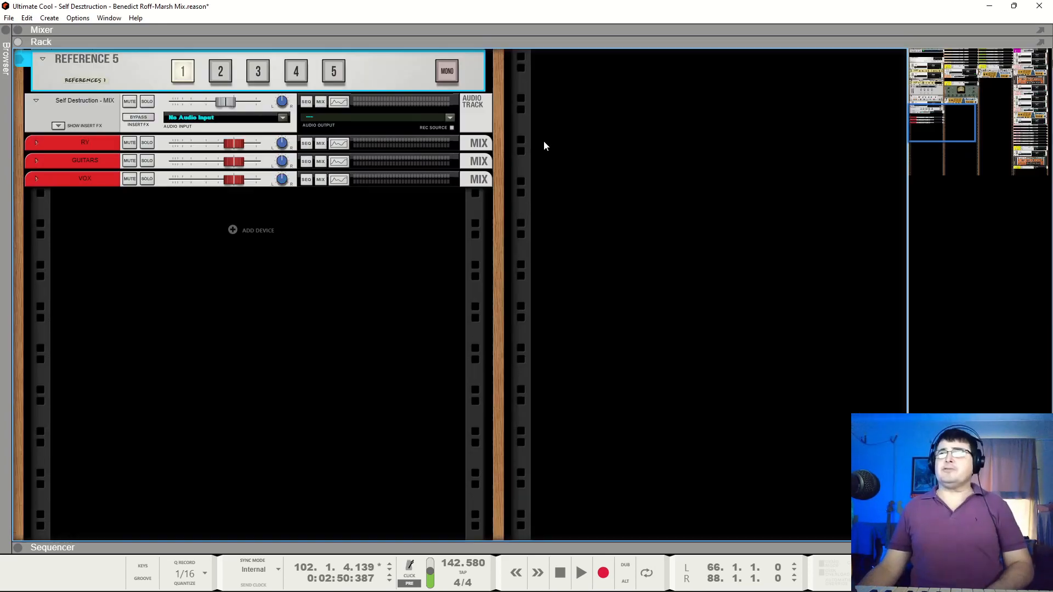
scroll(563, 236, "up", 15)
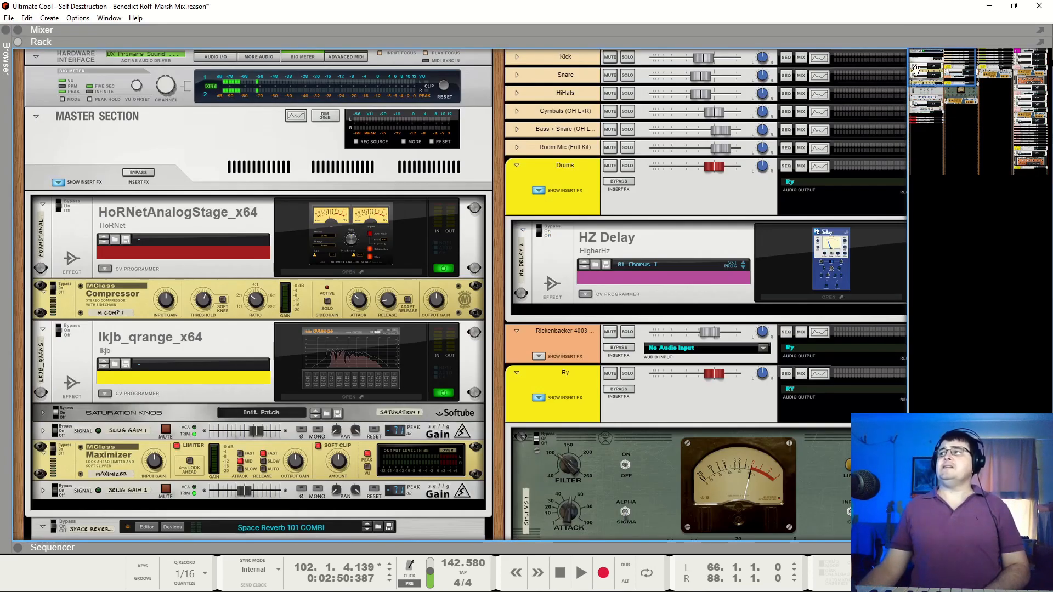
left_click_drag(939, 64, 979, 57)
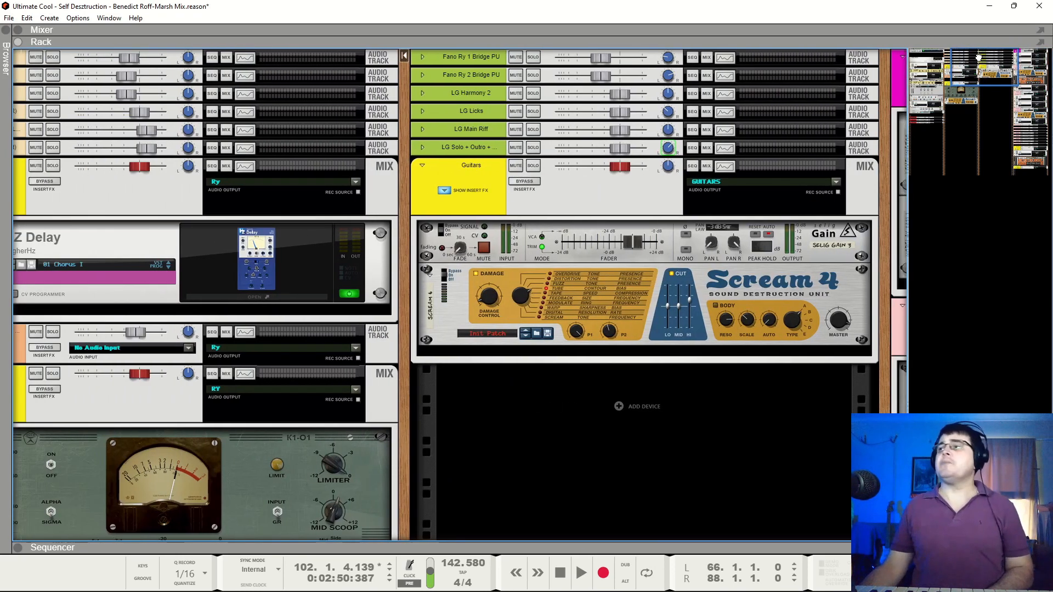
left_click_drag(978, 57, 977, 57)
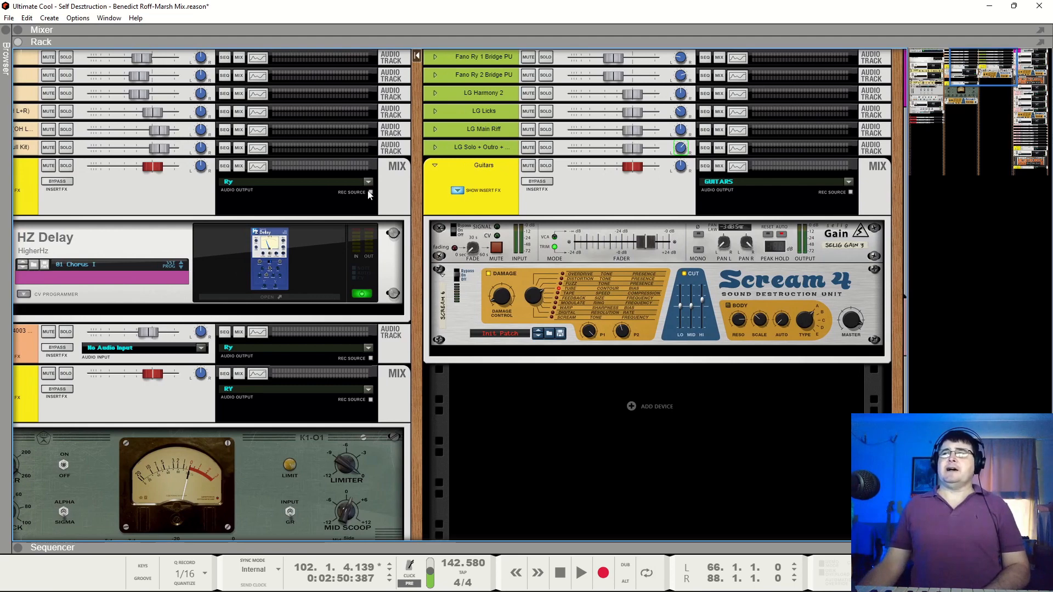
Return to the full-view mixer, briefly bring up the Spectrum EQ window, and view the channels from Kick to BV1
key("F7")
key("F5")
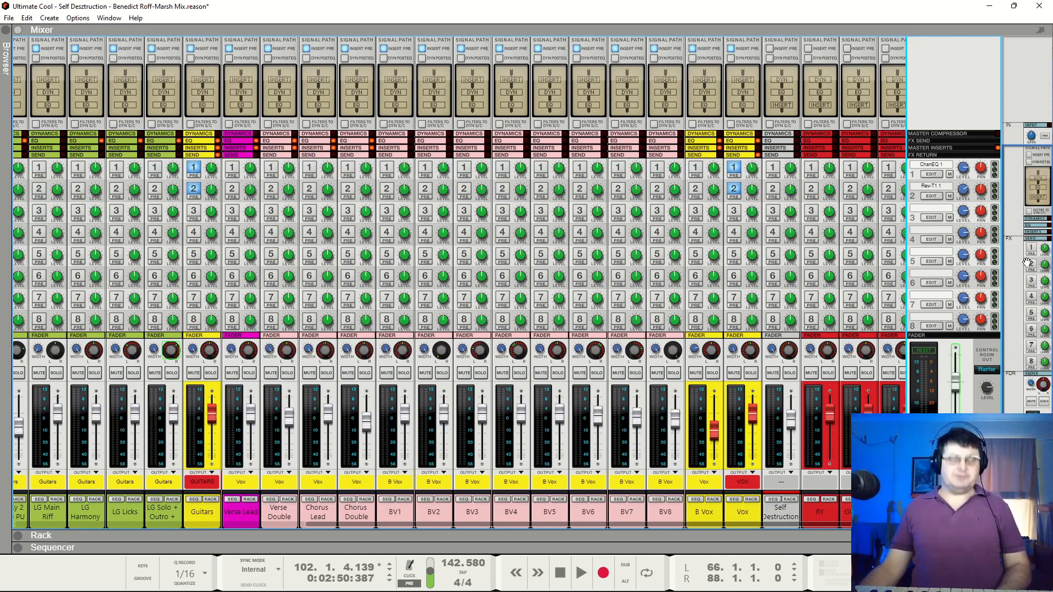
key("F2")
left_click_drag(209, 156, 183, 8)
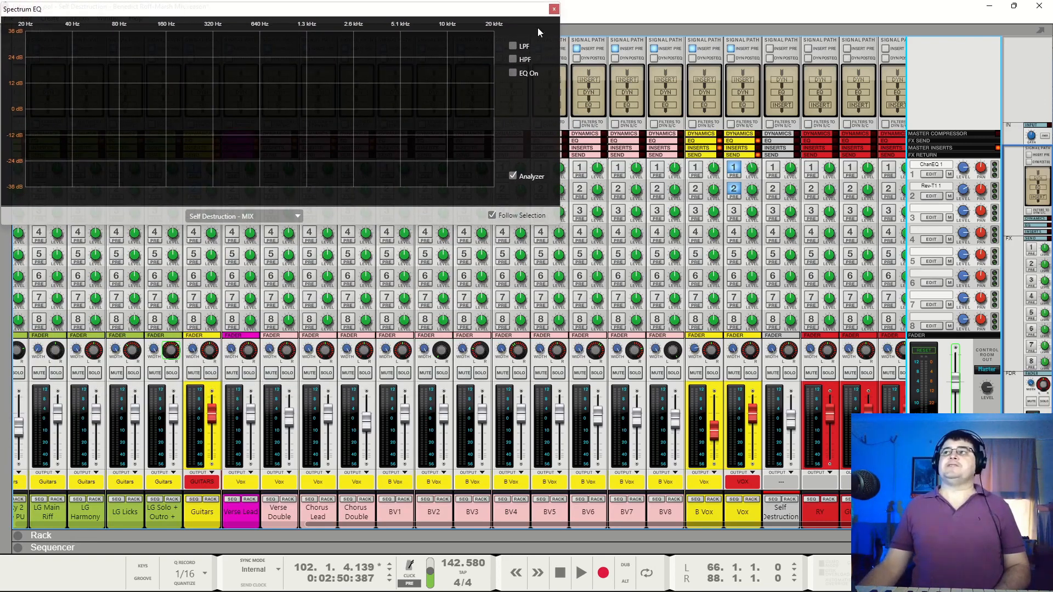
left_click(554, 8)
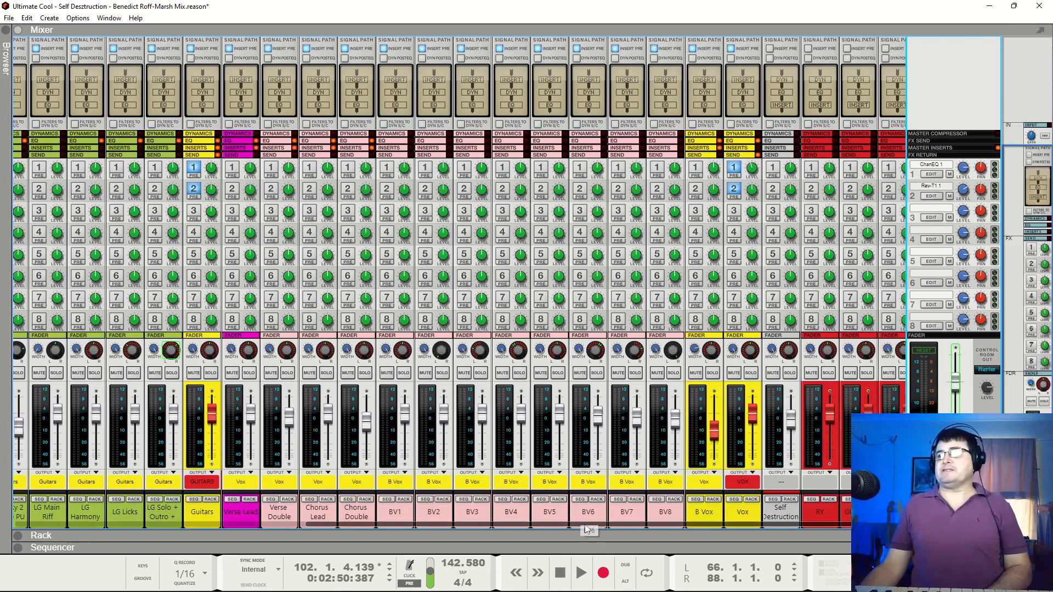
left_click_drag(591, 524, 288, 539)
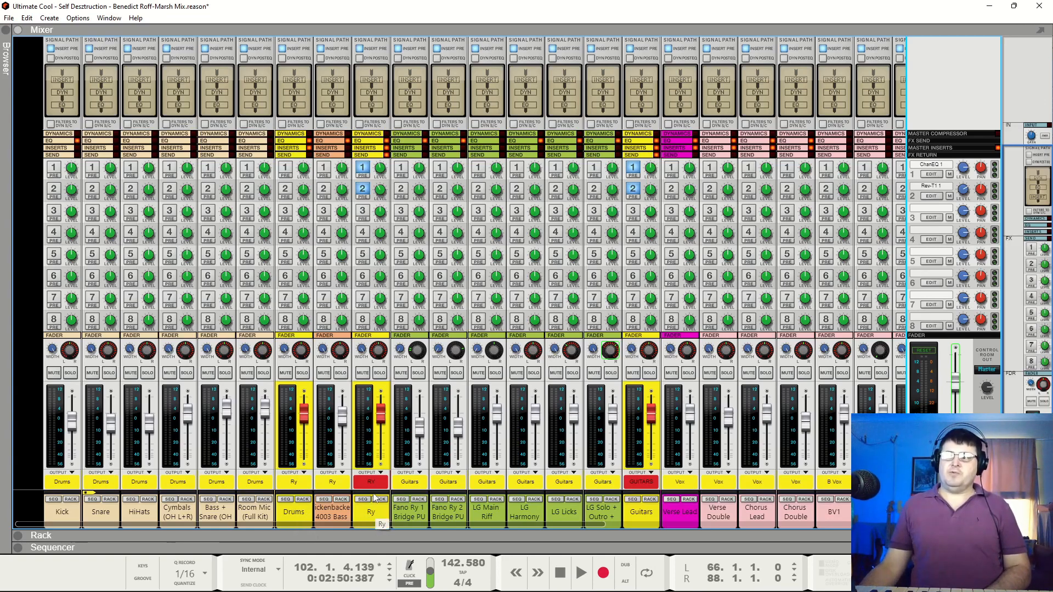
Try lowering the level of the red RY bus channel, then restore its previous level
left_click_drag(370, 523, 878, 538)
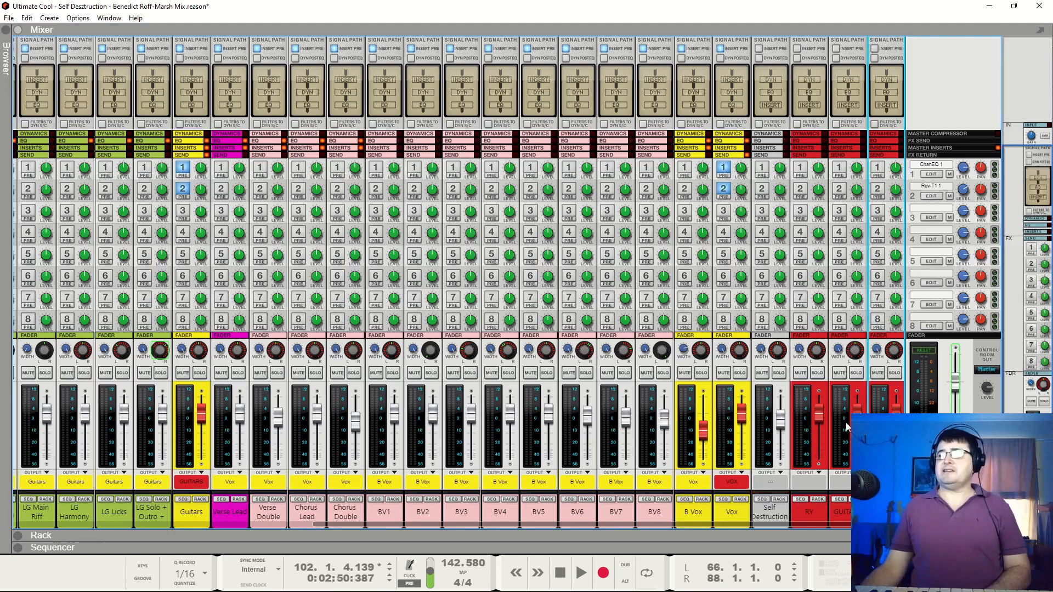
left_click(819, 420)
left_click_drag(821, 421, 820, 445)
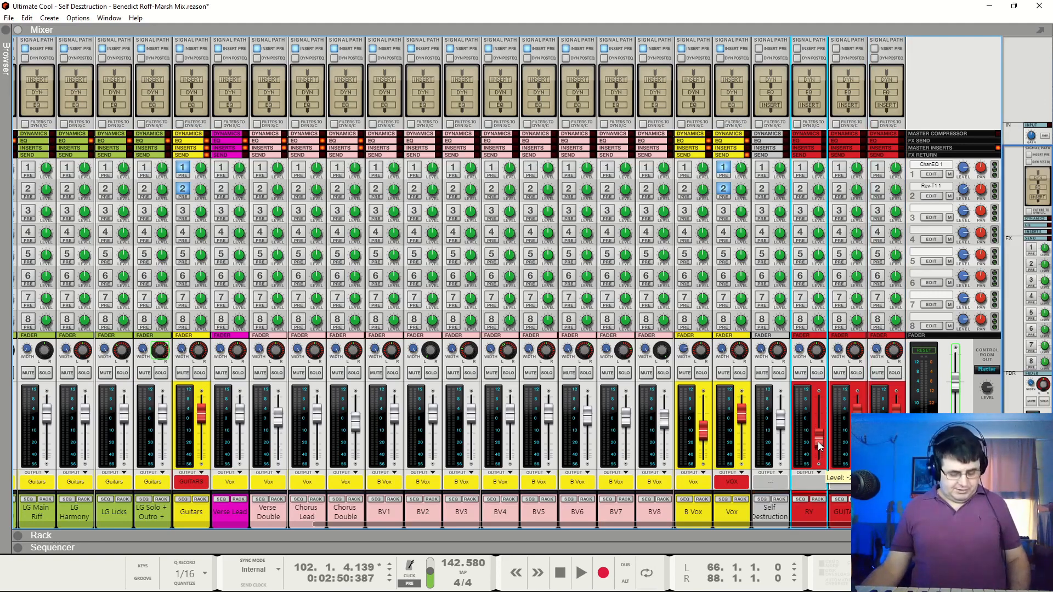
left_click(819, 445, "ctrl")
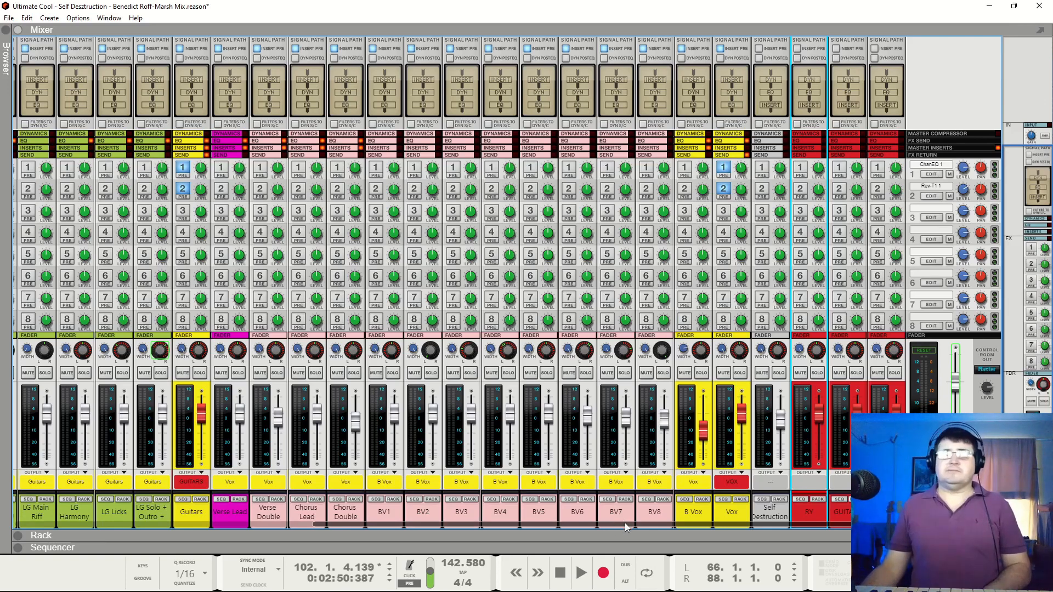
Look over the full-view mixer channels from Kick through the guitars and vocals to Vox
left_click_drag(616, 526, 296, 529)
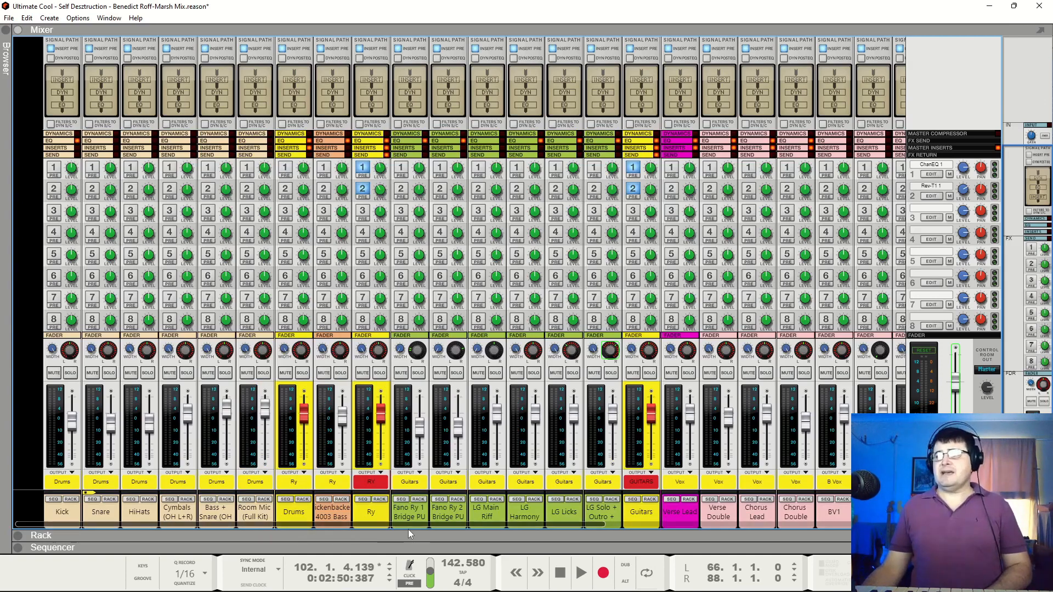
left_click_drag(417, 524, 541, 536)
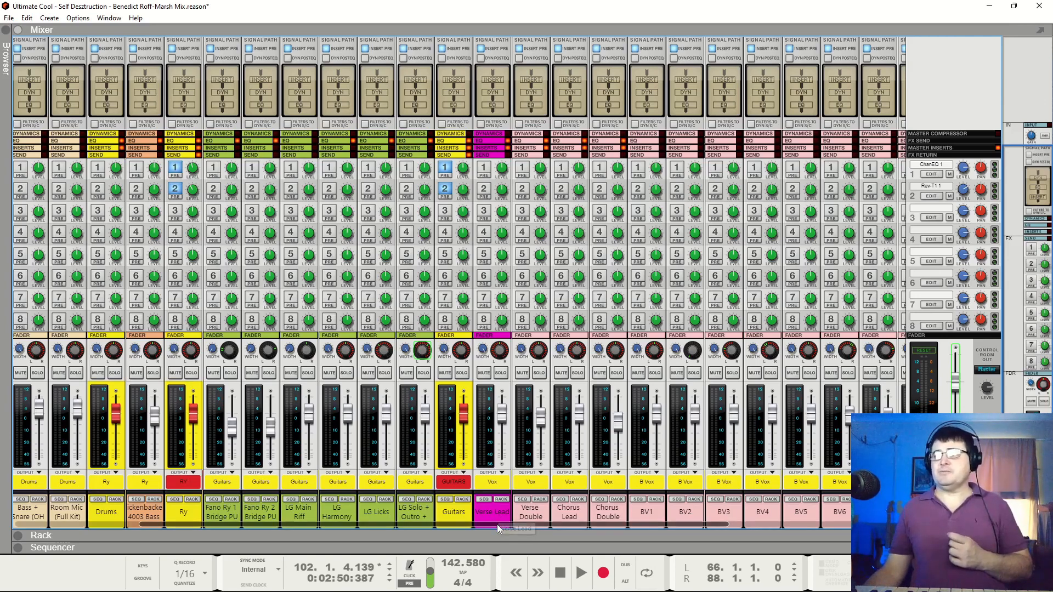
left_click_drag(497, 525, 618, 535)
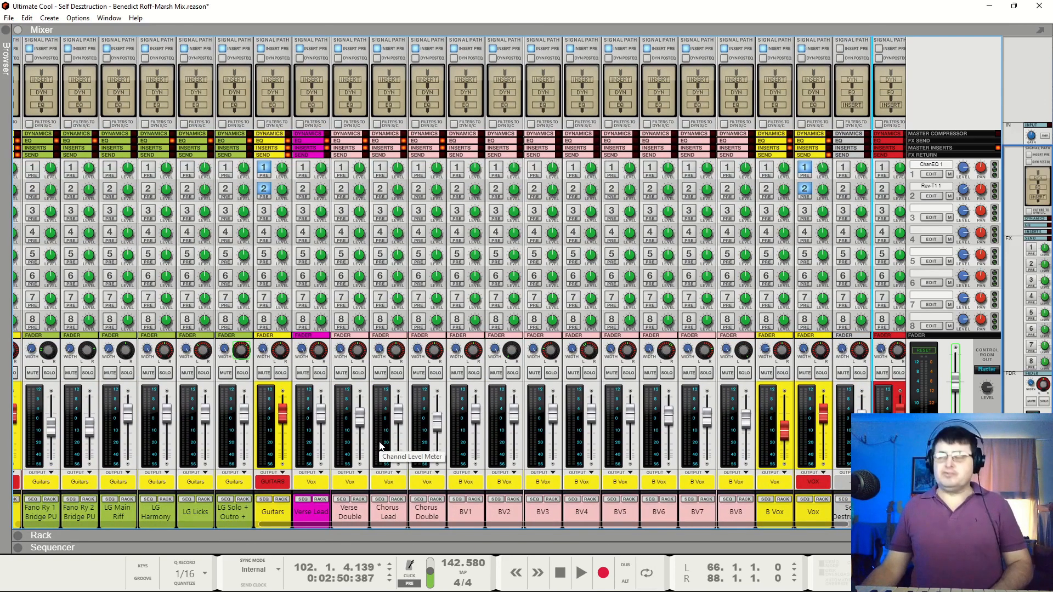
Show the sequencer below the mixer and enlarge the waveform display to inspect the Verse Lead to BV8 tracks
key("F7")
scroll(529, 372, "down", 6)
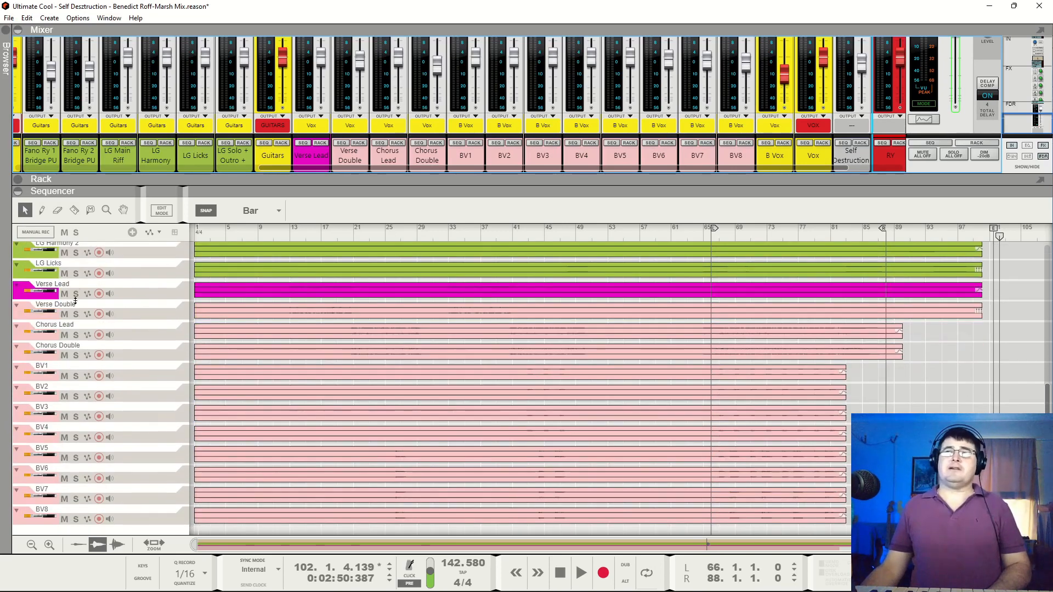
left_click(117, 545)
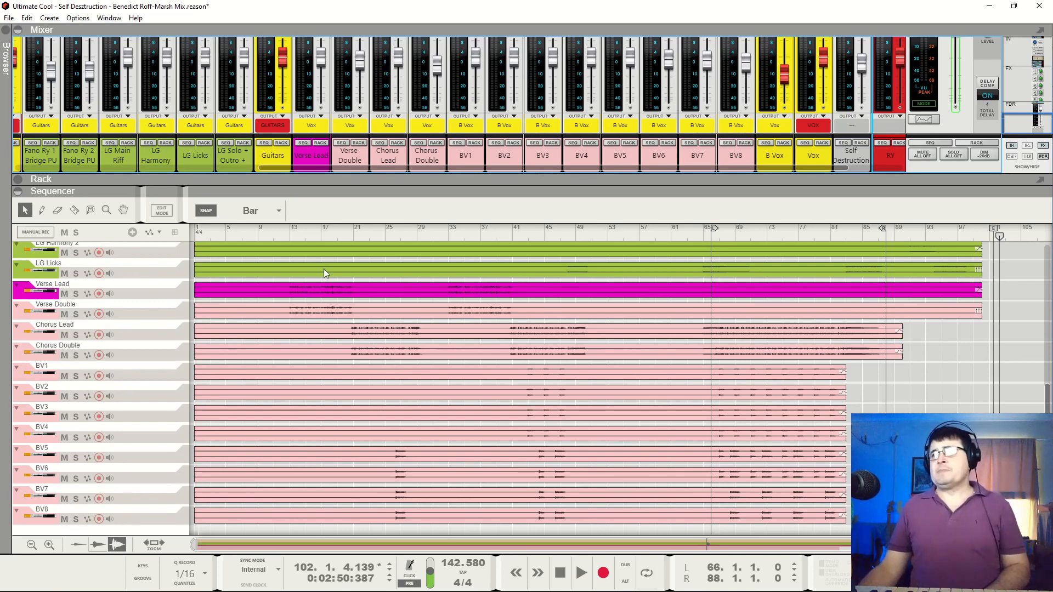
Place the playhead at the verse vocals at bar 13, and at the chorus vocals at bar 21
left_click(298, 233)
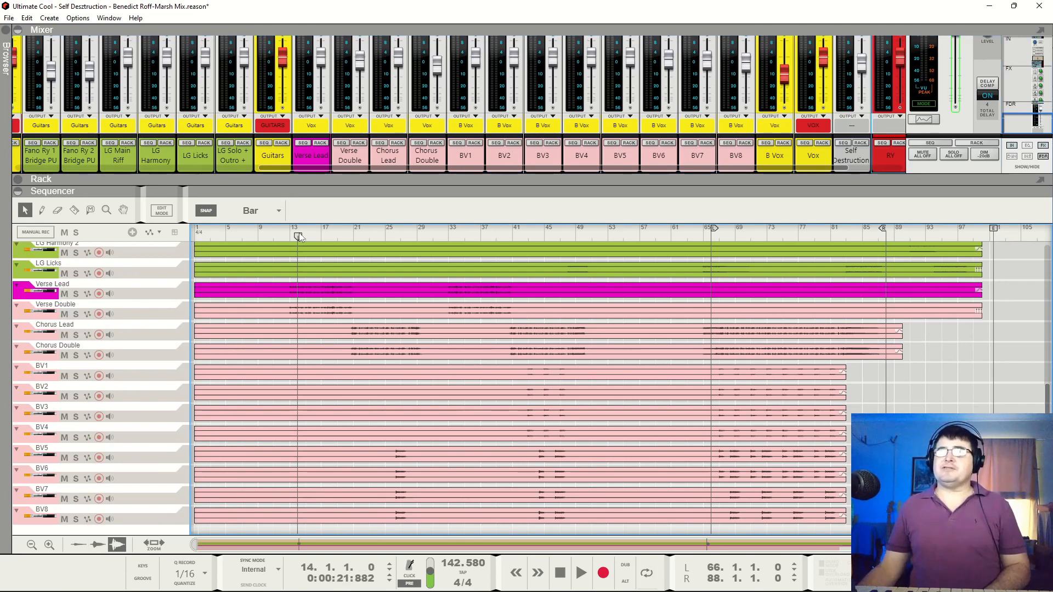
left_click(290, 236)
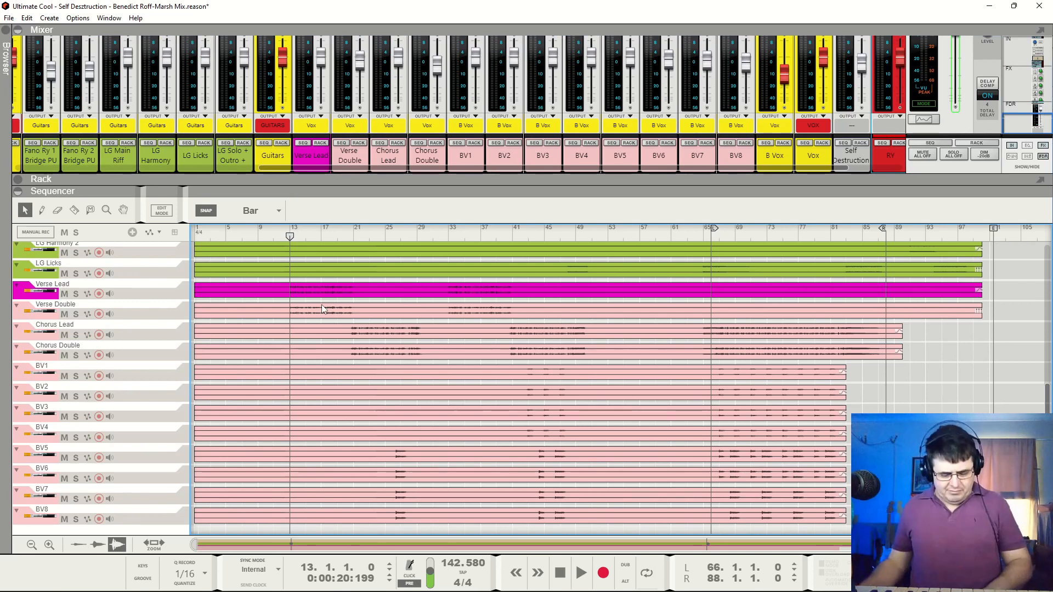
left_click(355, 235)
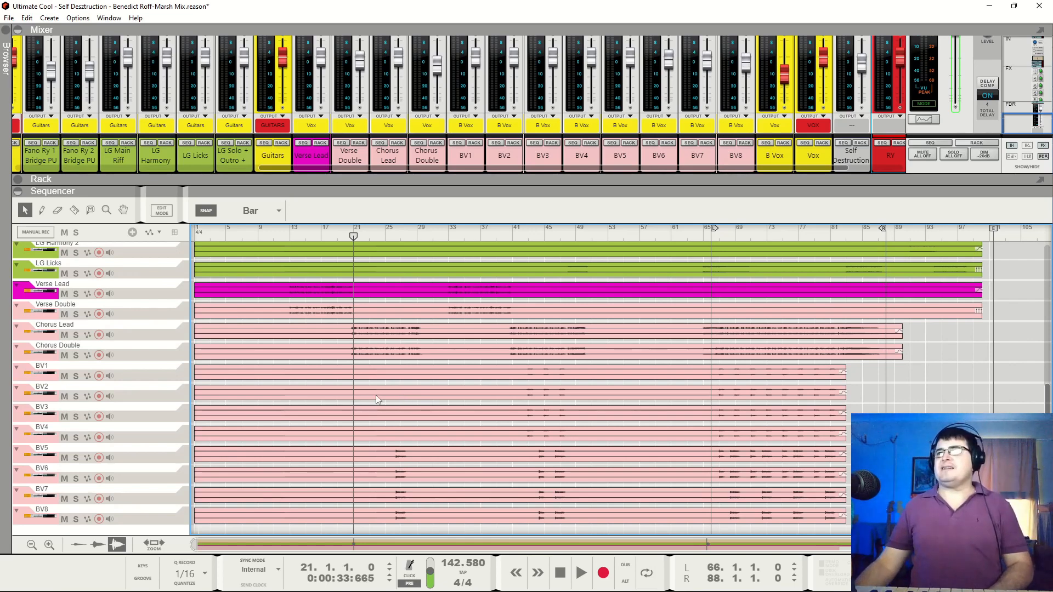
Return to the upper sequencer tracks and enlarge the mixer area, showing the RY, GUITARS and VOX bus channels
scroll(768, 439, "up", 10)
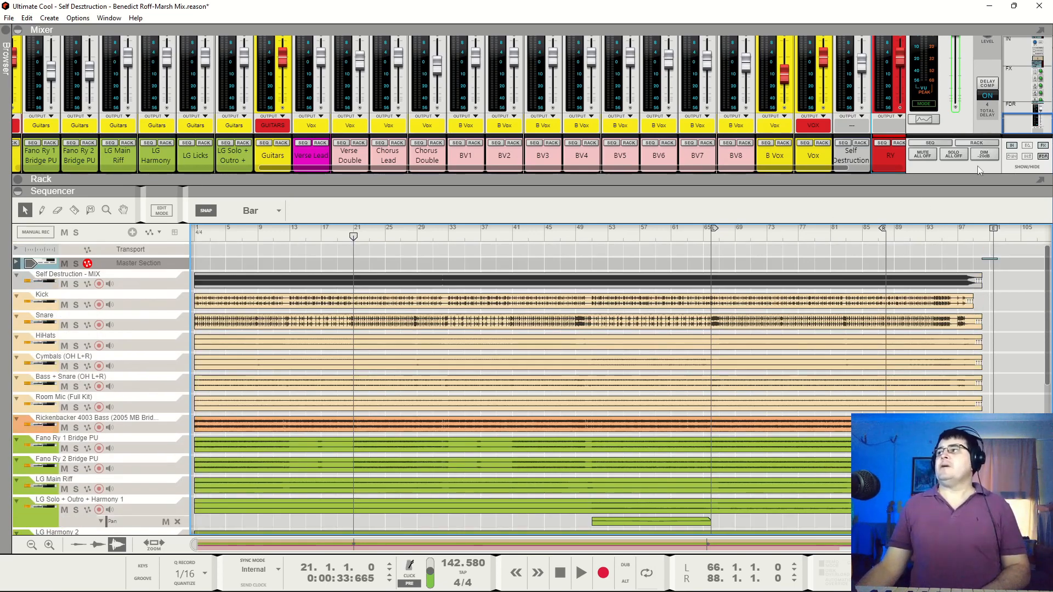
left_click_drag(976, 173, 983, 232)
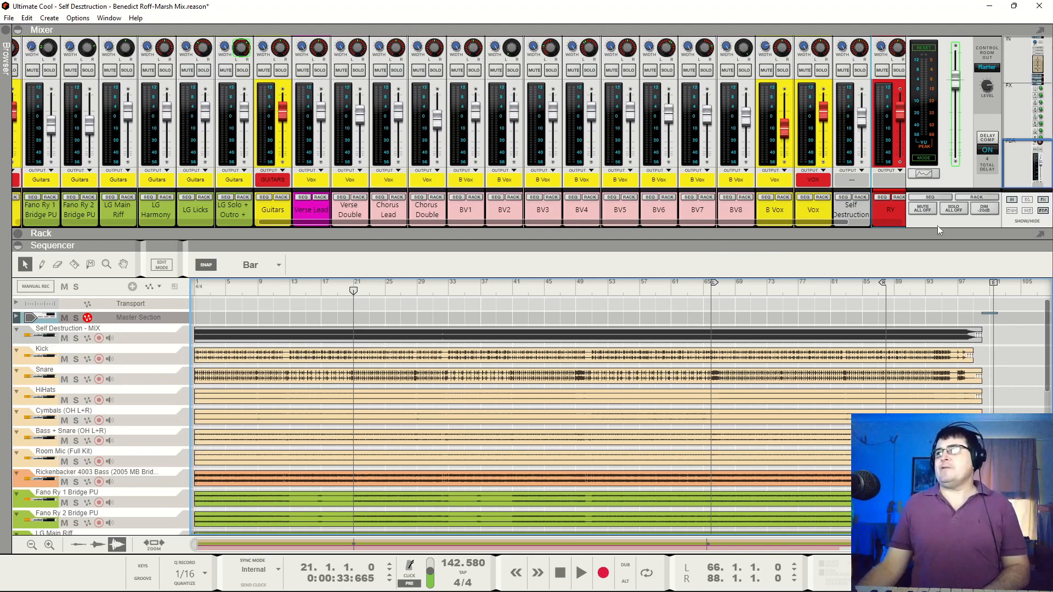
left_click_drag(834, 222, 889, 226)
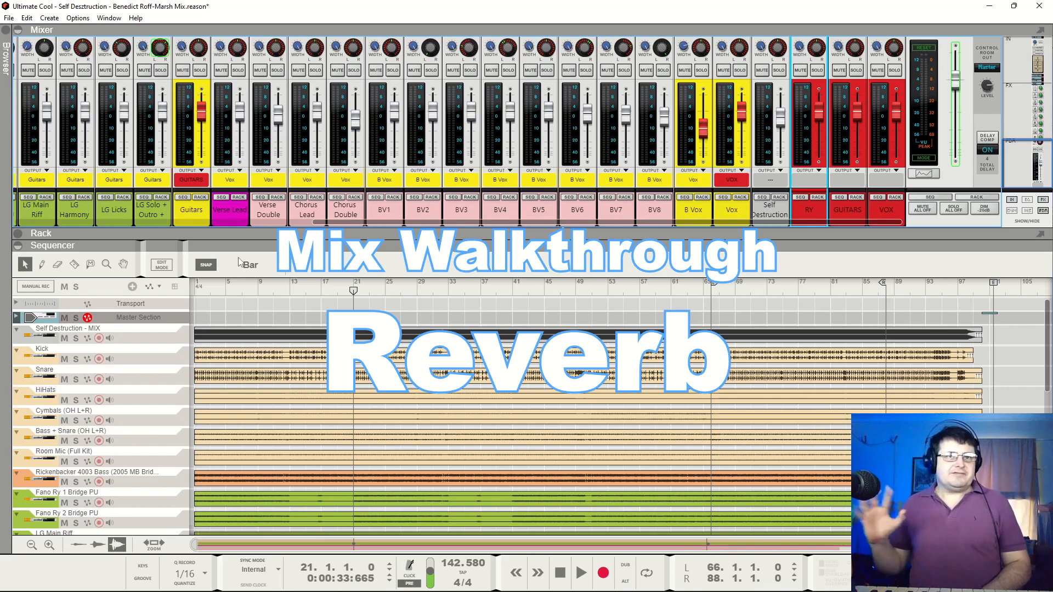
Show the rack below the mixer and examine the channel sends, Drums' HZ Delay, and the Space Reverb, Channel EQ and Rev-T1 devices
scroll(653, 205, "up", 10)
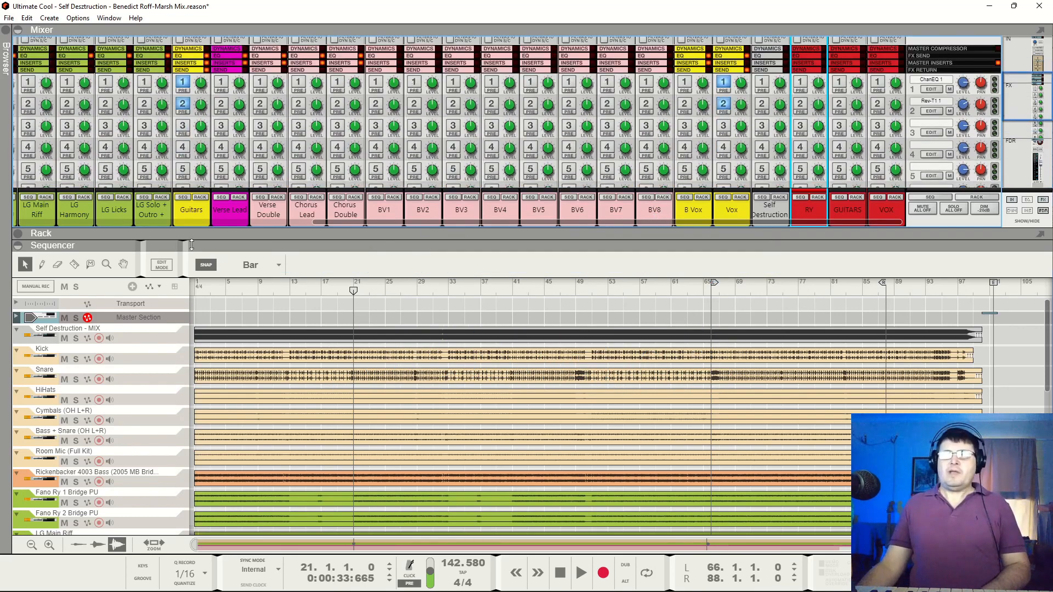
left_click_drag(225, 246, 168, 578)
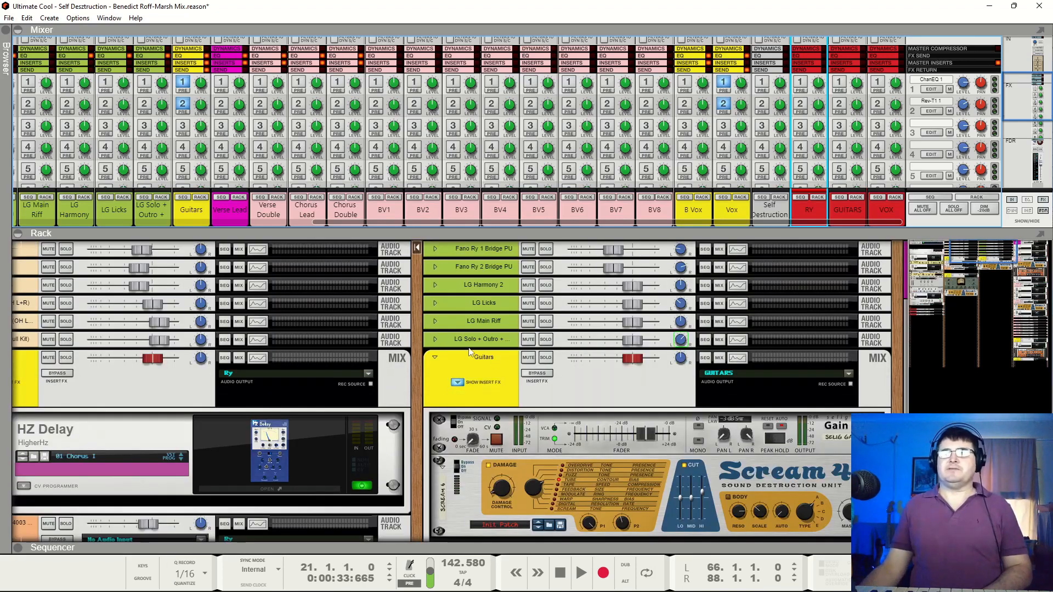
scroll(440, 339, "left", 8)
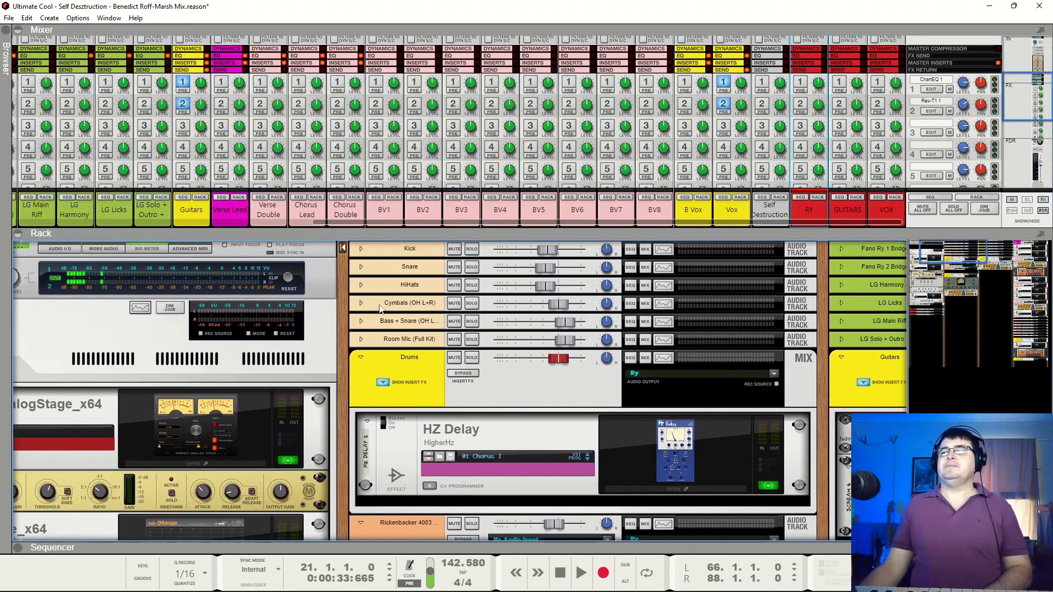
left_click_drag(338, 364, 582, 2)
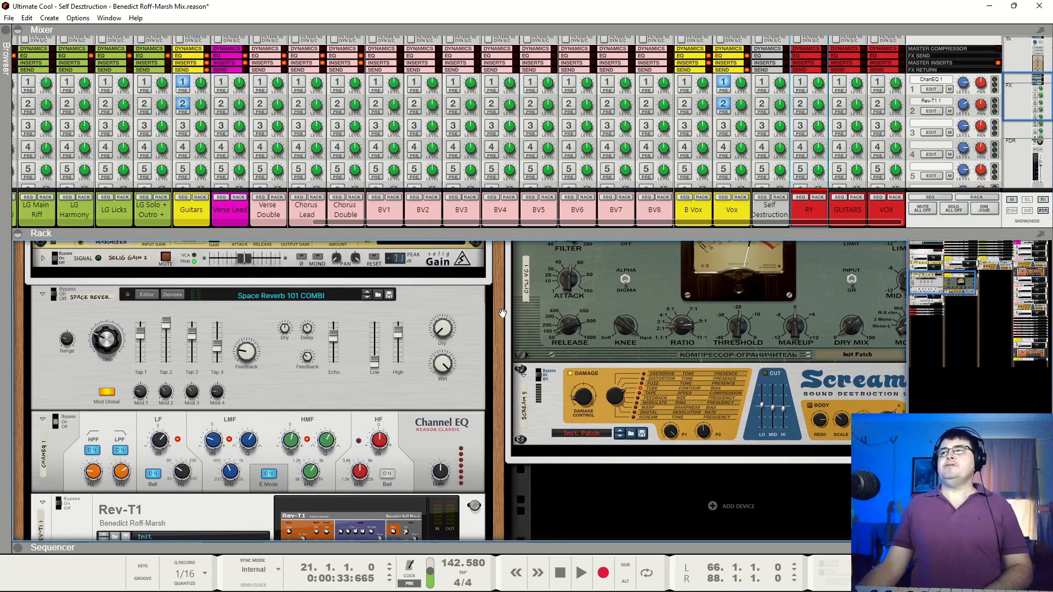
scroll(514, 272, "down", 3)
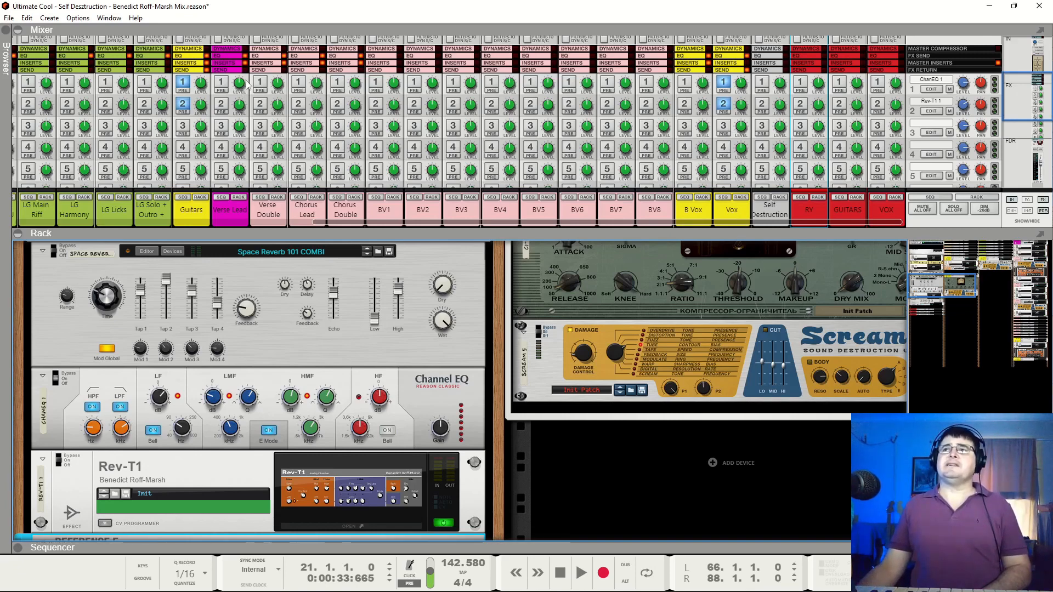
scroll(295, 312, "up", 5)
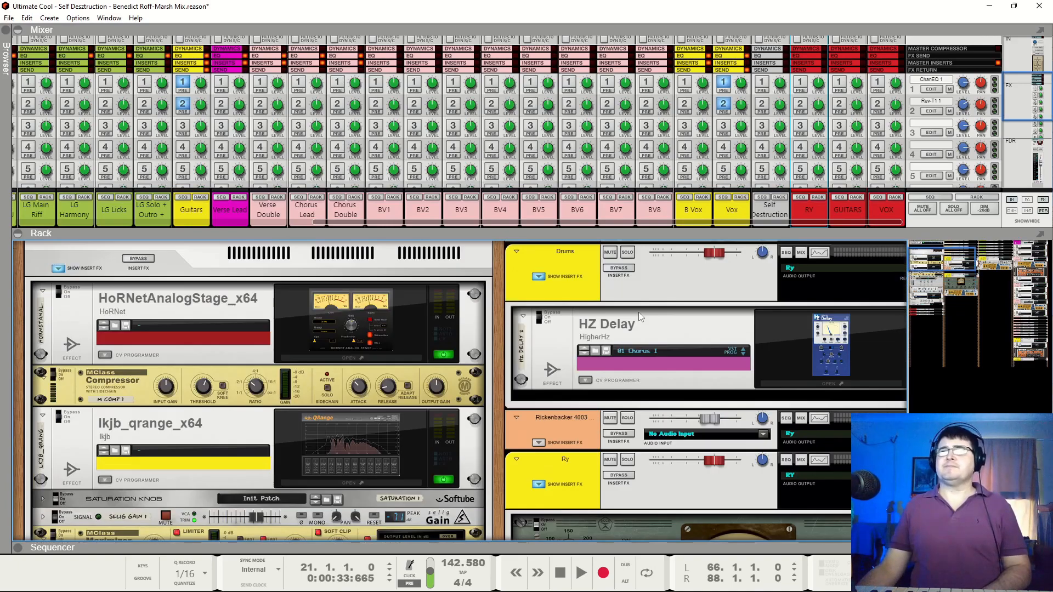
scroll(639, 311, "down", 6)
scroll(235, 138, "down", 3)
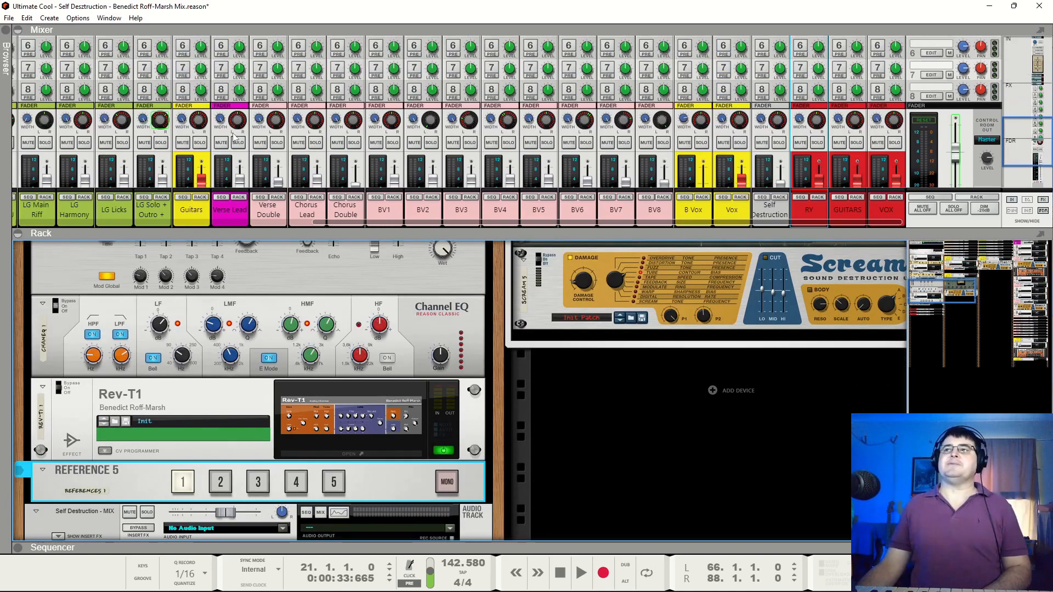
Solo the Verse Lead channel and switch off the Rev-T1 and Space Reverb devices in the rack
left_click(238, 143)
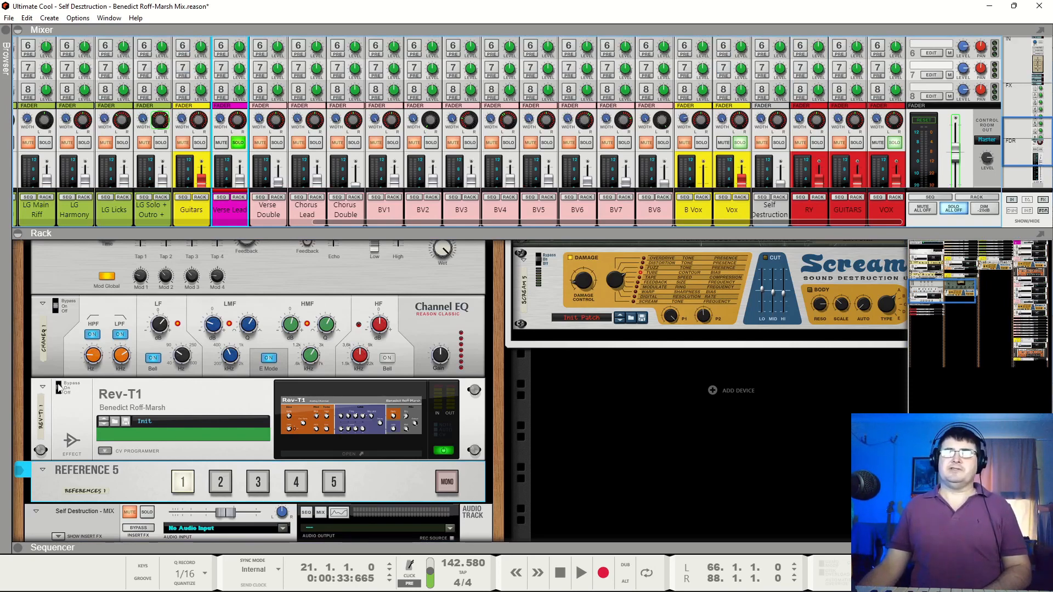
scroll(59, 406, "up", 2)
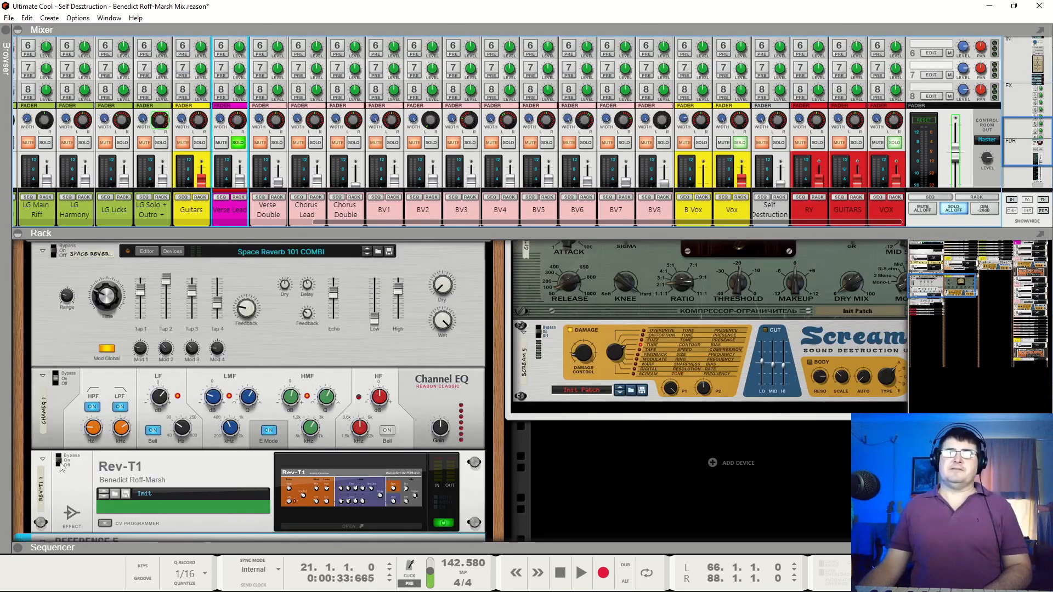
left_click(62, 463)
left_click(65, 259)
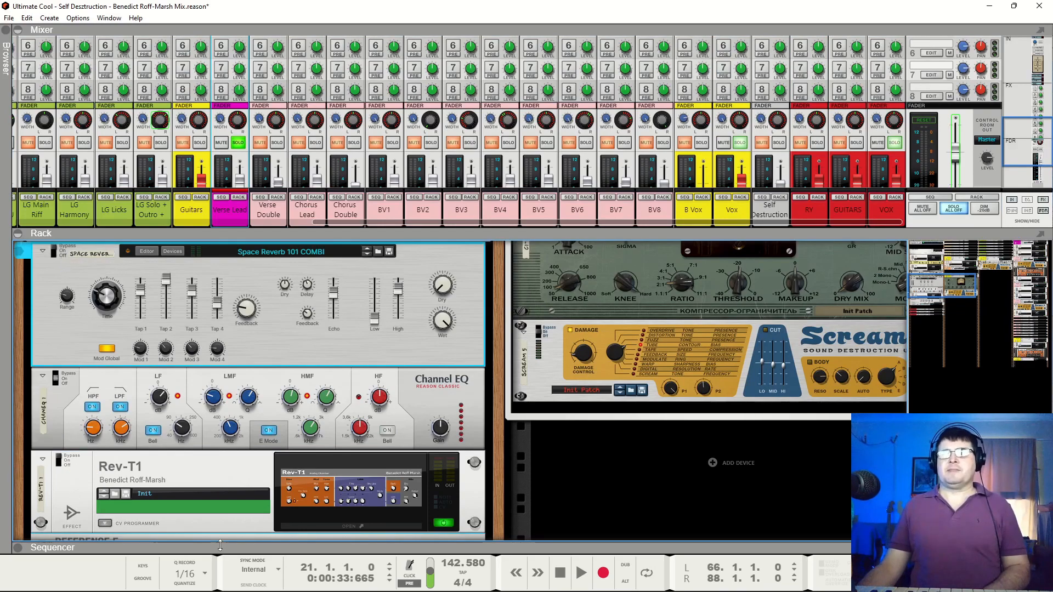
Expand the sequencer to full view and set the loop range from bar 13 to bar 21
left_click_drag(220, 546, 490, 16)
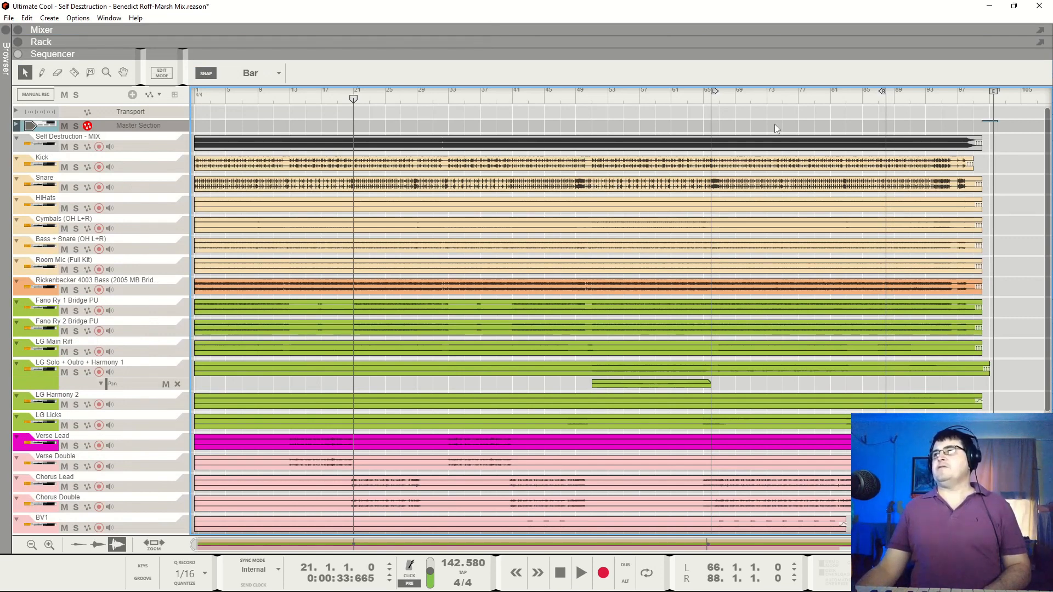
left_click(711, 102)
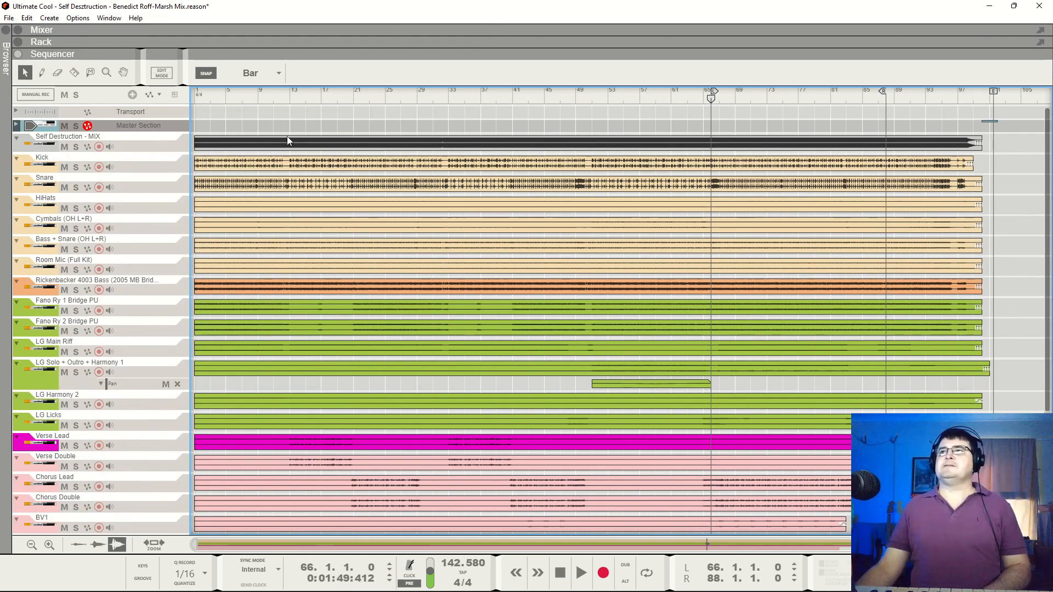
left_click(291, 98)
left_click(291, 99, "alt")
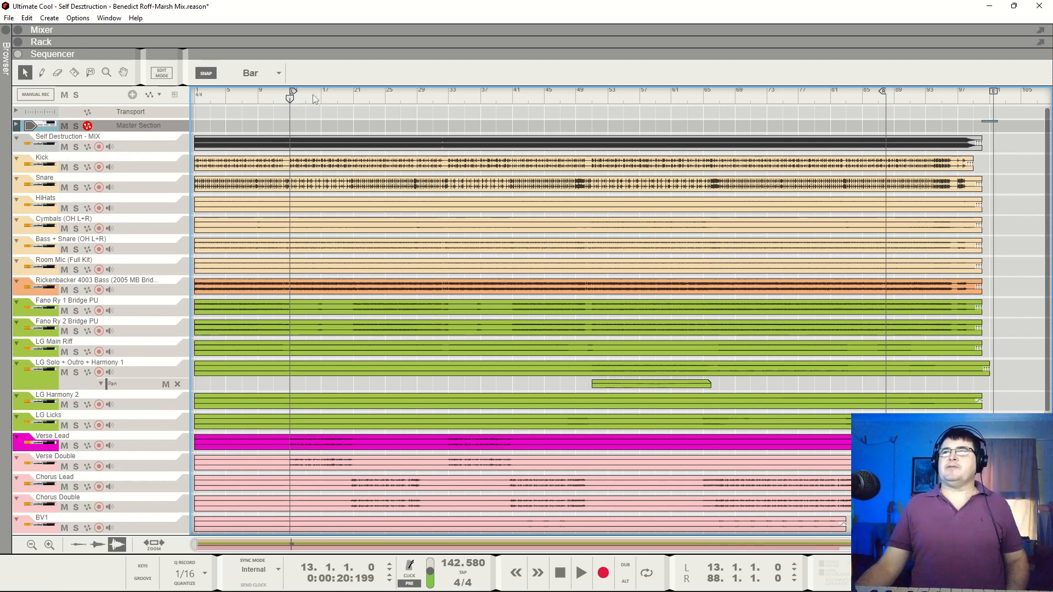
left_click(352, 99, "ctrl")
Play the soloed Verse Lead from bar 13, bring up the full-view rack and turn looping on
key("space")
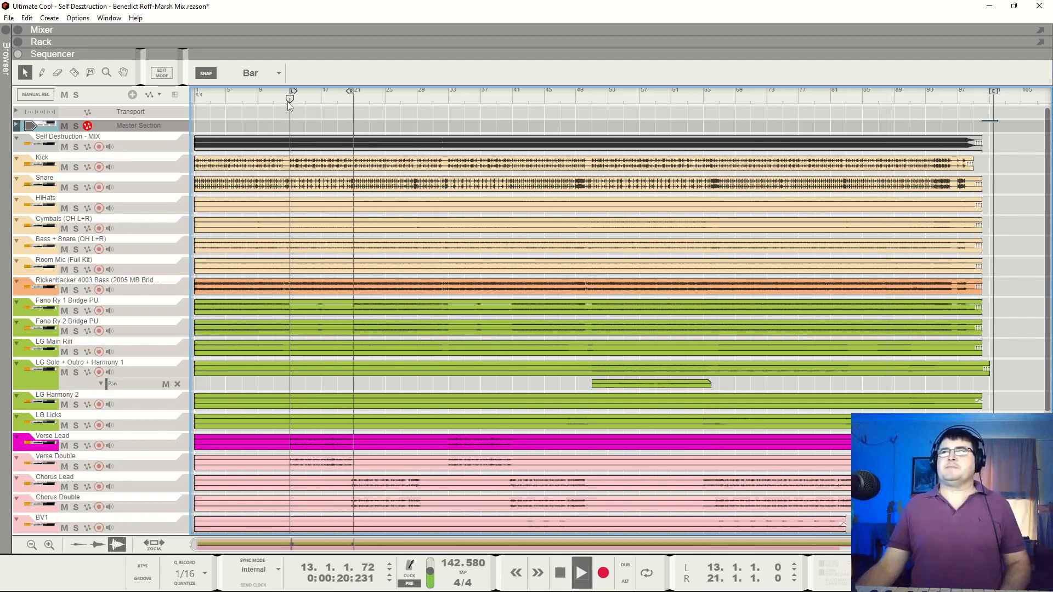
key("space")
left_click(292, 100)
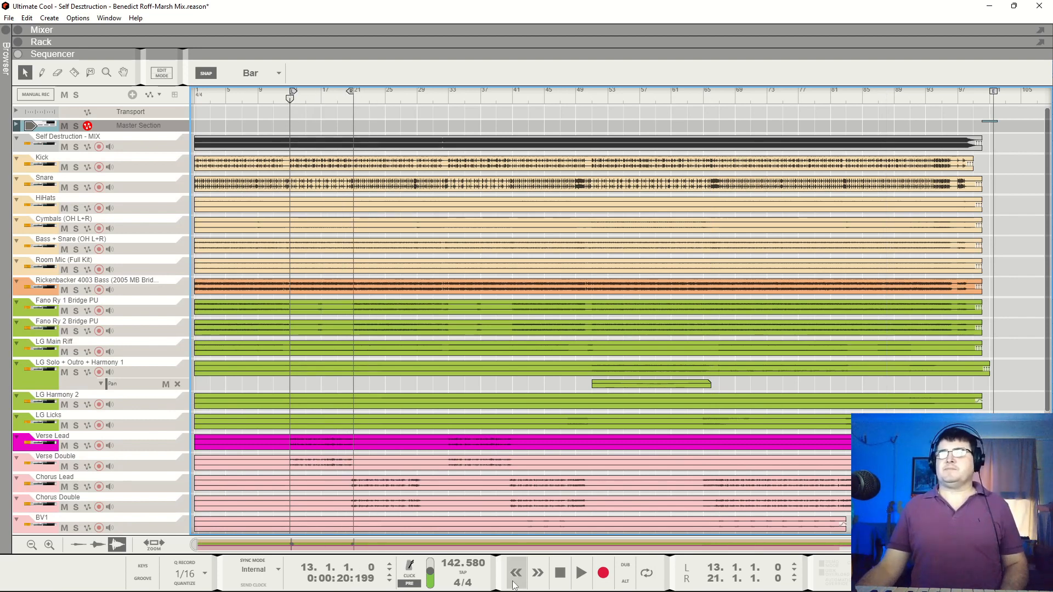
key("space")
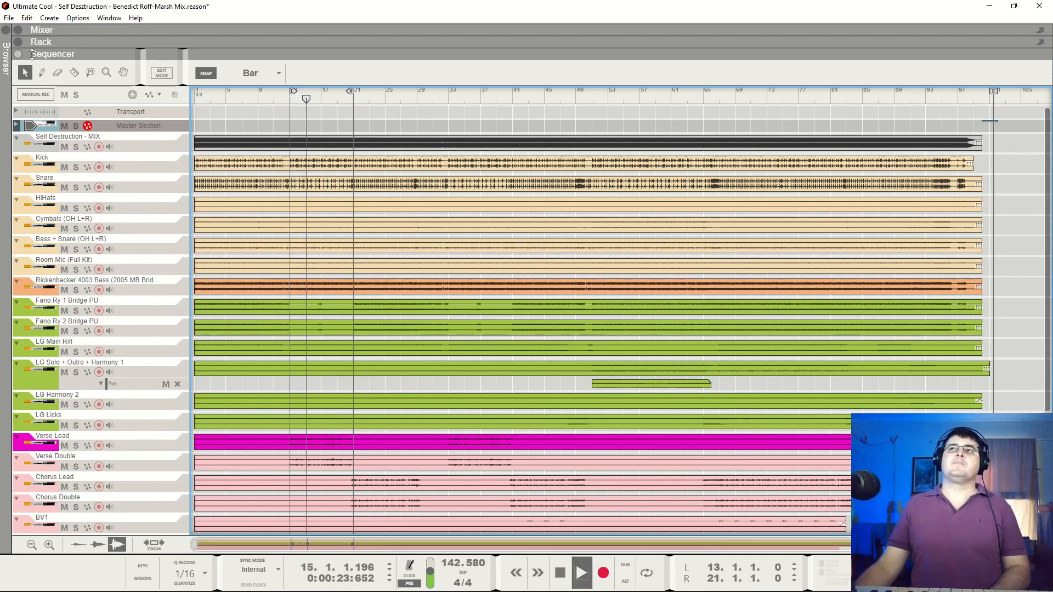
left_click_drag(143, 42, 120, 535)
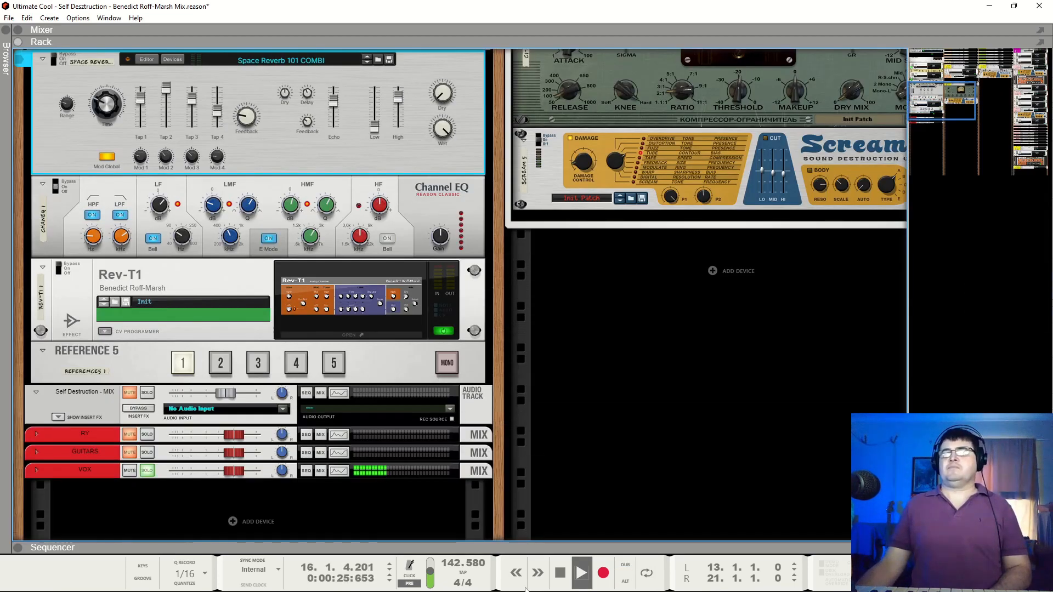
left_click(648, 574)
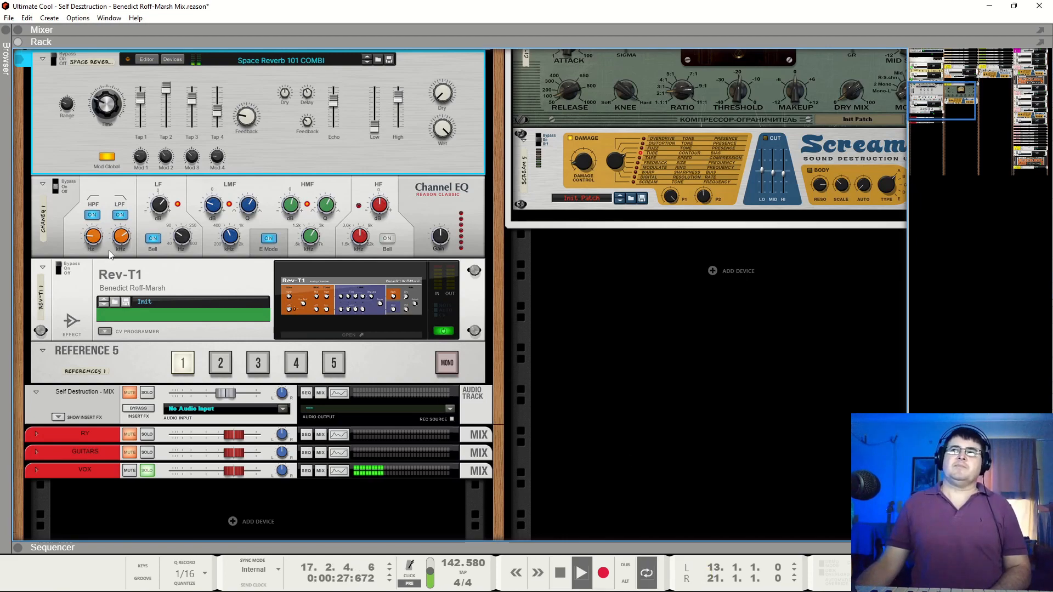
Bring up Verse Lead's LevelingTool_64 and MoDelay 2021 inserts in the rack and stop playback at bar 20
scroll(145, 249, "up", 2)
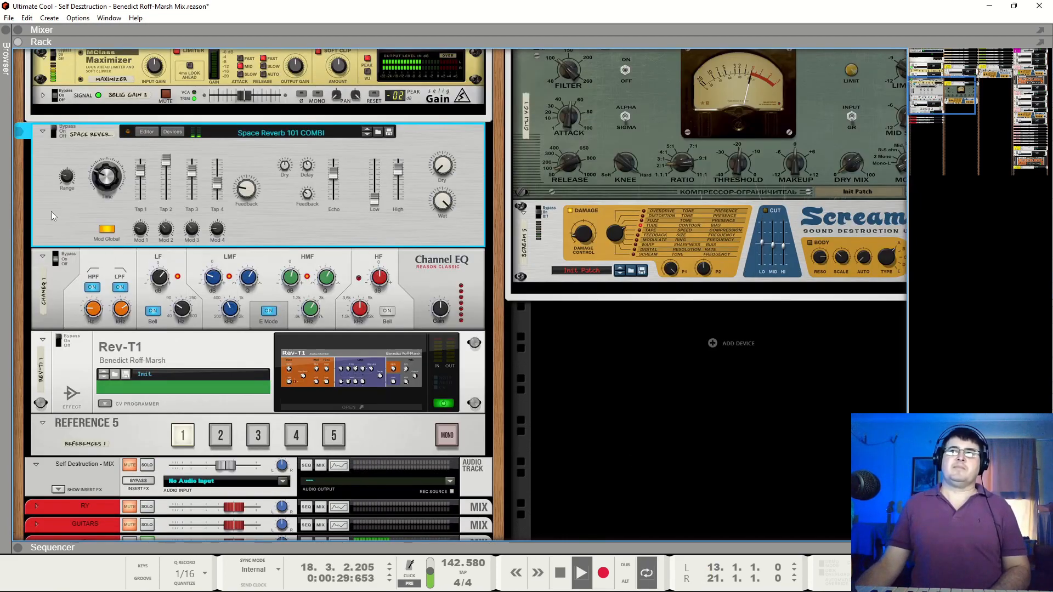
left_click_drag(926, 92, 1010, 61)
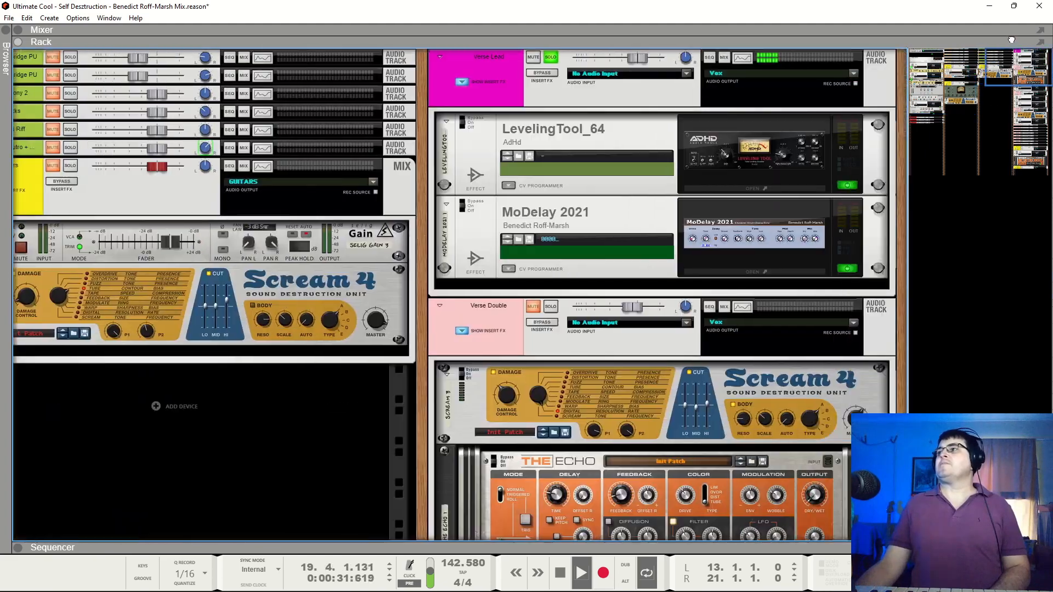
key("space")
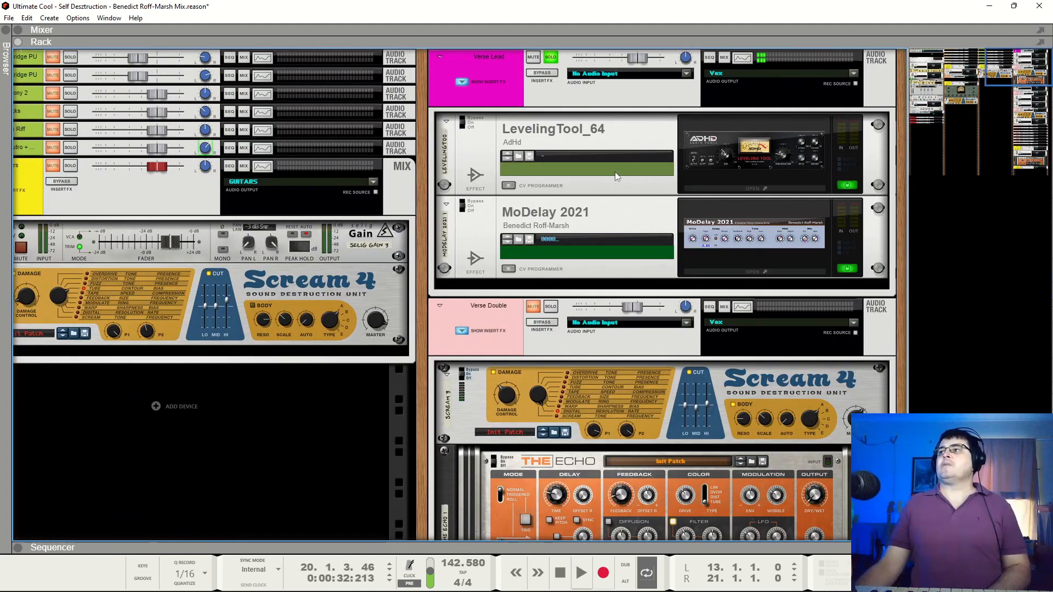
Bypass Verse Lead's MoDelay 2021 and play the soloed vocal with Space Reverb switched on, stopping at bar 18
left_click(467, 201)
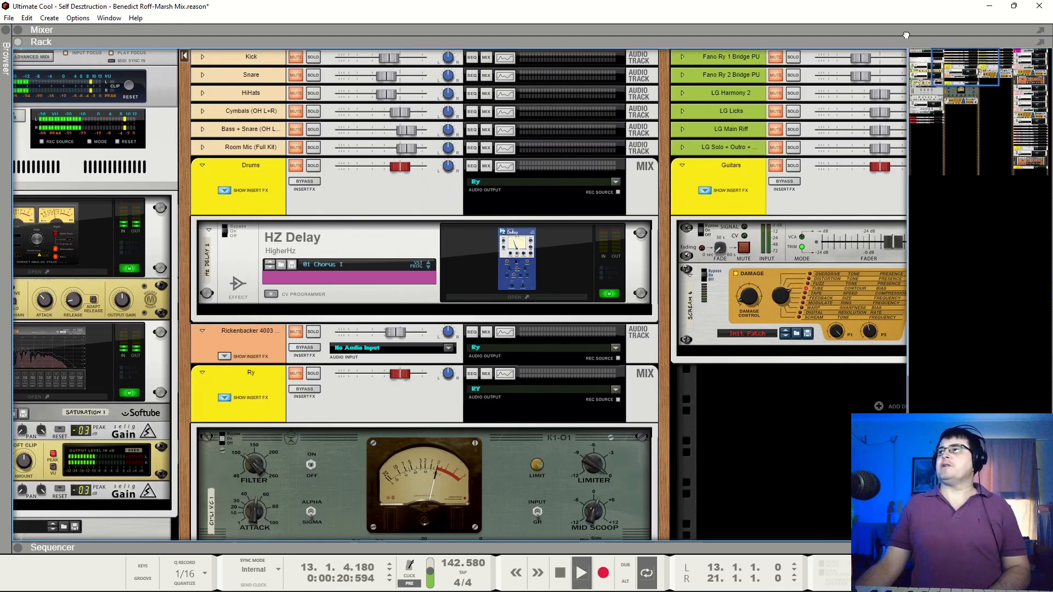
left_click_drag(906, 35, 879, 36)
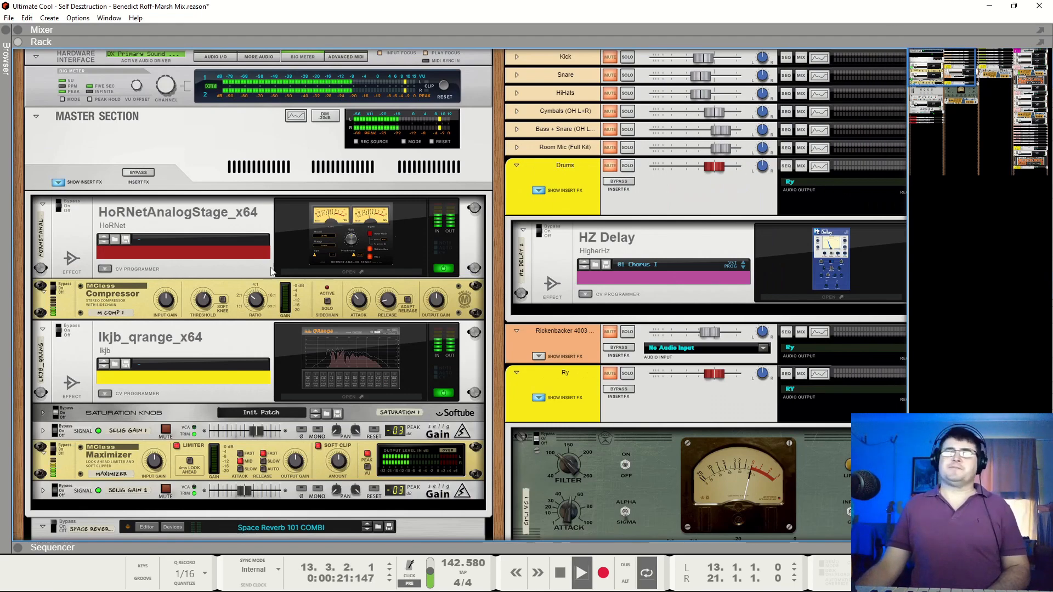
scroll(93, 208, "down", 6)
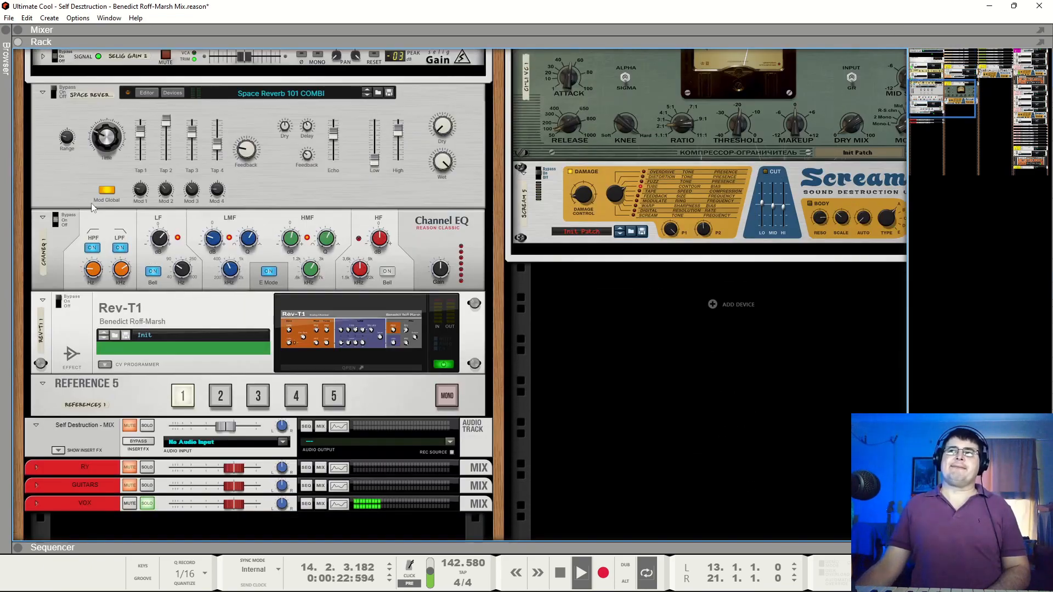
left_click(59, 94)
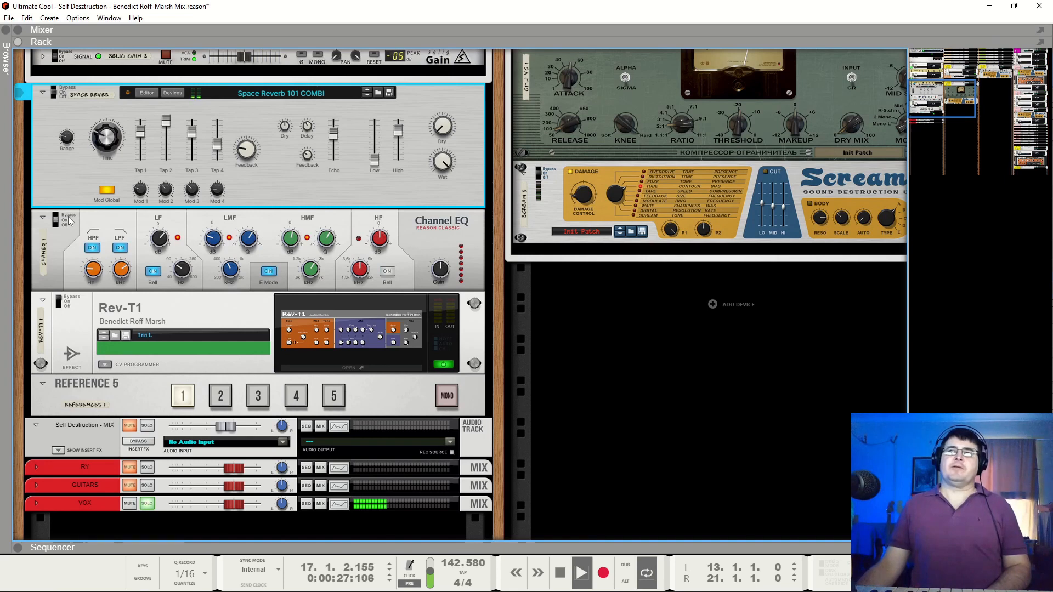
left_click(236, 225)
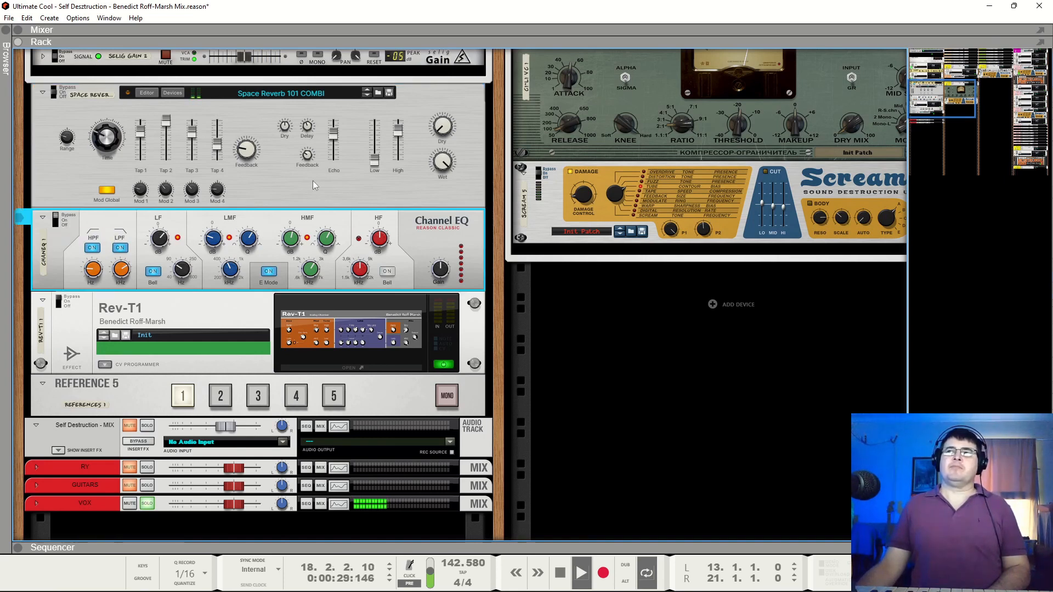
key("space")
Play the soloed lead through Space Reverb, toggle the Channel EQ that follows it, and stop playback
mouse_move(117, 144)
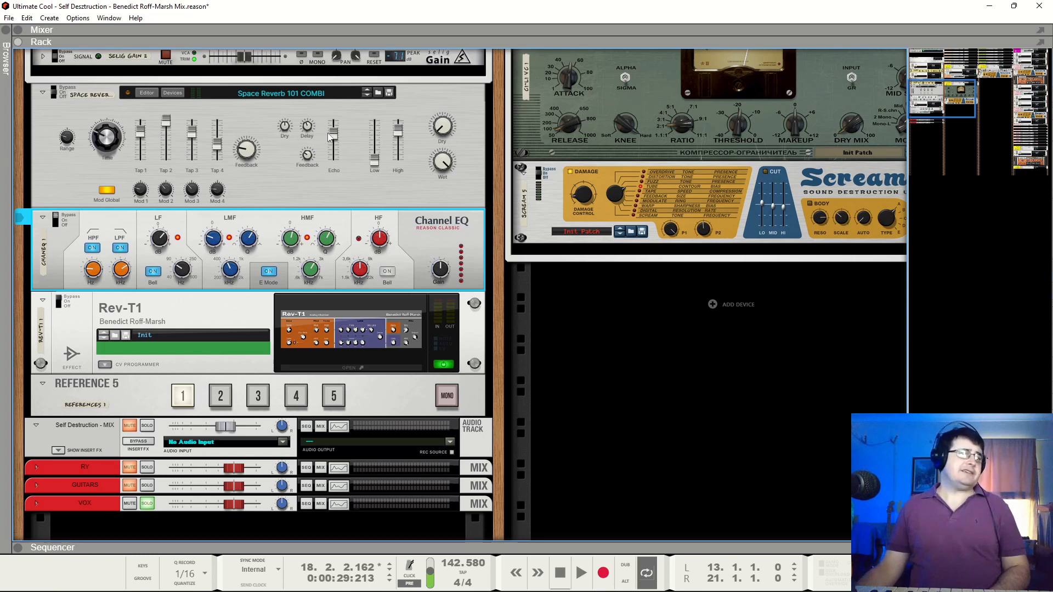
left_click(284, 176)
key("space")
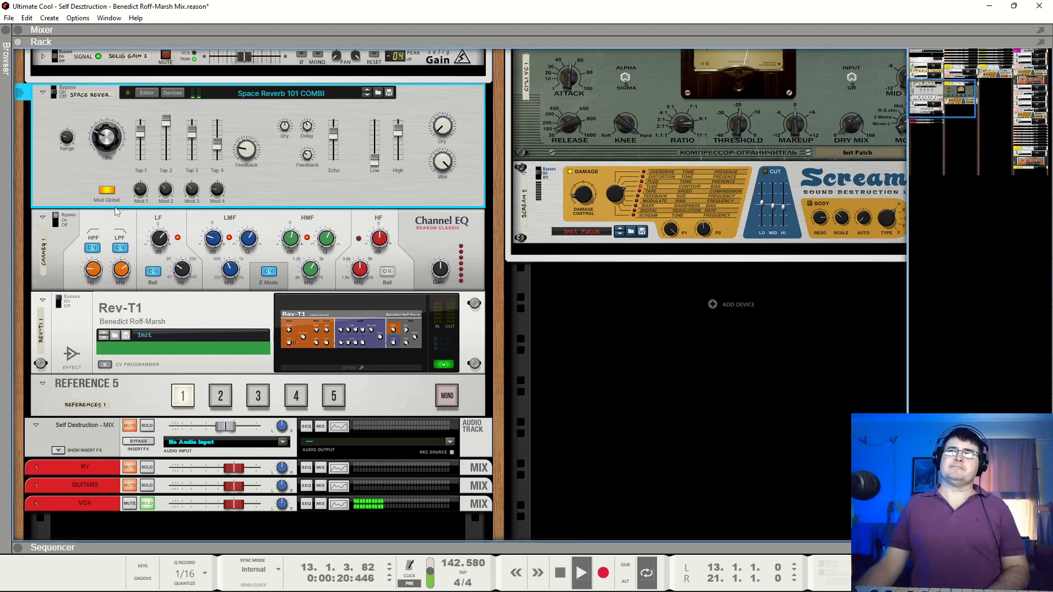
left_click(58, 221)
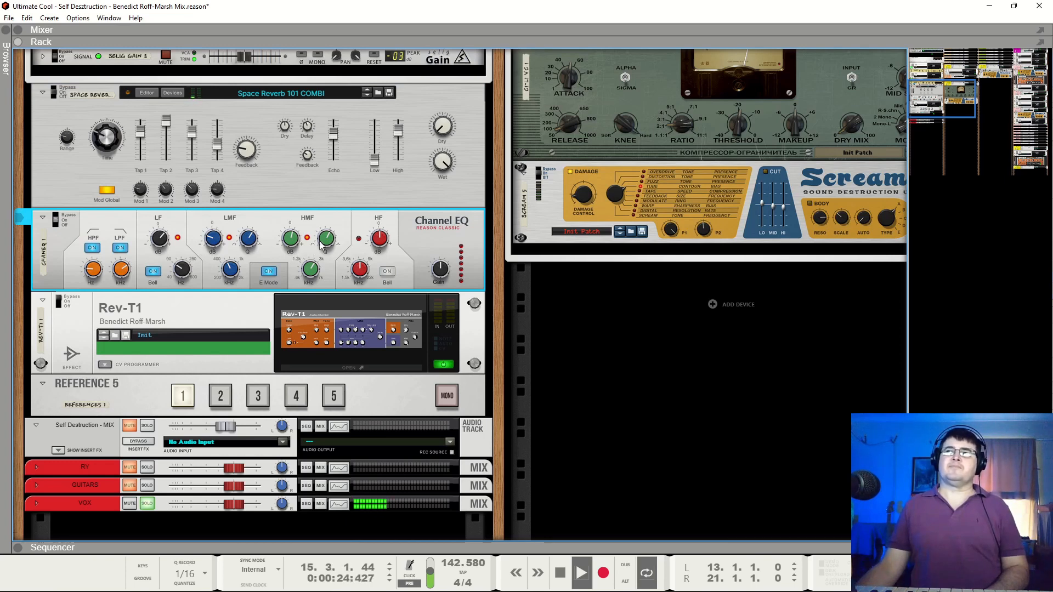
mouse_move(333, 236)
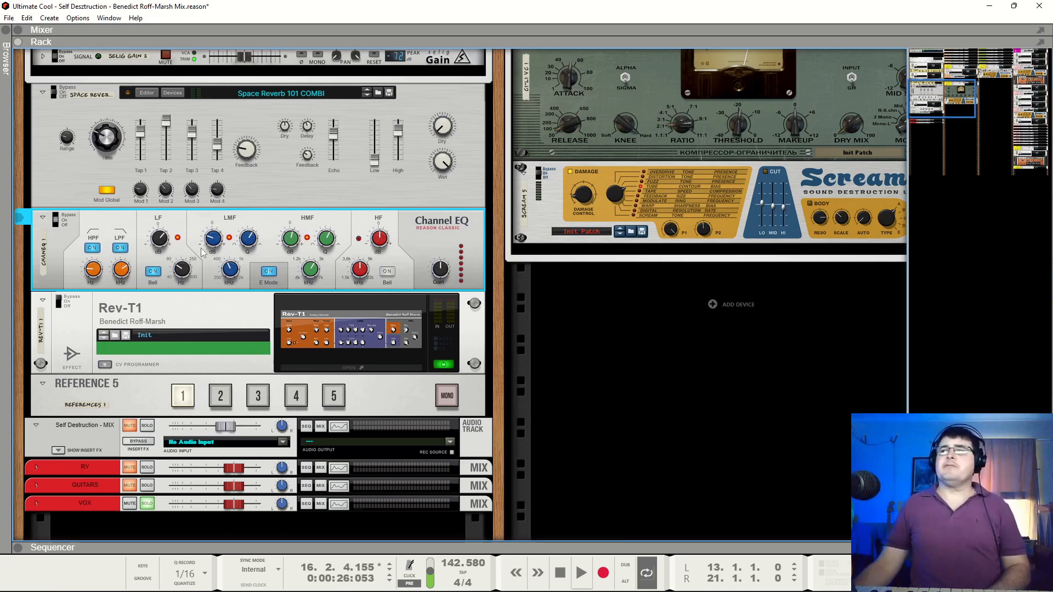
key("space")
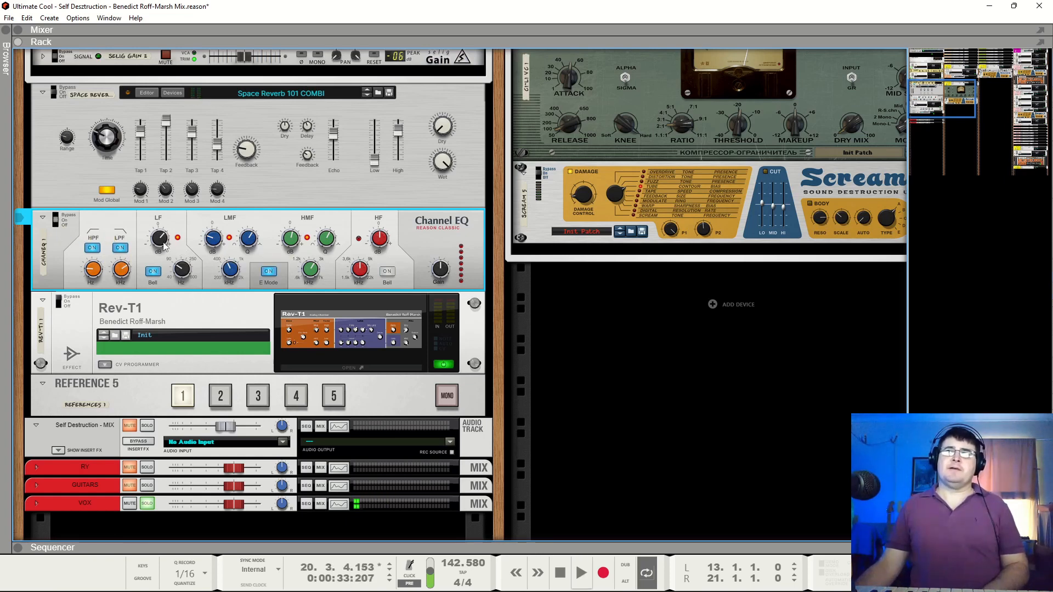
Examine the Channel EQ's HPF, LF, LMF and HMF gain and frequency settings used with Space Reverb
mouse_move(165, 245)
mouse_move(104, 274)
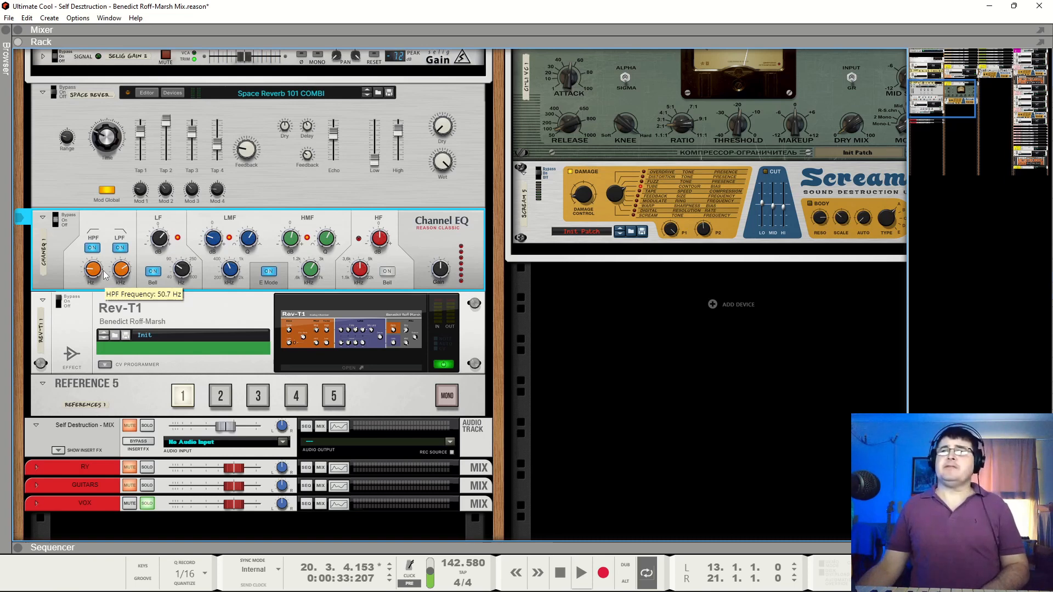
mouse_move(182, 271)
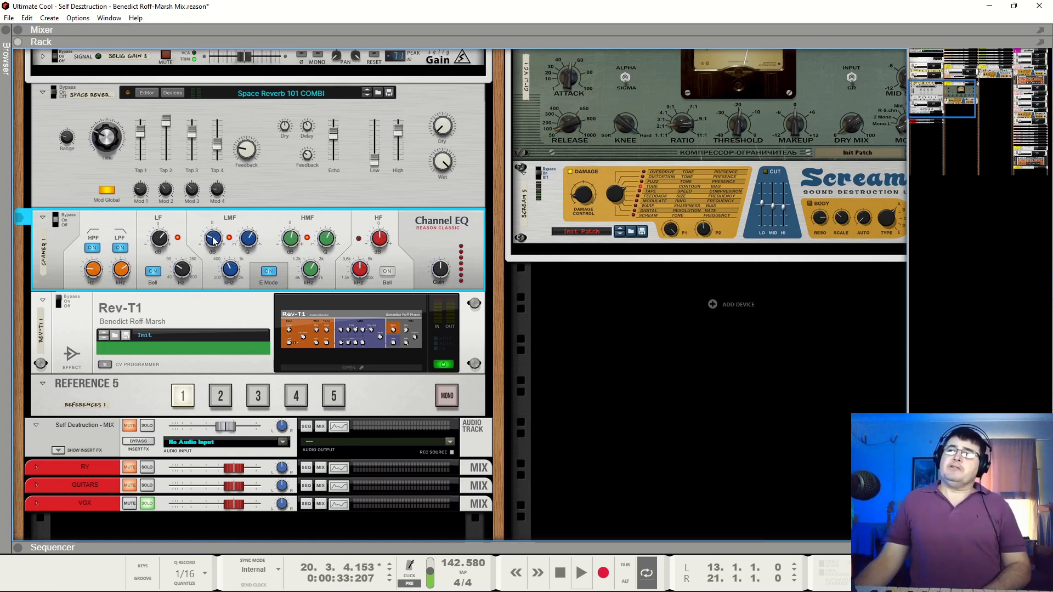
mouse_move(235, 270)
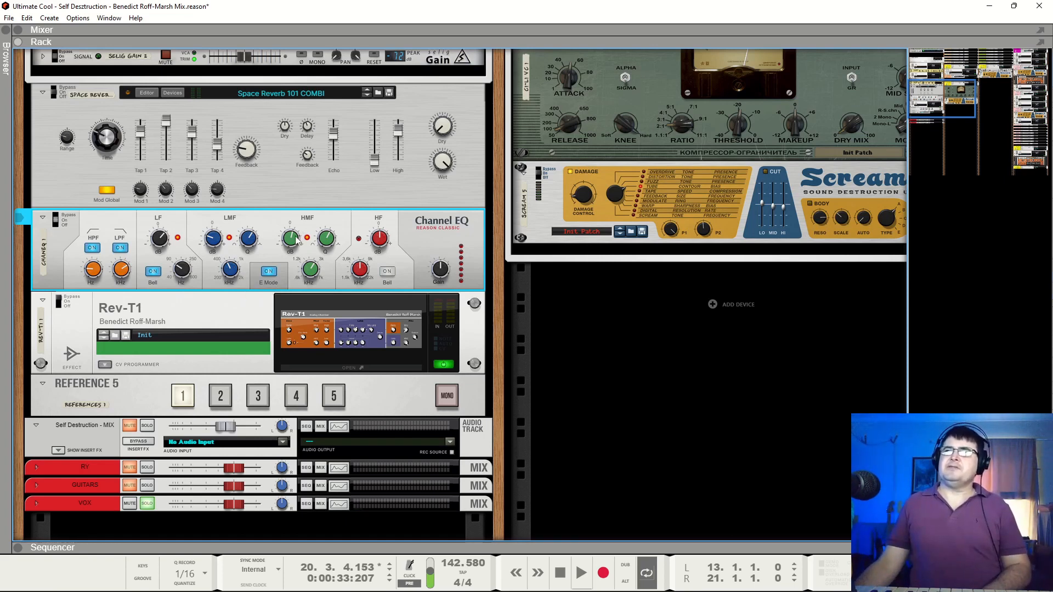
mouse_move(316, 276)
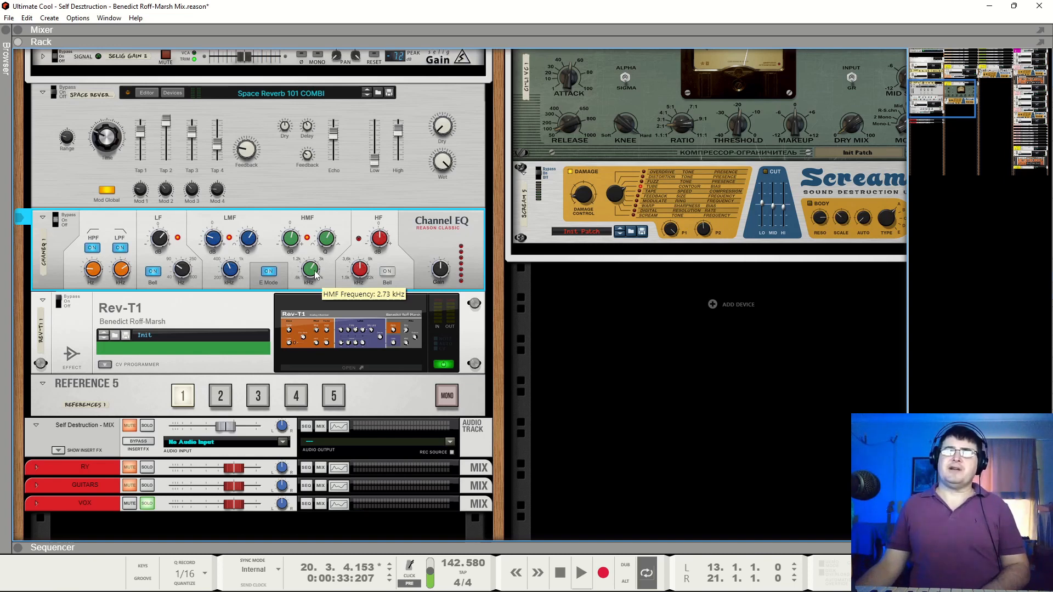
Play the loop, swap Space Reverb for Rev-T1, open Rev-T1's editor window set to stay open, and stop playback
key("space")
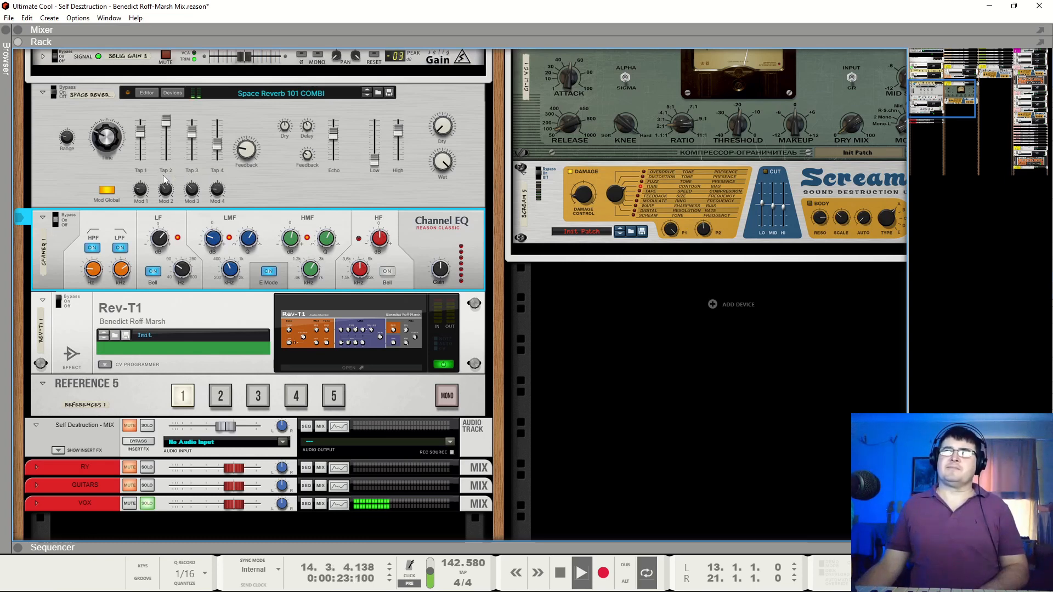
left_click(54, 98)
left_click(59, 303)
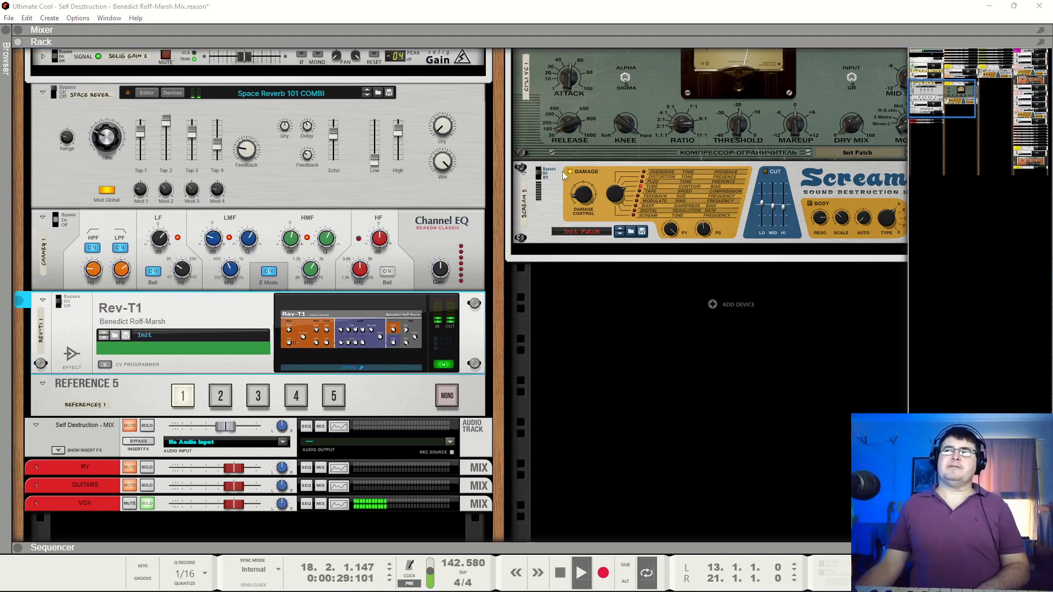
left_click_drag(0, 384, 565, 162)
left_click(401, 181)
key("space")
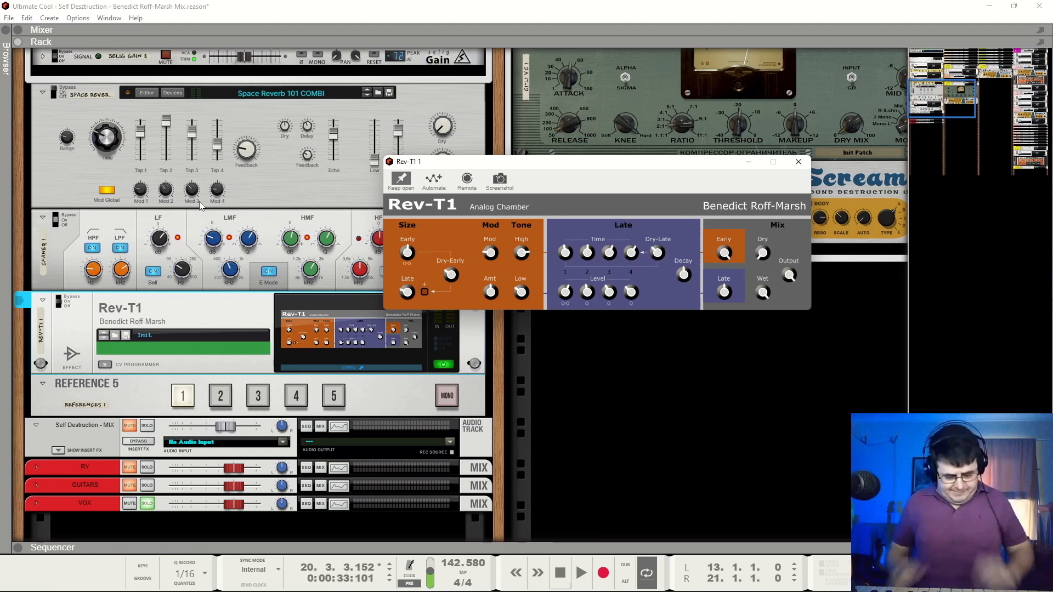
Close the Rev-T1 editor and play the soloed lead while bypassing Rev-T1 and switching it back on, stopping at bar 17
left_click(799, 163)
key("space")
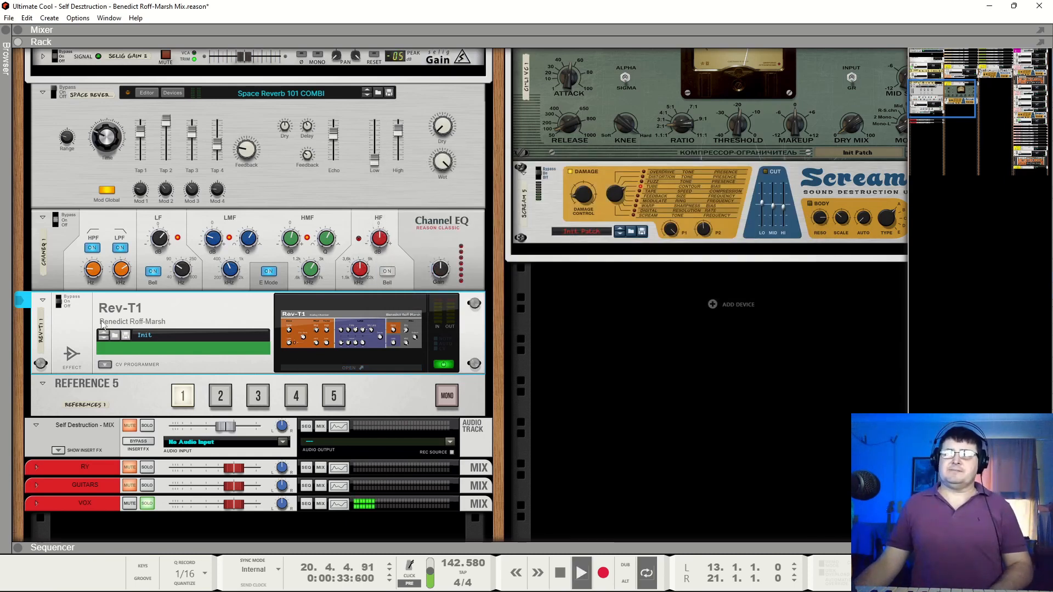
left_click(60, 303)
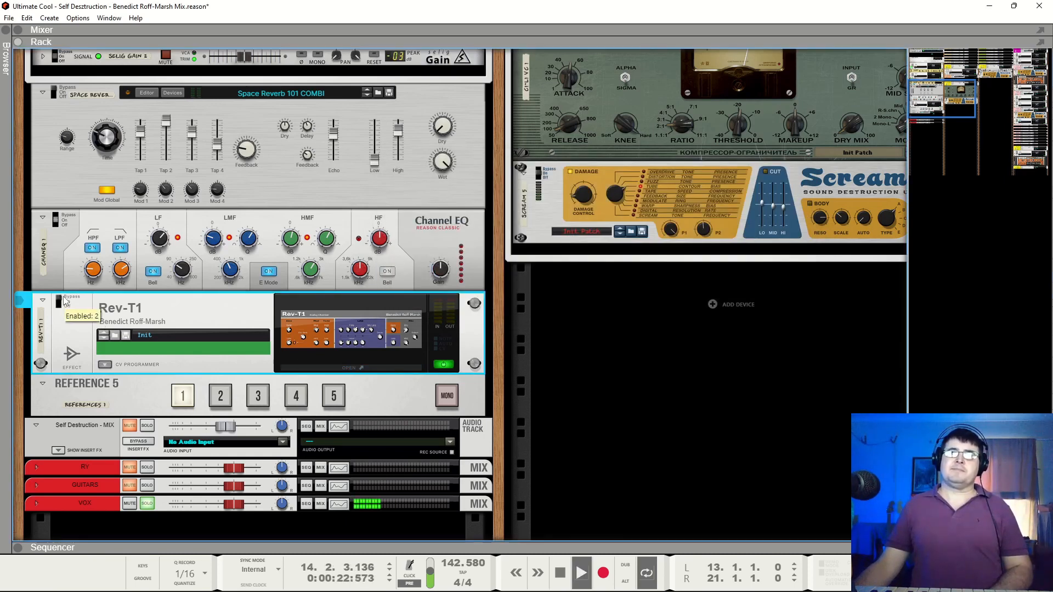
left_click(59, 300)
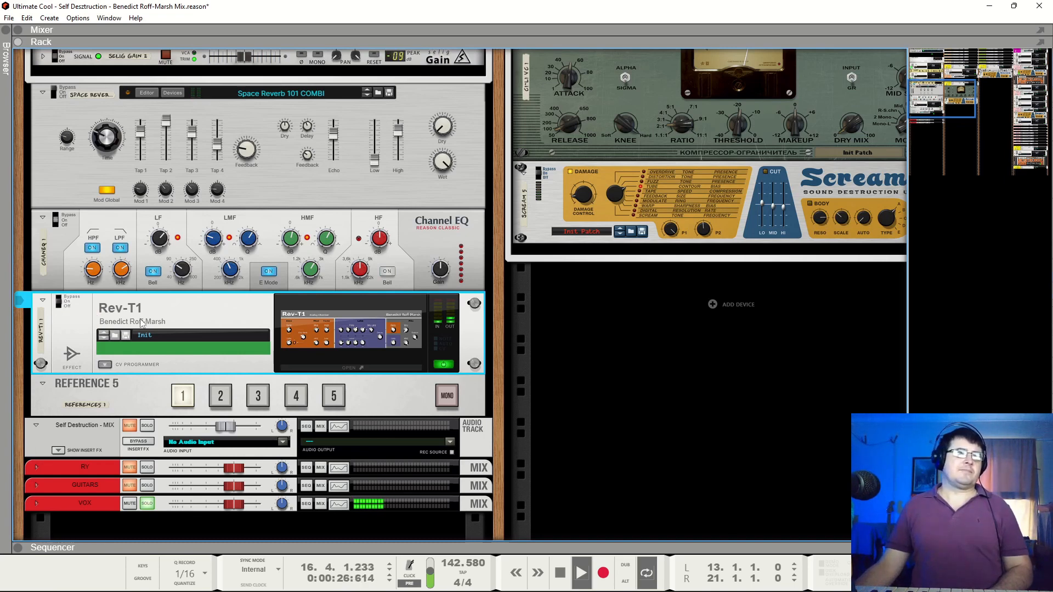
key("space")
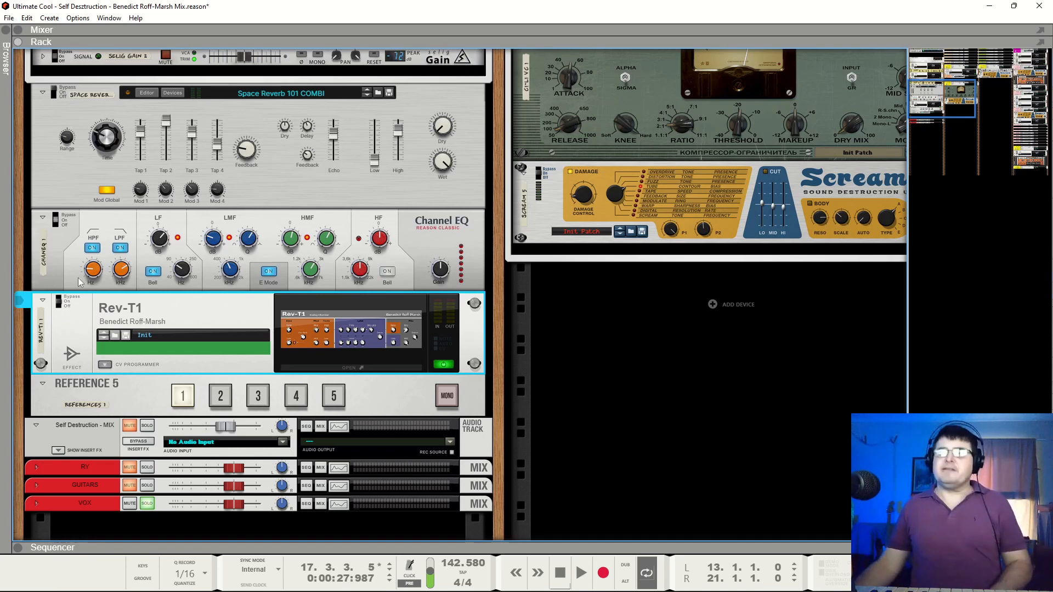
Toggle Space Reverb's bypass state with Rev-T1 on and play the soloed lead, stopping at bar 20
left_click(53, 99)
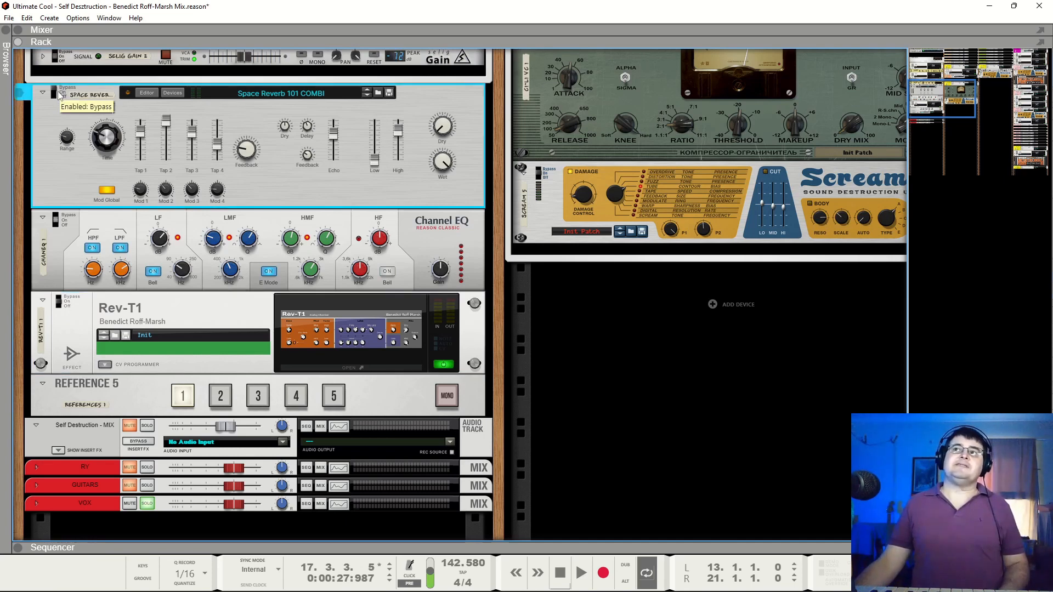
key("space")
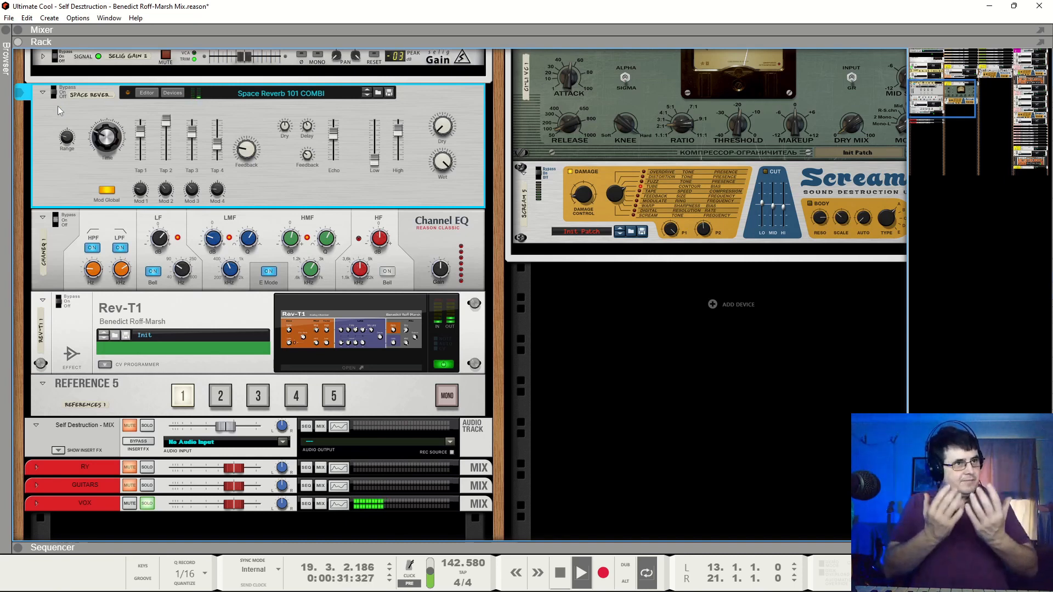
key("space")
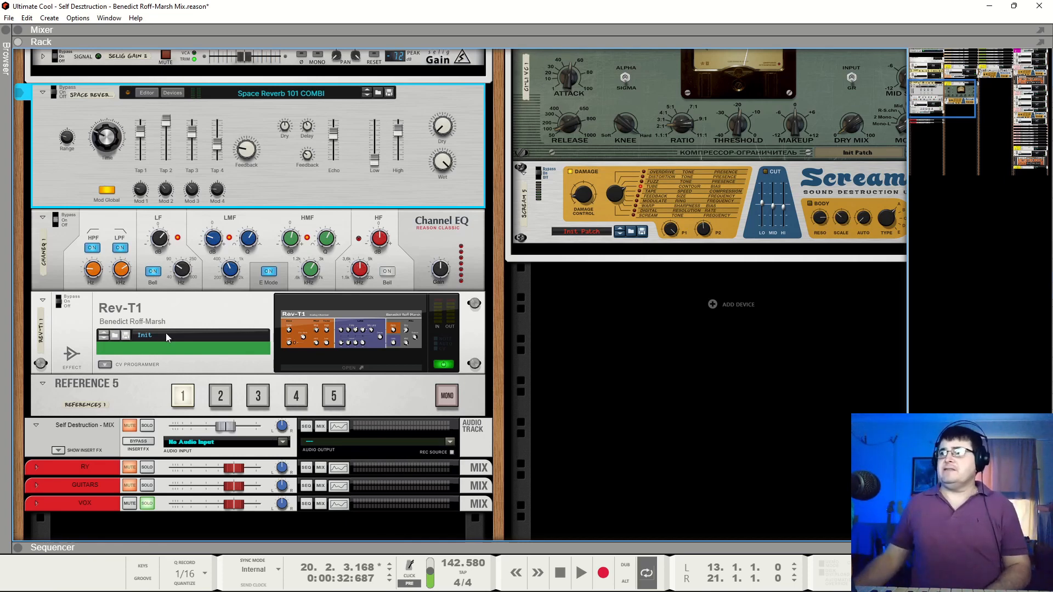
Unsolo Verse Lead, play the full mix and switch the channel's MoDelay 2021 back on
left_click_drag(943, 99, 1042, 14)
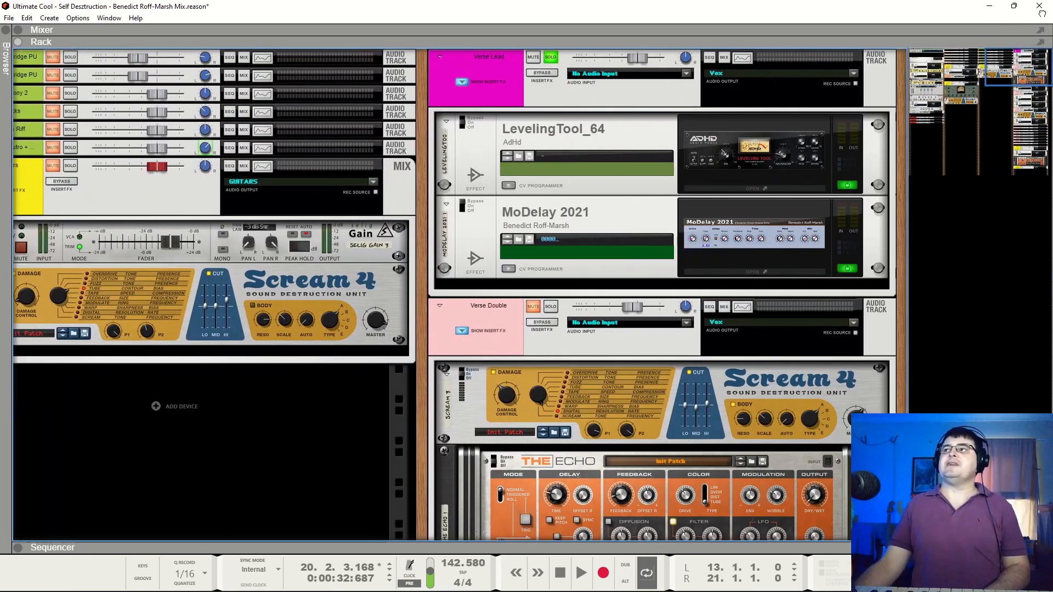
left_click(550, 57)
key("space")
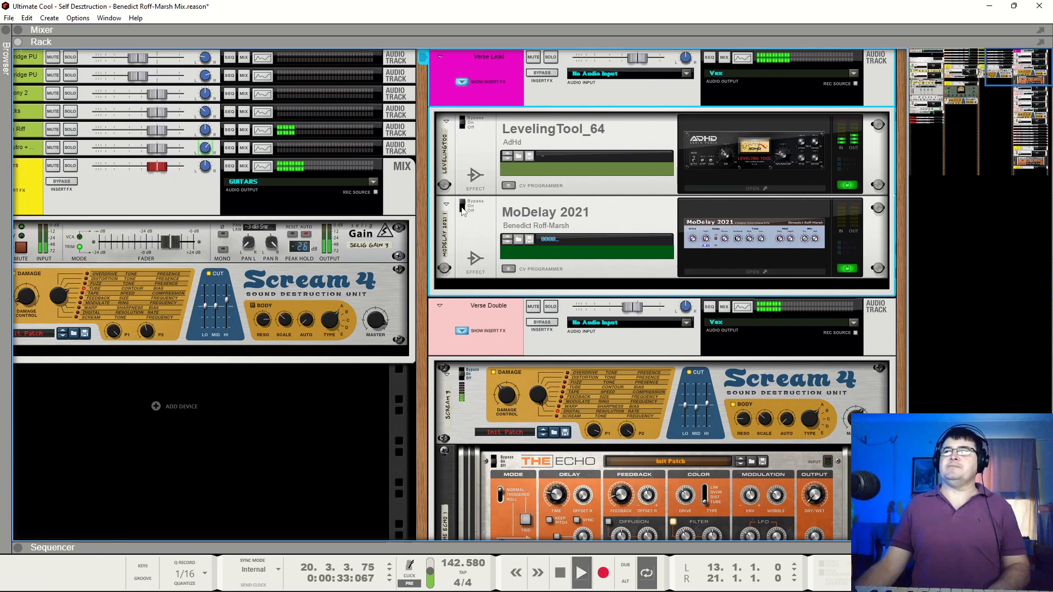
left_click(462, 211)
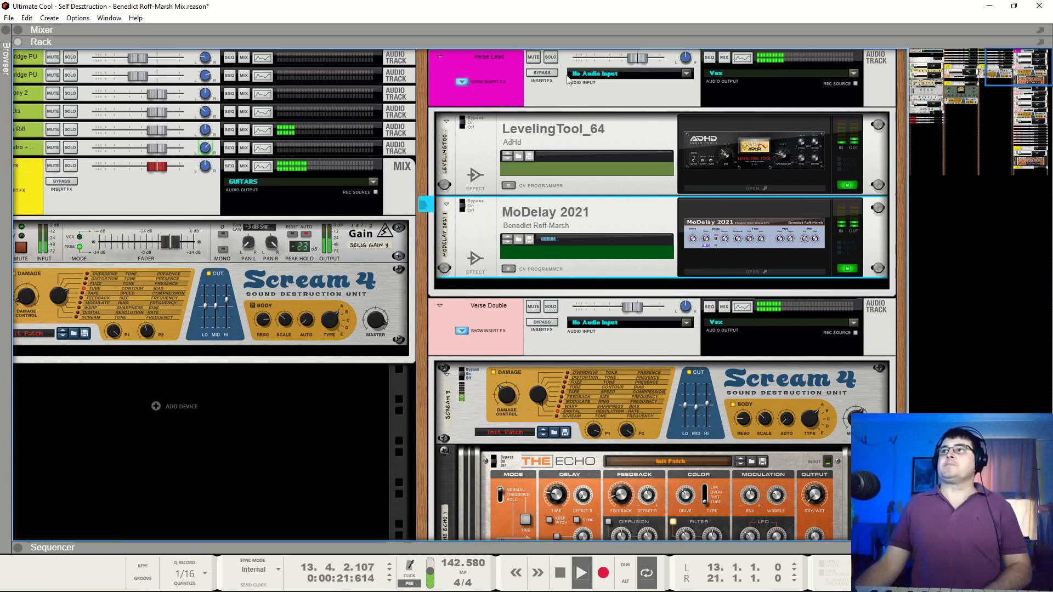
Mute the Vox bus below the backing vocal channels while the mix plays
scroll(697, 317, "down", 15)
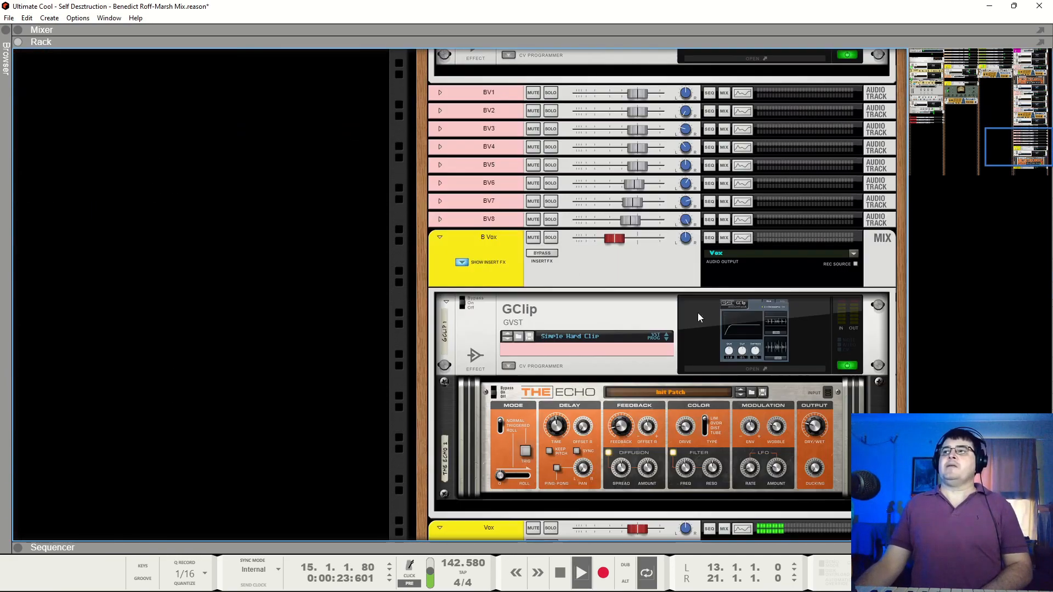
scroll(699, 313, "down", 4)
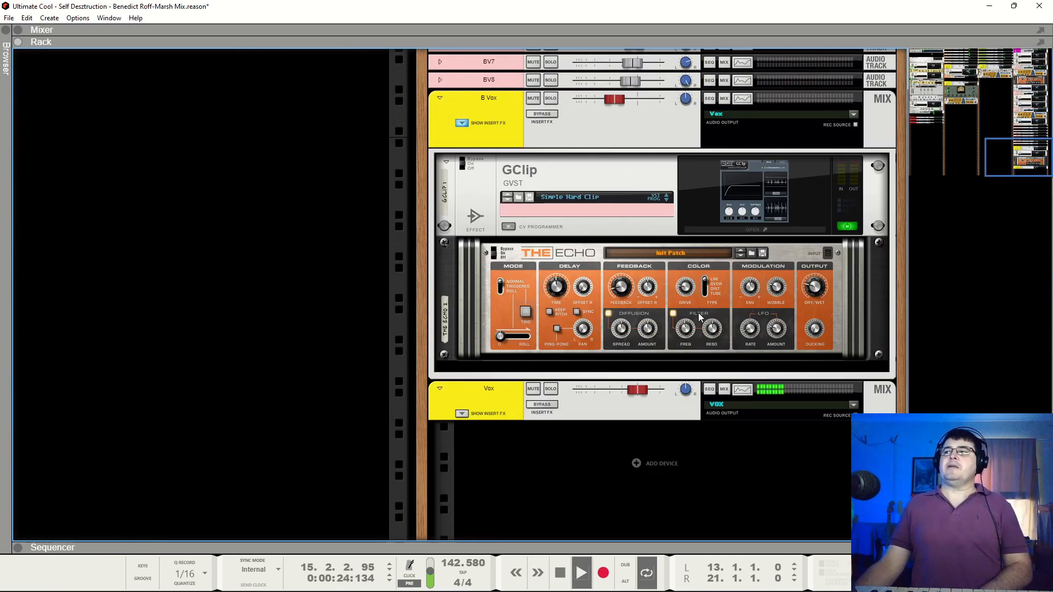
left_click(534, 390)
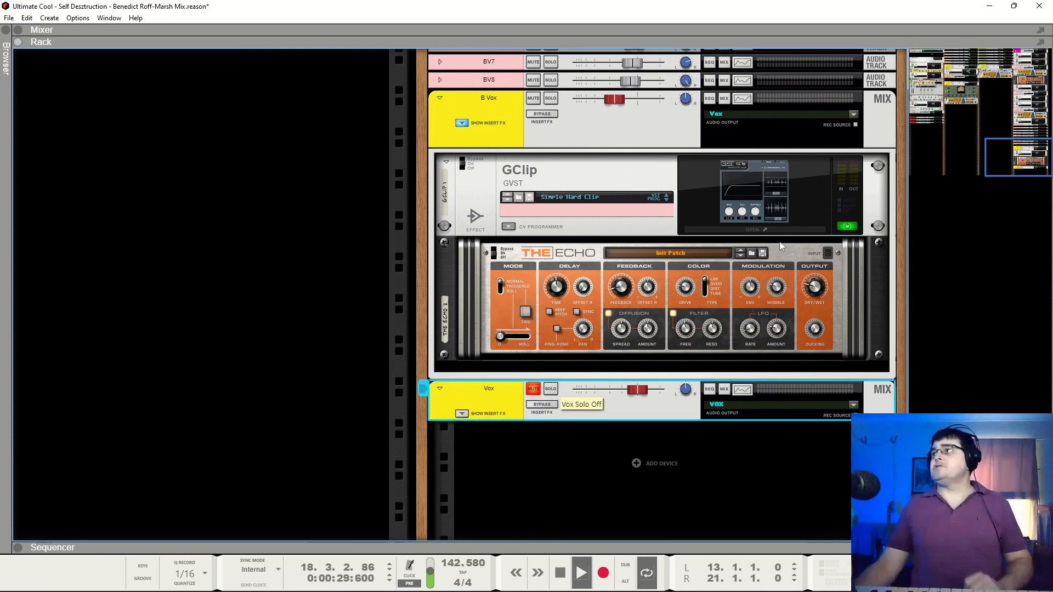
Compare the playing mix with Rev-T1 and Space Reverb toggled, leave Rev-T1 switched on, and stop at bar 16
left_click_drag(1003, 173, 839, 101)
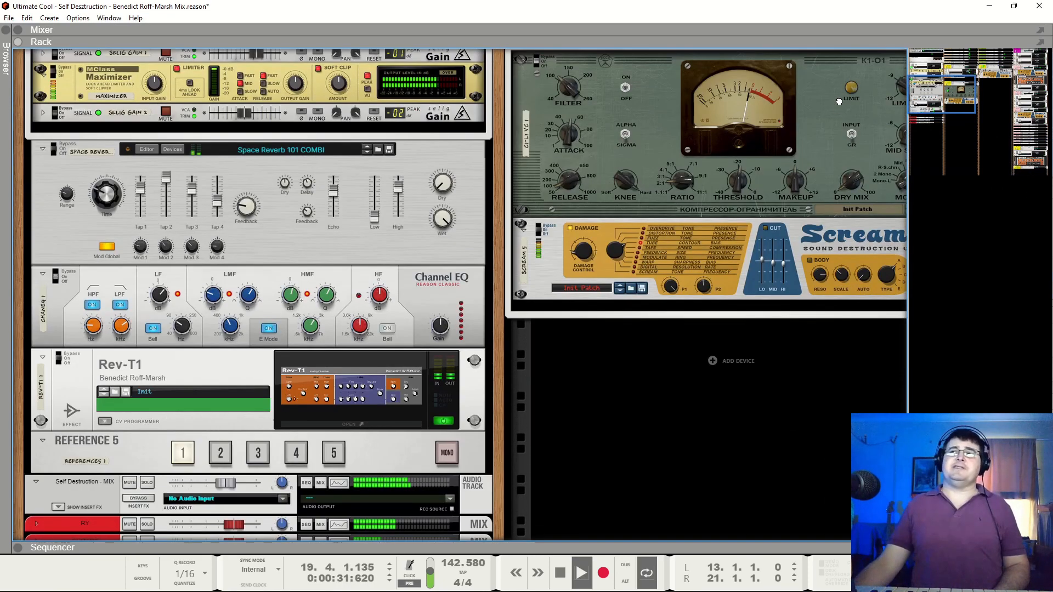
left_click(59, 360)
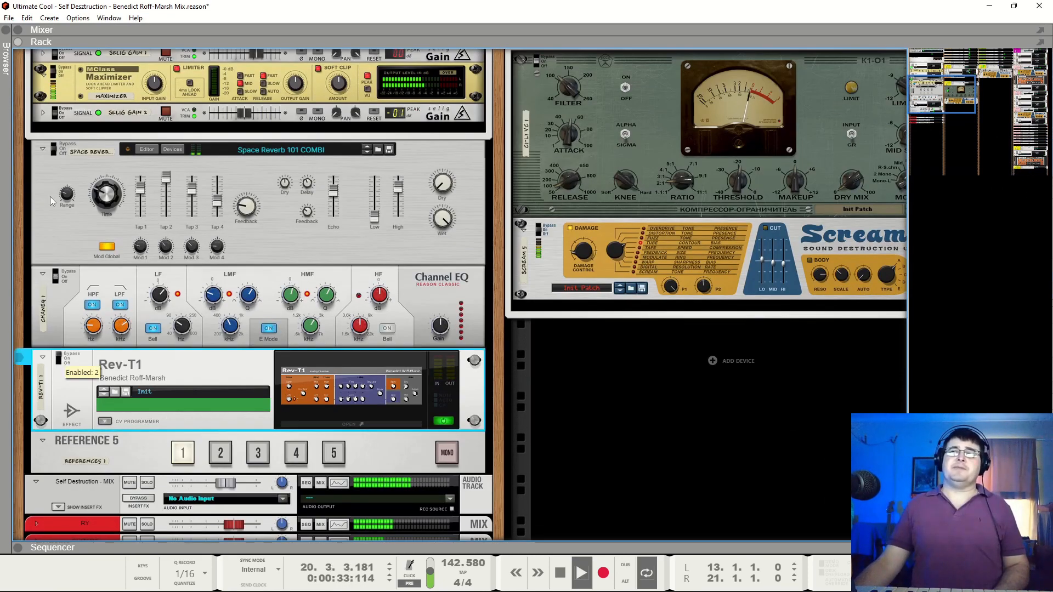
left_click(53, 153)
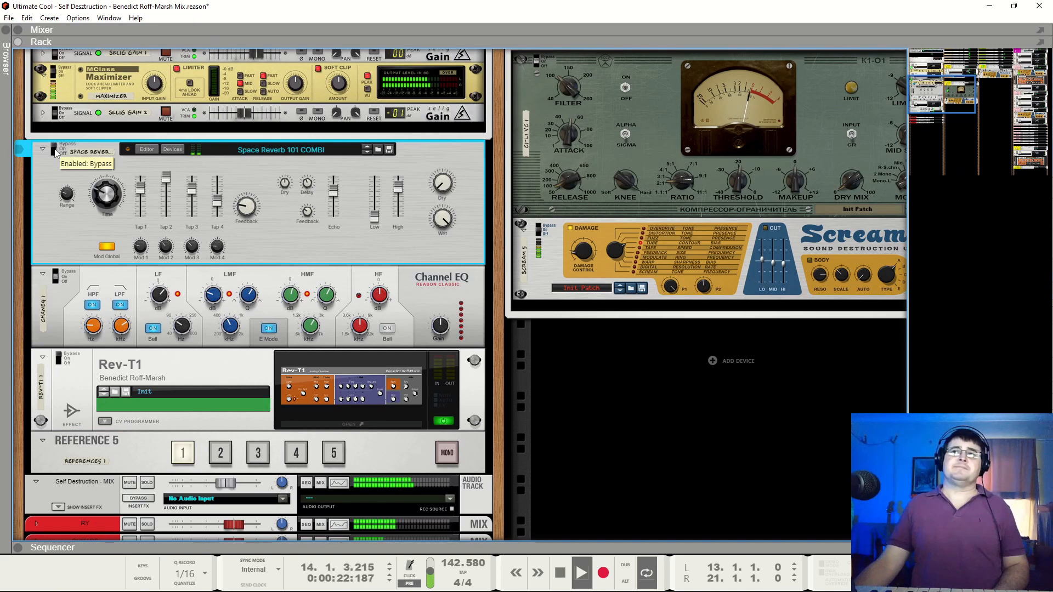
left_click(59, 361)
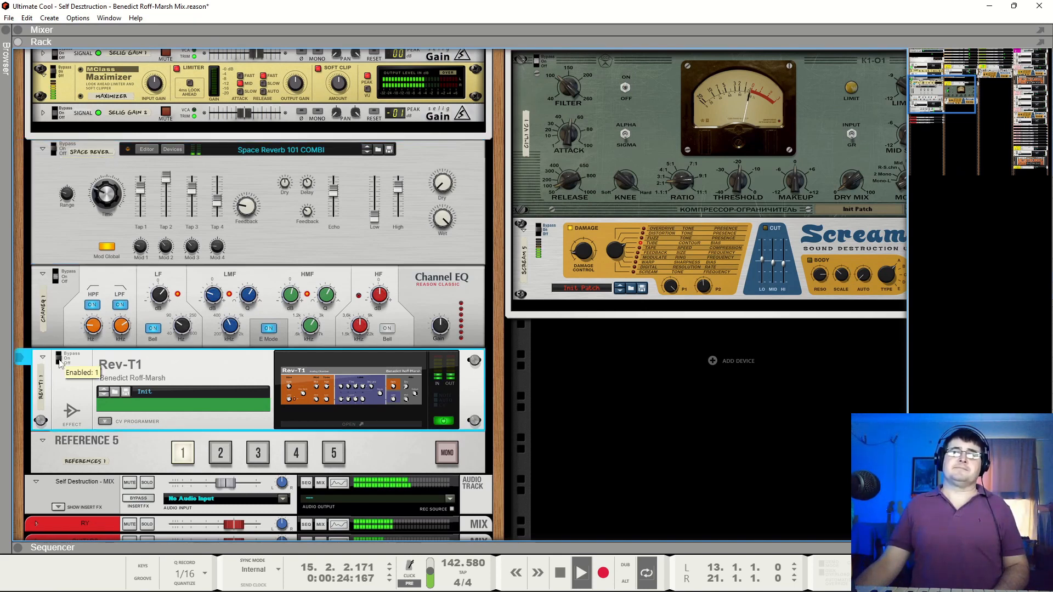
key("space")
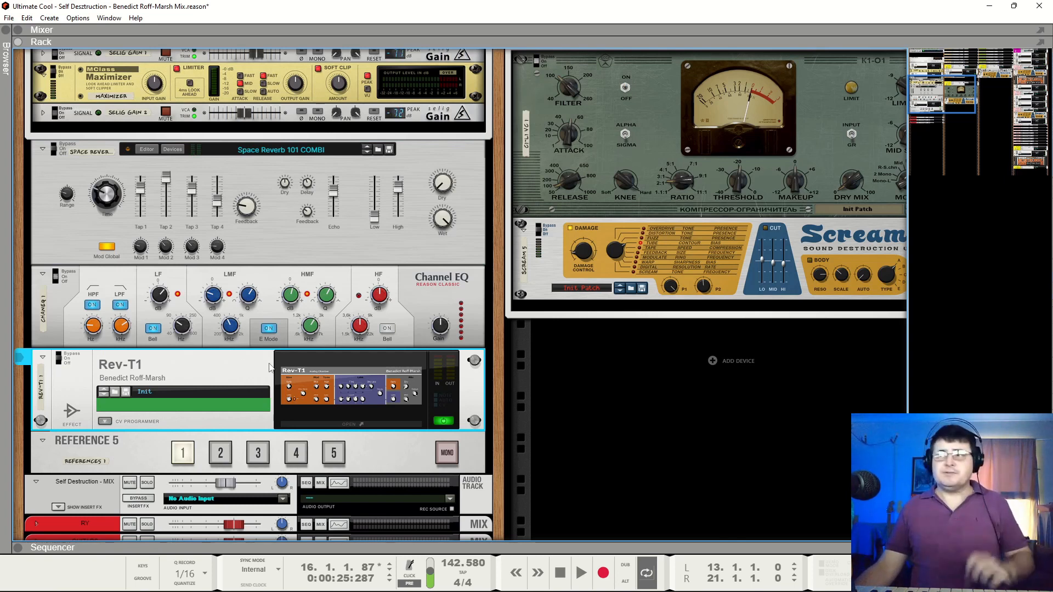
Compare the full mix with Space Reverb and Rev-T1 toggled, pausing at bars 17 and 20 and returning to bar 13
key("space")
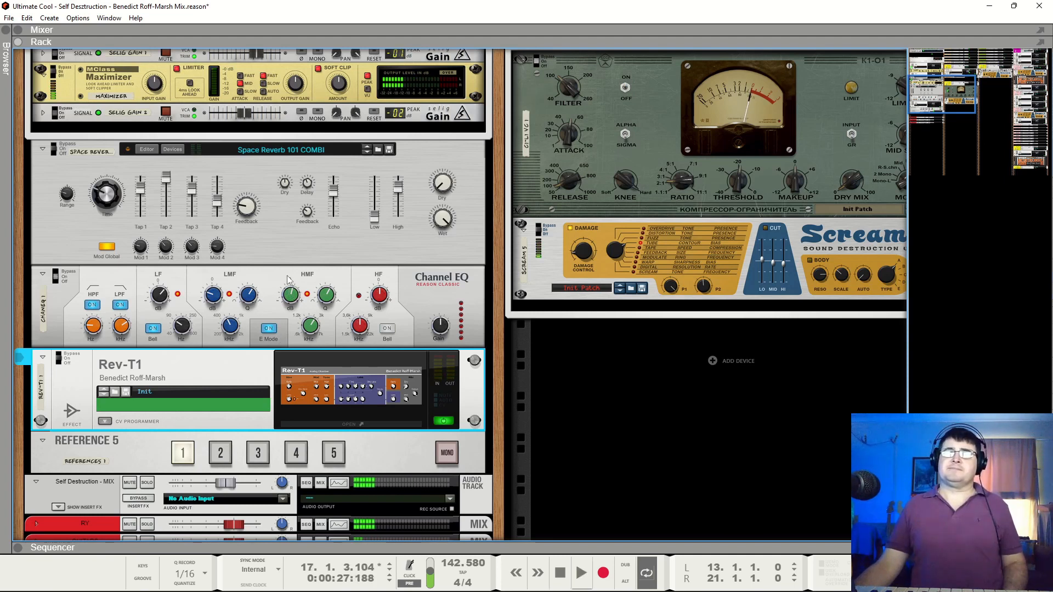
key("space")
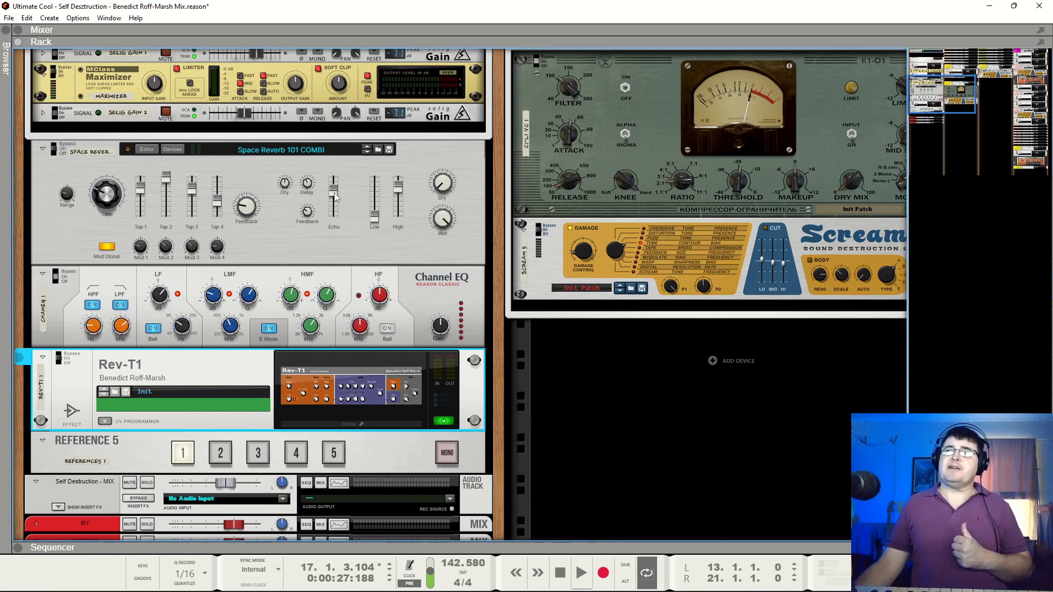
mouse_move(336, 196)
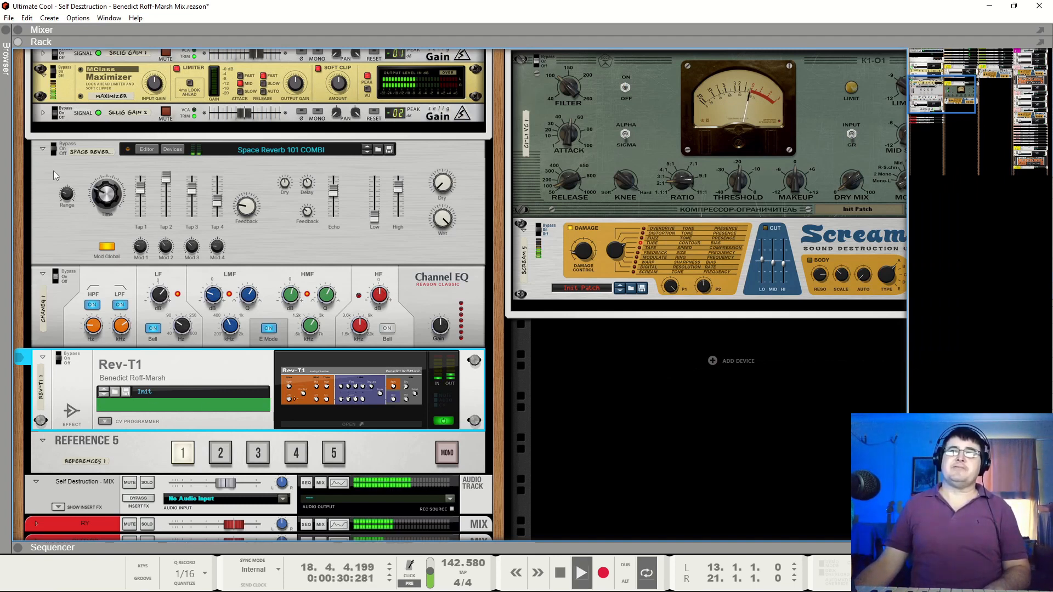
left_click(54, 150)
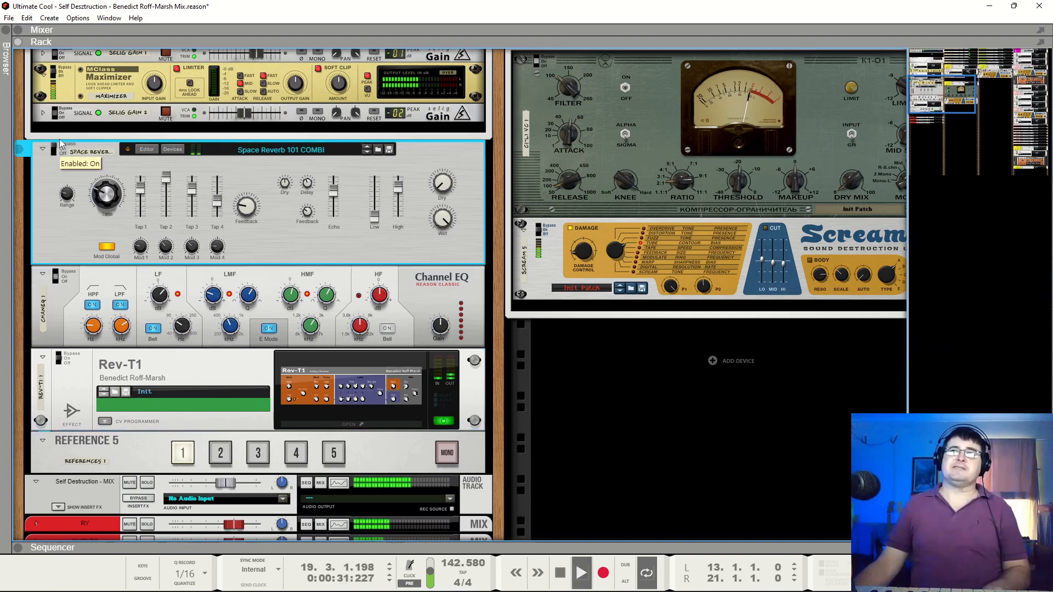
left_click(59, 362)
key("space")
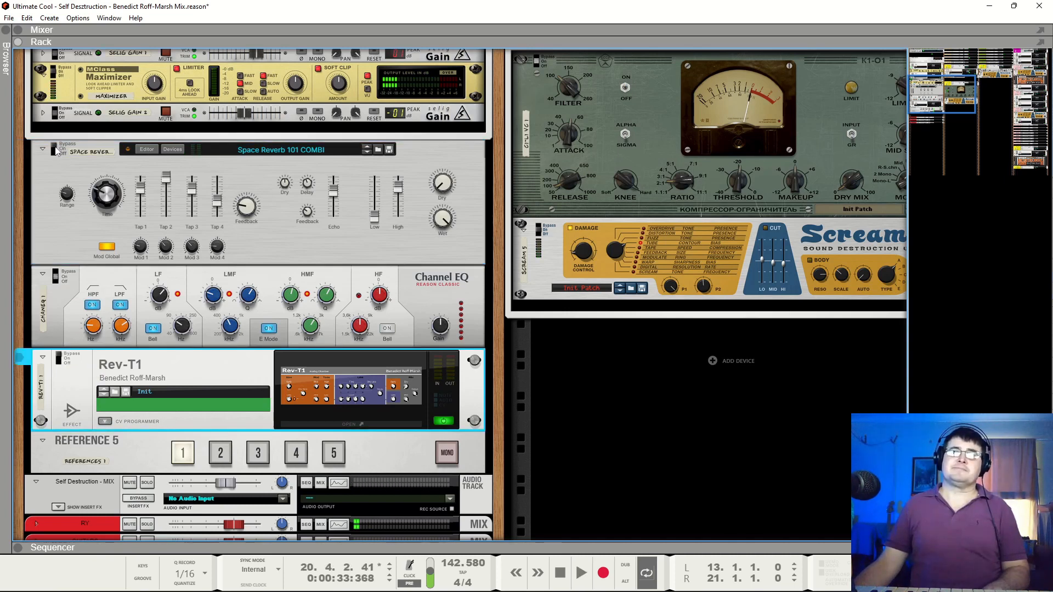
key("space")
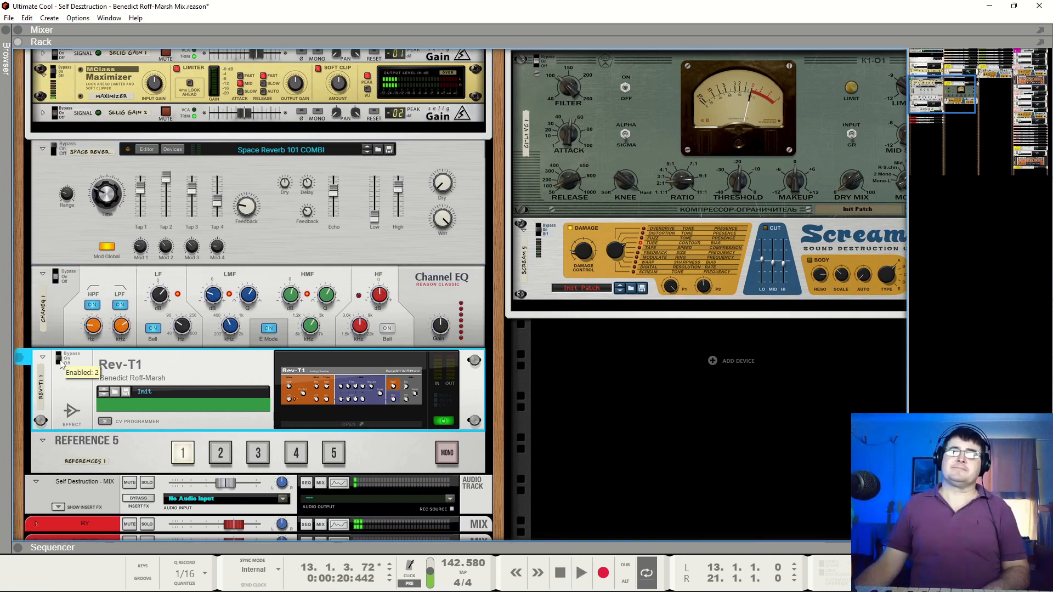
left_click(59, 156)
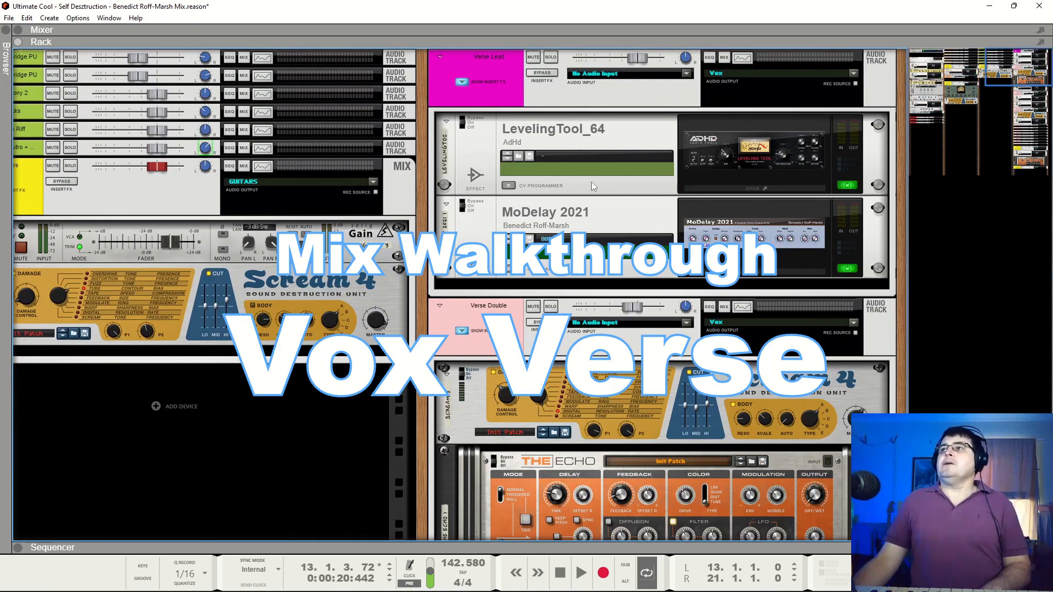
Find the Verse Lead channel in the vocal section of the rack, solo it and play it from bar 13
scroll(592, 186, "down", 20)
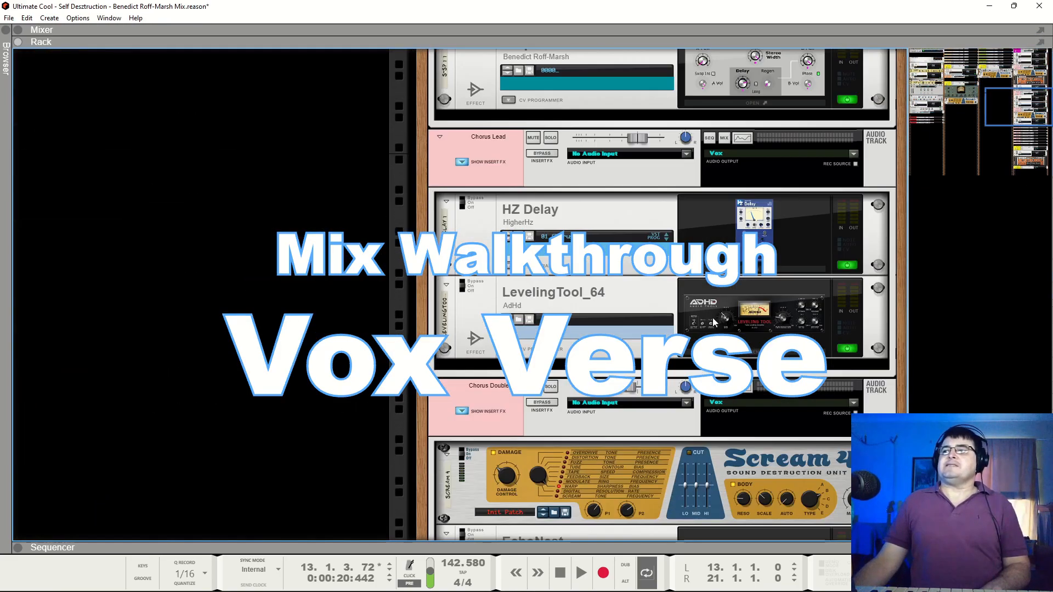
scroll(698, 311, "down", 2)
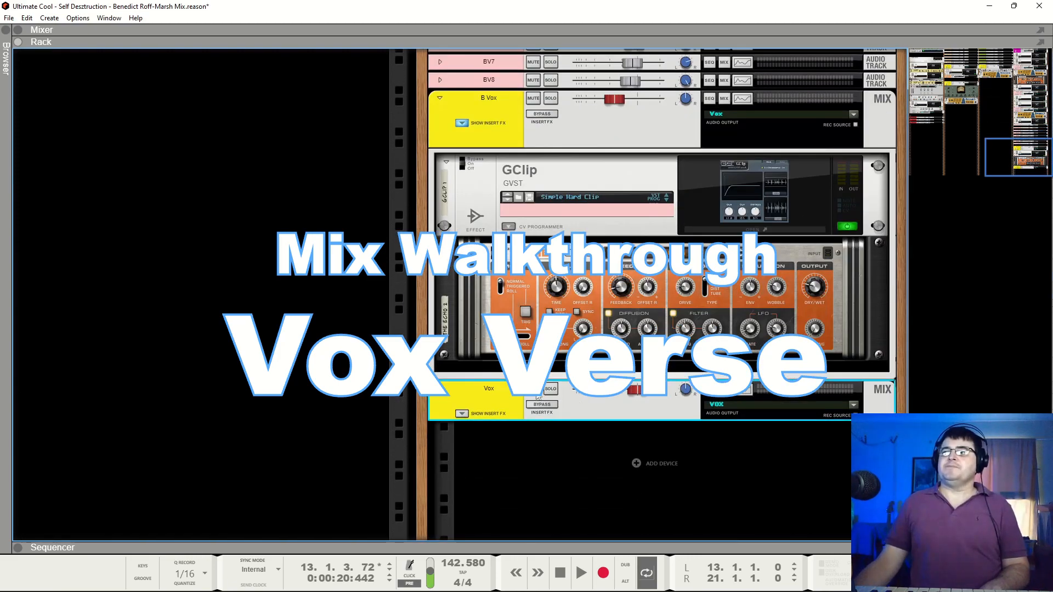
scroll(658, 340, "up", 12)
scroll(639, 358, "up", 10)
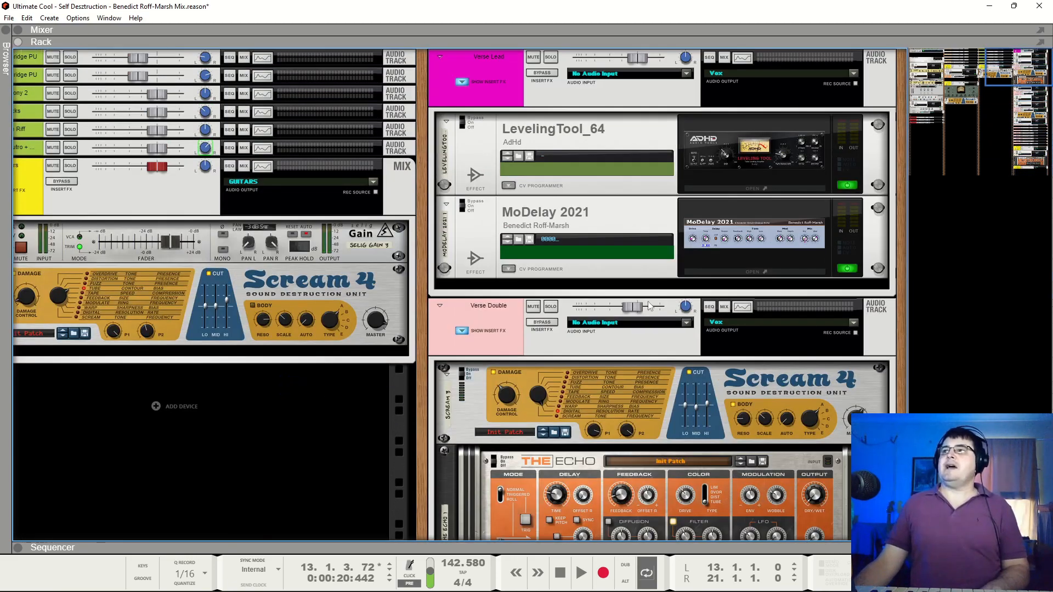
left_click(550, 57)
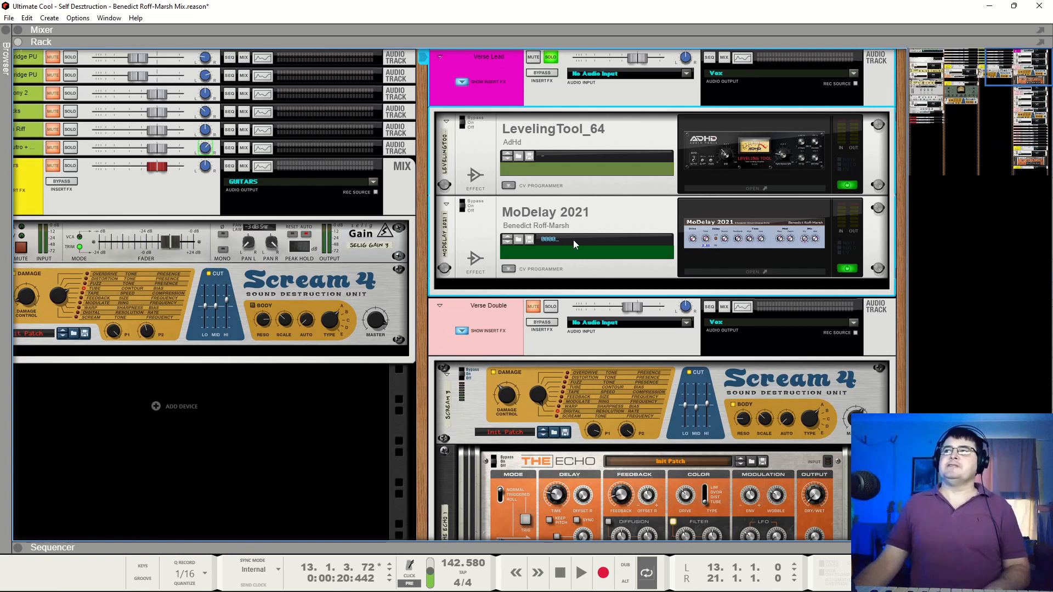
key("space")
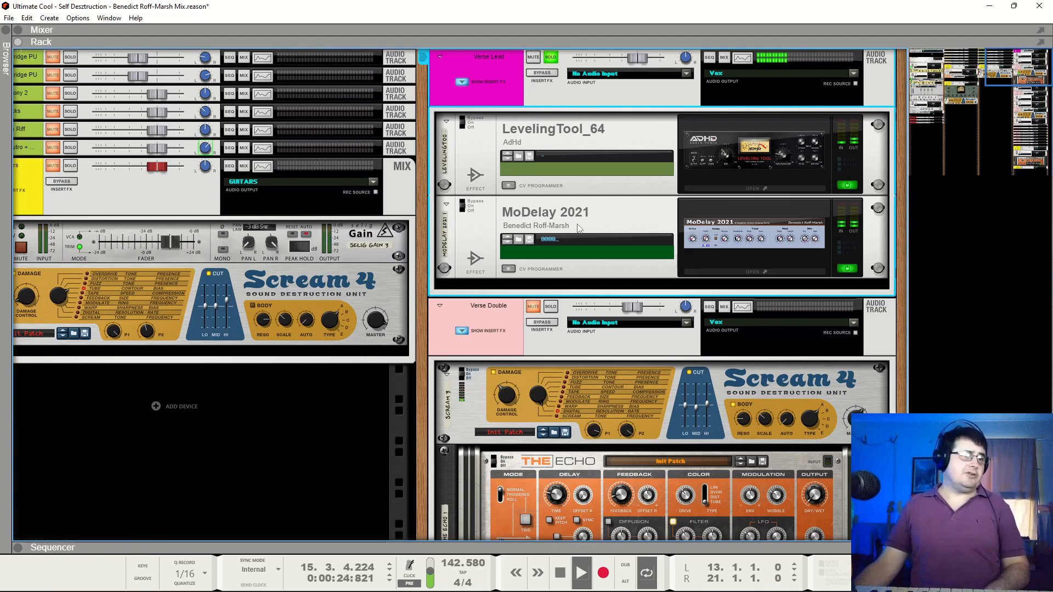
Open LevelingTool_64 on Verse Lead, keep its window open, and bypass both LevelingTool_64 and MoDelay 2021
left_click(729, 148)
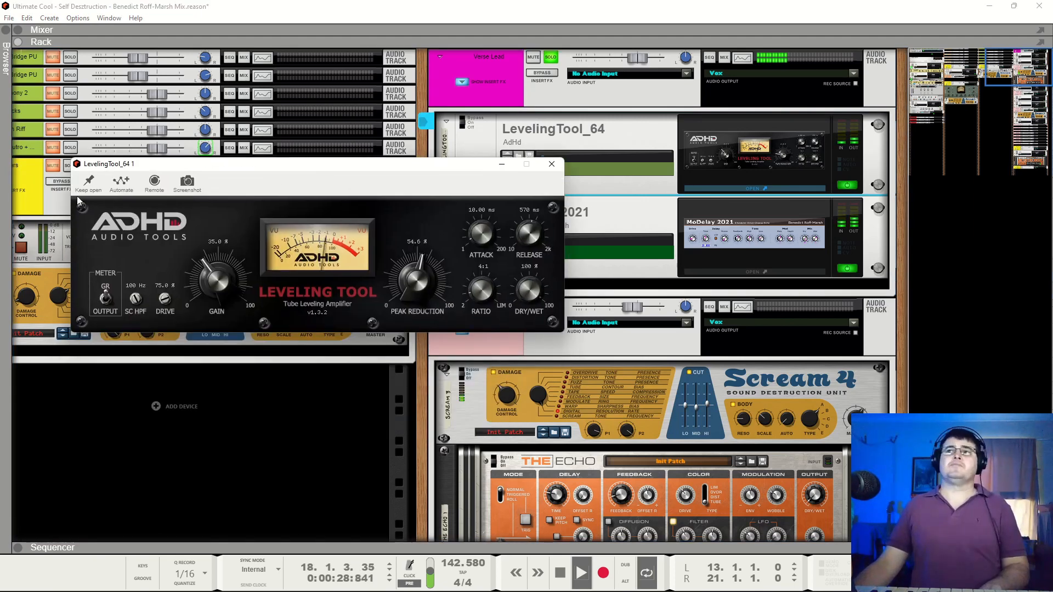
left_click(651, 212)
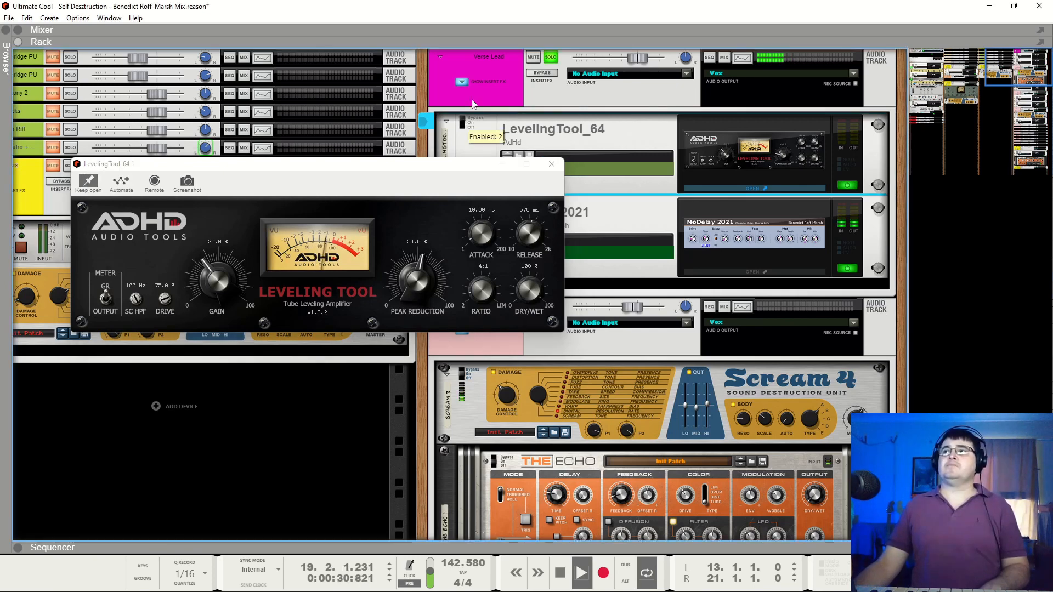
left_click_drag(452, 166, 452, 297)
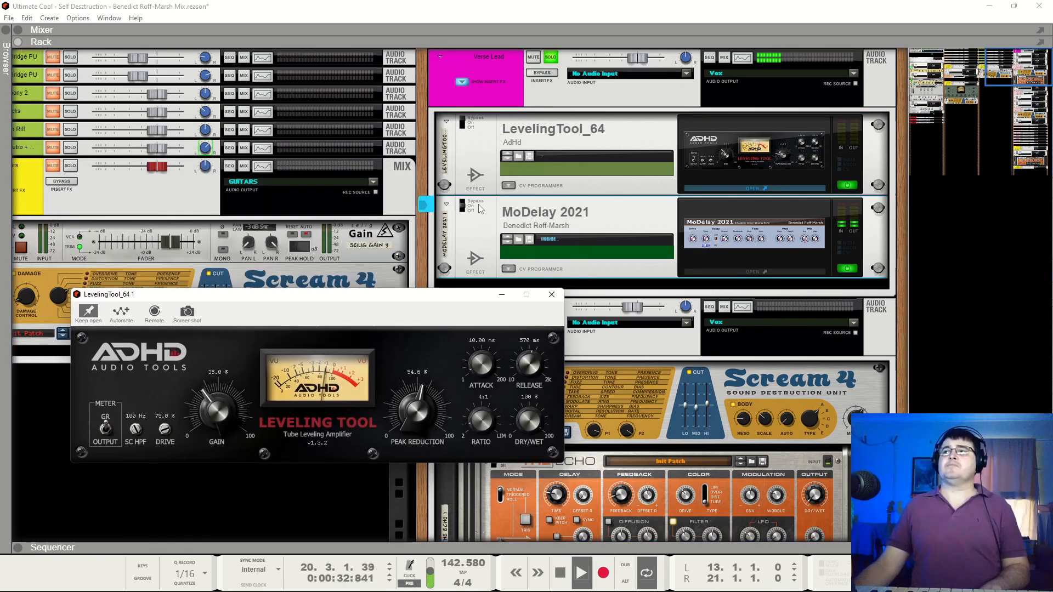
left_click(465, 199)
left_click_drag(369, 298, 367, 157)
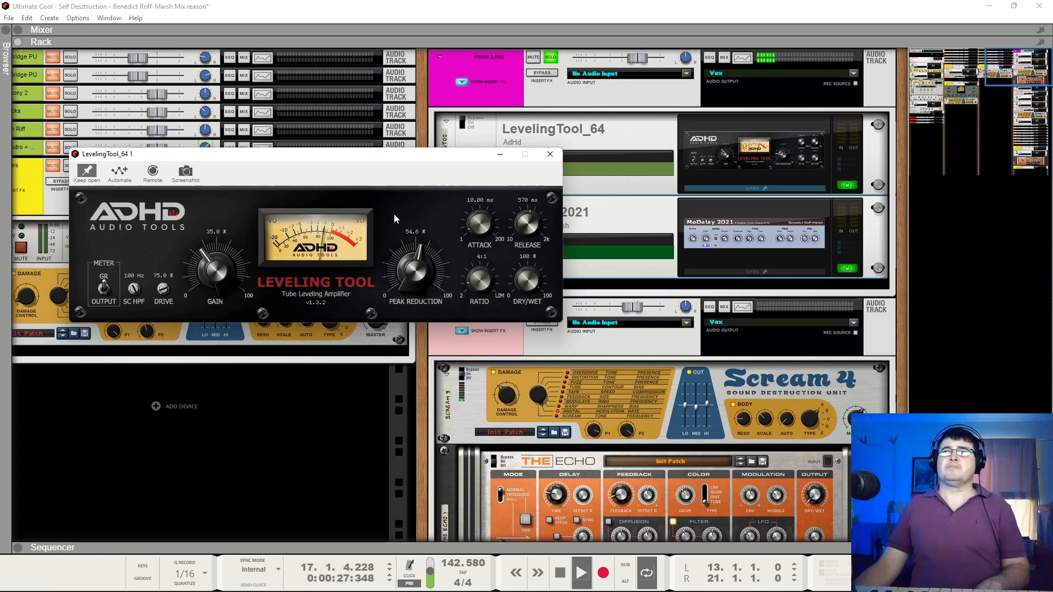
Audition the soloed Verse Lead without its effects, pausing at bar 18 and resuming playback
key("space")
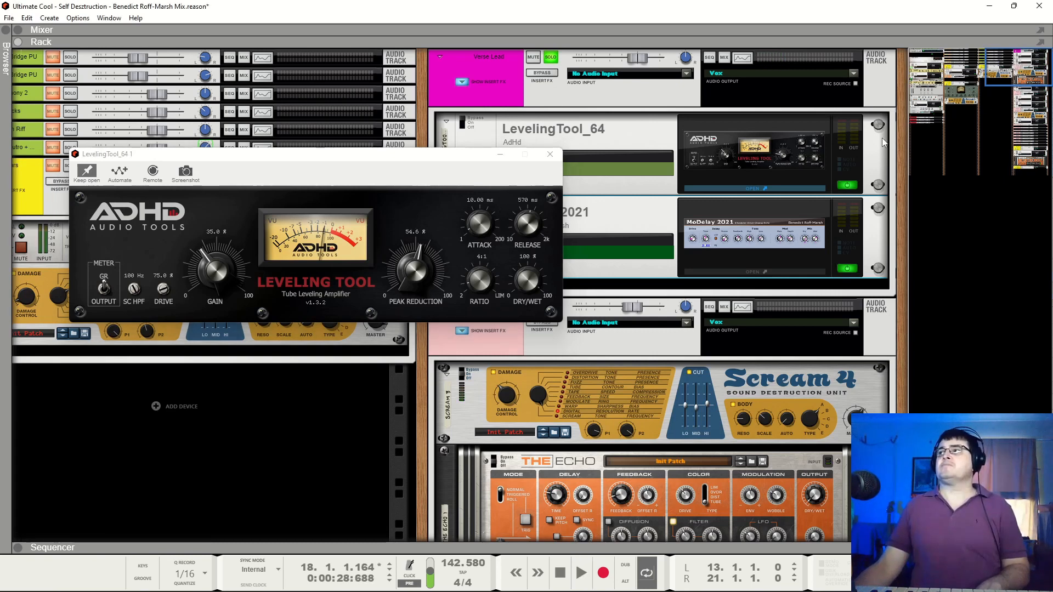
key("space")
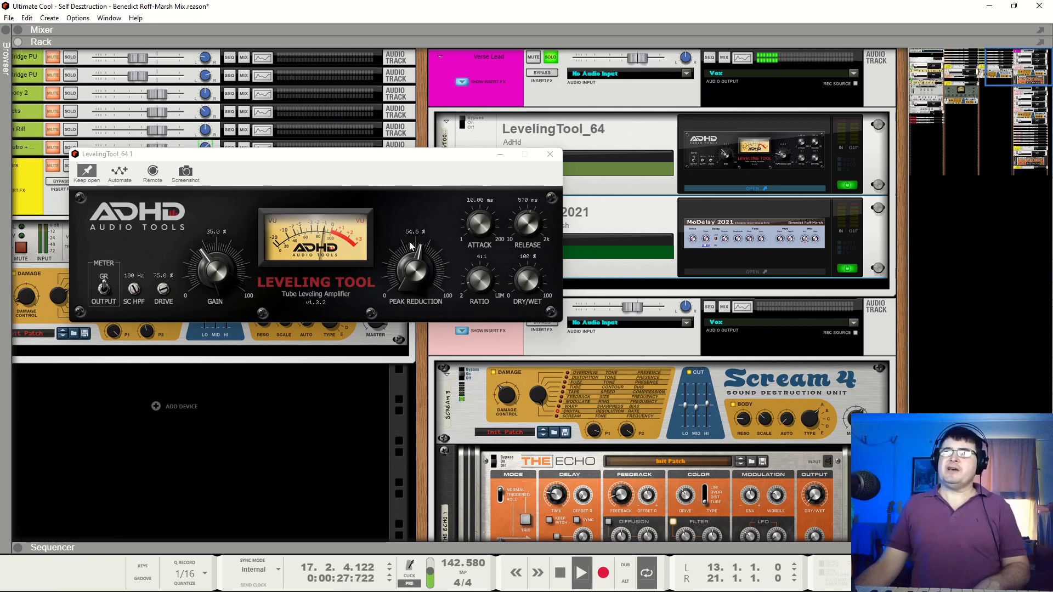
key("space")
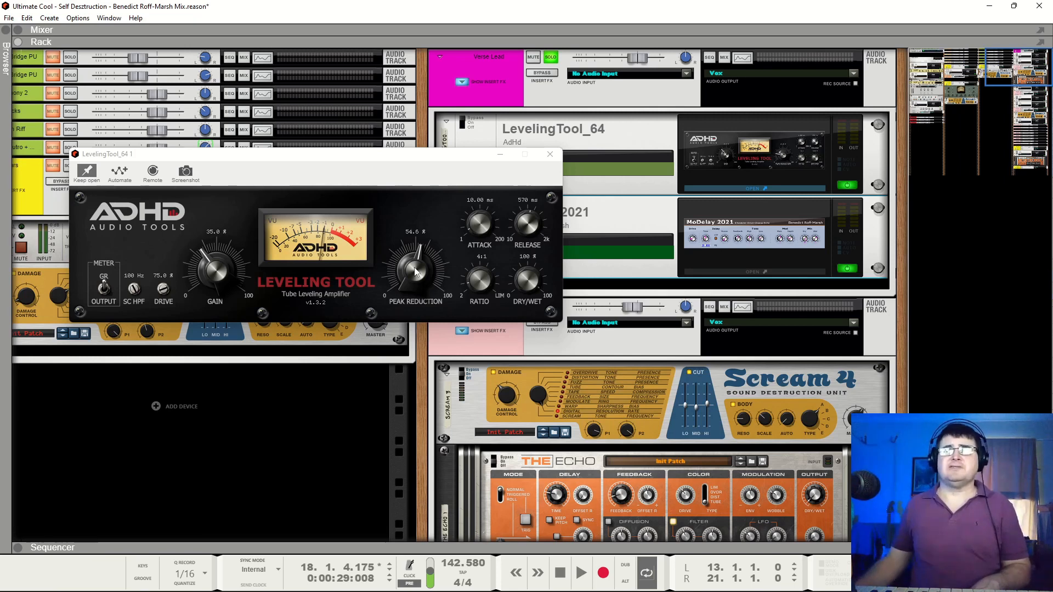
key("space")
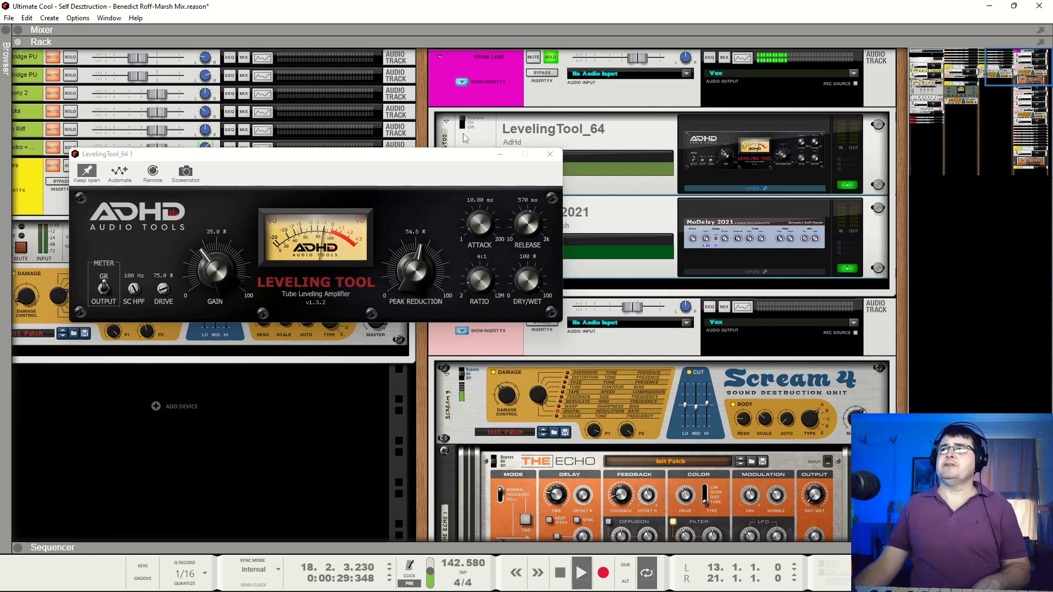
Switch LevelingTool_64 back on and audition the compressed lead, pausing at bars 14 and 16 before resuming
left_click(466, 140)
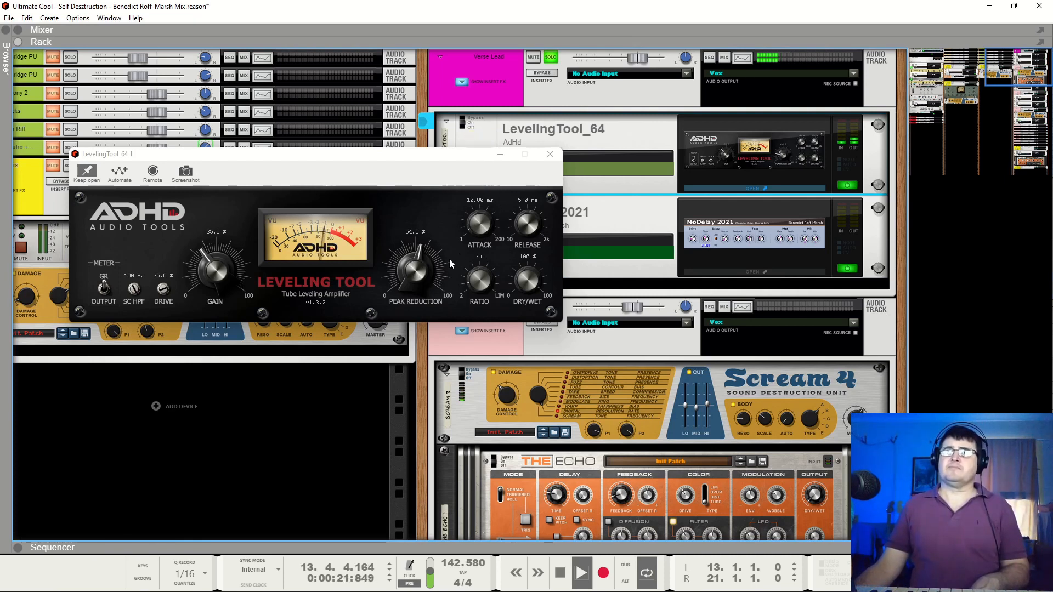
key("space")
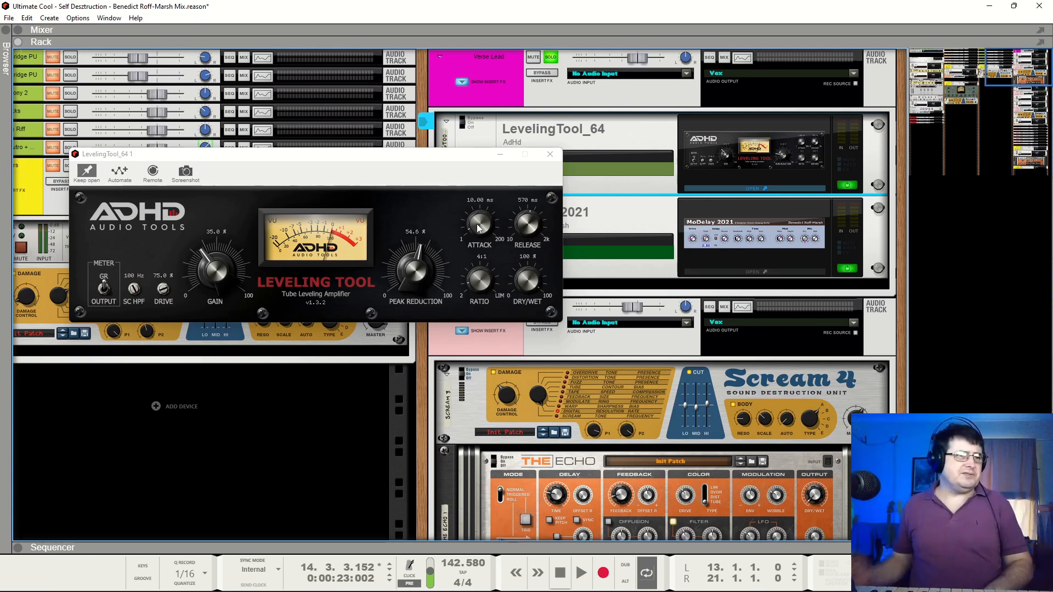
key("space")
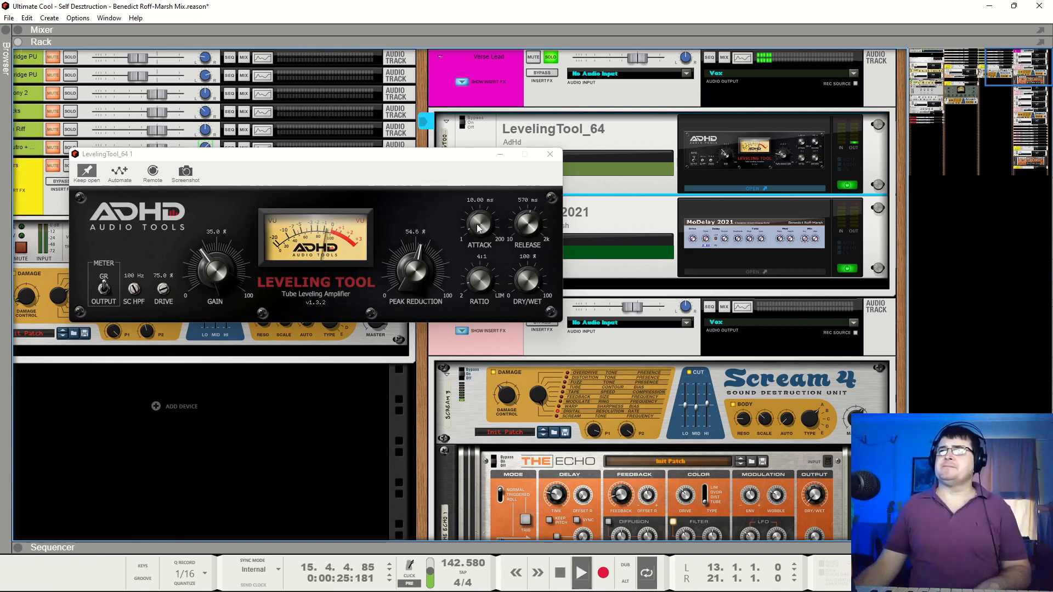
key("space")
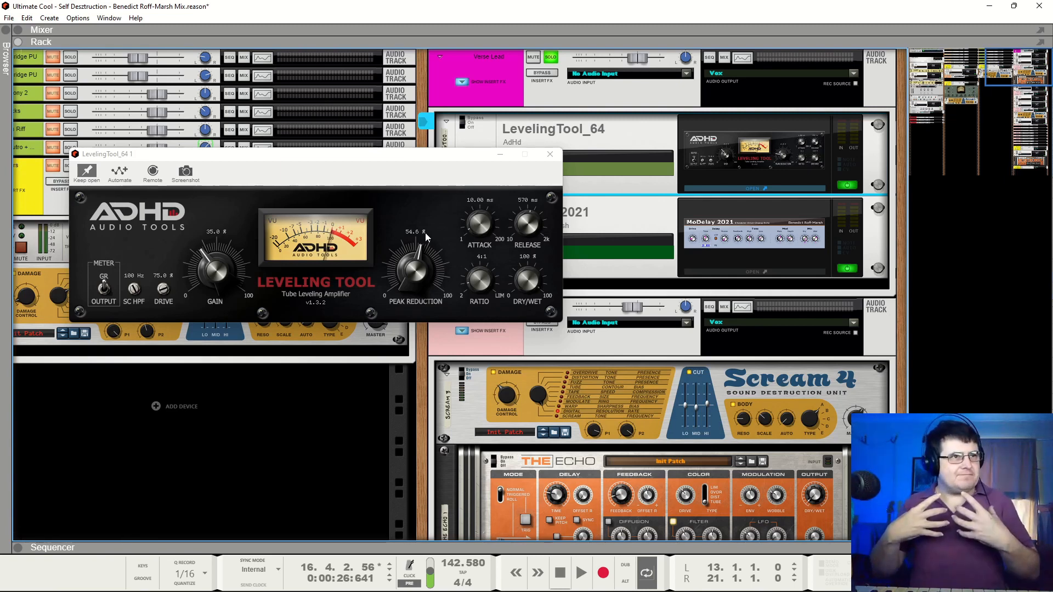
key("space")
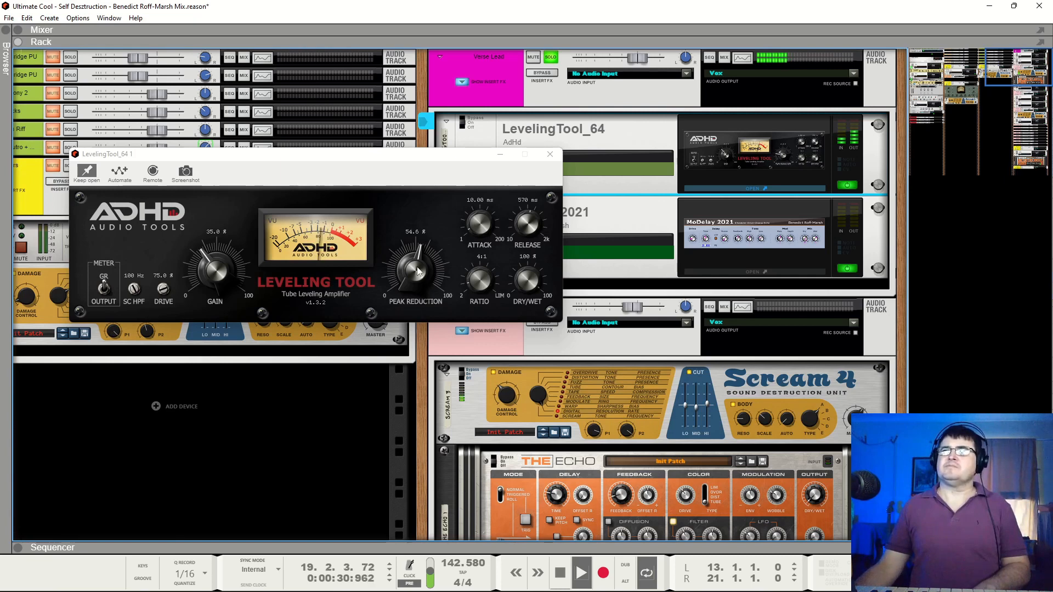
Try LevelingTool_64's Peak Reduction at 57.9 % during playback, stop at bar 15 and undo the change
left_click_drag(418, 271, 439, 295)
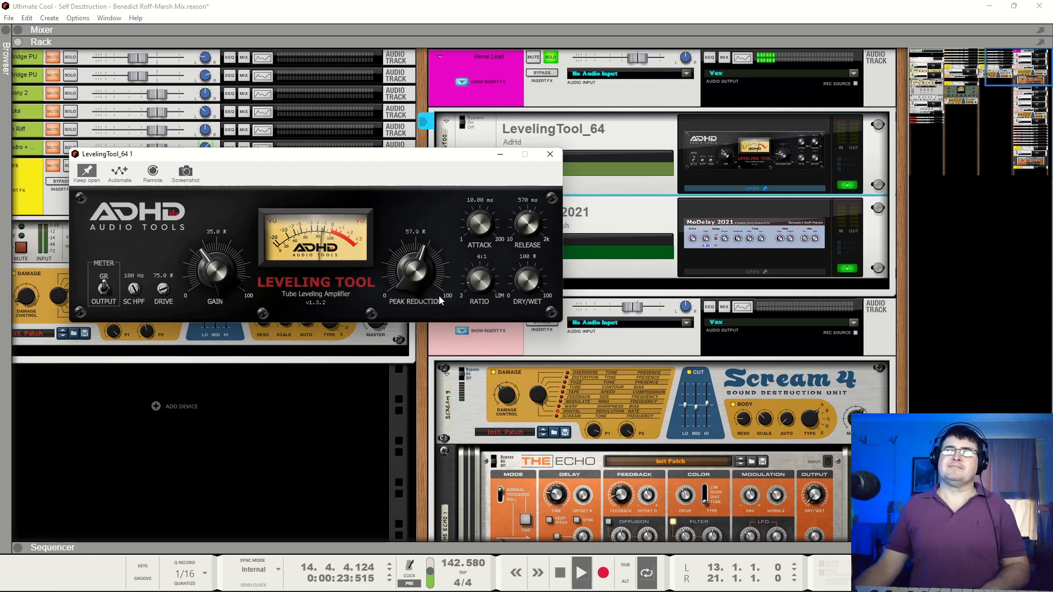
key("space")
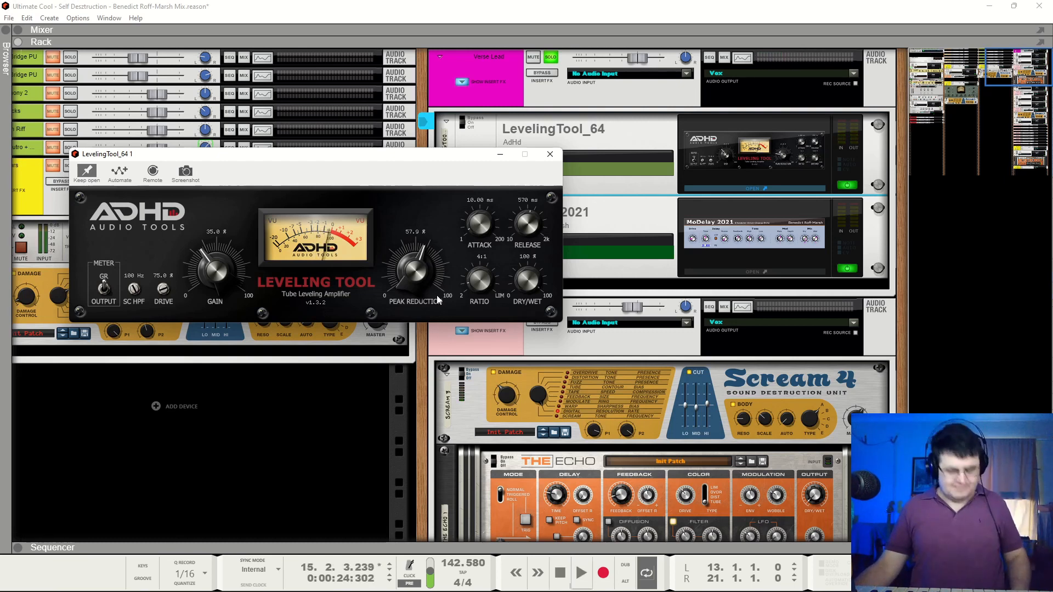
scroll(436, 295, "down", 1)
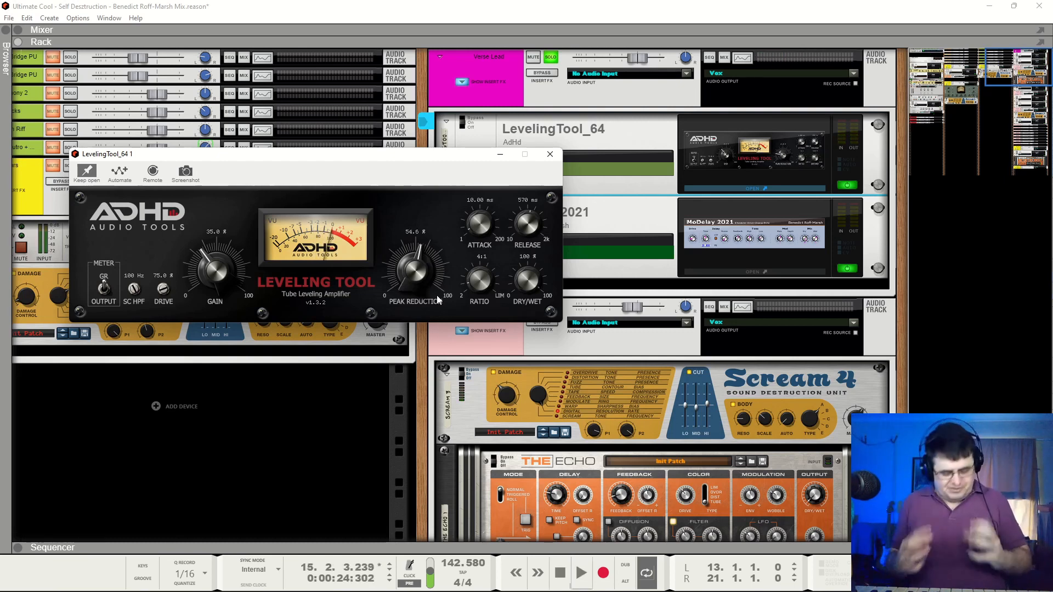
Play the compressed Verse Lead up to bar 16 and close the LevelingTool_64 window
key("space")
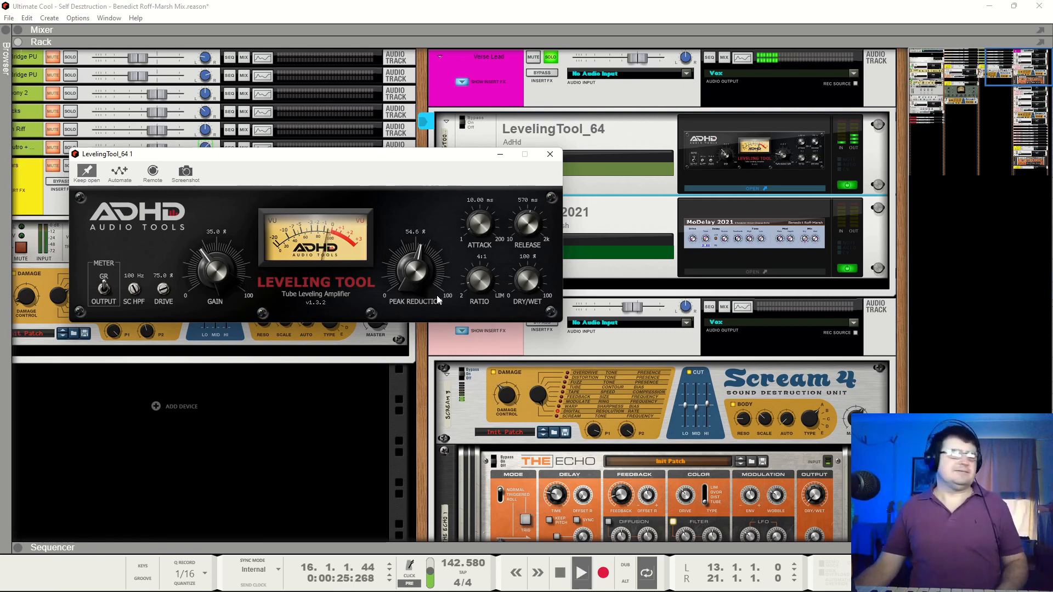
key("space")
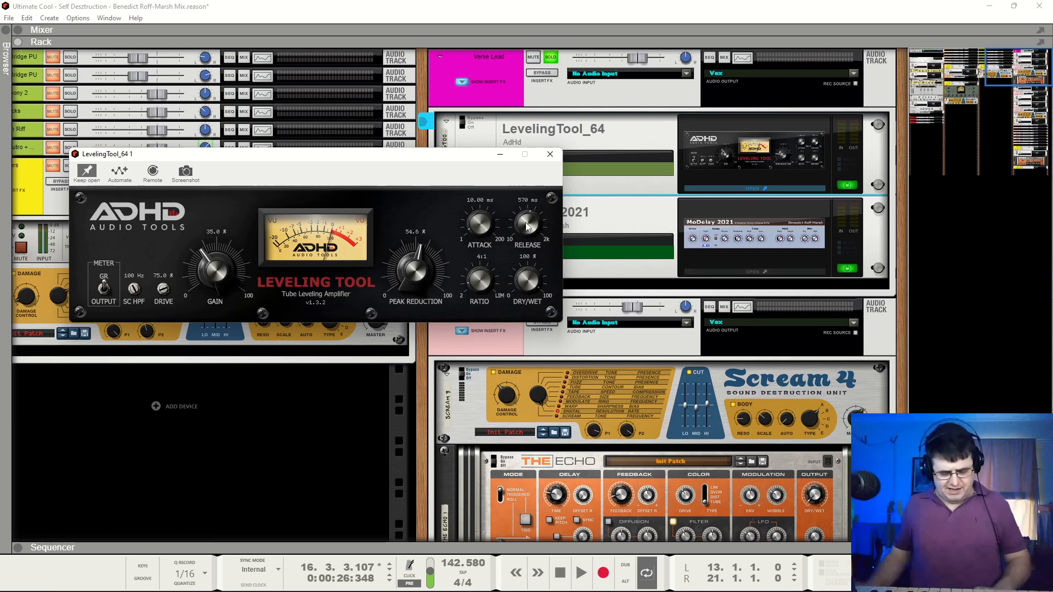
left_click(550, 156)
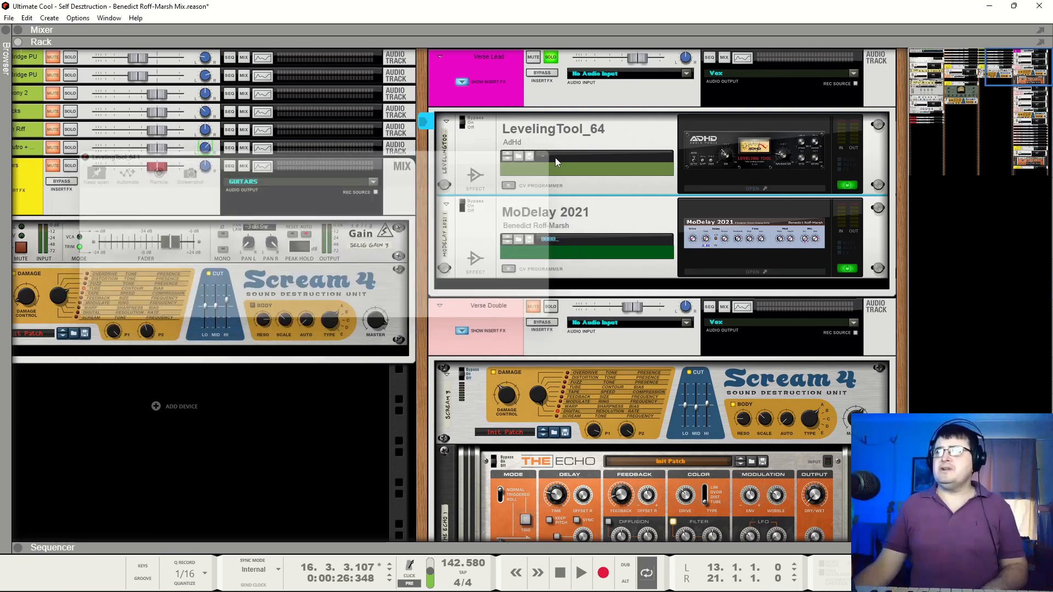
Play the lead with MoDelay 2021's window kept open, stop at bar 19 and toggle MoDelay's bypass state
key("space")
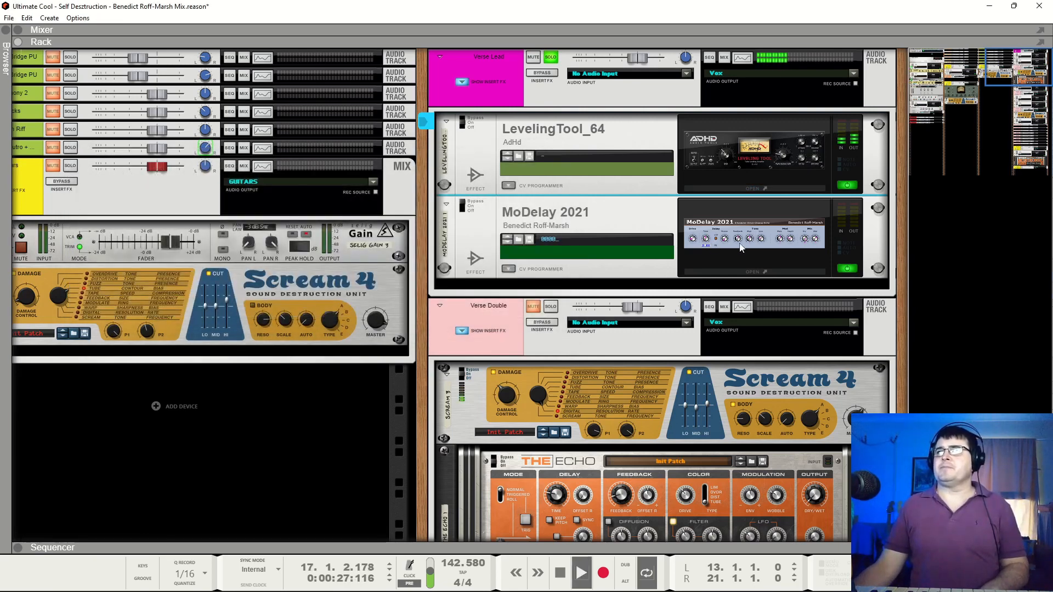
double_click(740, 248)
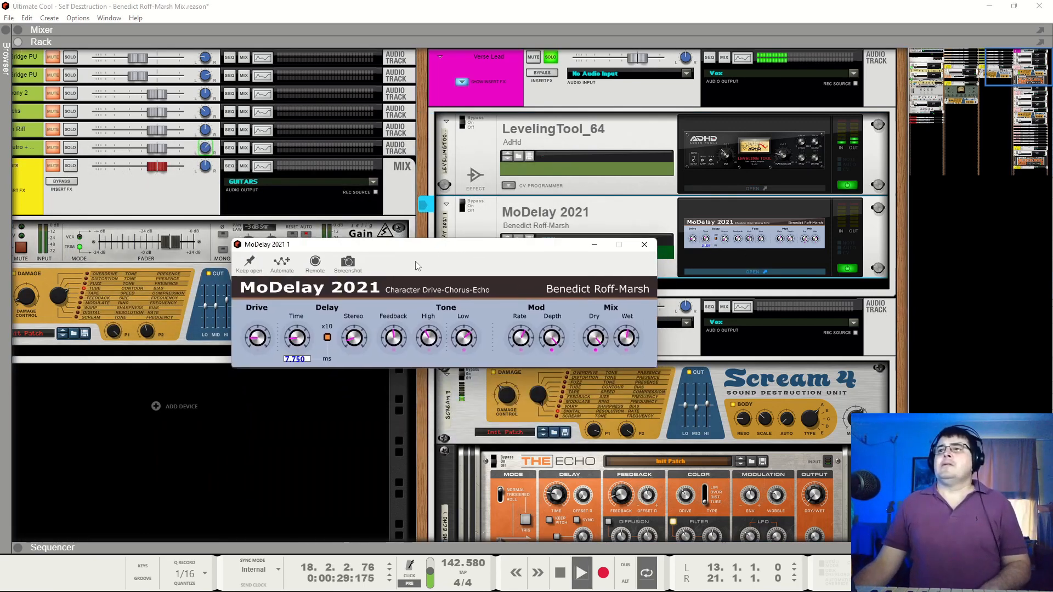
left_click(250, 262)
key("space")
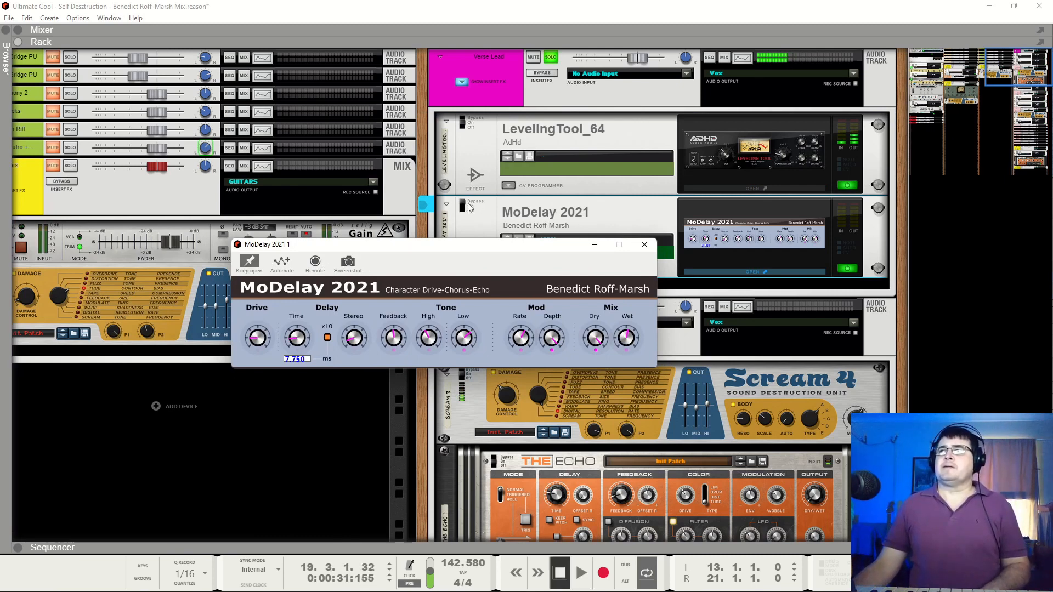
left_click(469, 207)
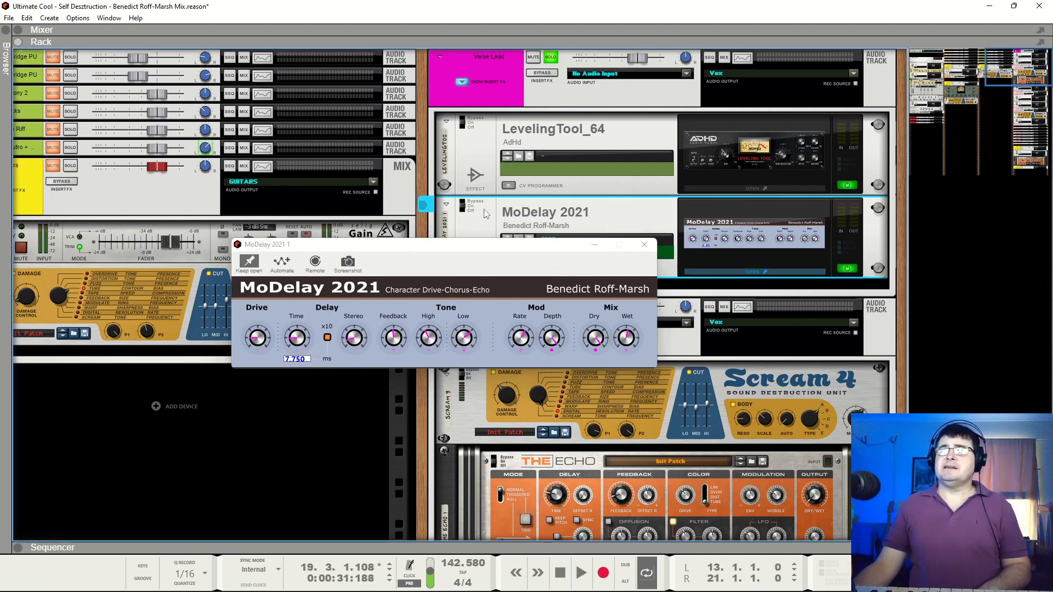
Audition the Verse Lead through MoDelay 2021, stopping playback at bars 20, 15 and 17
key("space")
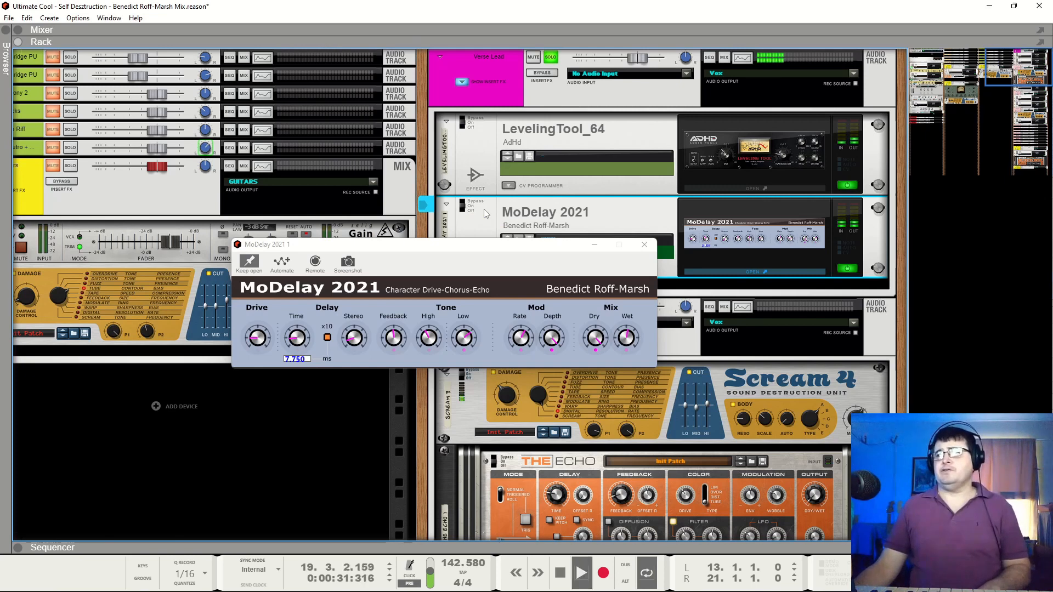
key("space")
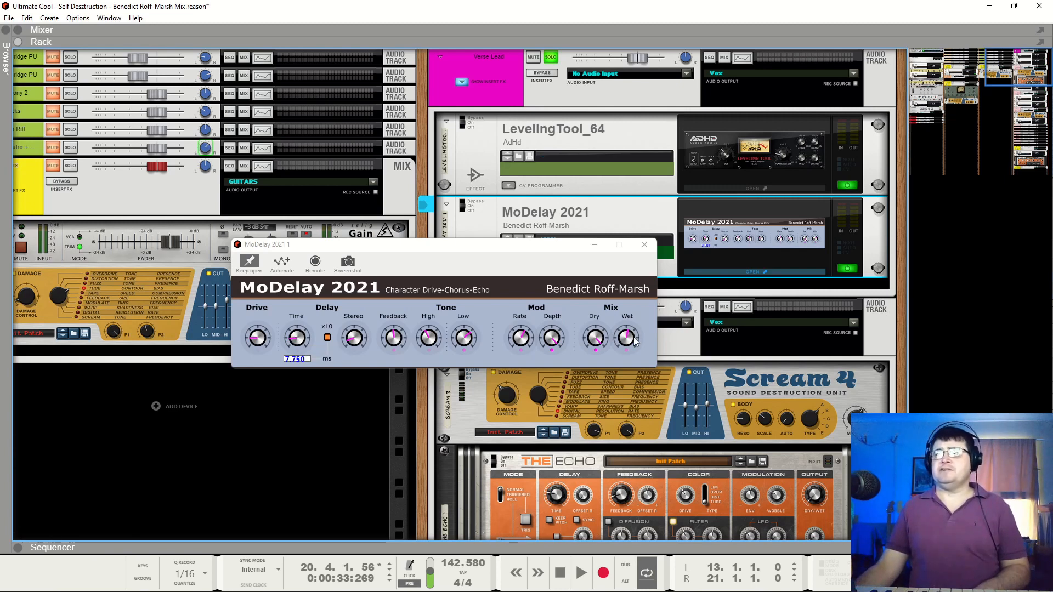
key("space")
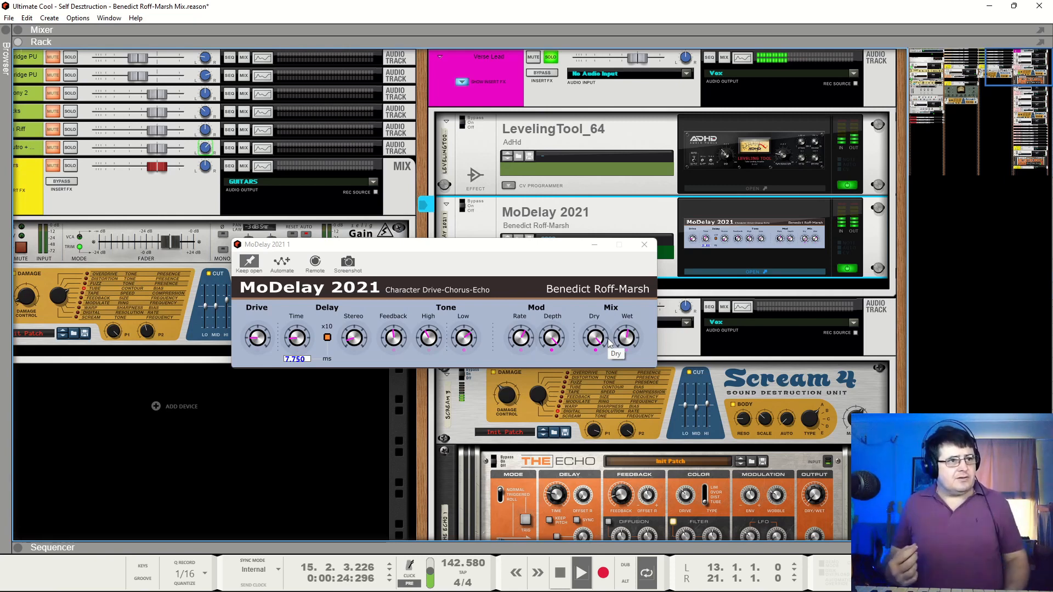
key("space")
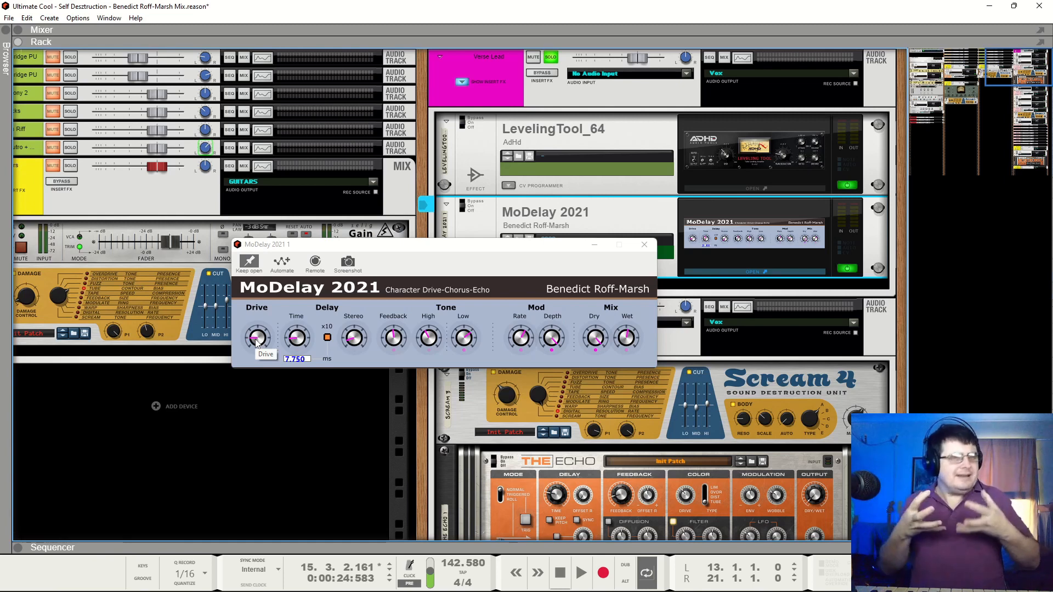
key("space")
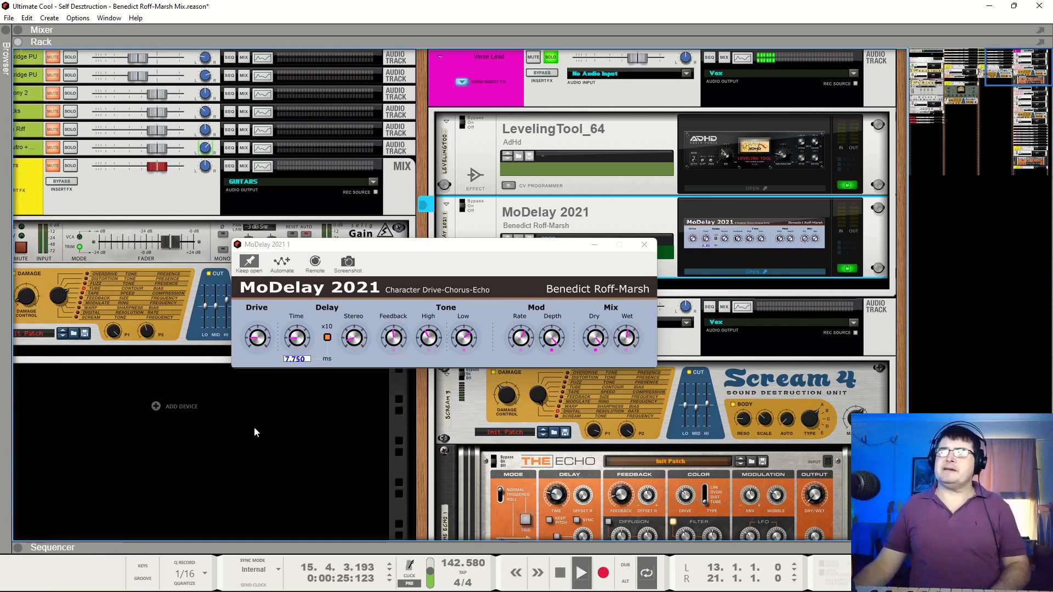
key("space")
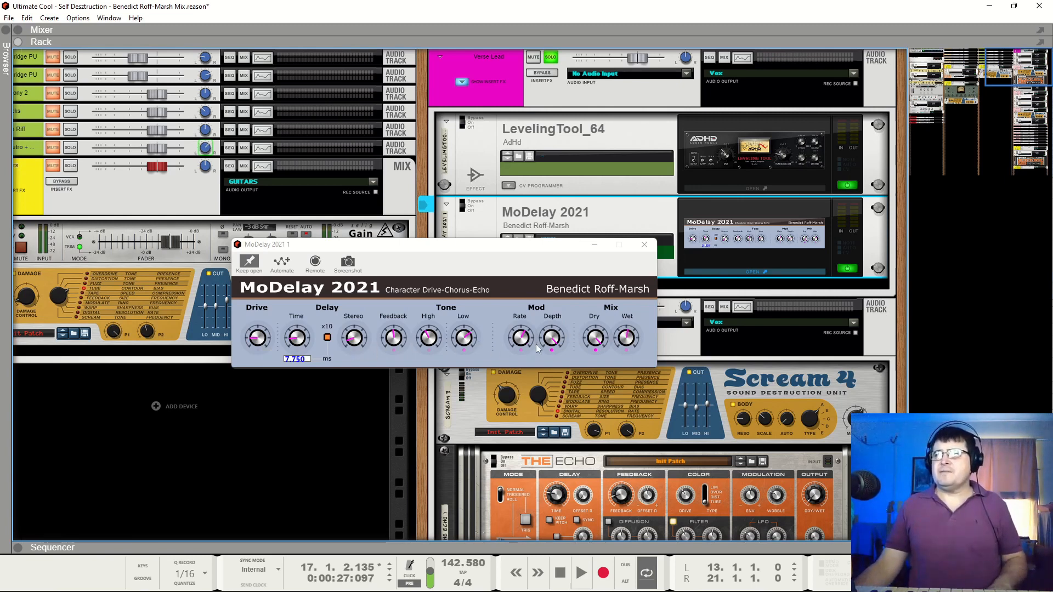
Compare the playing Verse Lead with MoDelay 2021 bypassed and active, moving its window aside, and close the window
key("space")
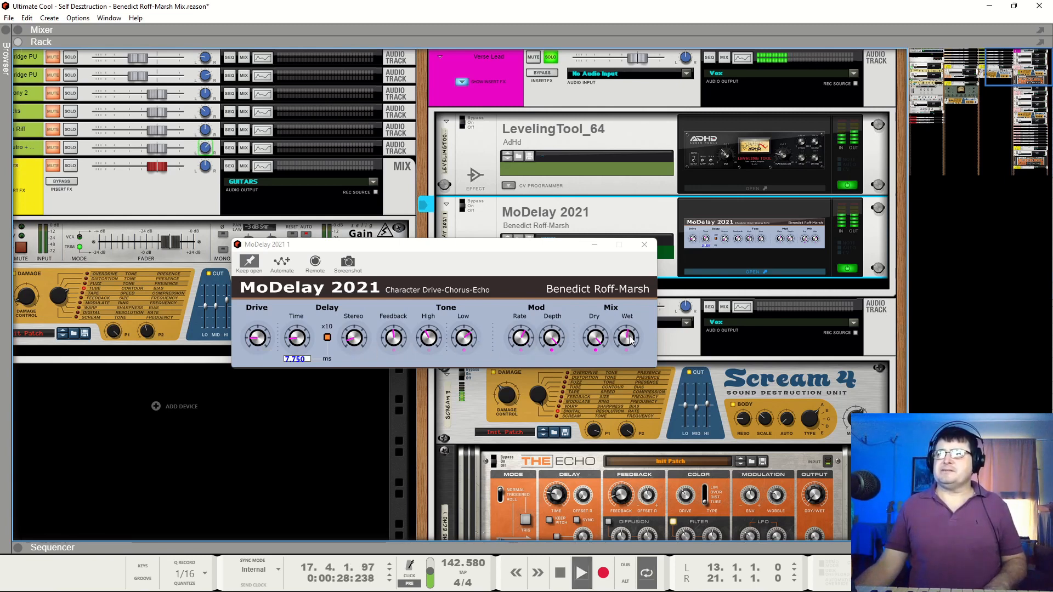
left_click_drag(345, 244, 298, 333)
left_click(459, 207)
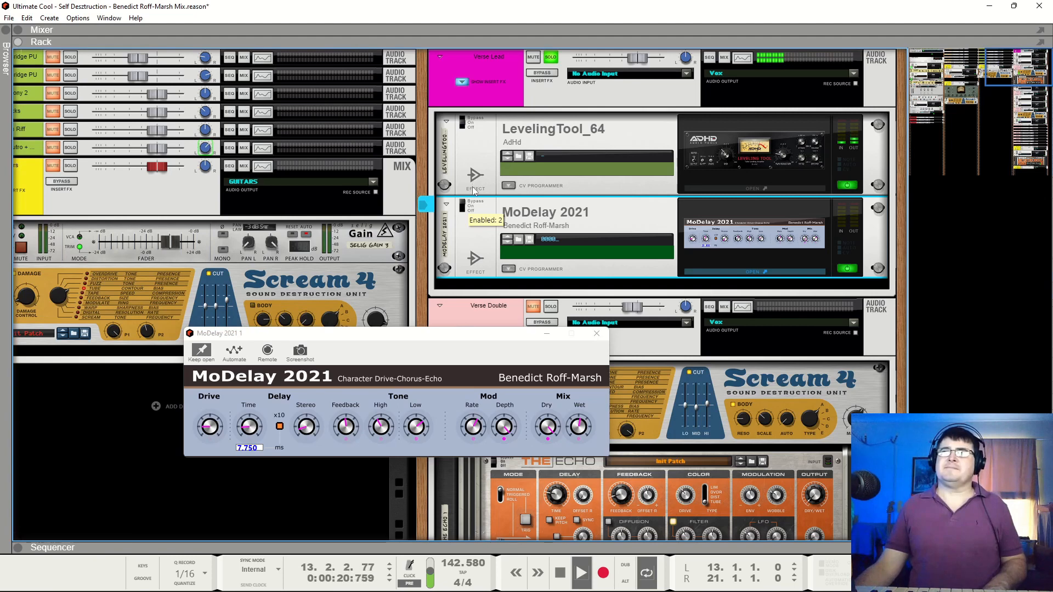
left_click_drag(473, 182, 471, 207)
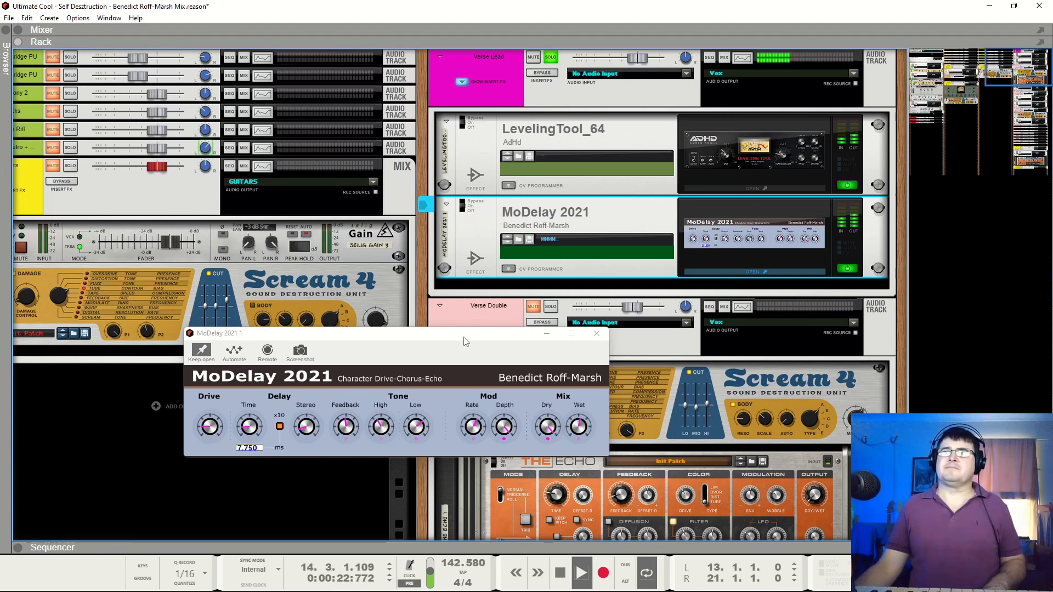
left_click_drag(453, 338, 478, 236)
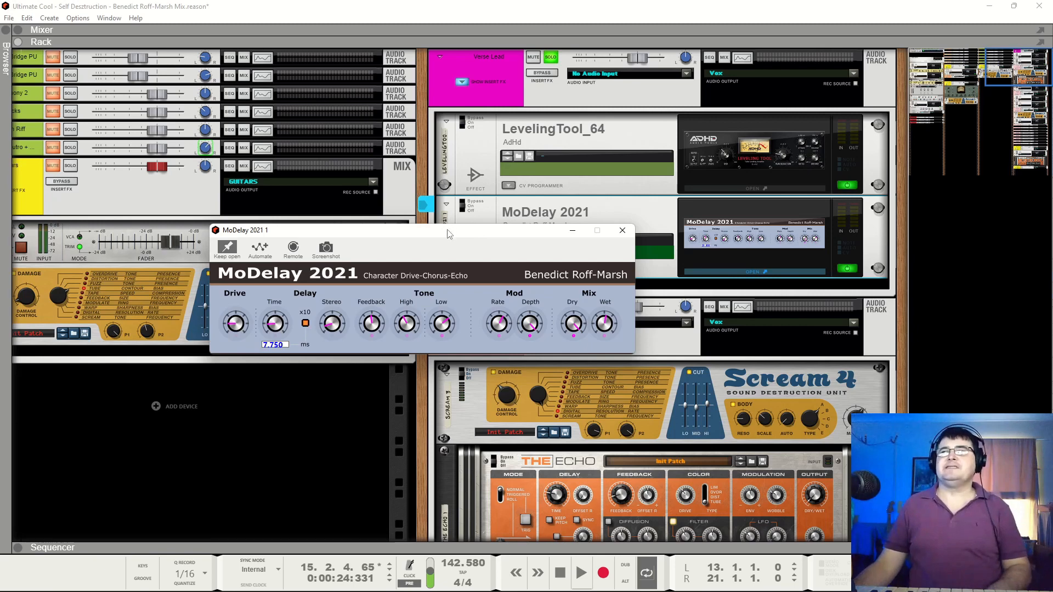
left_click(622, 230)
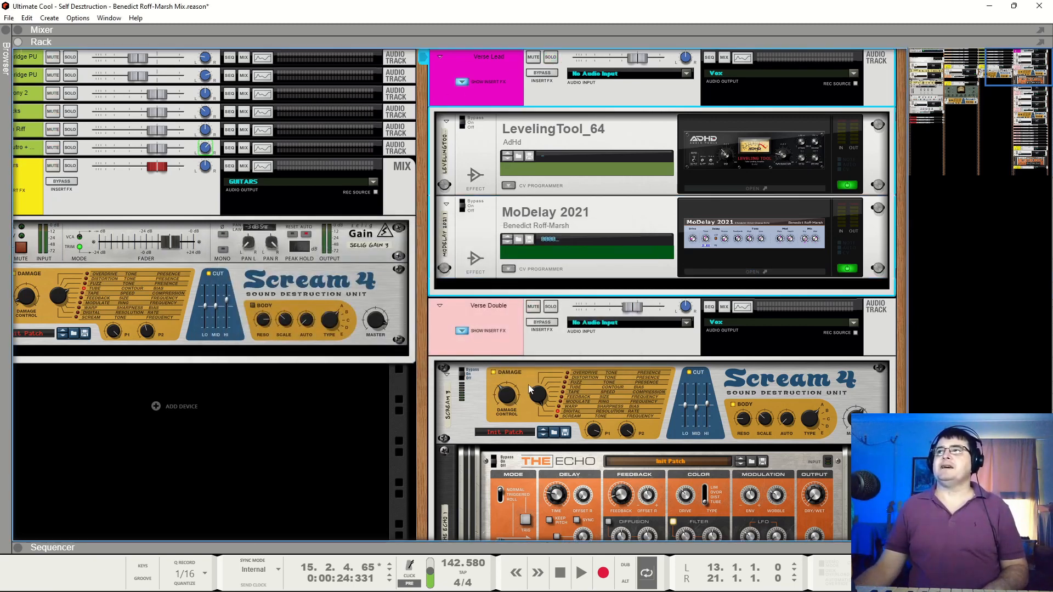
Solo the Verse Double track and play it with its insert effects in view, stopping at bar 17
left_click(551, 308)
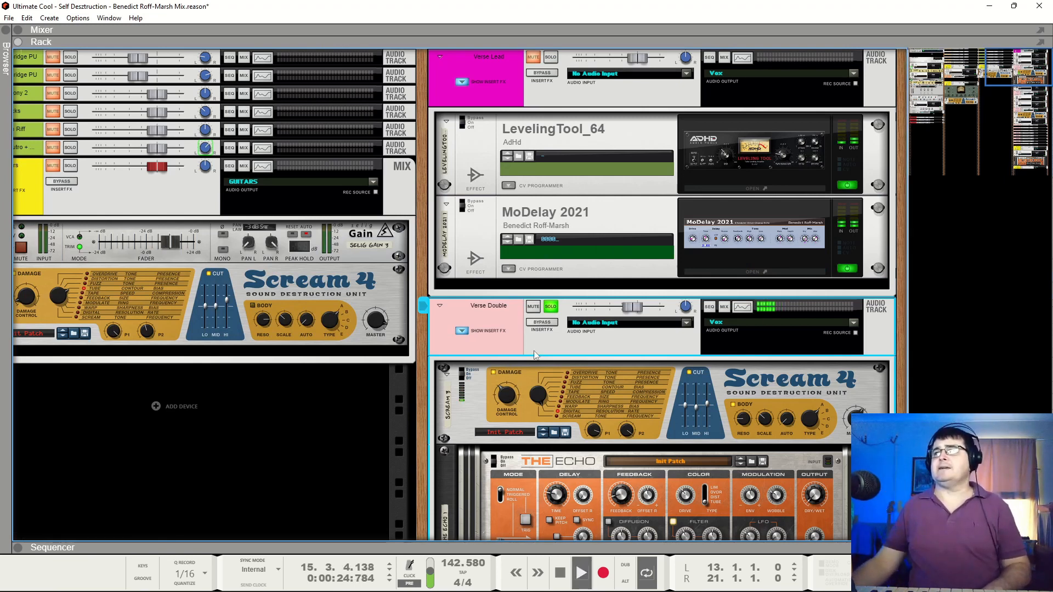
scroll(646, 304, "down", 2)
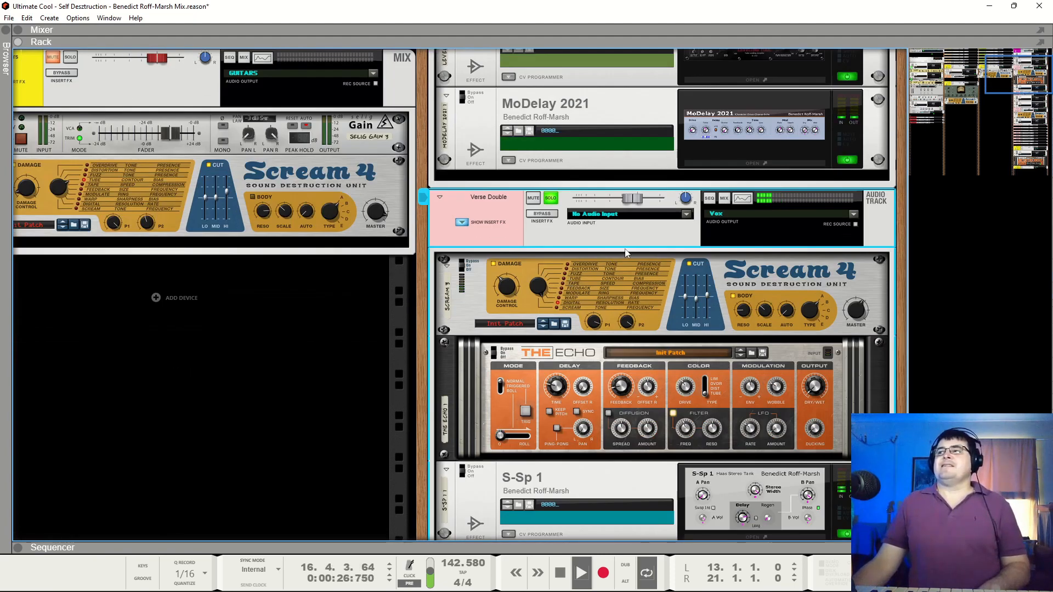
scroll(646, 304, "down", 3)
key("space")
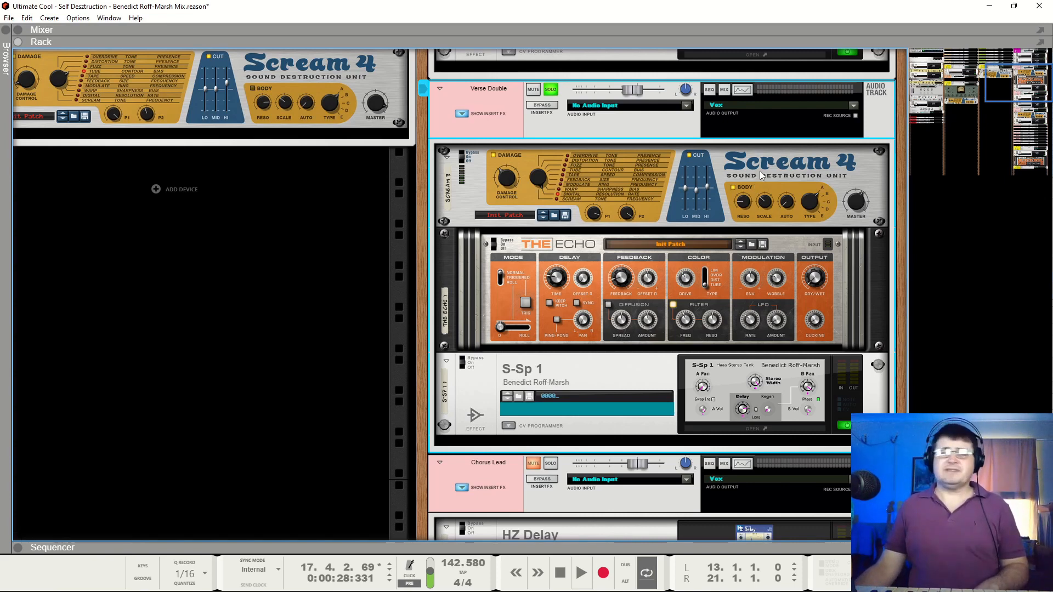
Play the Verse Double with Scream 4, The Echo and S-Sp 1 bypassed, switch Scream 4 back on and stop at bar 15
key("space")
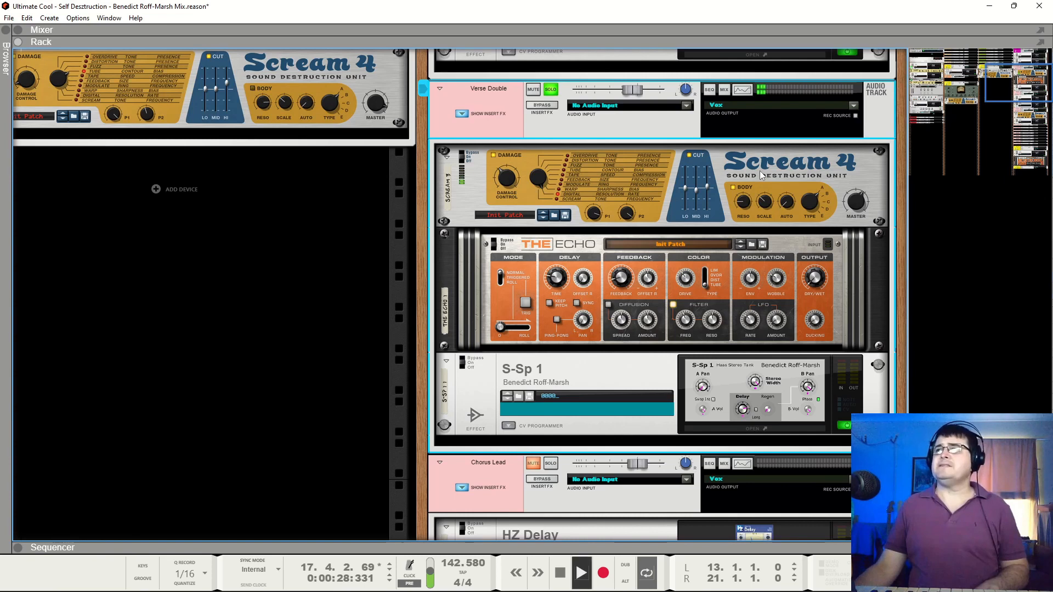
left_click(464, 157)
left_click(495, 244)
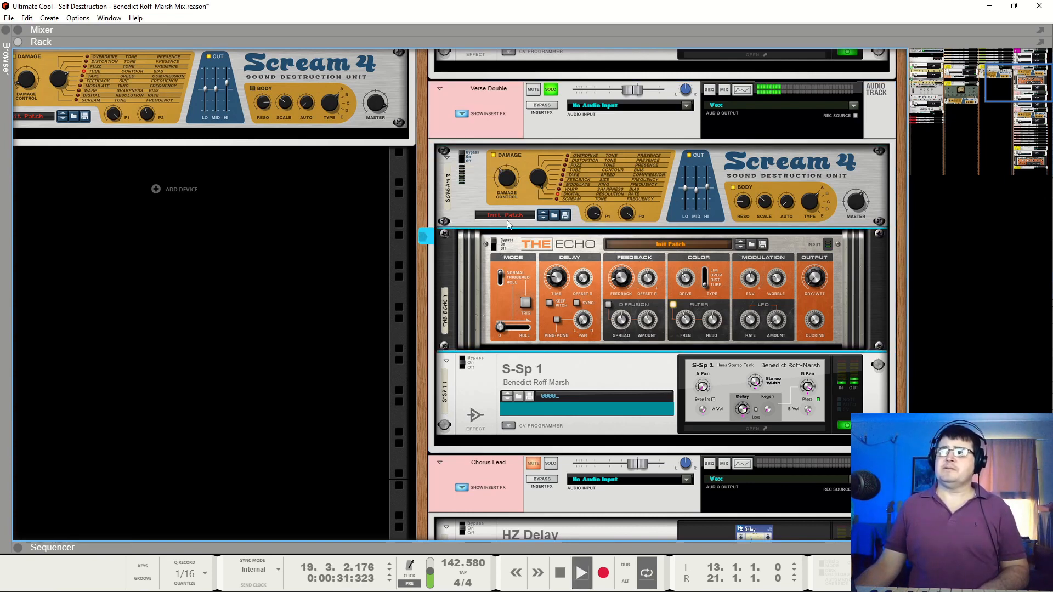
left_click(458, 377)
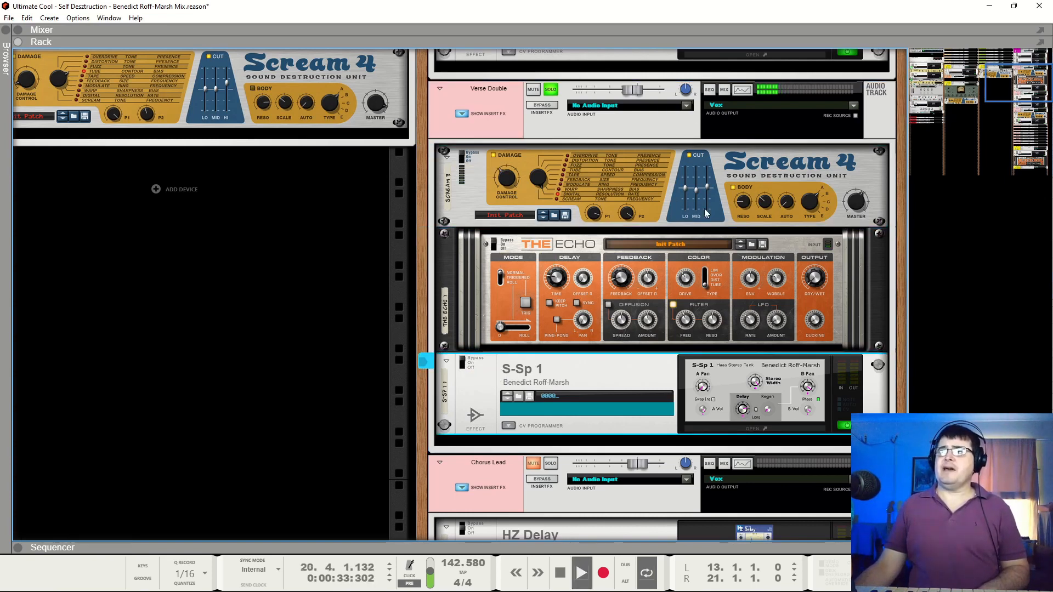
left_click(465, 159)
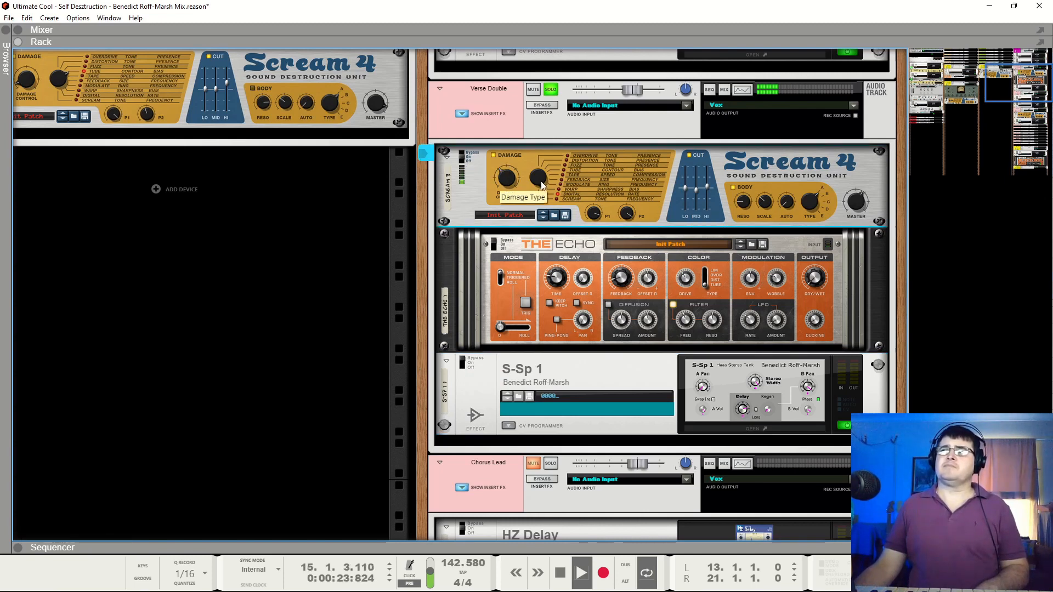
key("space")
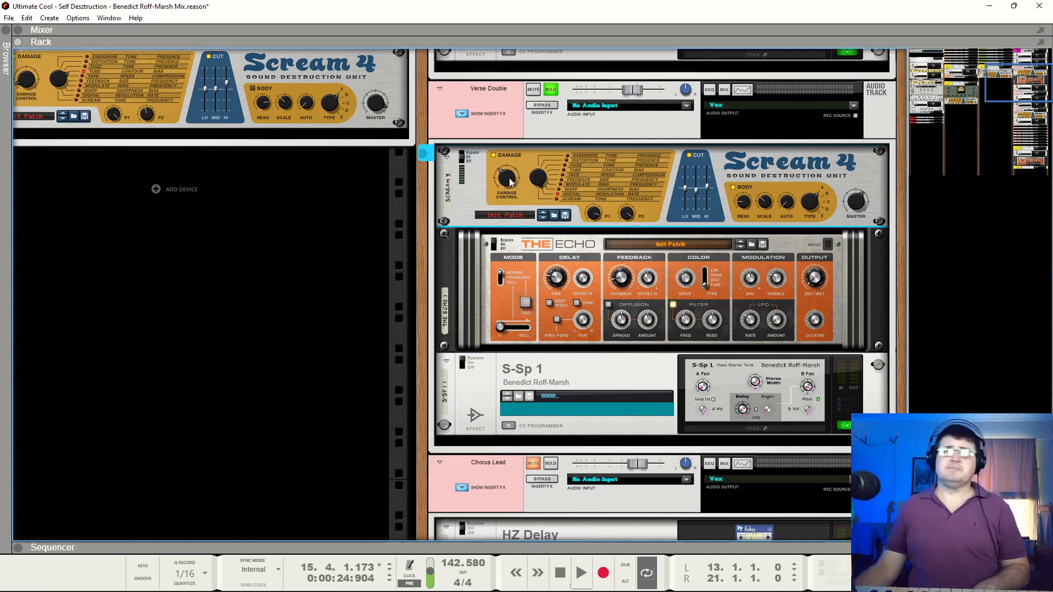
Check Scream 4's Damage settings, compare its Cut and Body sections off and on during playback, and stop at bar 13
mouse_move(510, 183)
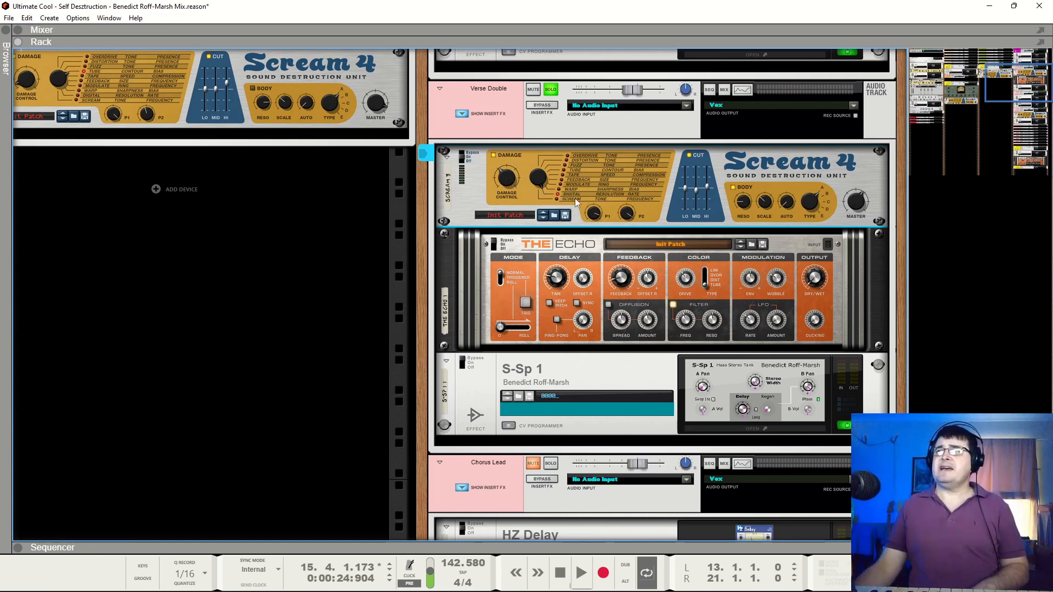
mouse_move(633, 214)
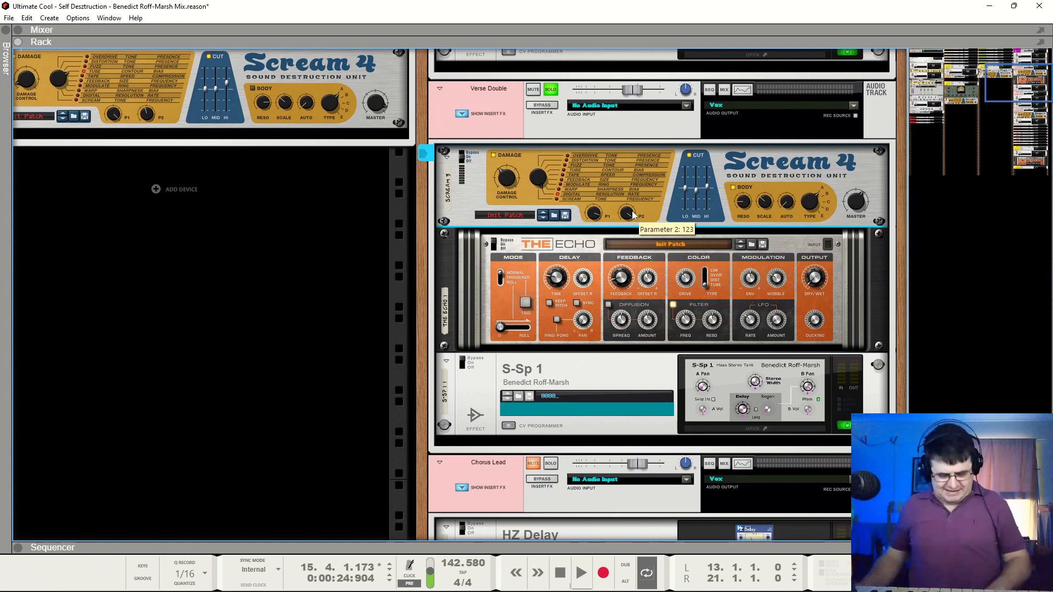
key("space")
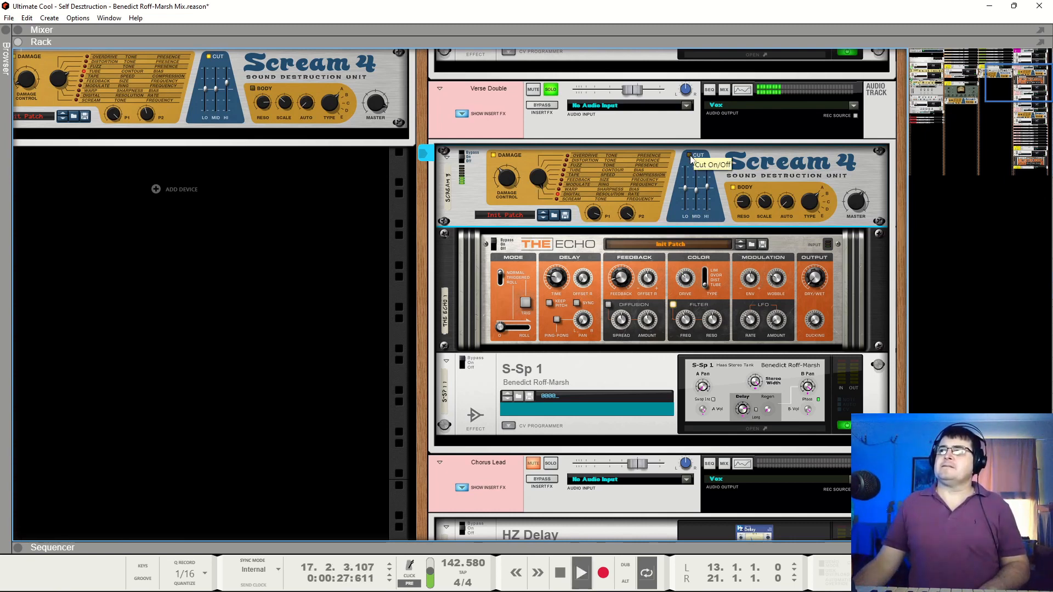
left_click(690, 155)
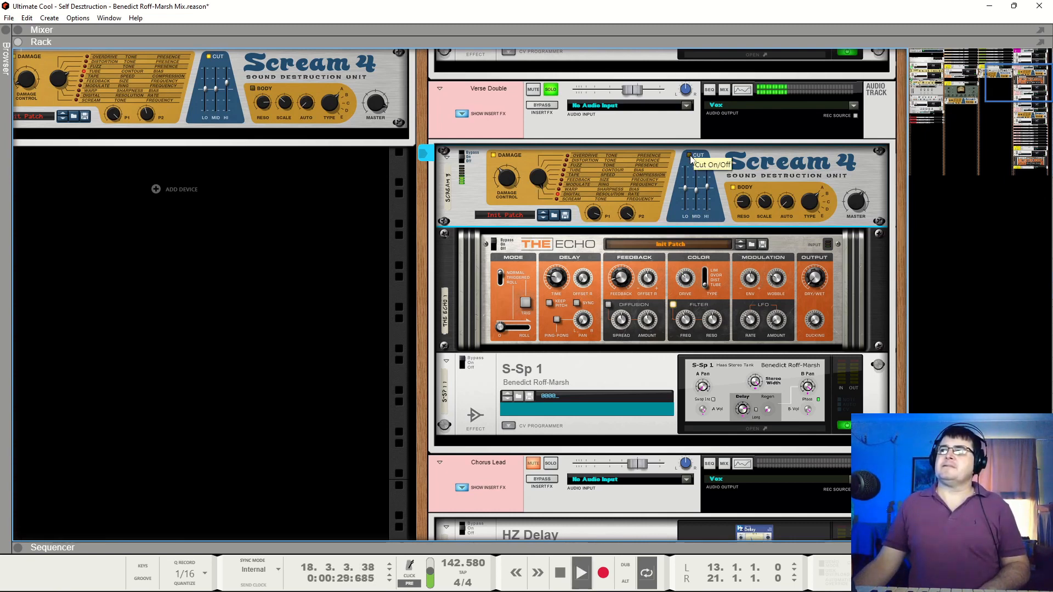
left_click(733, 188)
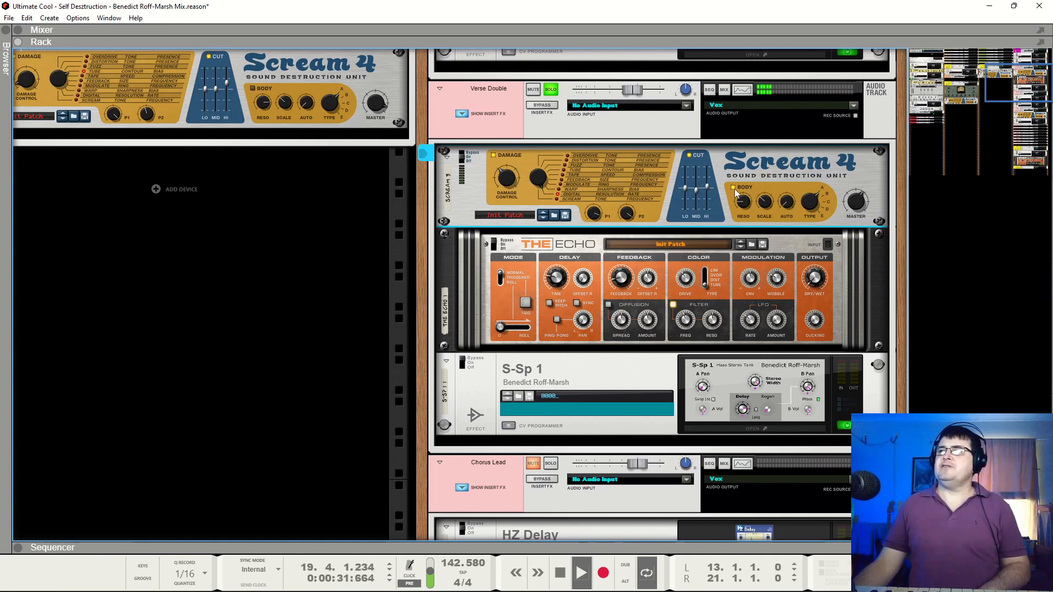
left_click(733, 188)
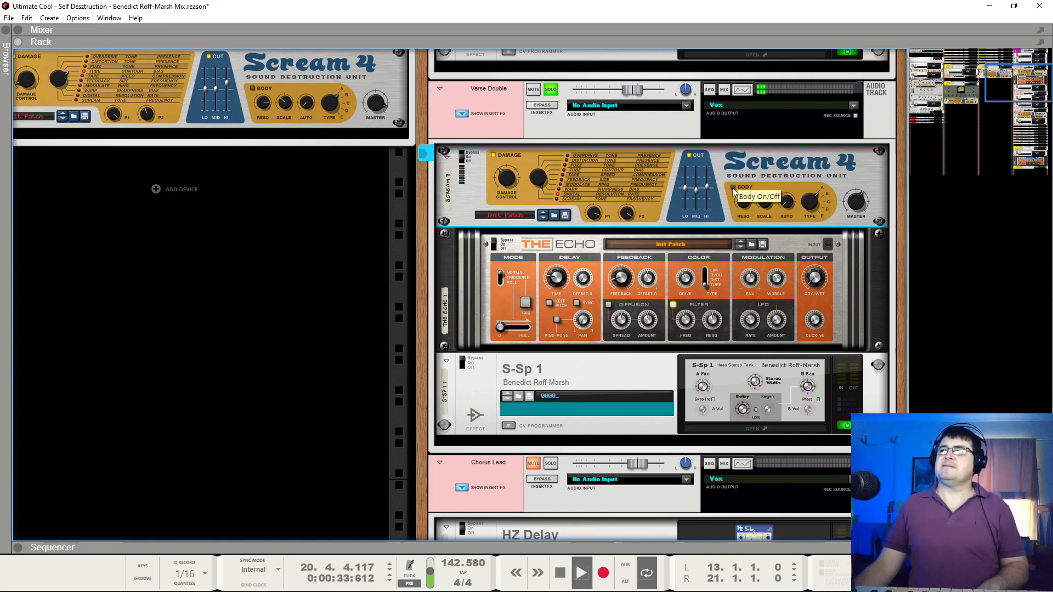
key("space")
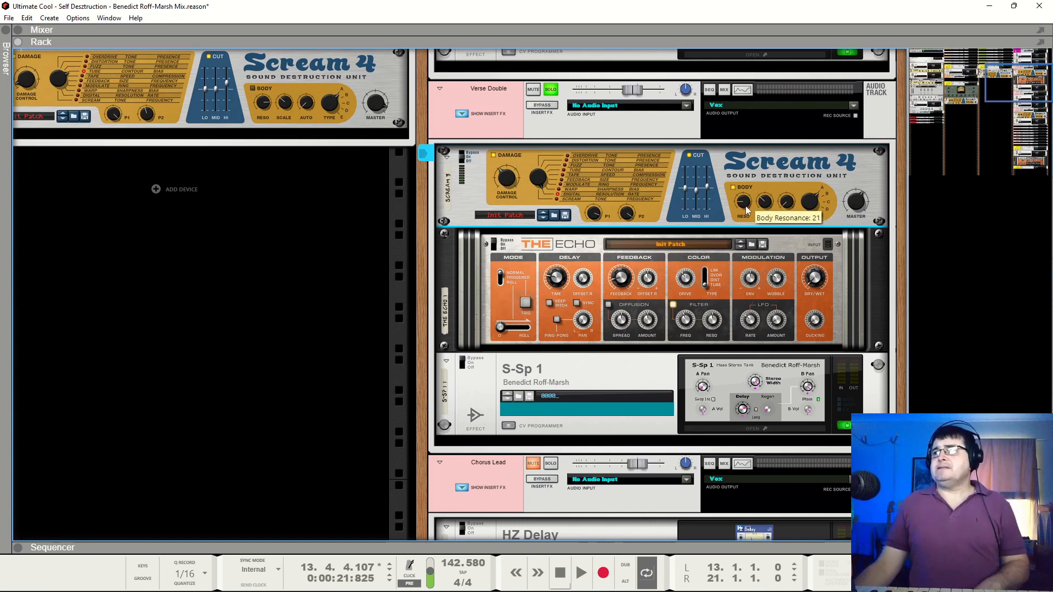
Try Scream 4's Body Resonance at 104 during playback, return it to 21 and listen again up to bar 18
key("space")
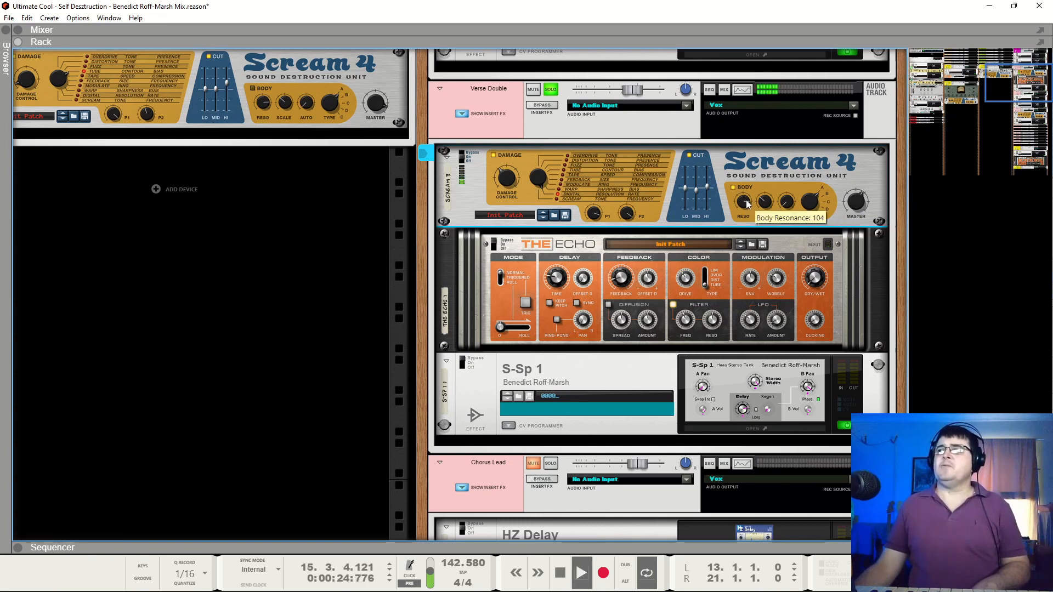
key("space")
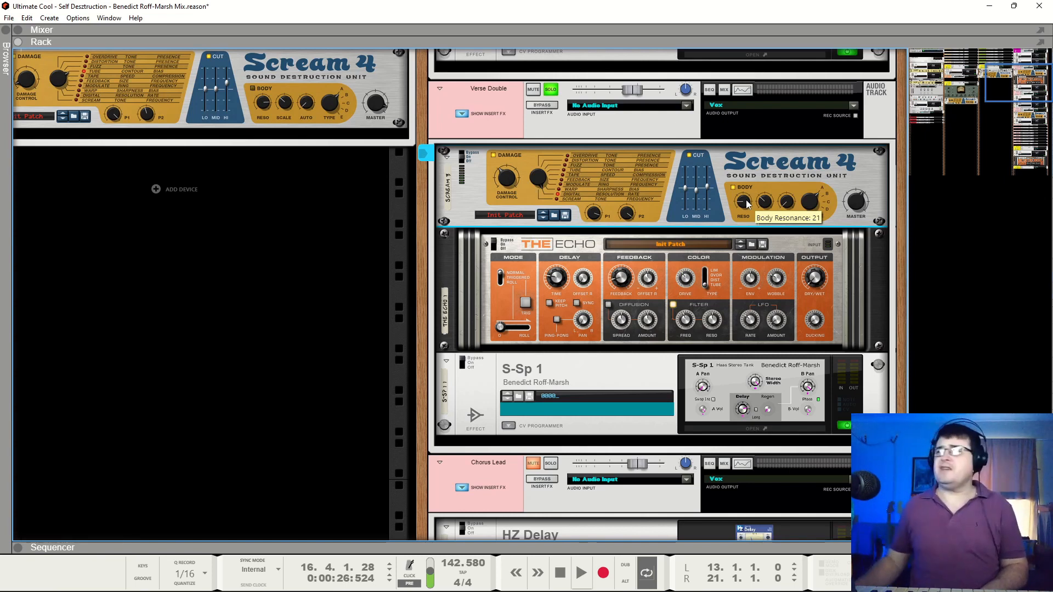
key("space")
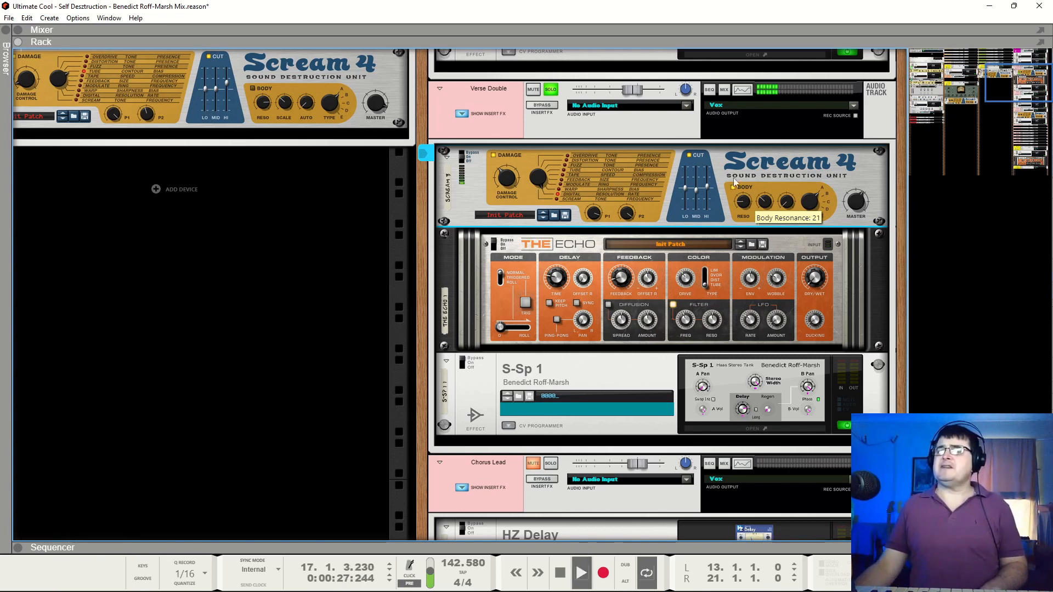
key("space")
Switch The Echo back on, check its Delay Time and audition the Verse Double, stopping at bar 13
left_click(497, 246)
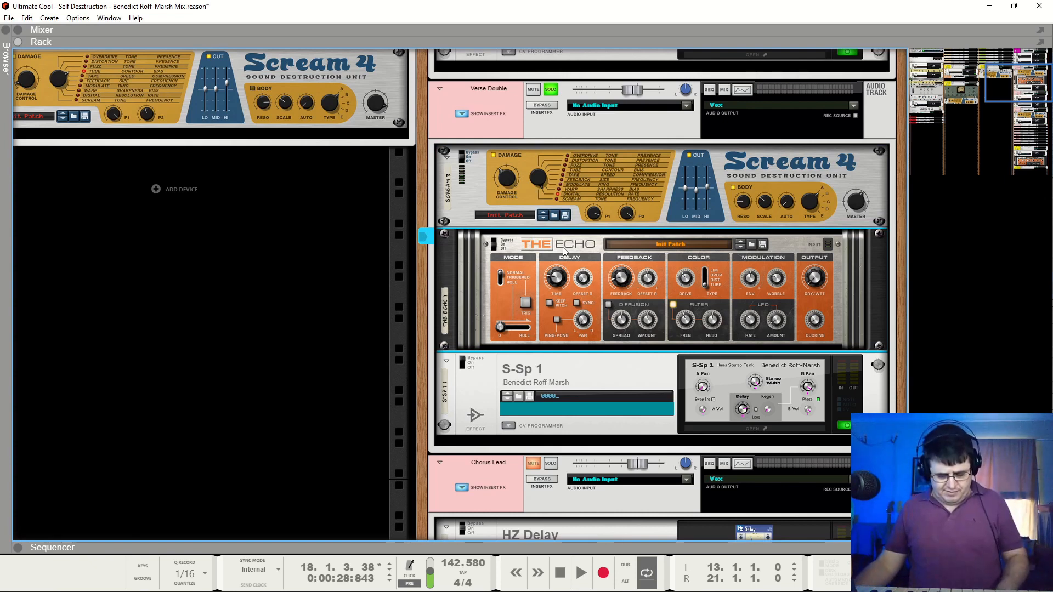
mouse_move(556, 280)
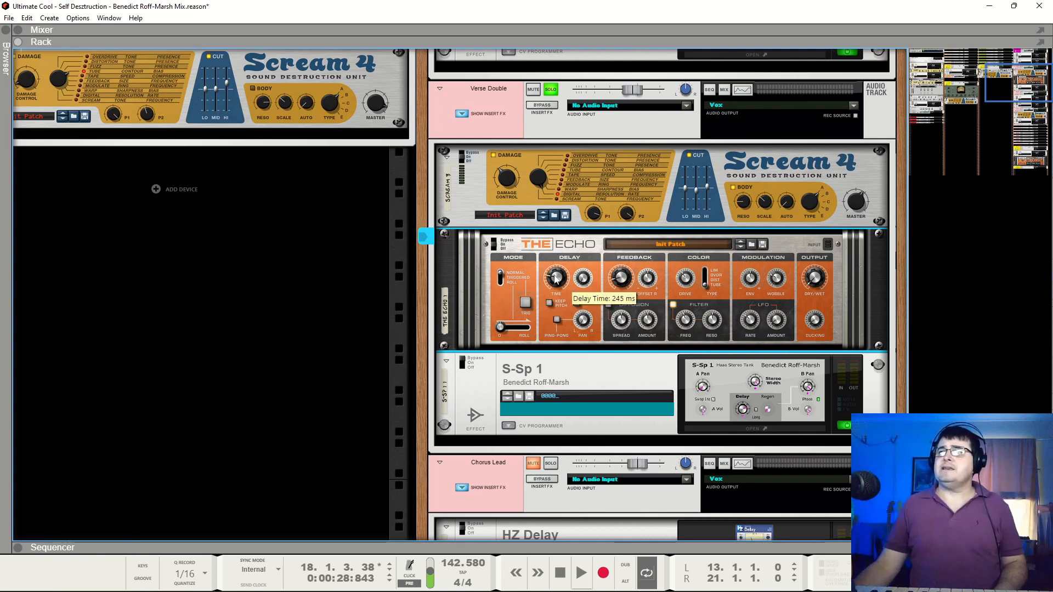
key("space")
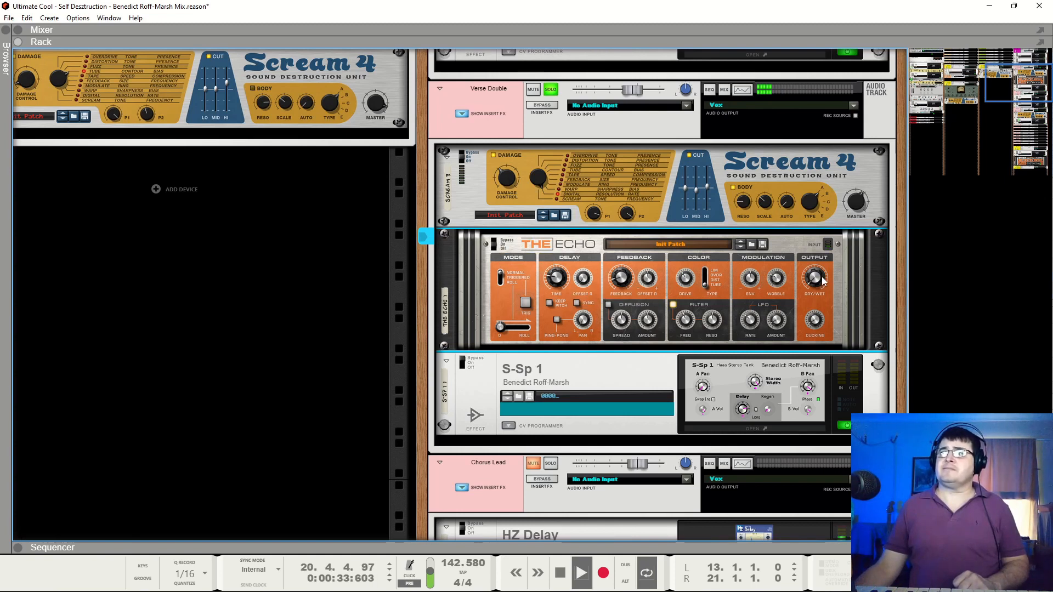
key("space")
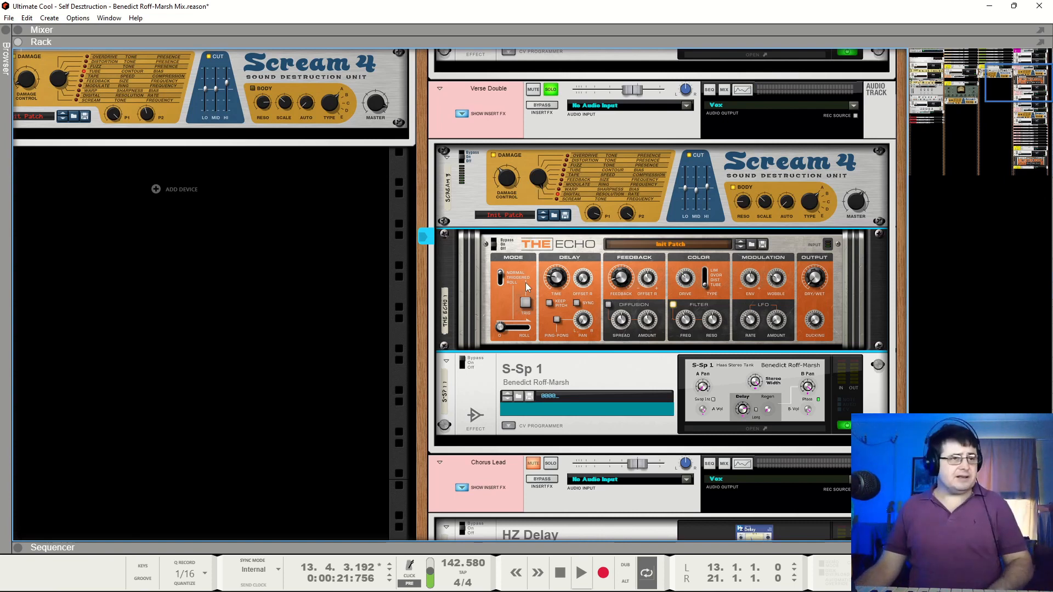
Switch S-Sp 1 back on, audition the Verse Double up to bar 18 and check S-Sp 1's settings
left_click(464, 362)
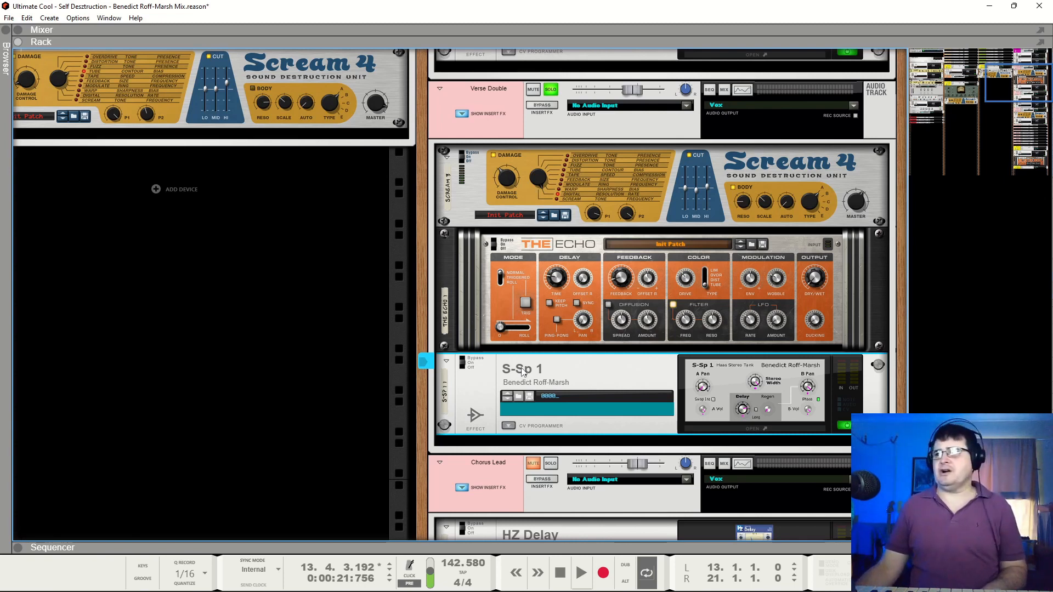
key("space")
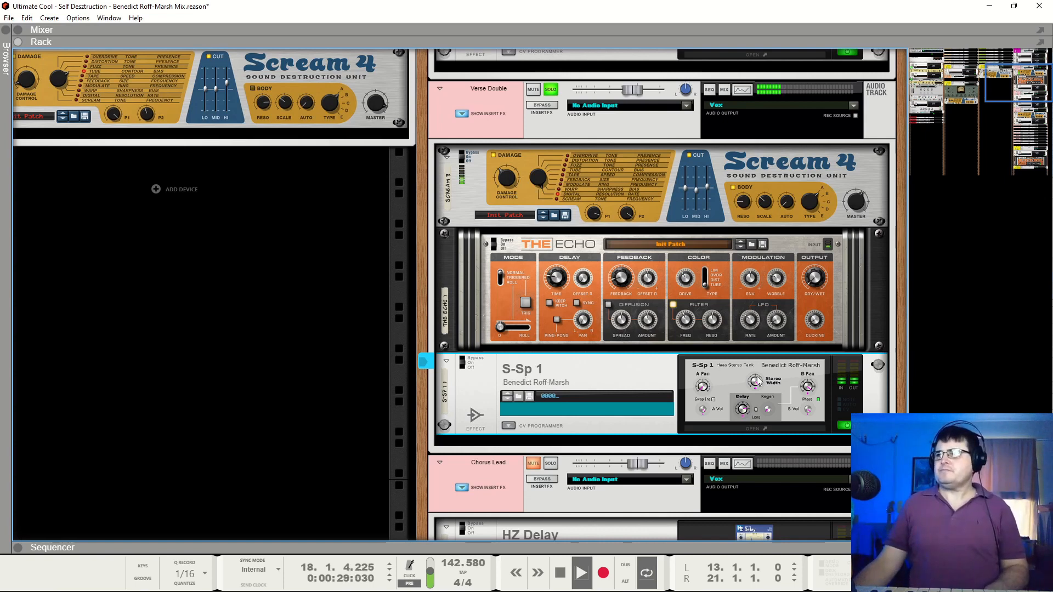
key("space")
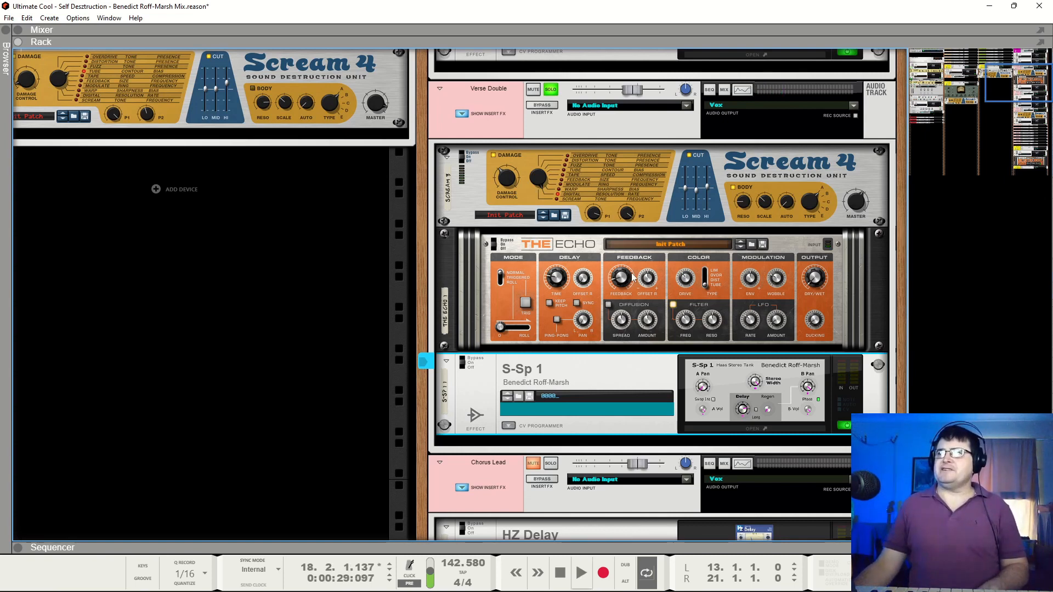
left_click(785, 398)
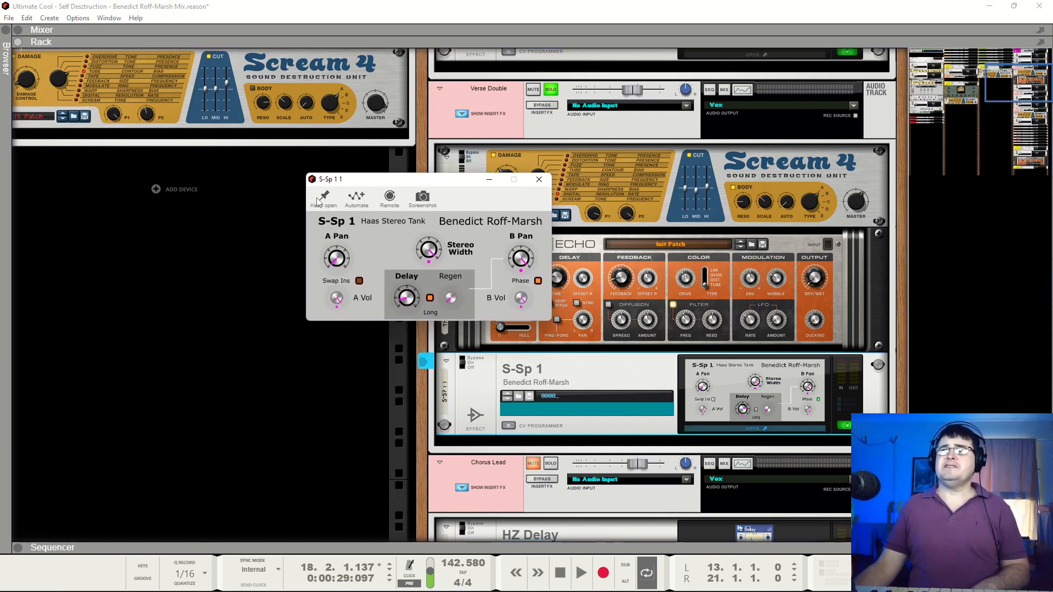
left_click(539, 179)
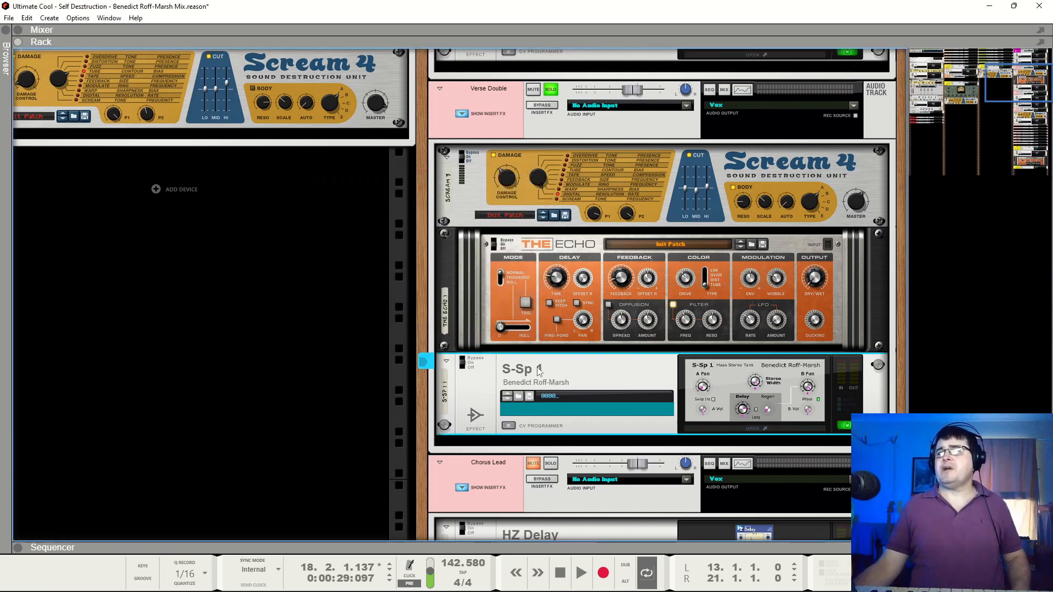
Try S-Sp 1 between Scream 4 and The Echo during playback, comparing with the Verse Lead soloed and unsoloed, and stop at bar 17
left_click_drag(539, 371, 548, 274)
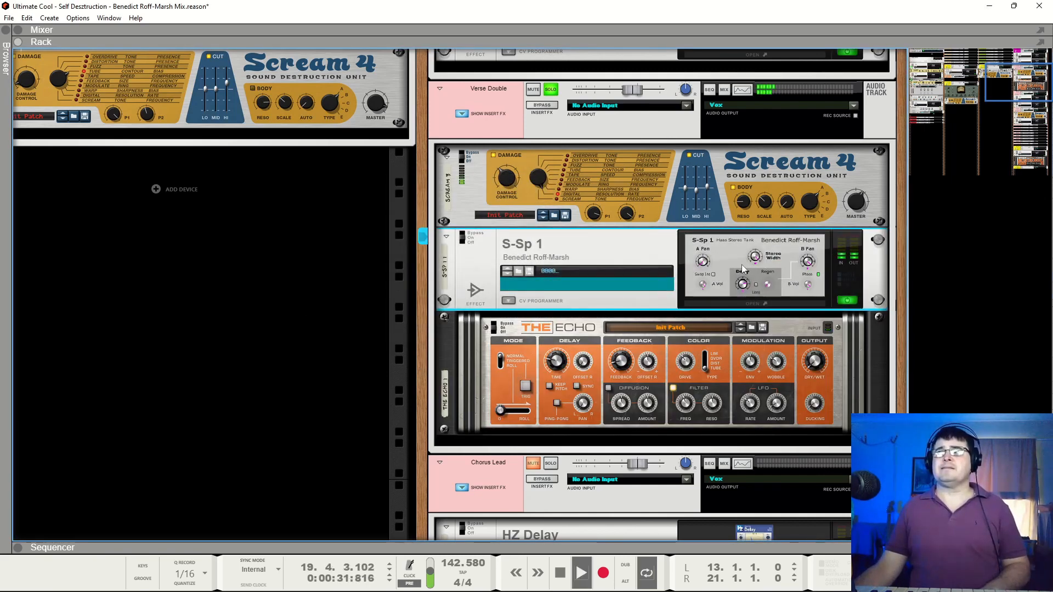
scroll(551, 122, "up", 3)
scroll(551, 122, "up", 3)
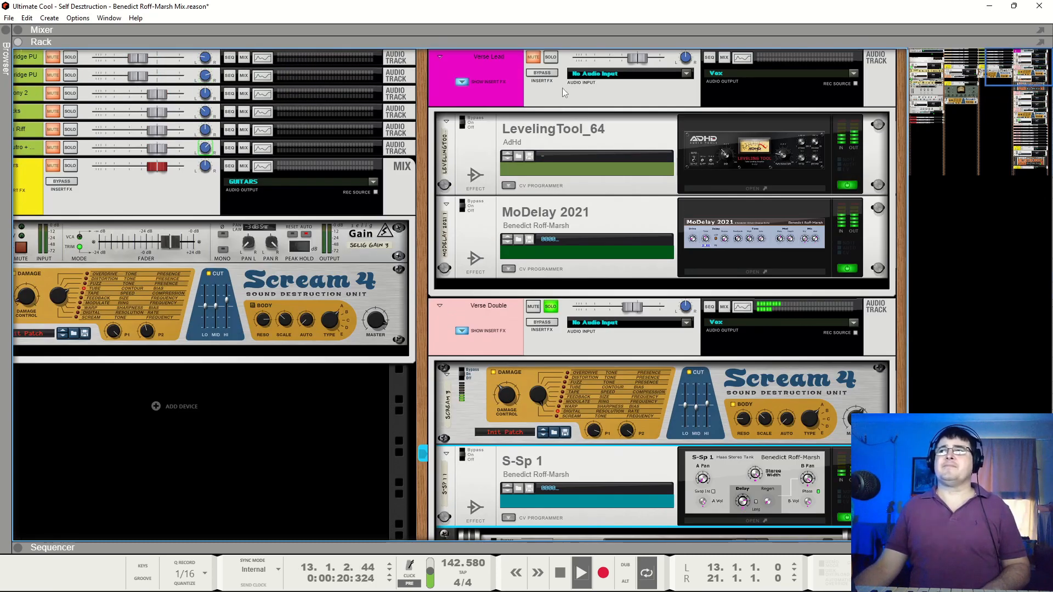
left_click(552, 58)
key("space")
Check S-Sp 1's settings, play with the Verse Lead soloed again and S-Sp 1 set to On, and stop at bar 13
left_click(741, 492)
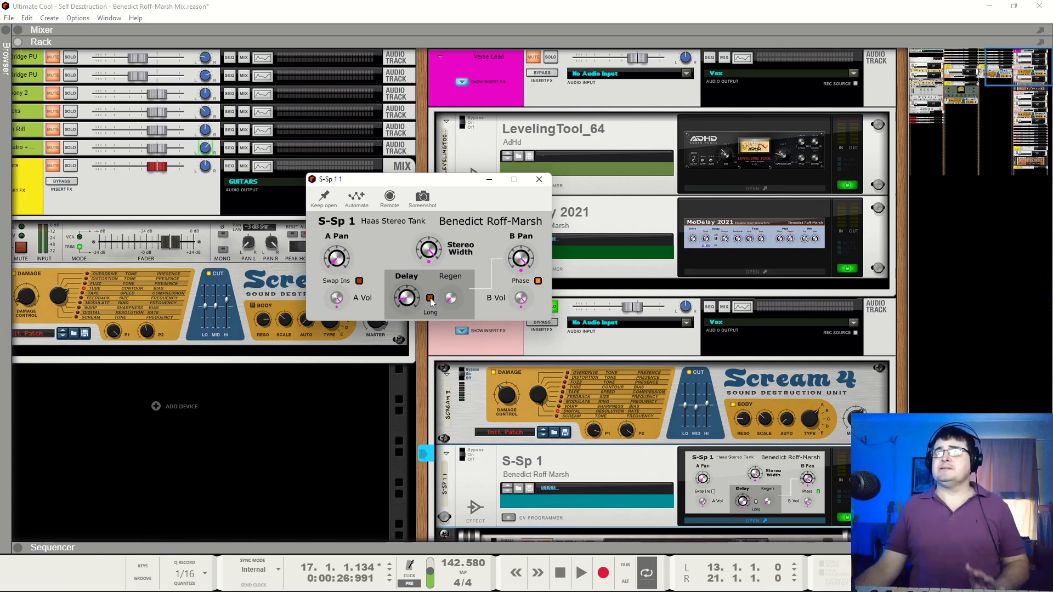
key("space")
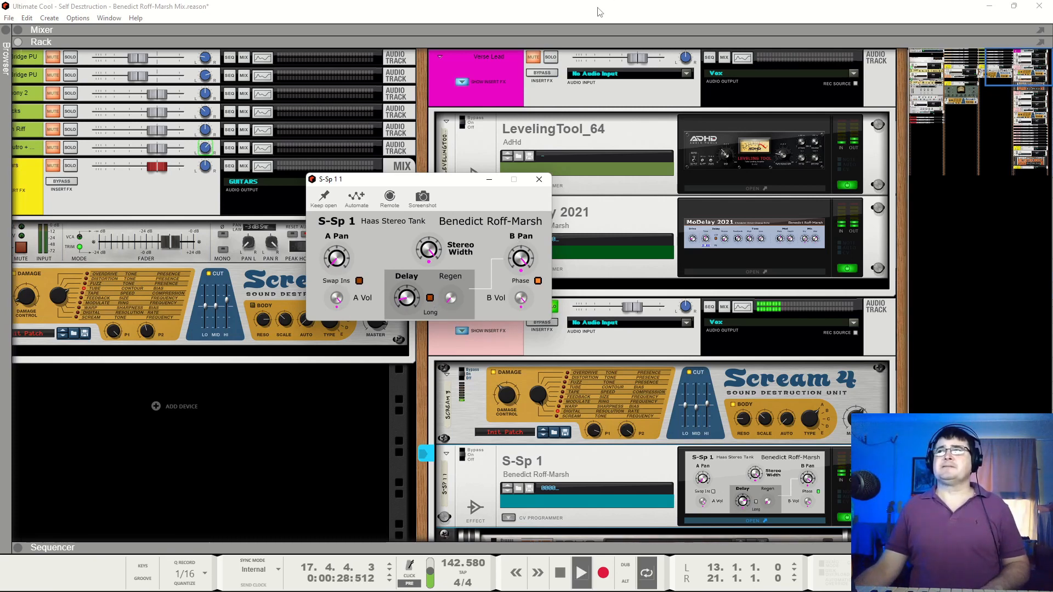
left_click(553, 60)
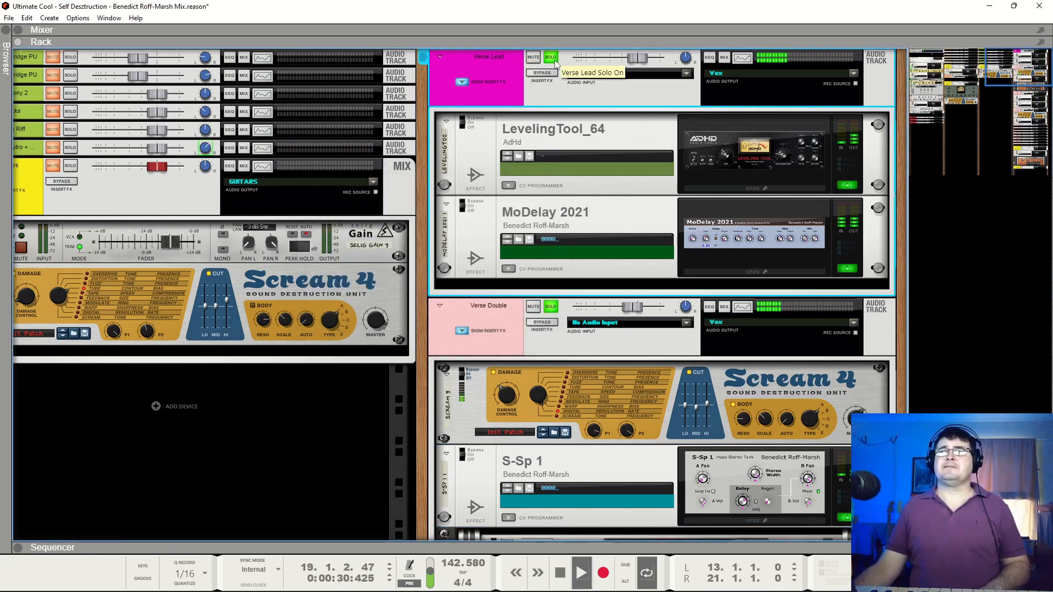
left_click(469, 453)
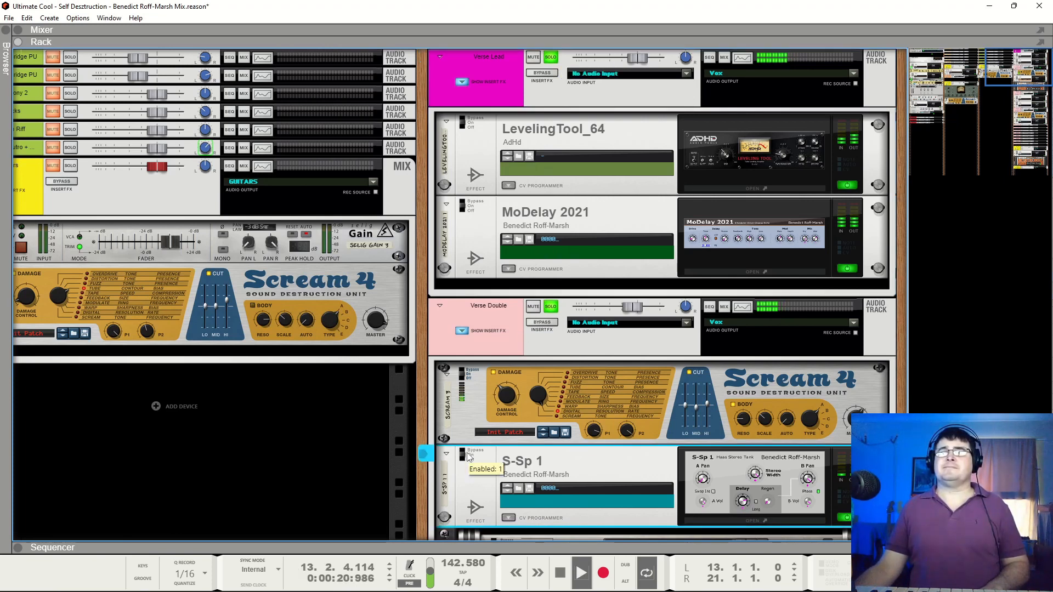
key("space")
Try to reposition S-Sp 1 in the Verse Double's effect chain and undo the last few changes
scroll(538, 466, "down", 5)
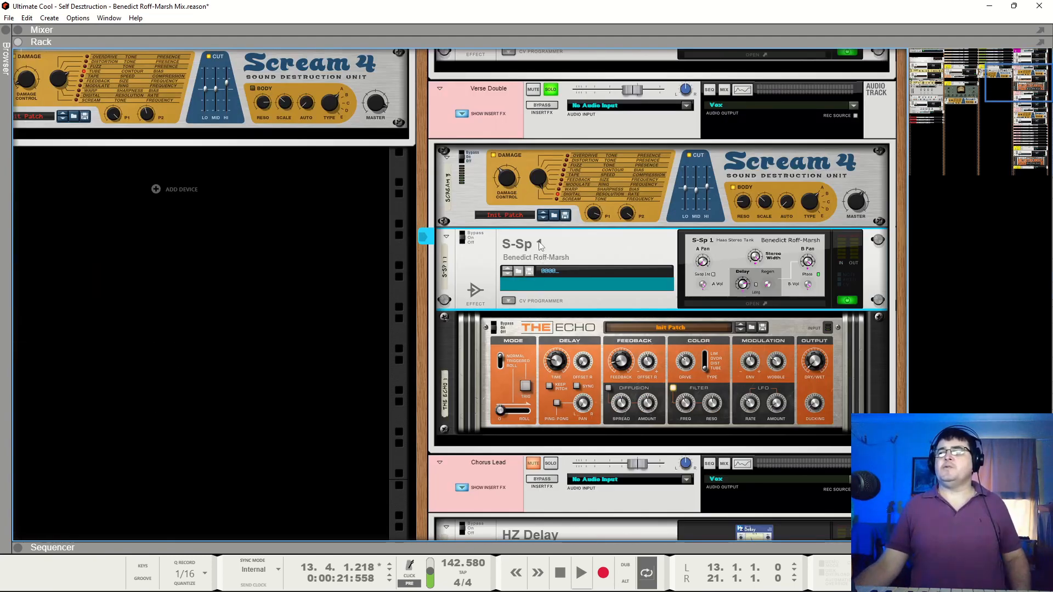
mouse_move(538, 242)
left_mouse_down()
mouse_move(550, 415)
mouse_move(549, 252)
left_mouse_up()
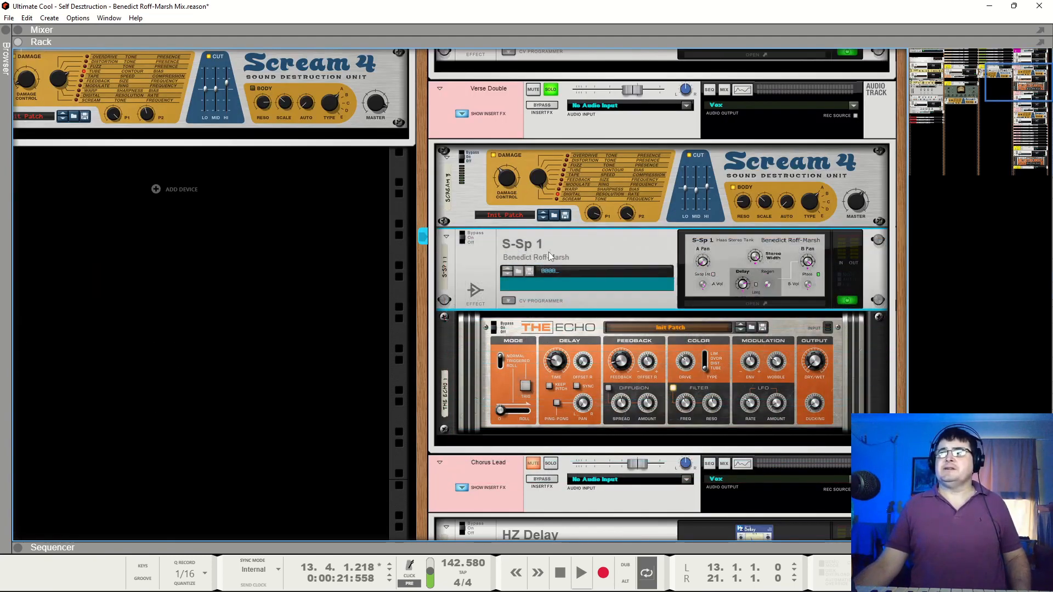
scroll(590, 285, "up", 5)
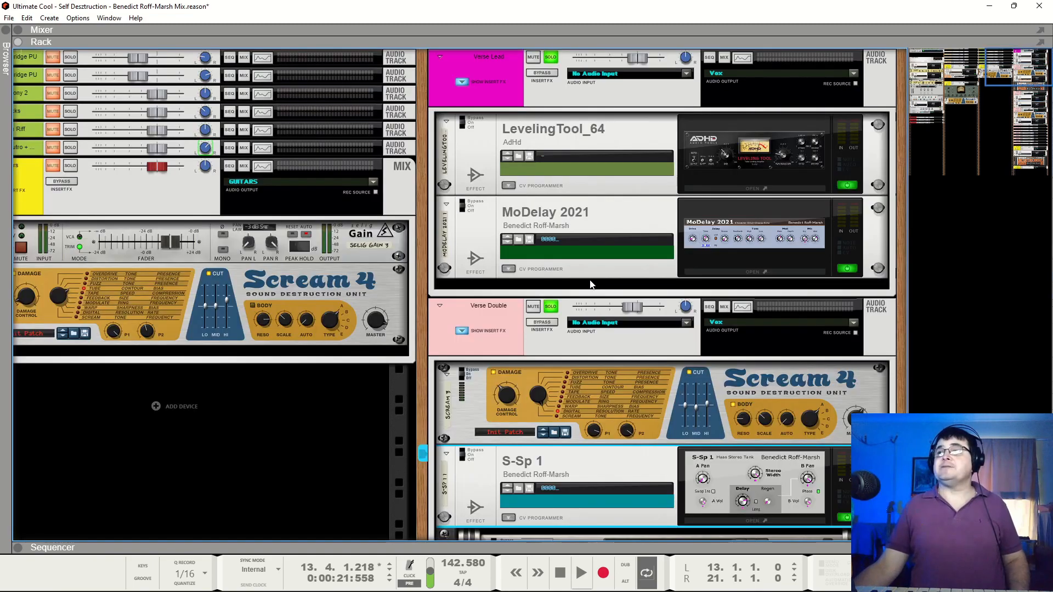
scroll(598, 333, "down", 4)
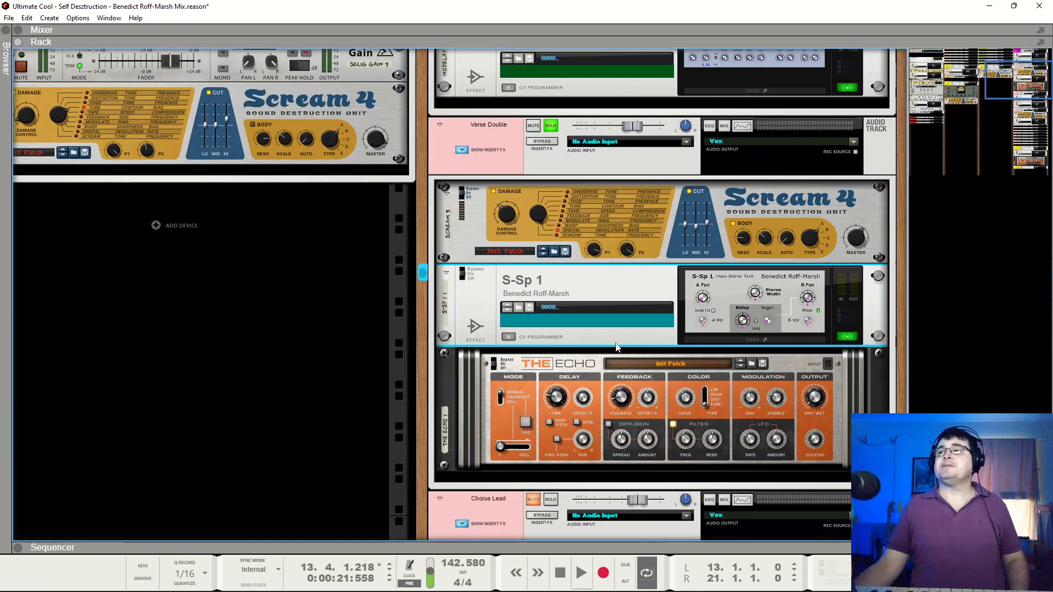
key("ctrl+z")
scroll(614, 346, "down", 4)
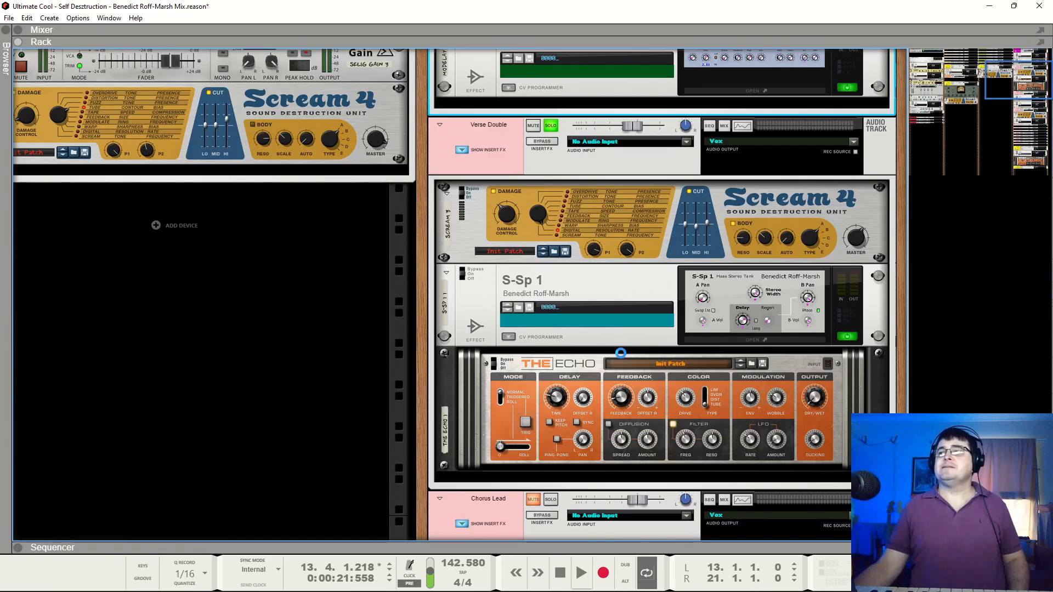
key("ctrl+z")
scroll(620, 350, "down", 5)
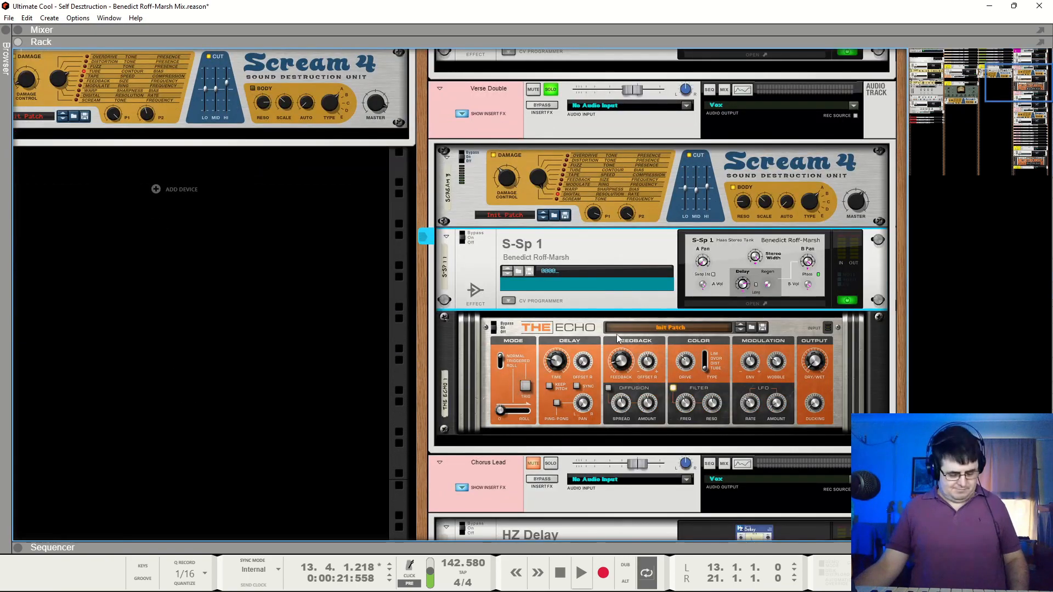
key("ctrl+z")
scroll(606, 354, "down", 4)
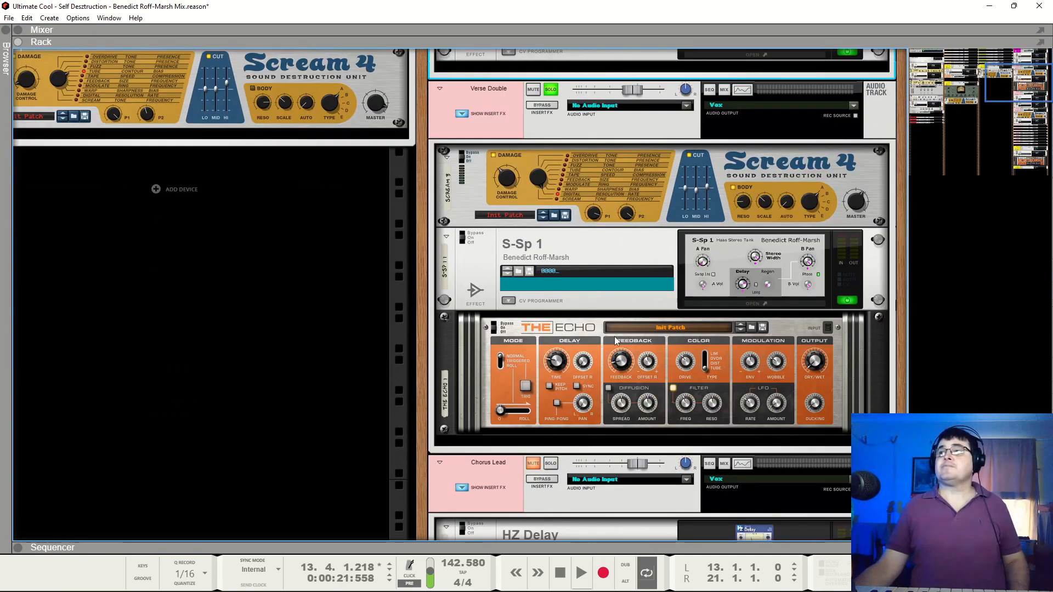
key("ctrl+z")
scroll(610, 334, "down", 3)
Move S-Sp 1 below The Echo, unplug its cables and route The Echo's Main Output directly to the Verse Double's insert return
left_click(561, 301)
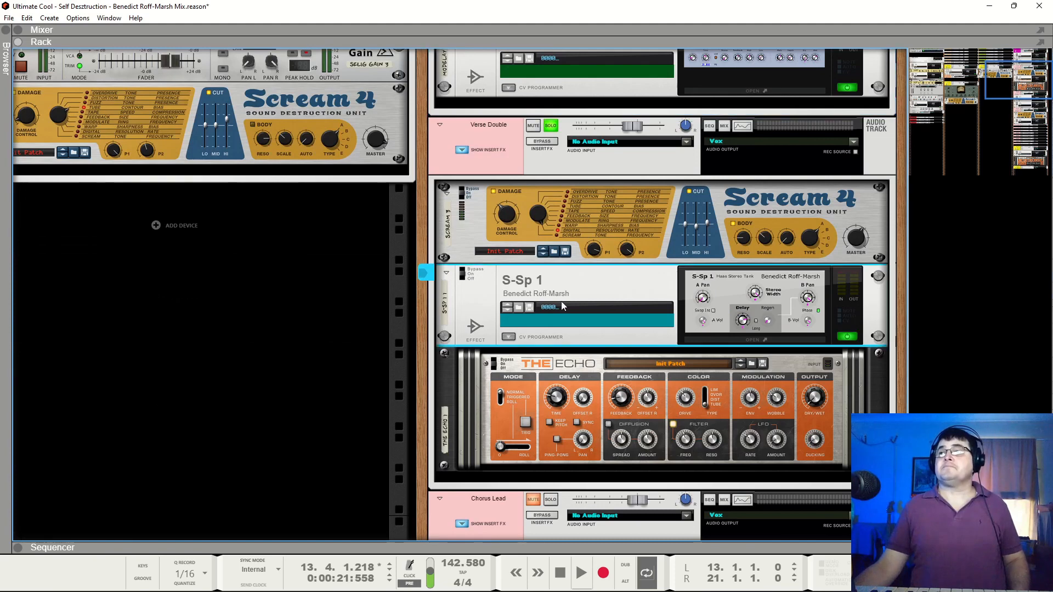
left_click_drag(565, 282, 587, 470)
key("Tab")
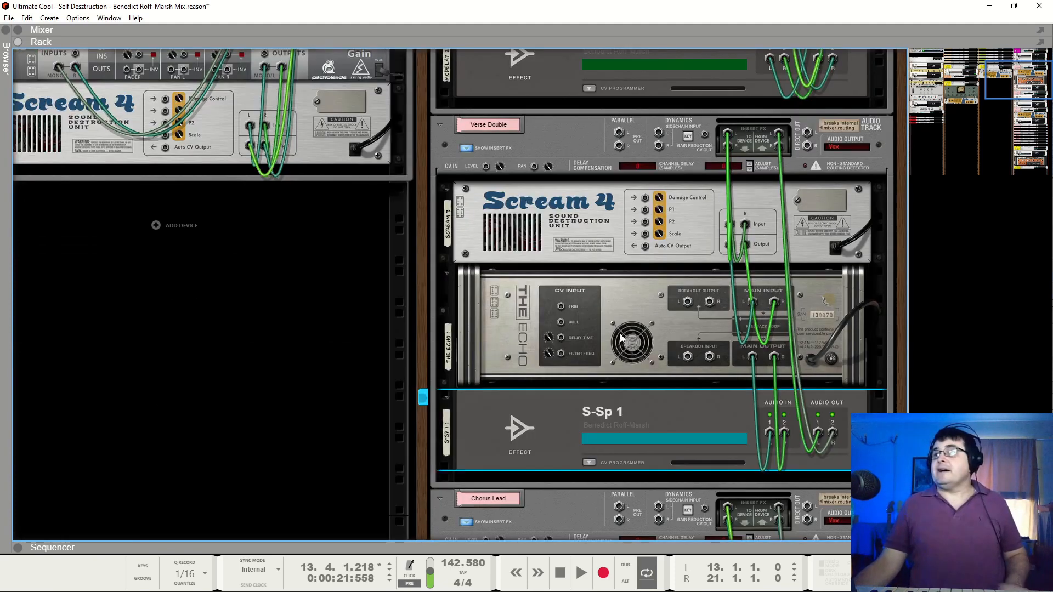
left_click_drag(770, 432, 762, 466)
left_click_drag(817, 433, 753, 358)
left_click_drag(832, 433, 774, 357)
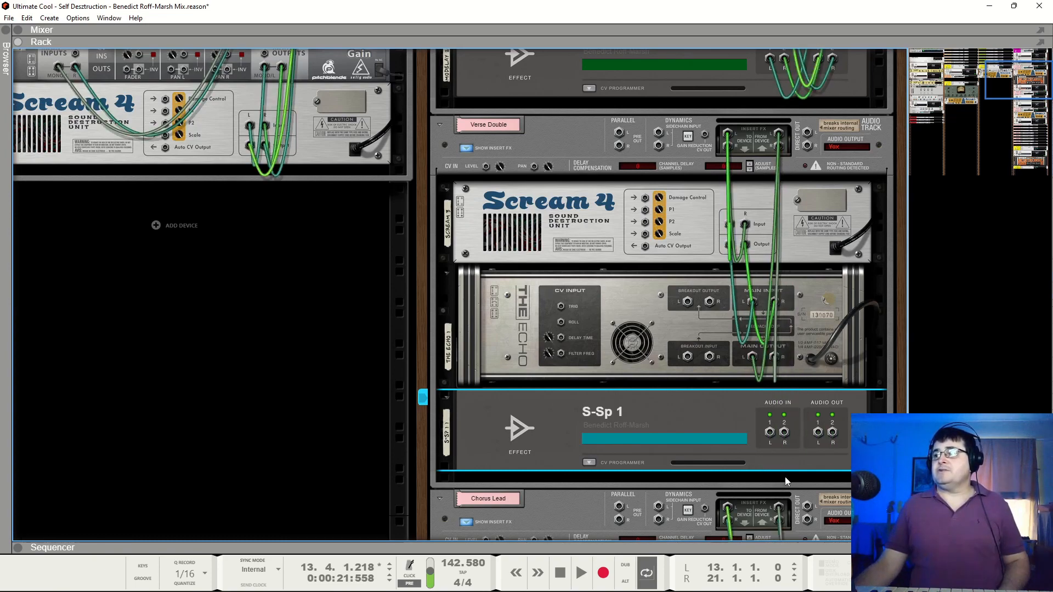
Connect The Echo's Breakout Output to S-Sp 1's stereo inputs and S-Sp 1's outputs to The Echo's Breakout Input
left_click_drag(770, 433, 687, 302)
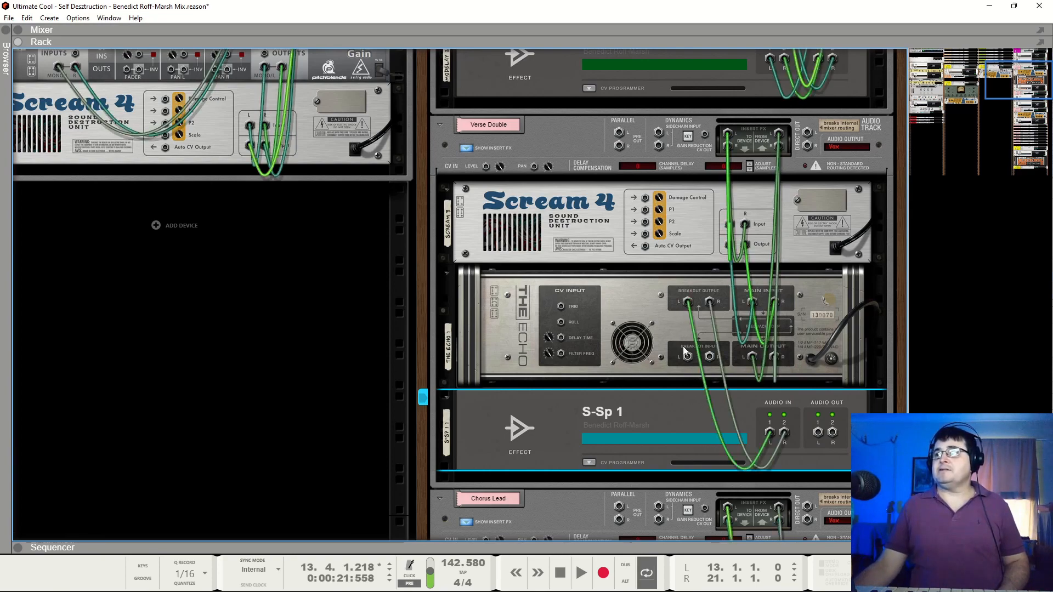
left_click_drag(689, 361, 817, 433)
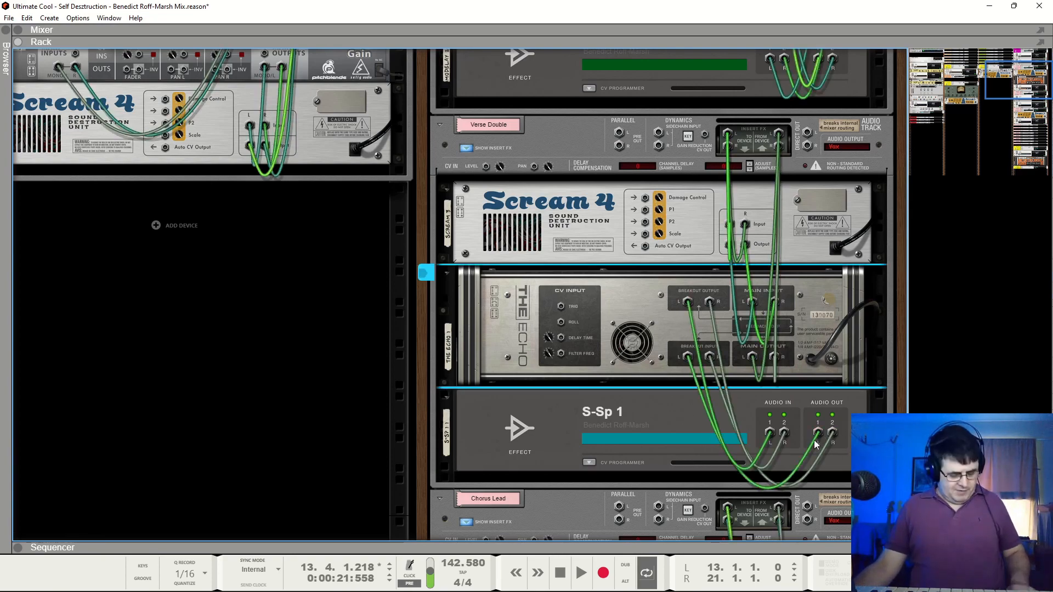
key("Tab")
Audition the Verse Double with S-Sp 1's settings open, stop at bar 16 and close the settings
left_click(727, 433)
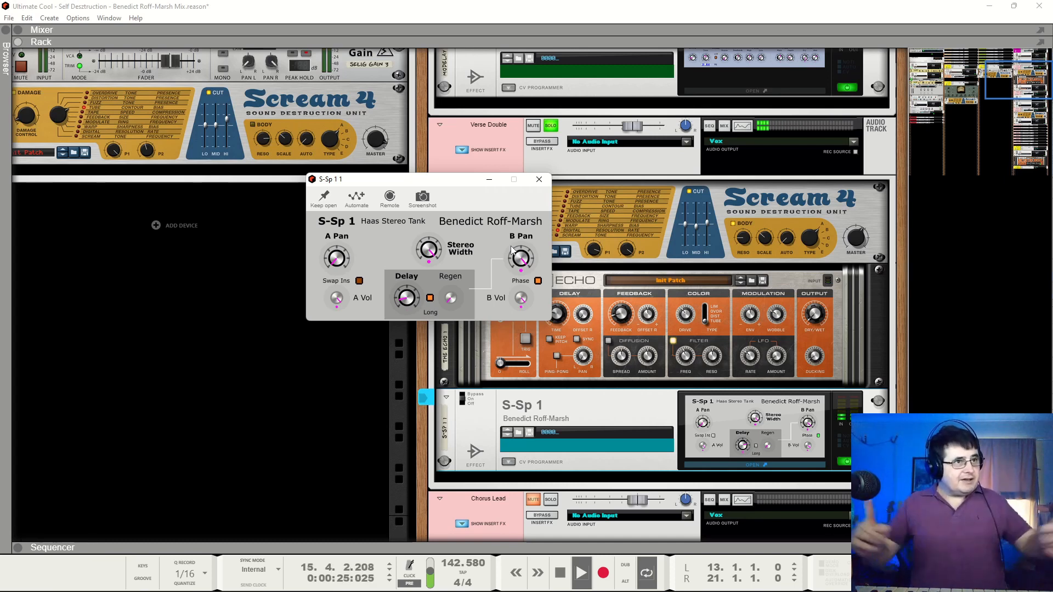
key("space")
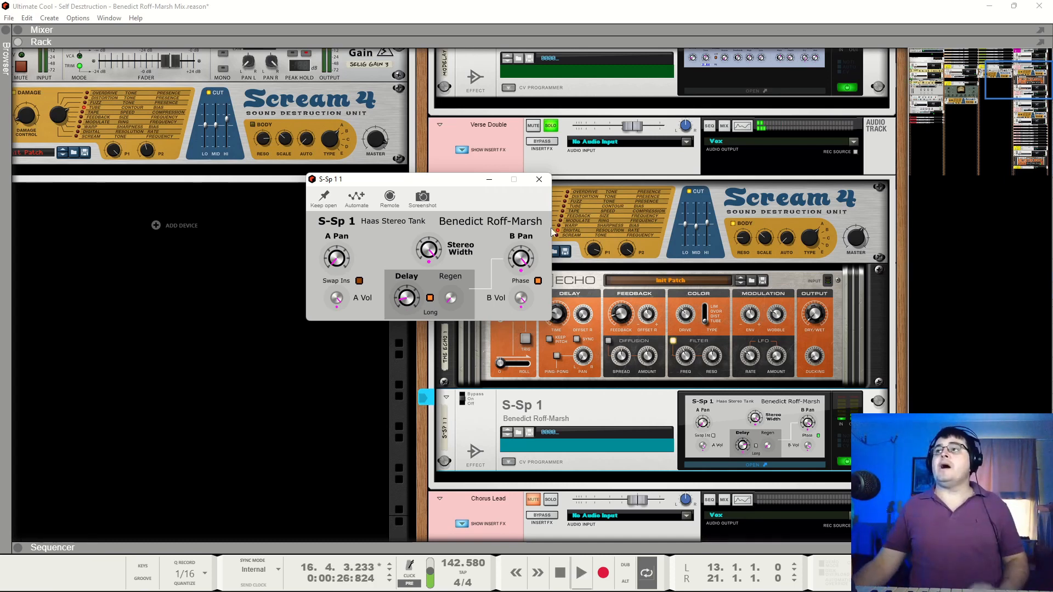
left_click(543, 181)
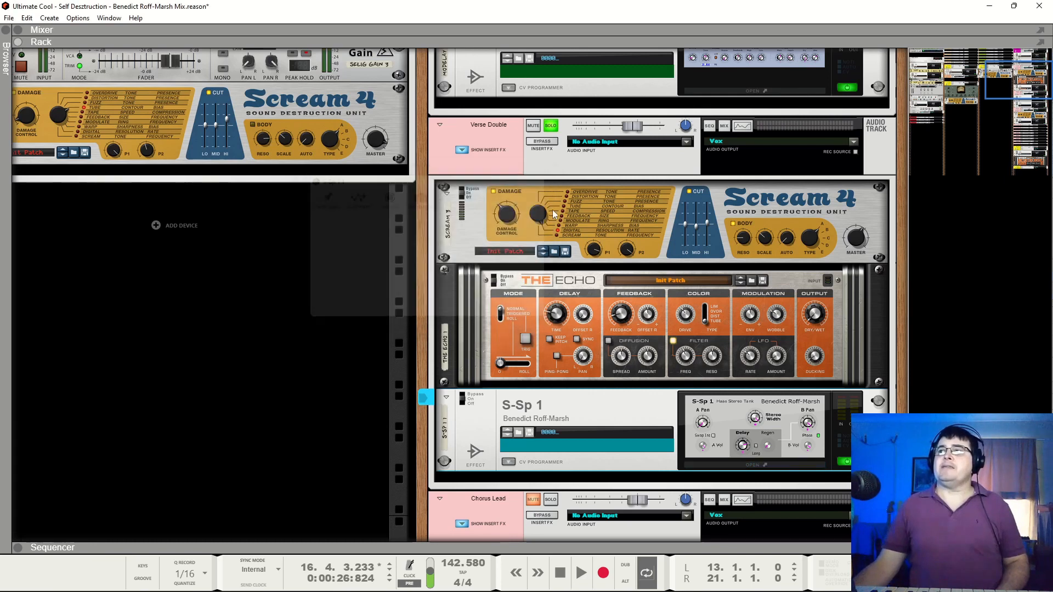
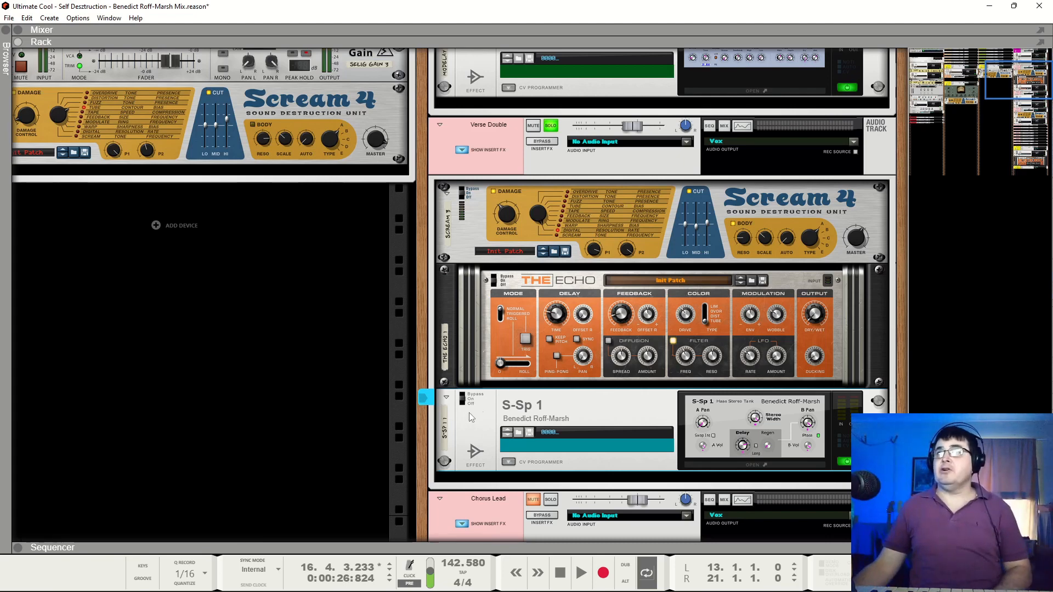
Play the mix, take the Verse Double out of solo and solo the Verse Lead
key("space")
left_click(550, 126)
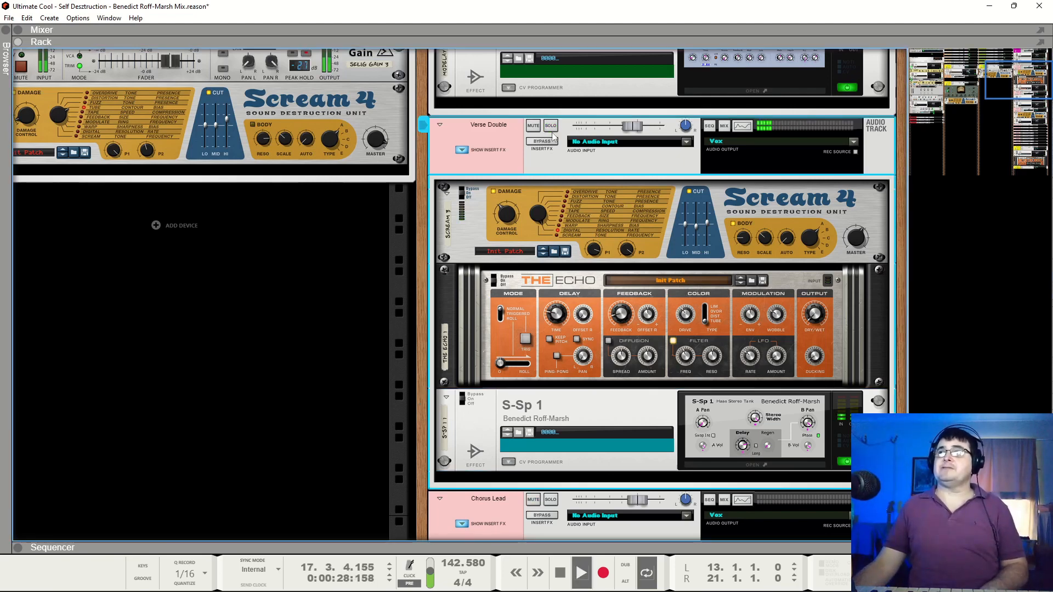
scroll(556, 213, "up", 3)
left_click(551, 58)
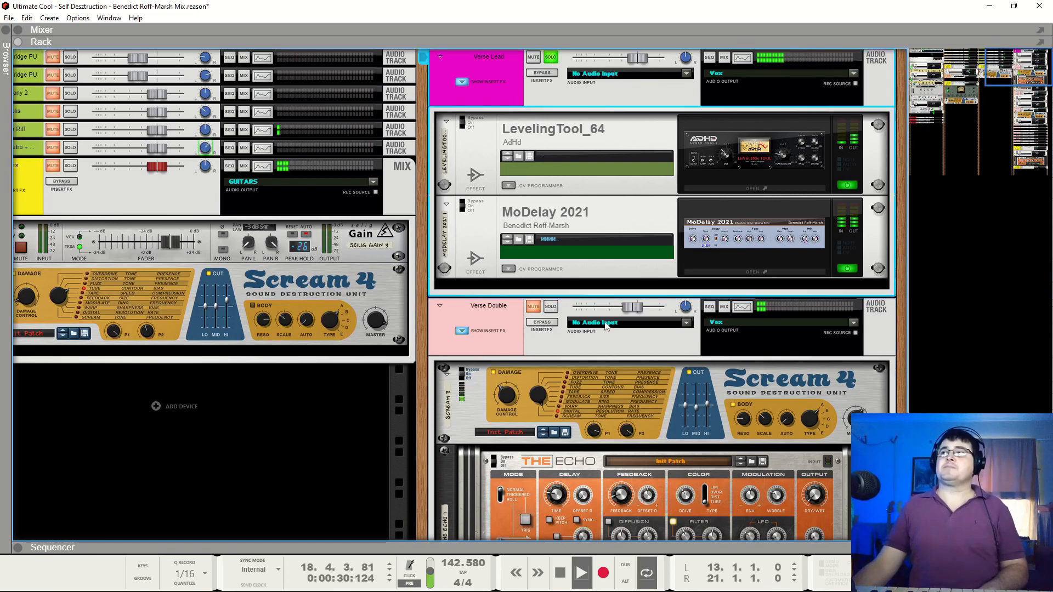
Compare the Verse Lead with and without the Verse Double by toggling the Verse Double's solo during playback, and stop at bar 14
left_click(551, 307)
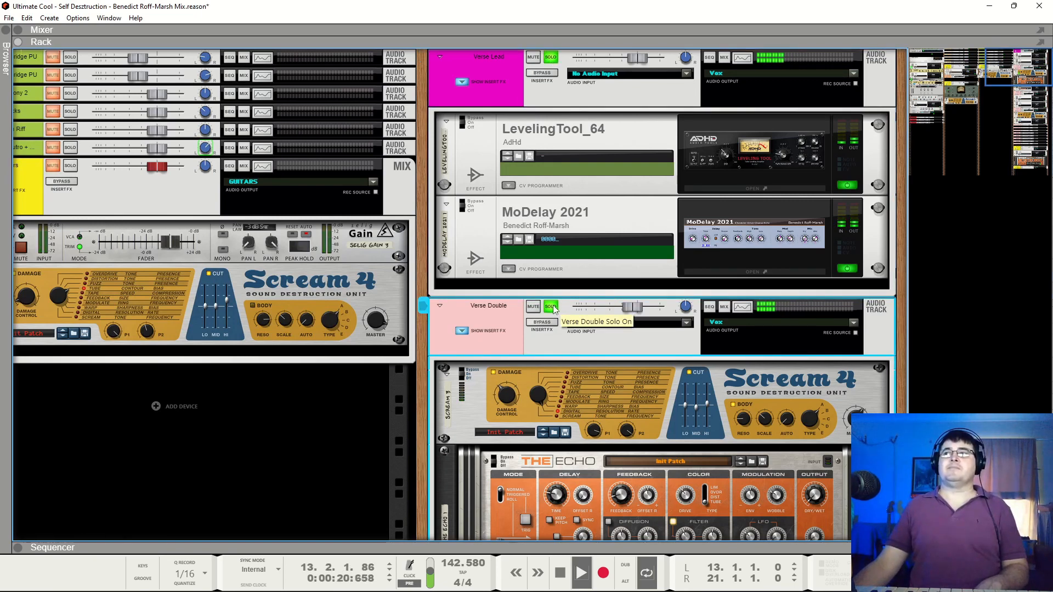
left_click(551, 307)
left_click(551, 307)
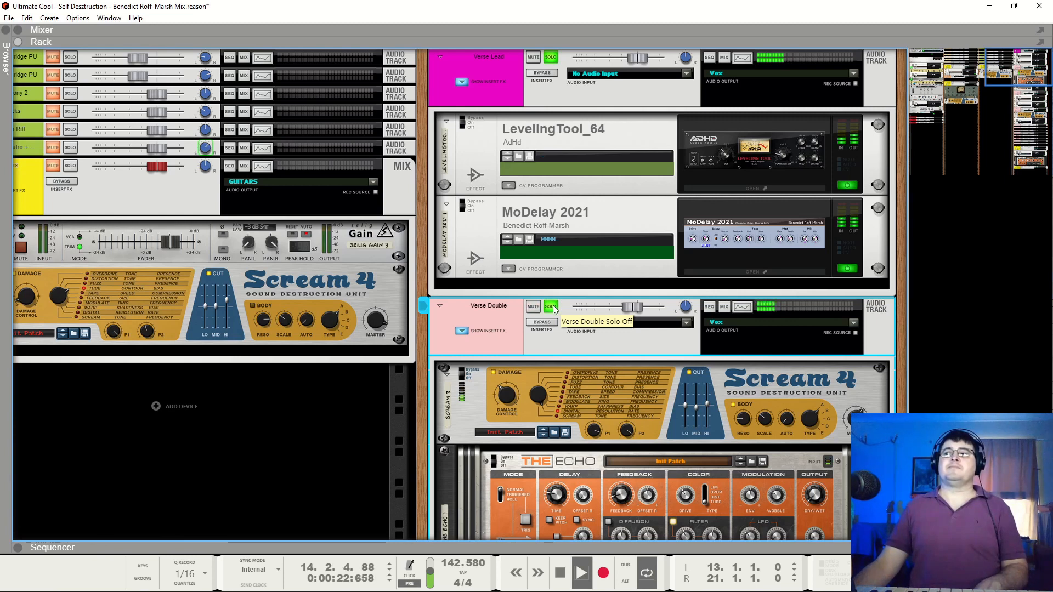
key("space")
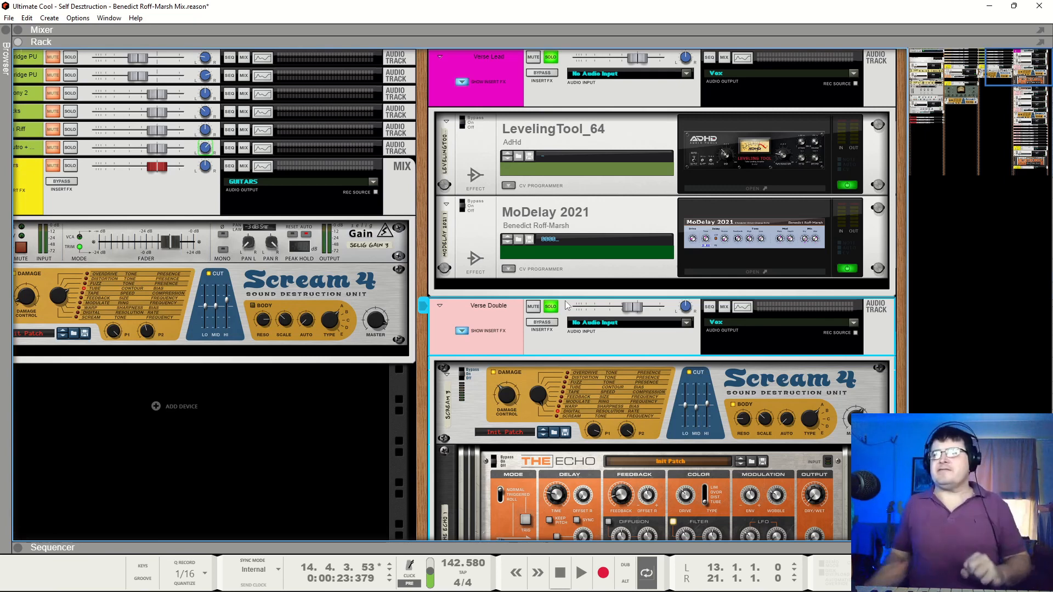
Clear the solos on Verse Lead and Verse Double, and audition the full mix from bar 9 to bar 15
left_click(553, 58)
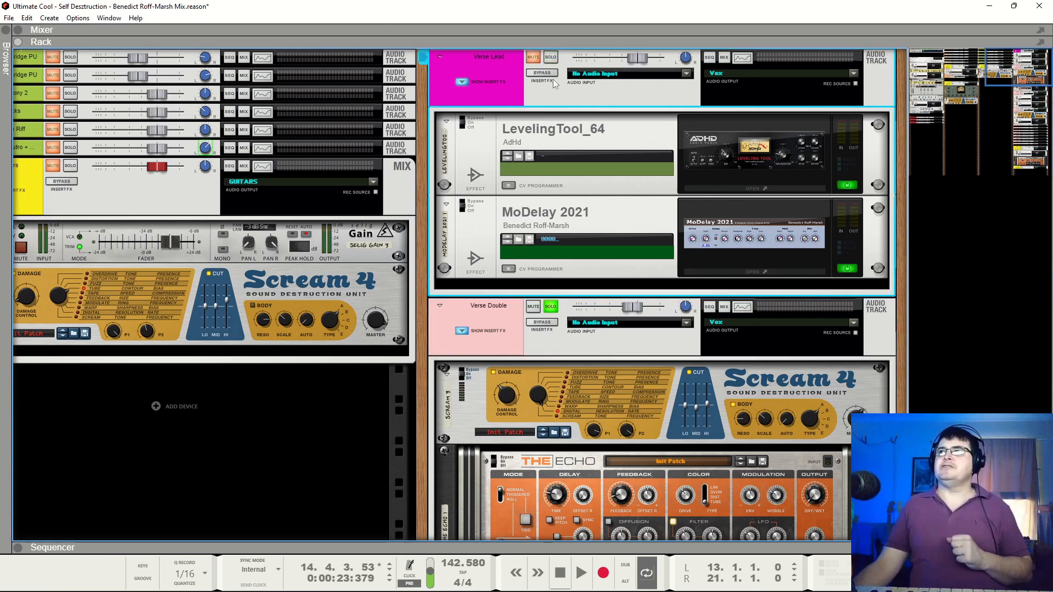
left_click(556, 307)
scroll(570, 296, "down", 8)
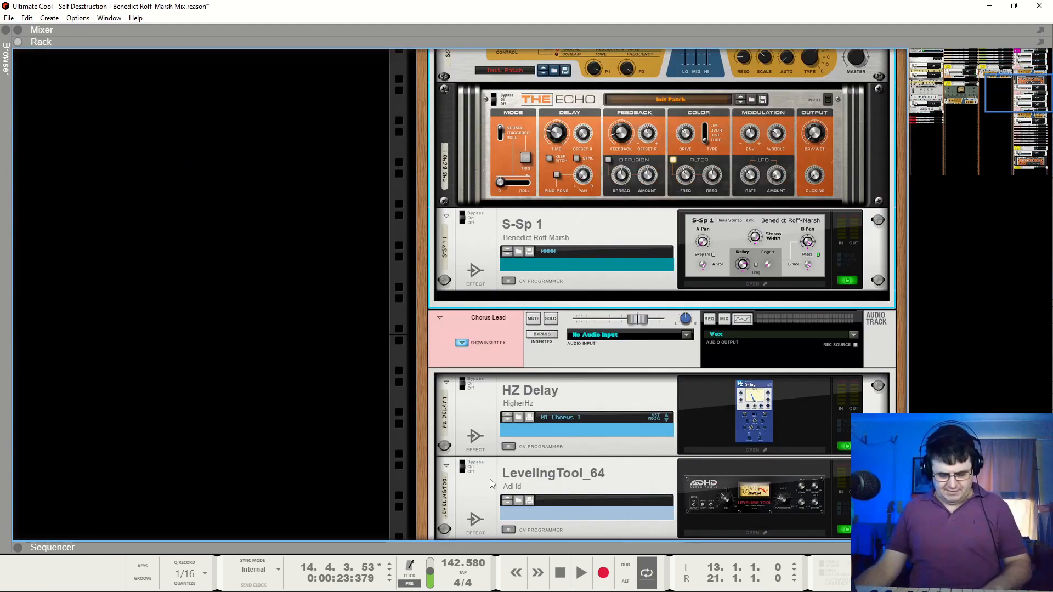
left_click_drag(369, 545, 364, 476)
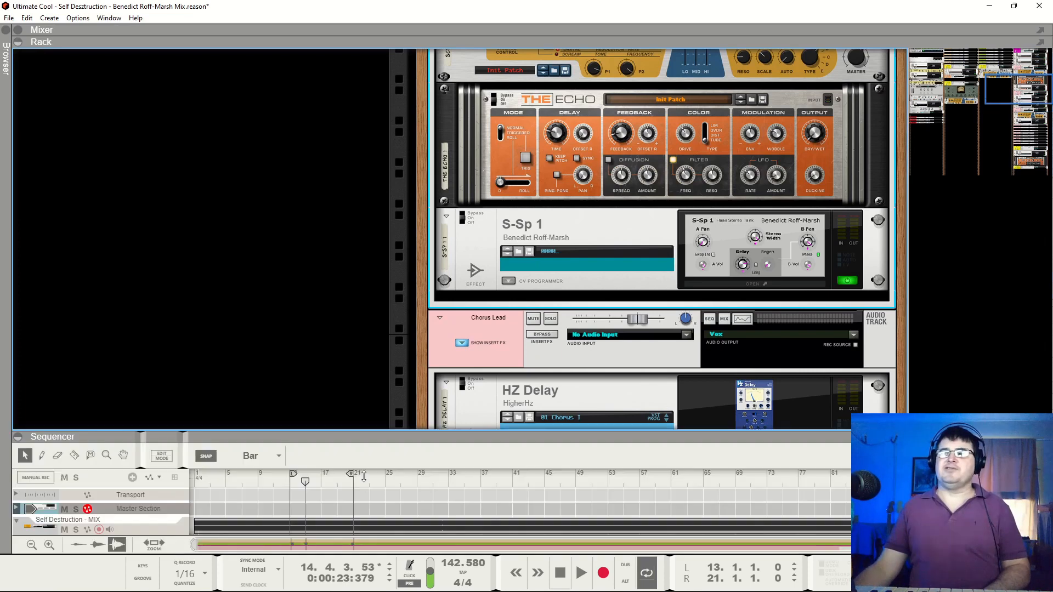
left_click(259, 485)
key("space")
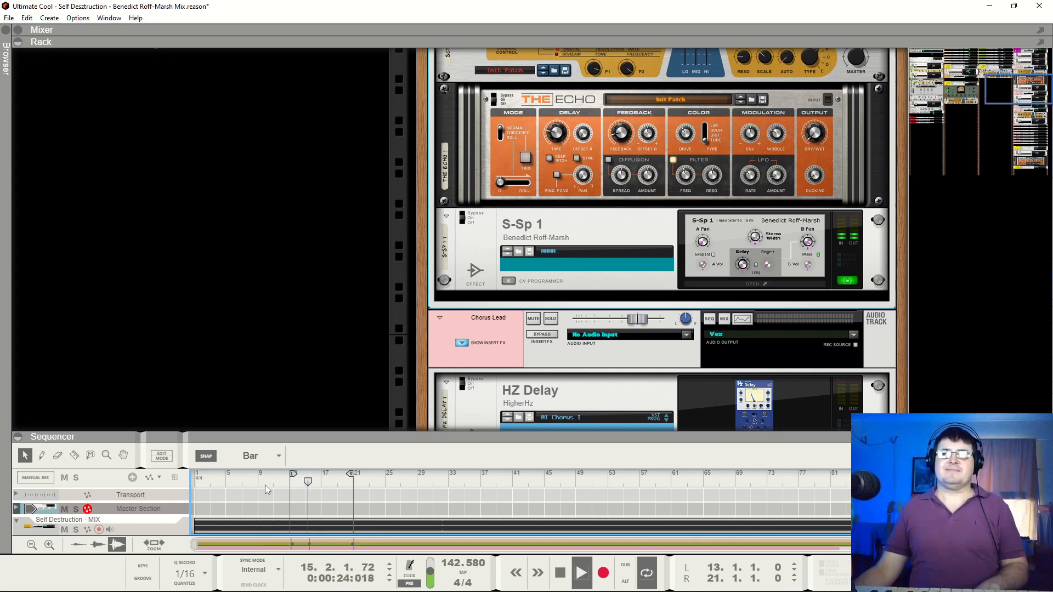
key("space")
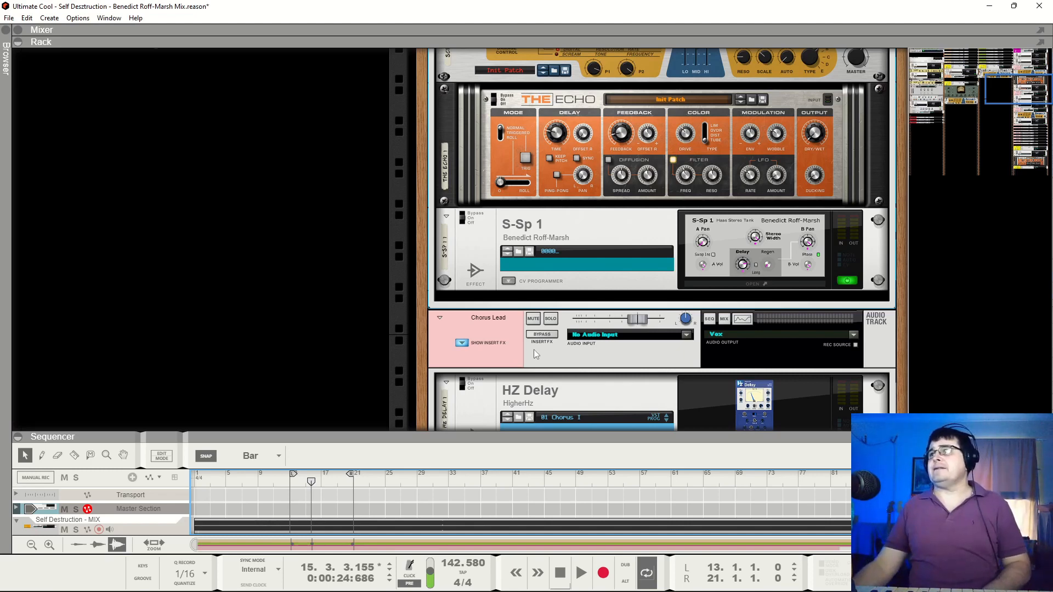
Enlarge the sequencer, set the loop range from bar 20 to bar 30 and play from bar 20
scroll(534, 350, "up", 5)
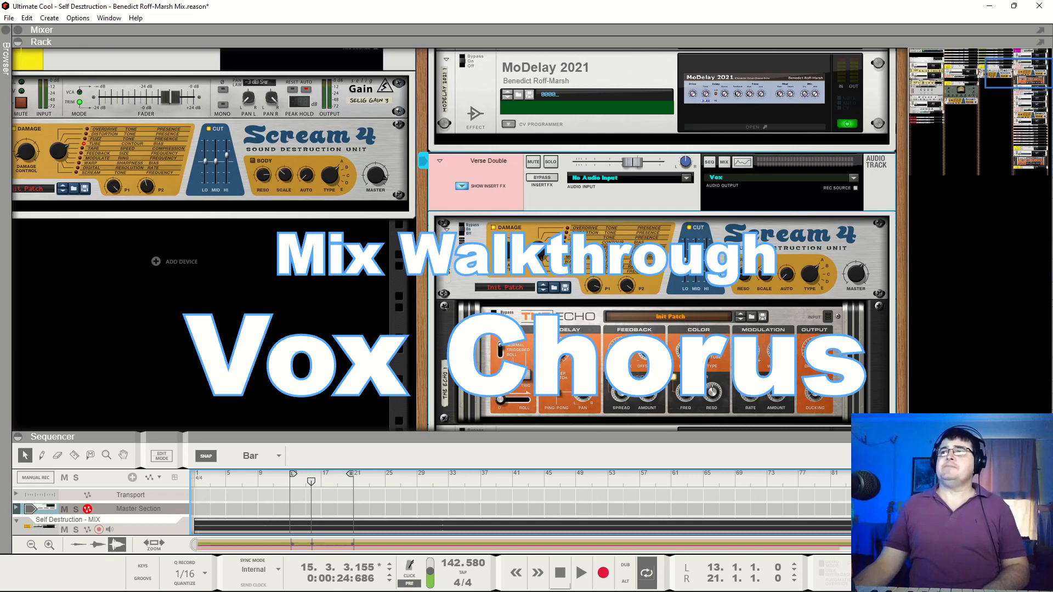
scroll(541, 215, "down", 5)
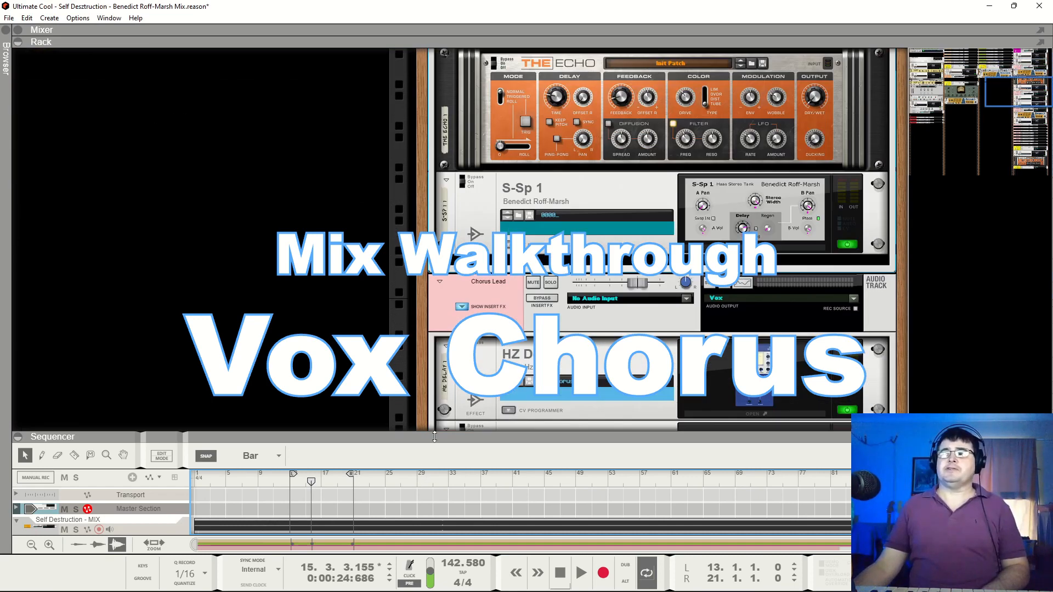
left_click_drag(434, 436, 359, 168)
left_click_drag(352, 204, 422, 207)
scroll(427, 289, "down", 3)
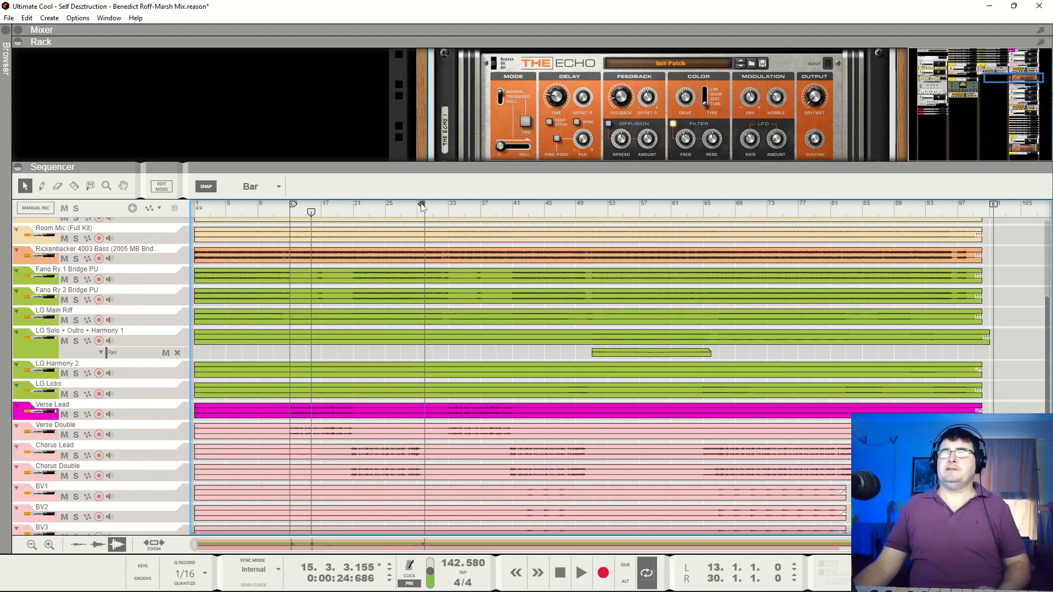
left_click_drag(294, 207, 348, 206)
left_click(347, 212)
key("space")
Shrink the sequencer back below the rack, solo the Chorus Lead and play it
scroll(395, 236, "up", 5)
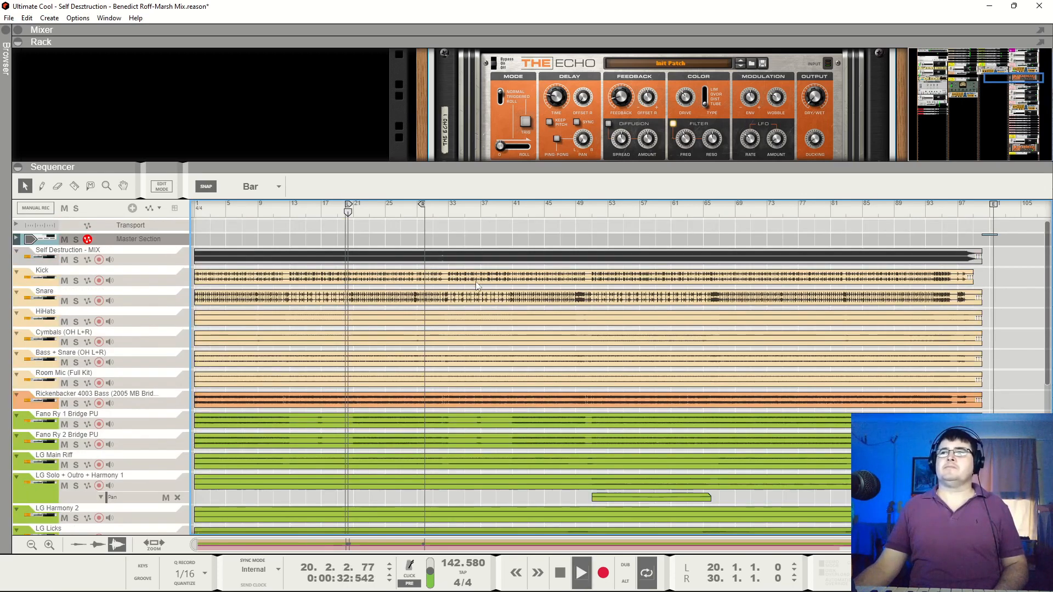
left_click_drag(443, 166, 464, 436)
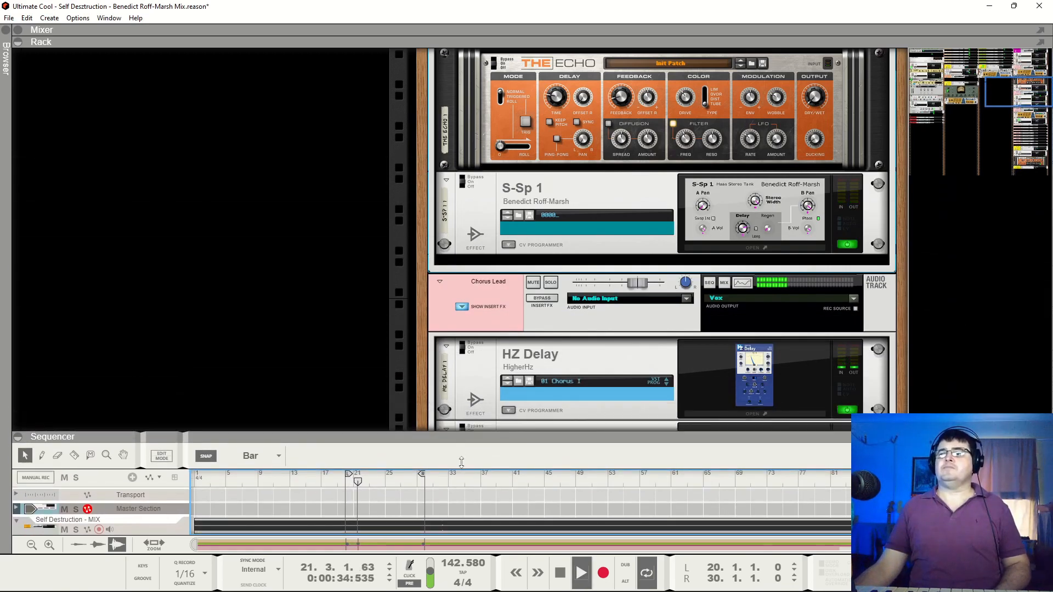
scroll(580, 242, "up", 2)
scroll(554, 235, "down", 3)
scroll(554, 234, "up", 3)
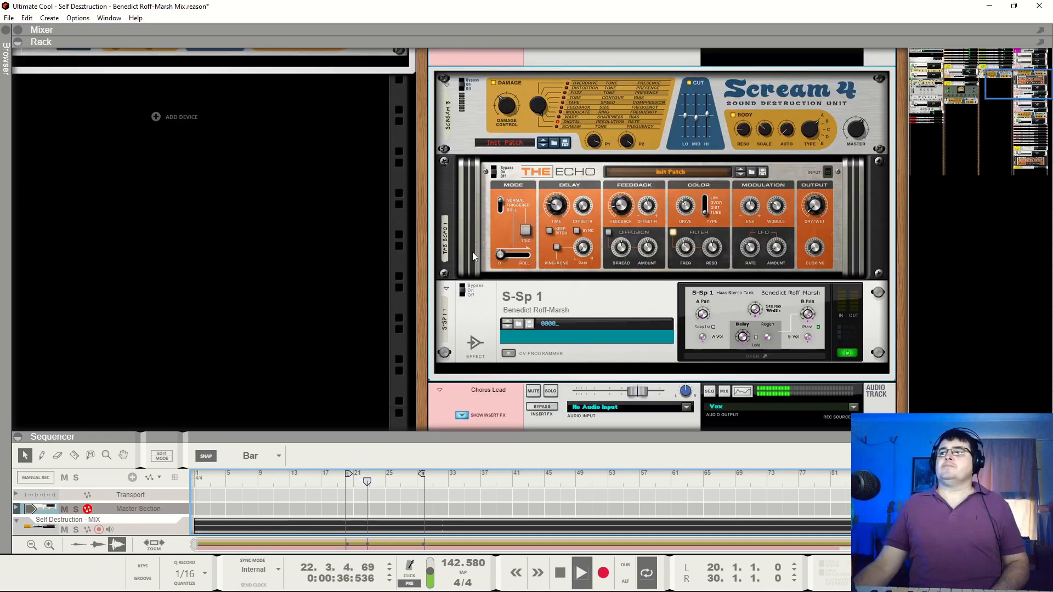
scroll(553, 225, "down", 4)
left_click(551, 211)
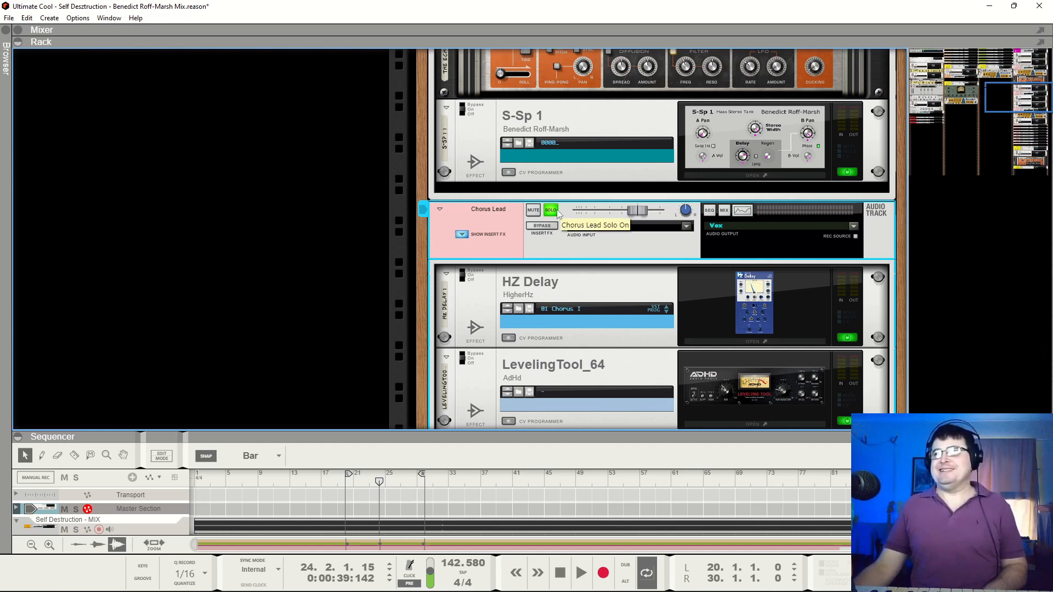
key("space")
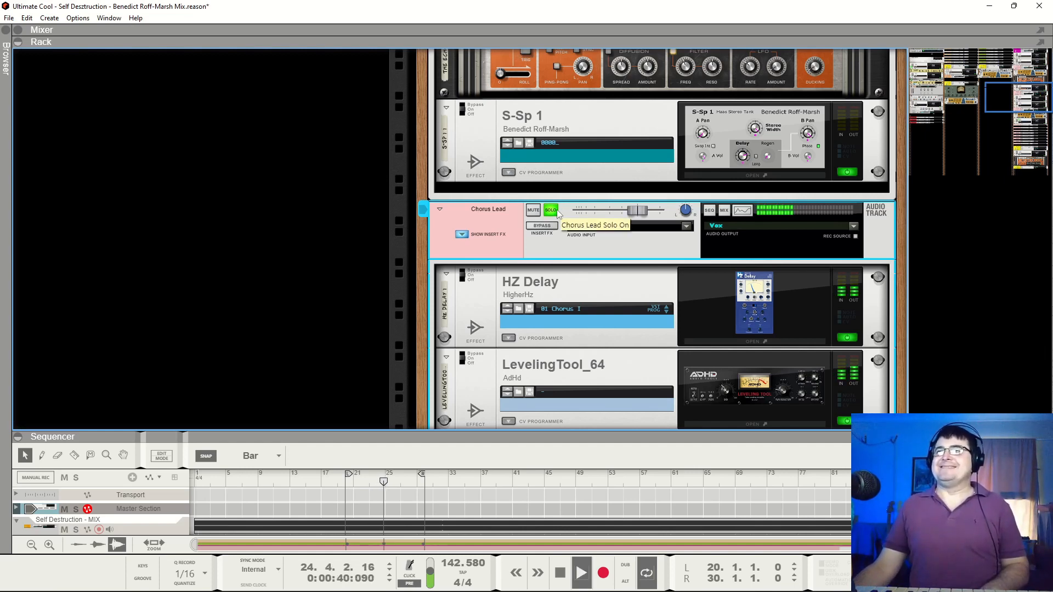
Bypass HZ Delay and LevelingTool_64 on the Chorus Lead during playback, and stop at bar 27
scroll(591, 216, "down", 2)
scroll(596, 212, "down", 1)
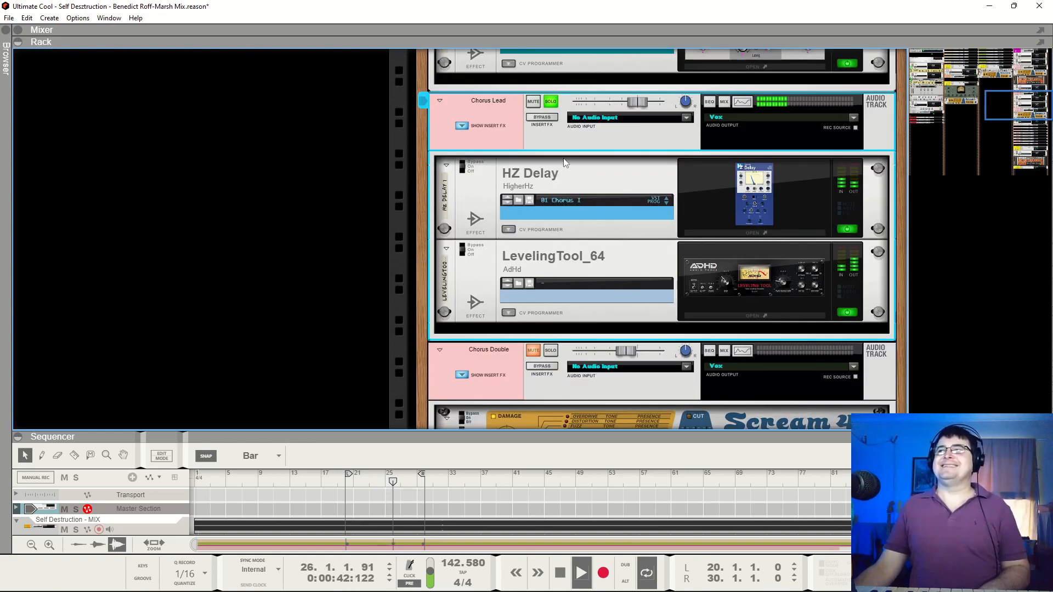
left_click(461, 174)
left_click(461, 255)
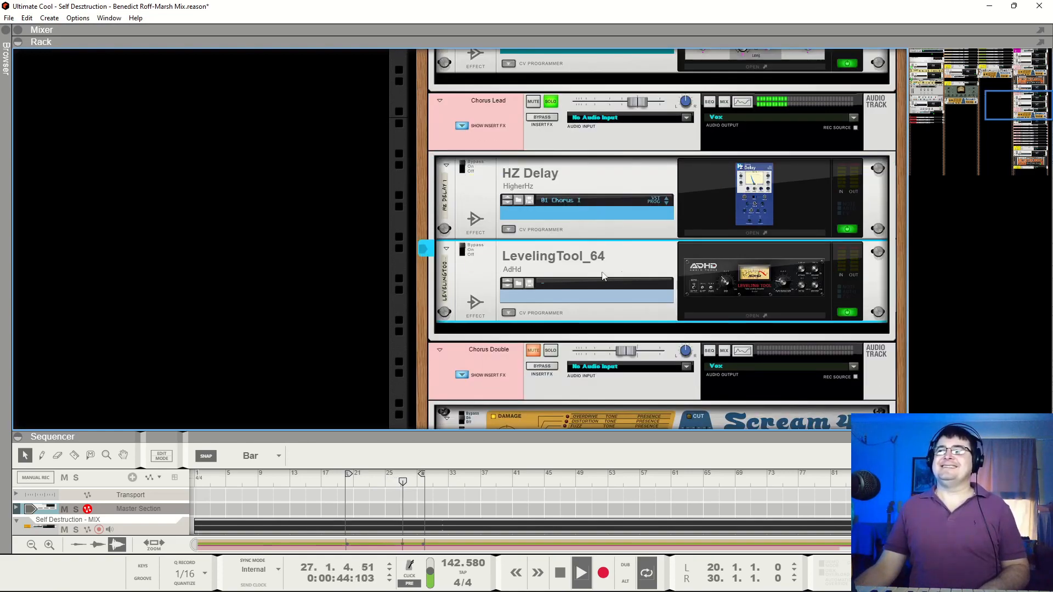
key("space")
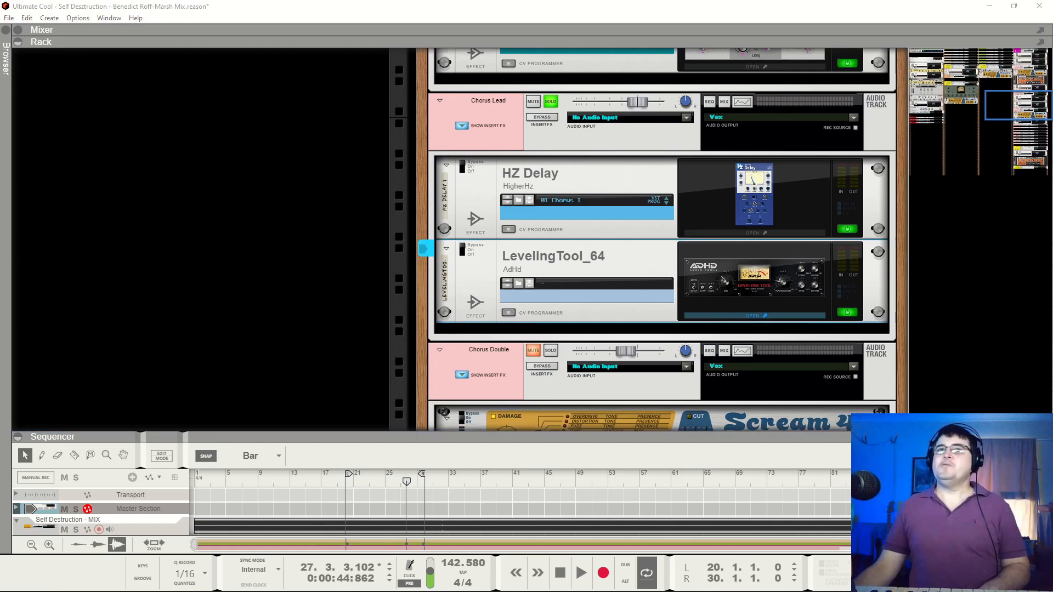
Keep the Chorus Lead's LevelingTool_64 settings window open and re-enable the device while auditioning the track, stopping at bar 24
left_click_drag(287, 367, 364, 241)
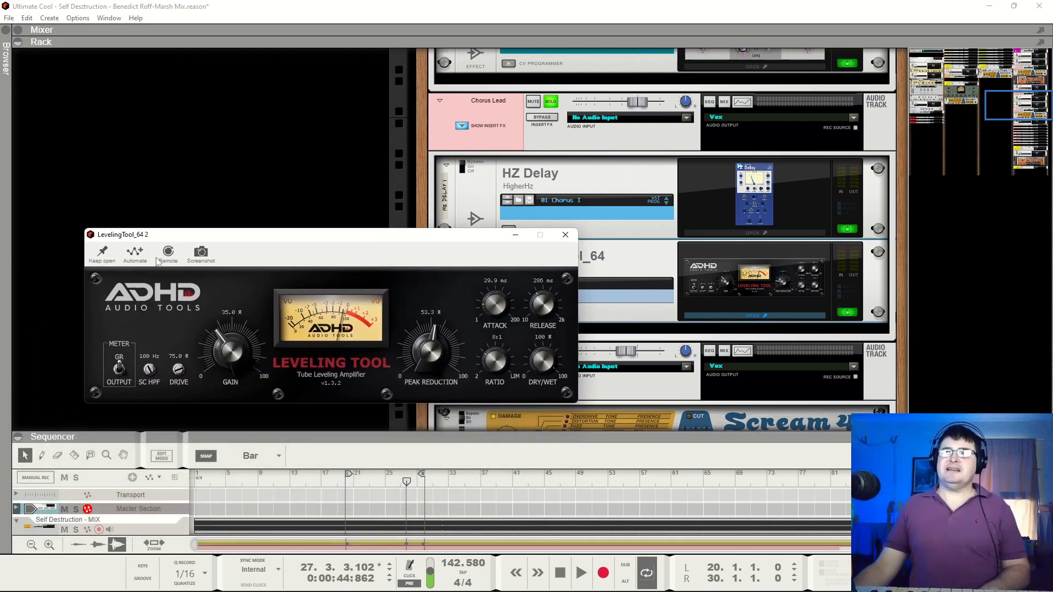
left_click(99, 253)
key("space")
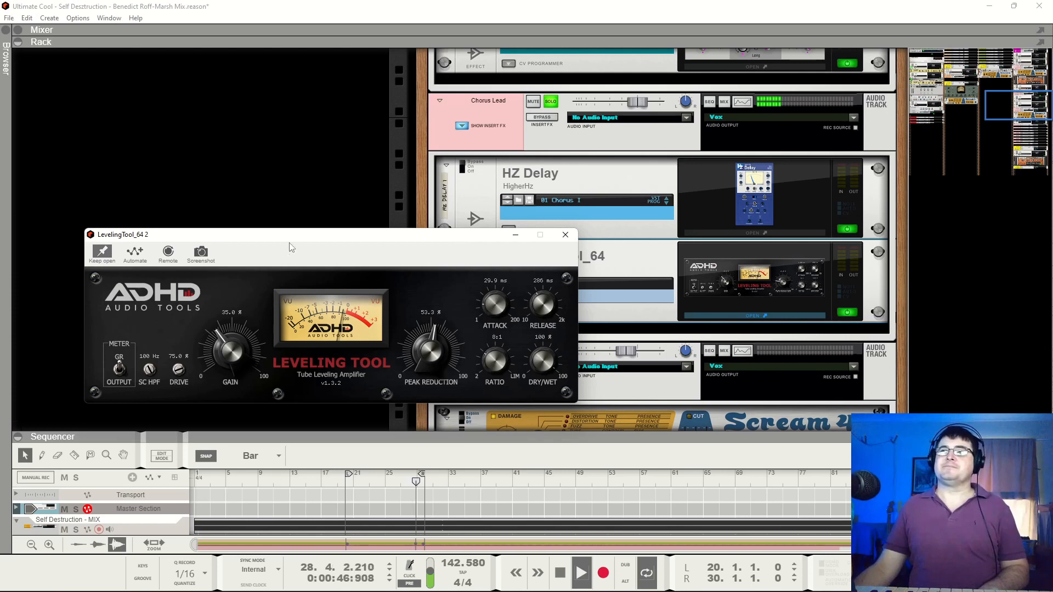
left_click_drag(289, 242, 307, 275)
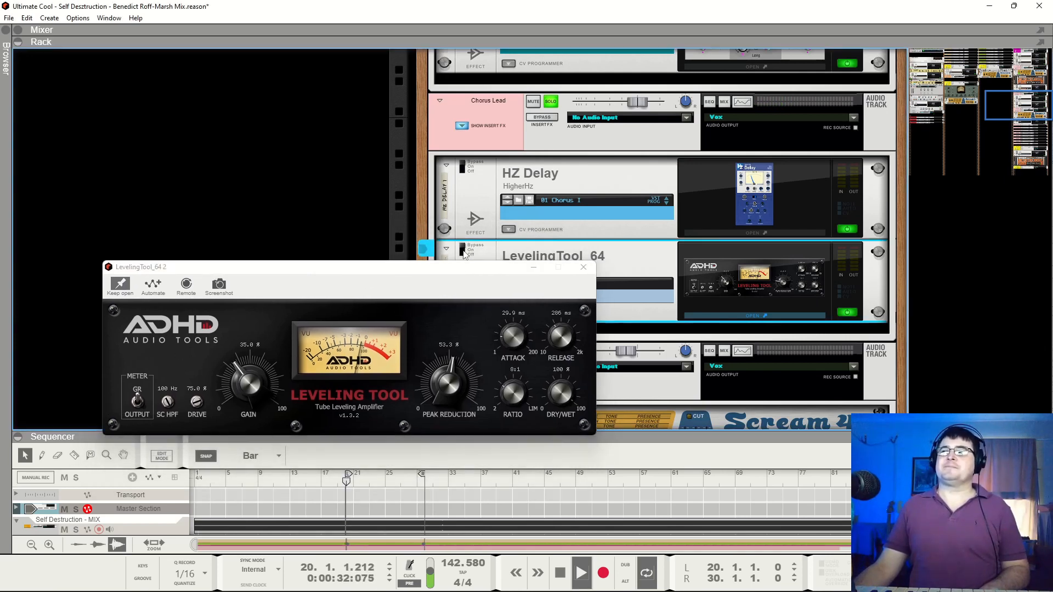
left_click(460, 258)
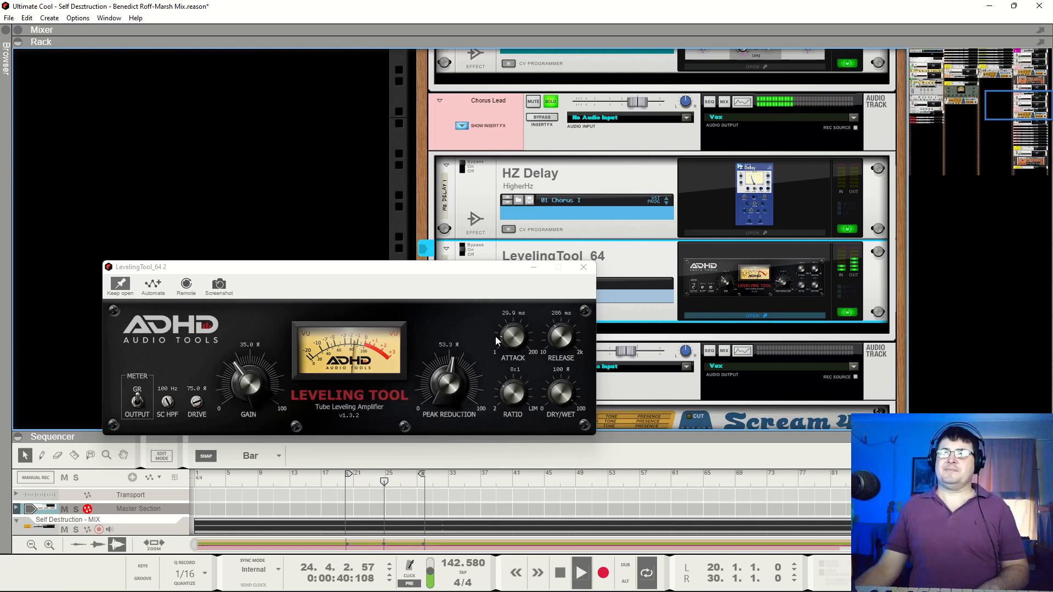
key("space")
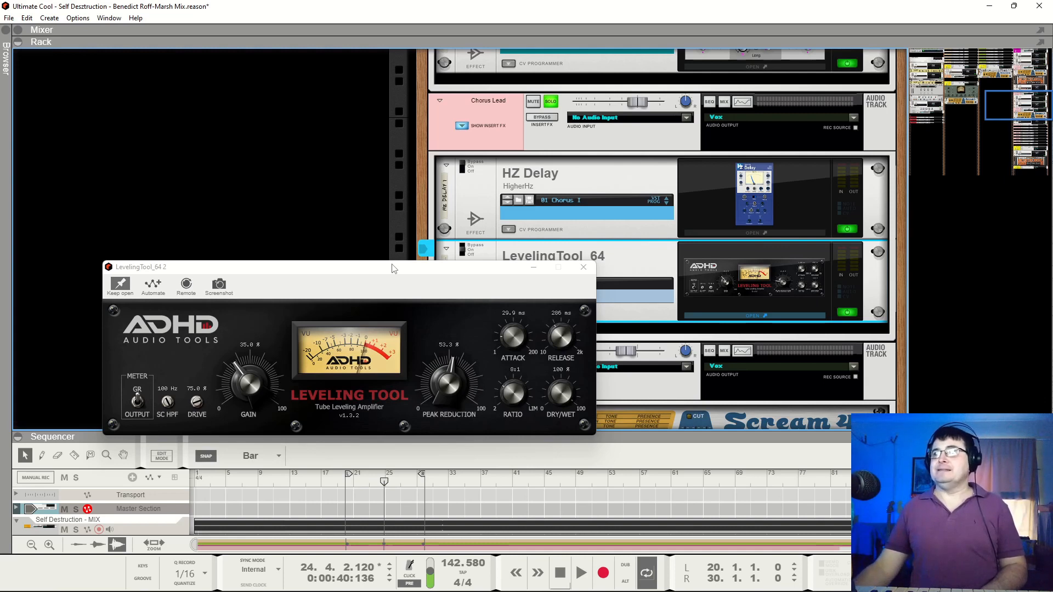
Resume playback, close the LevelingTool_64 settings, re-enable HZ Delay and open its settings, stopping at bar 29
key("space")
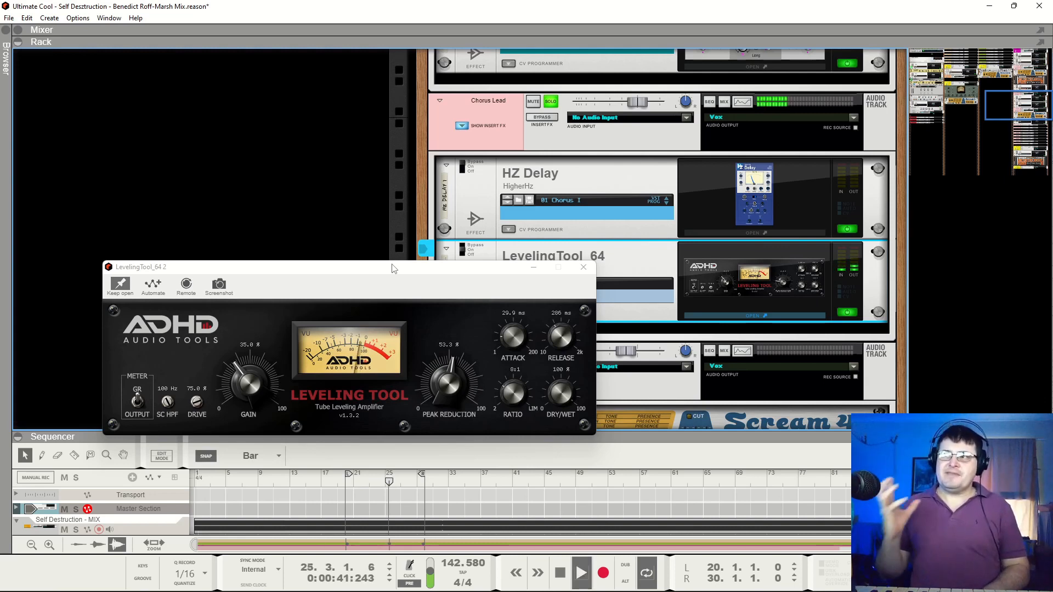
left_click(584, 267)
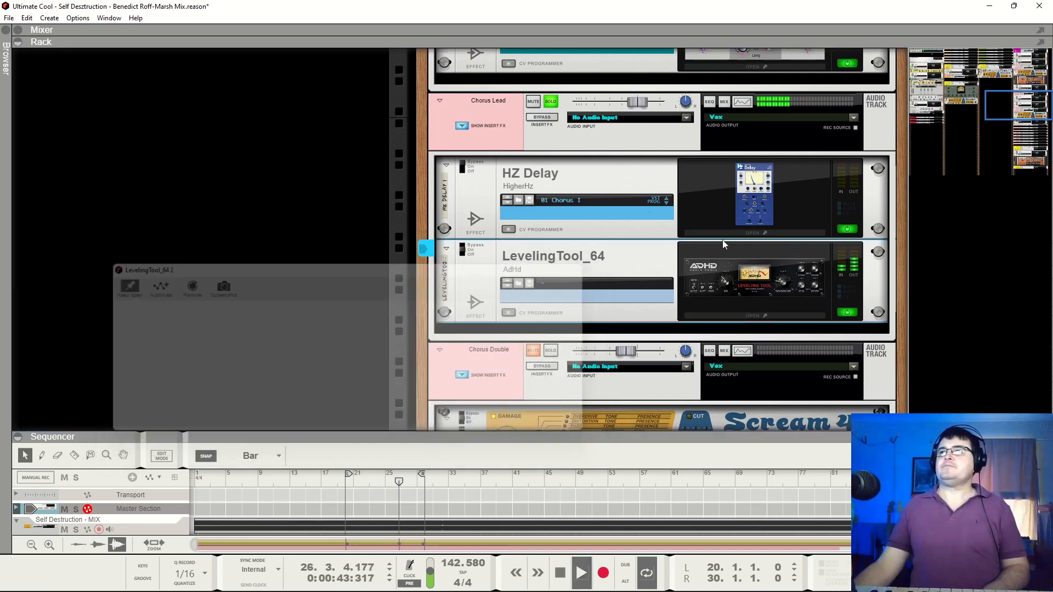
left_click(469, 166)
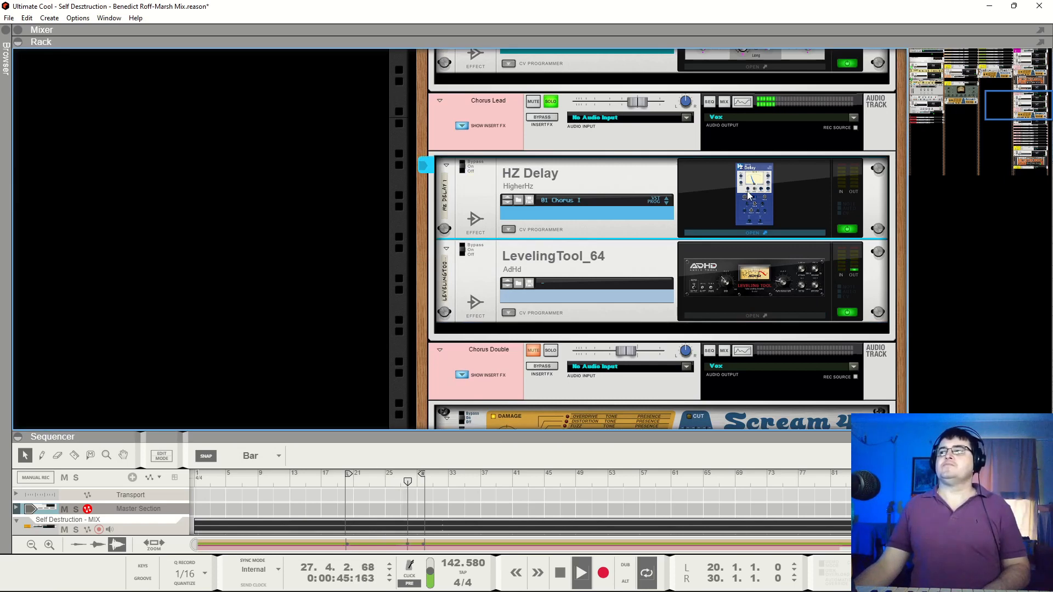
left_click_drag(329, 591, 401, 102)
key("space")
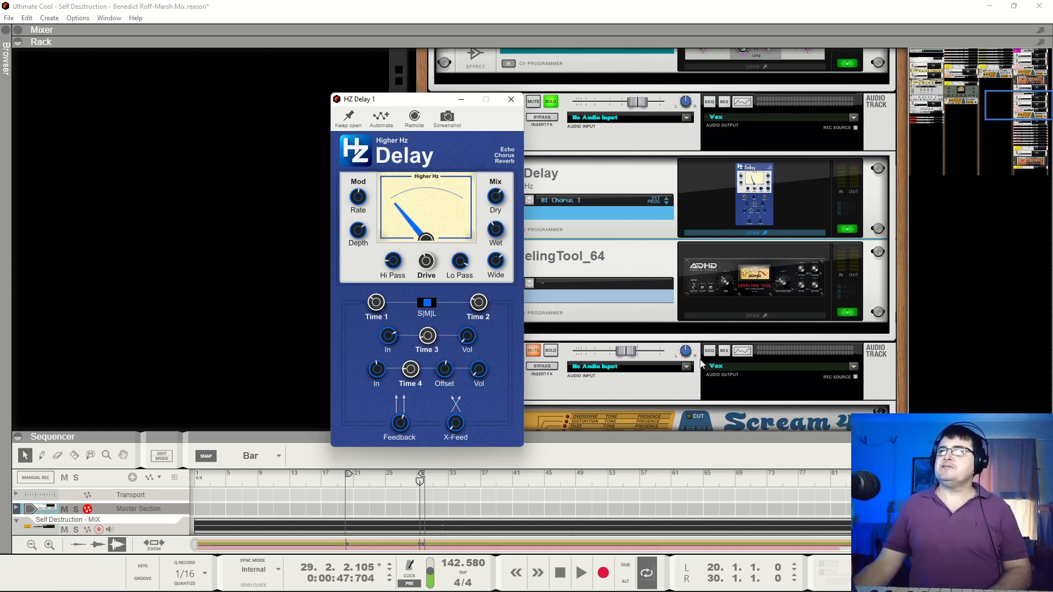
Bypass LevelingTool_64 and audition the Chorus Lead with the HZ Delay settings kept open, stopping at bar 25
key("space")
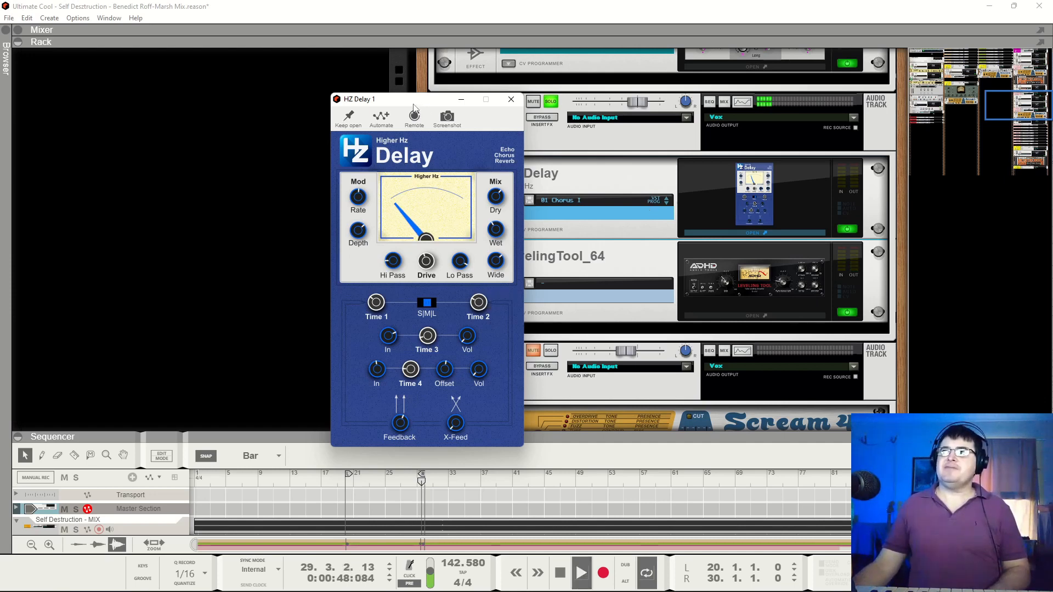
left_click_drag(413, 104, 244, 81)
left_click(467, 240)
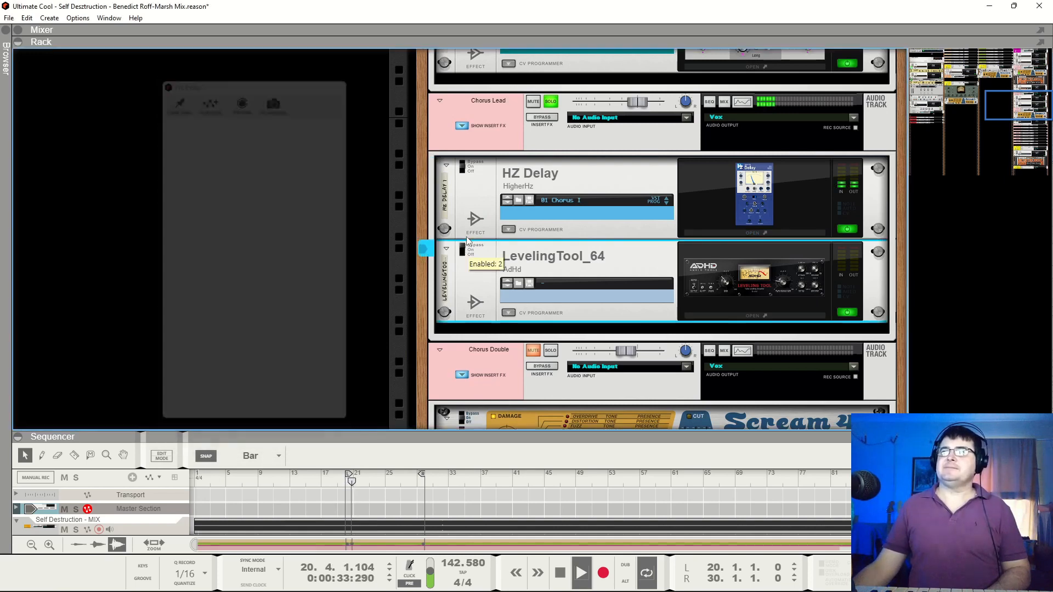
left_click(791, 183)
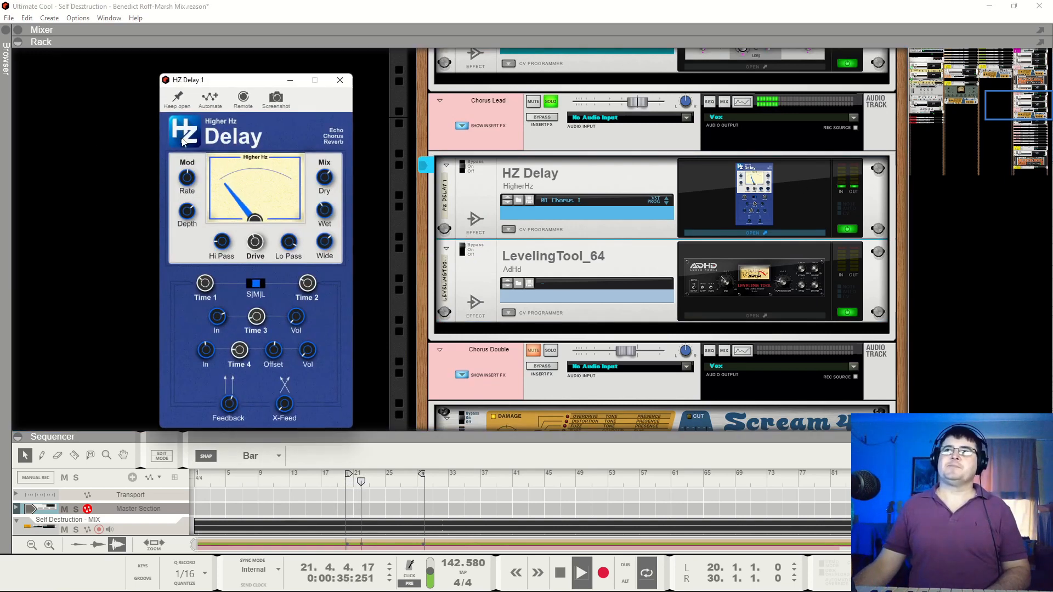
left_click(176, 98)
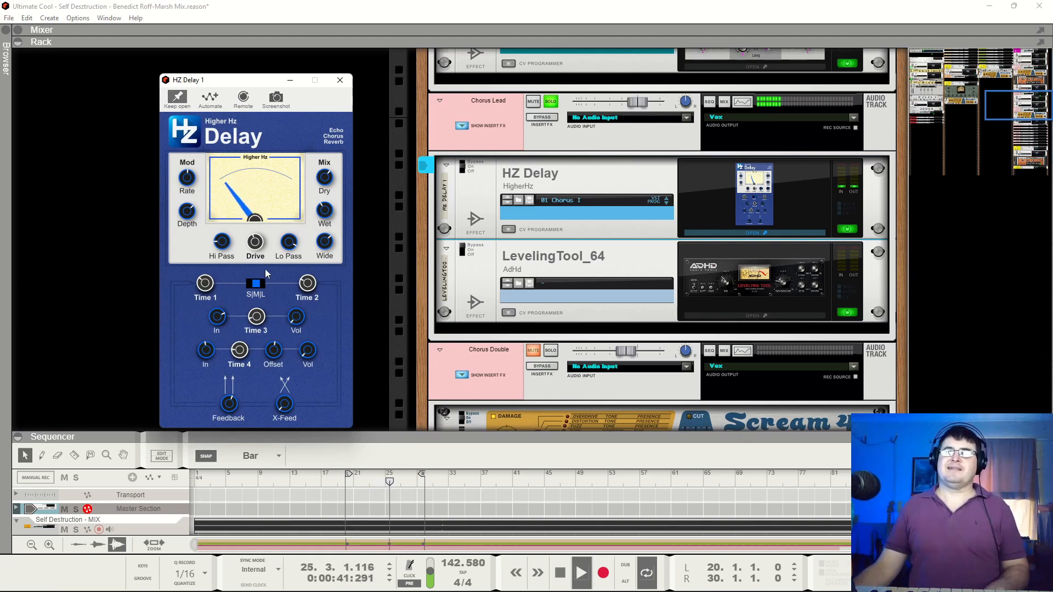
key("space")
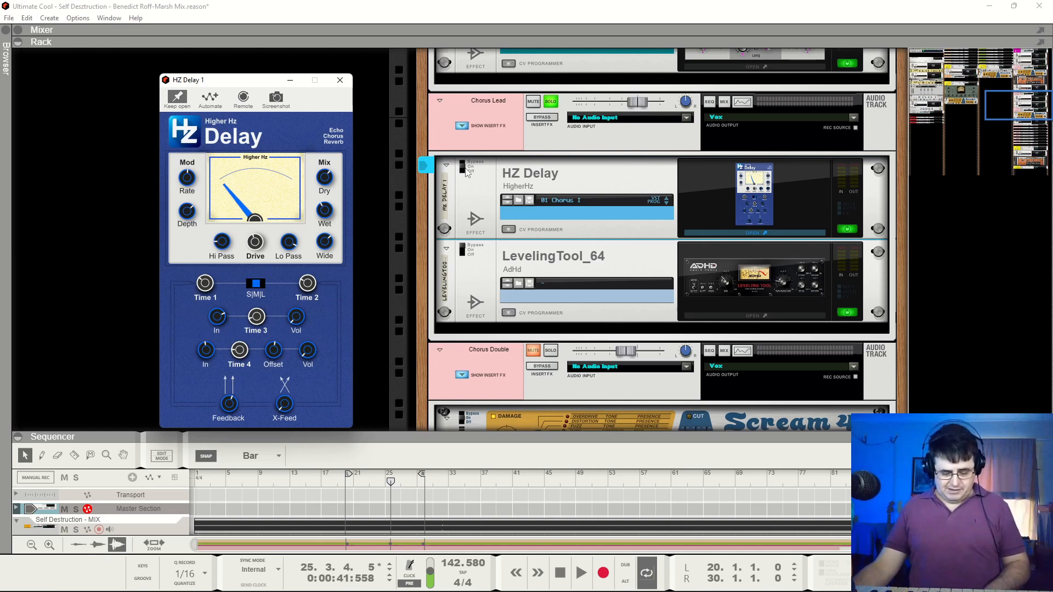
Re-enable LevelingTool_64, audition the Chorus Lead with a stop at bar 29, then resume playback and close the HZ Delay settings
left_click(467, 255)
key("space")
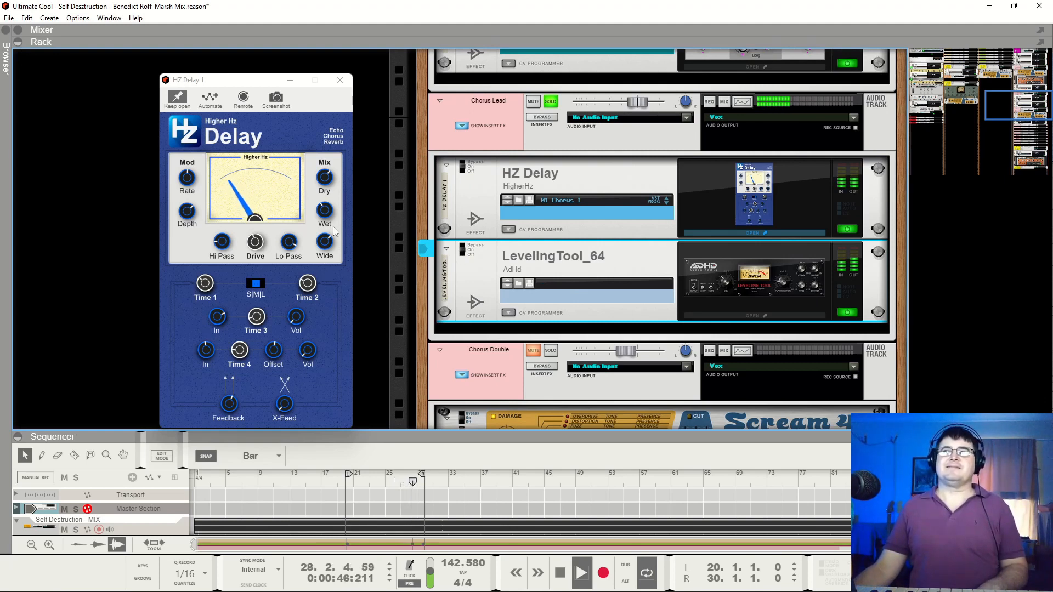
key("space")
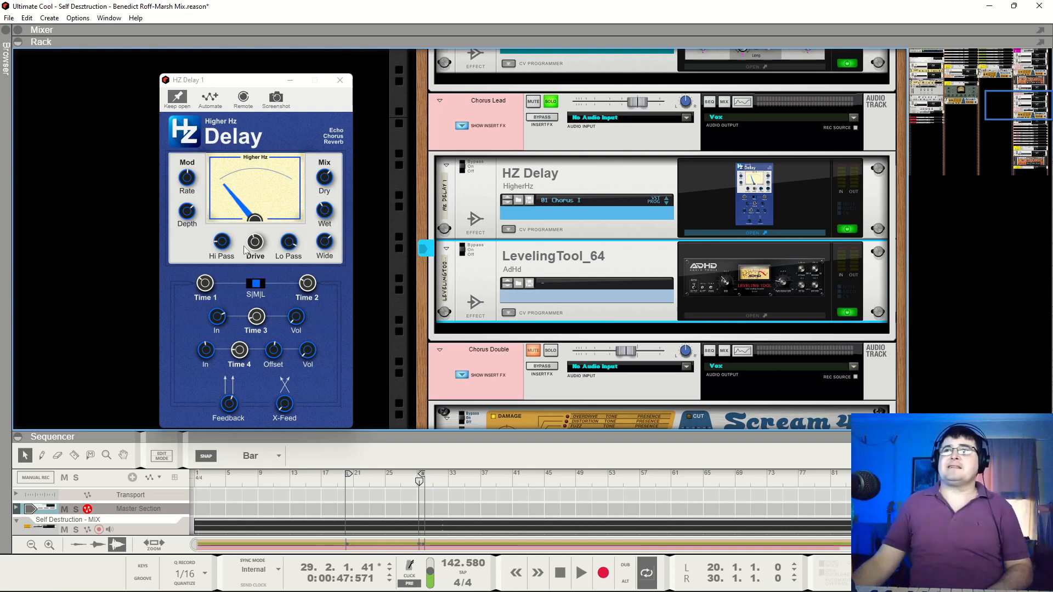
key("space")
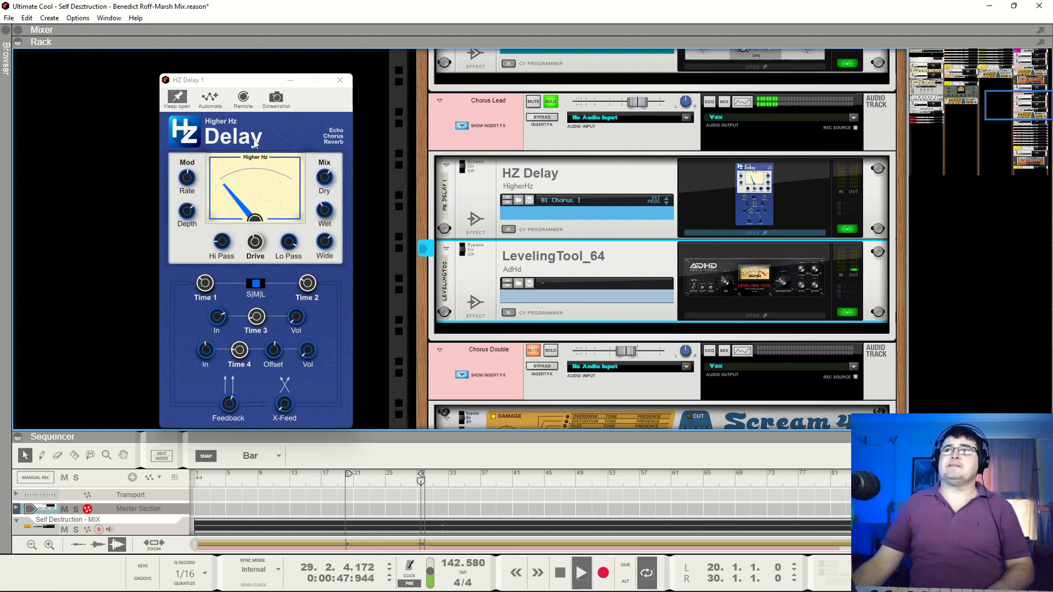
left_click(340, 80)
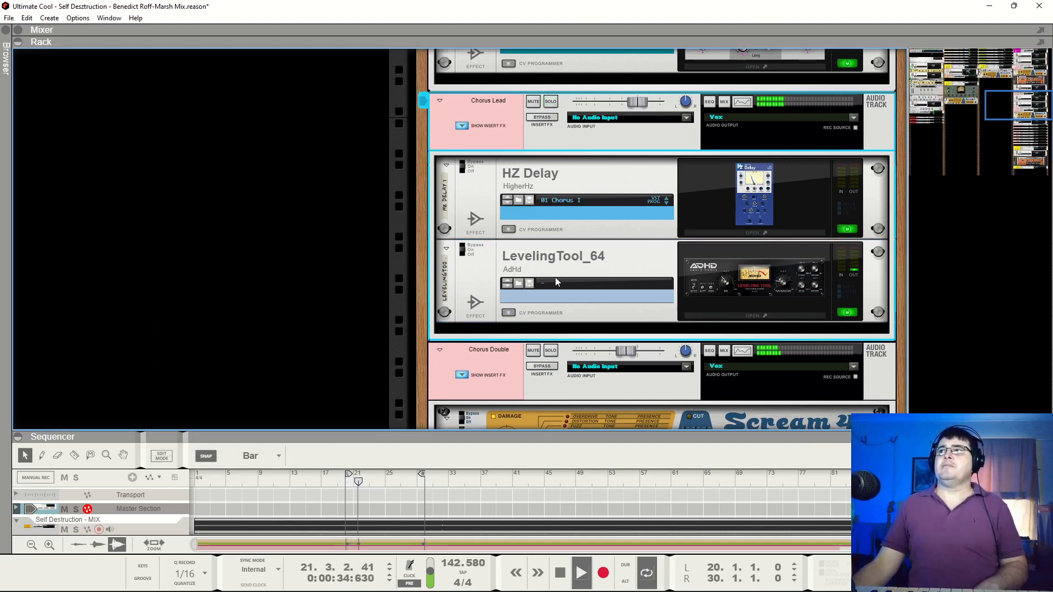
Switch the solo from the Chorus Lead to the Chorus Double, show its Scream 4 and EchoNest inserts, and stop at bar 22
left_click(551, 350)
scroll(661, 236, "down", 3)
scroll(658, 204, "down", 1)
key("space")
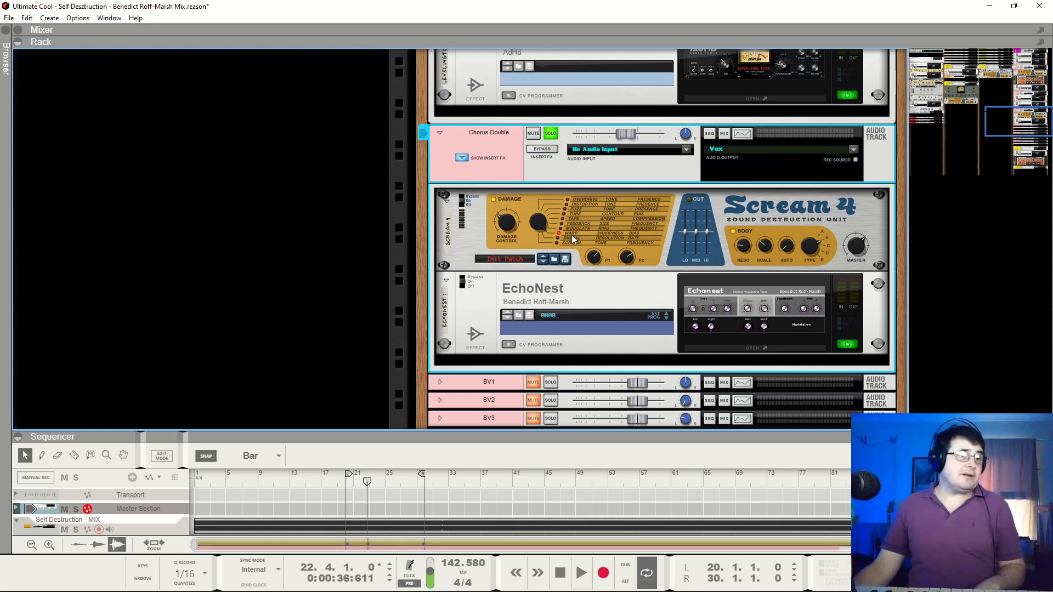
Bypass EchoNest and Scream 4 on the Chorus Double during playback, re-enable only Scream 4, and stop at bar 25
key("space")
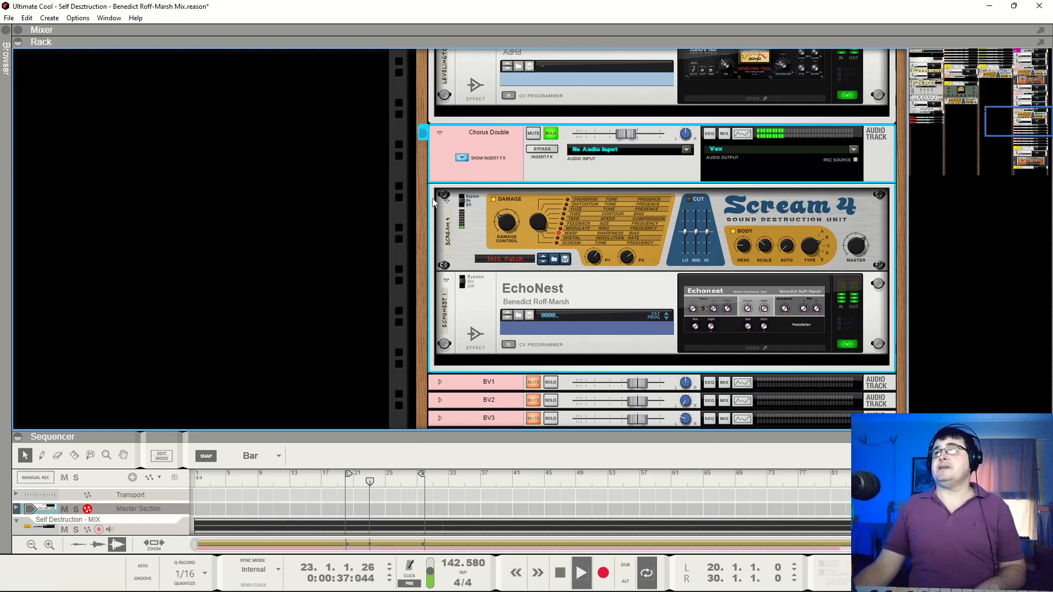
left_click(462, 291)
left_click(471, 194)
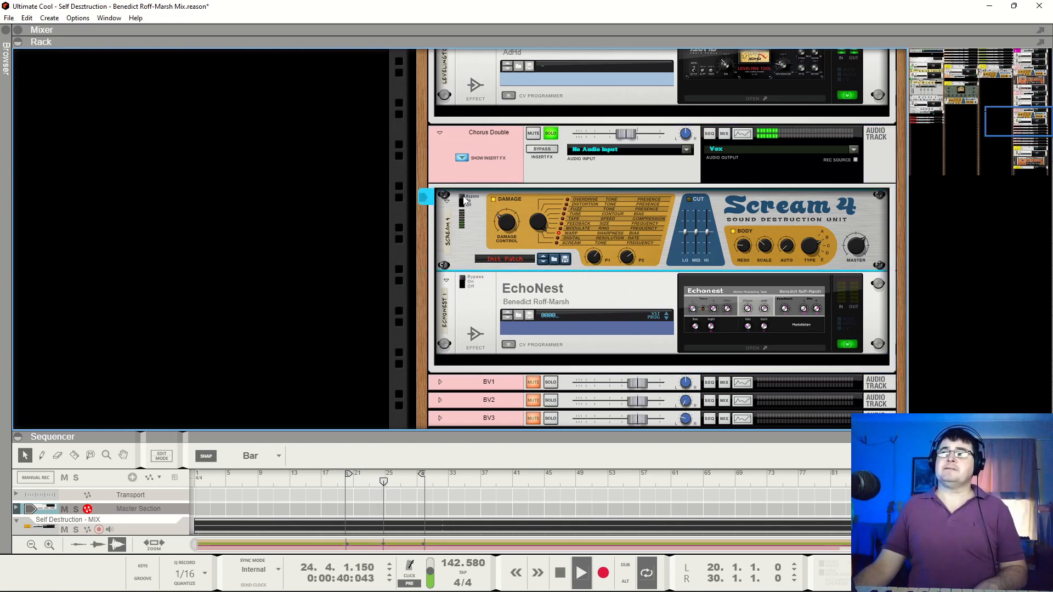
left_click(470, 199)
key("space")
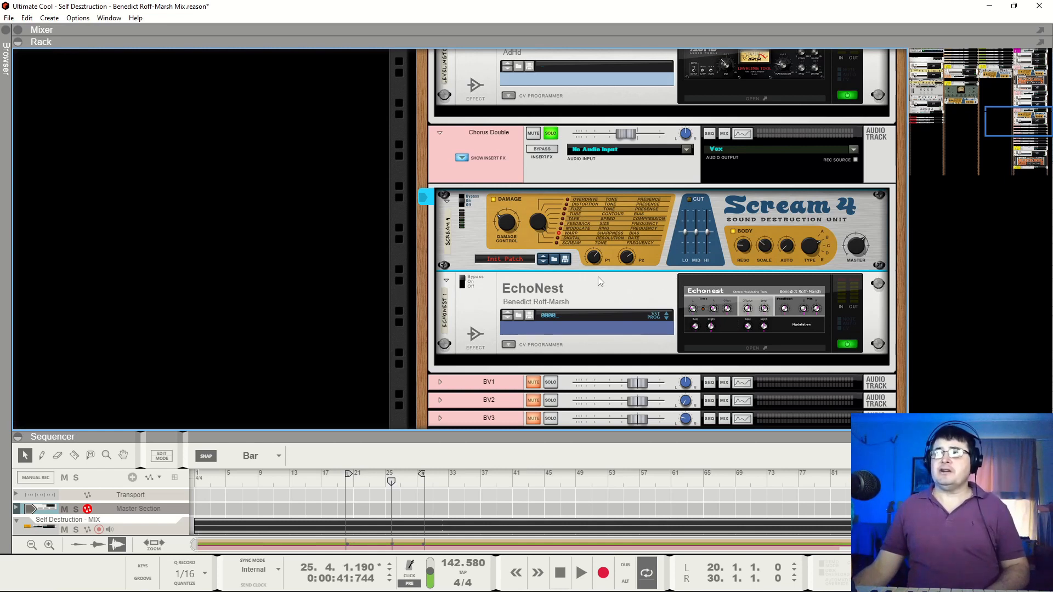
Audition the Chorus Double through Scream 4 alone, toggling its Body section, and stop at bar 28
key("space")
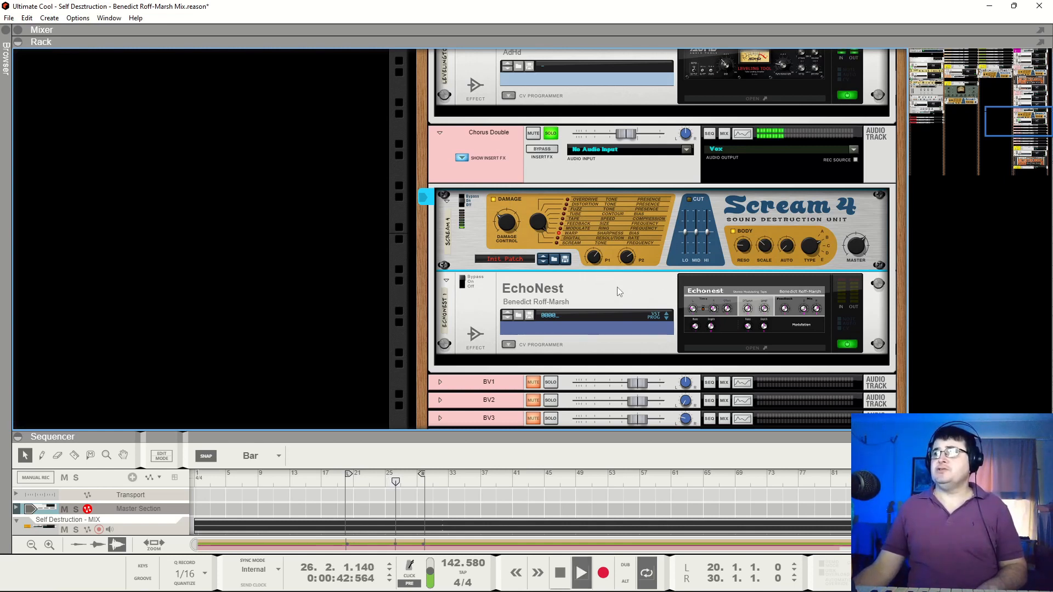
left_click(734, 233)
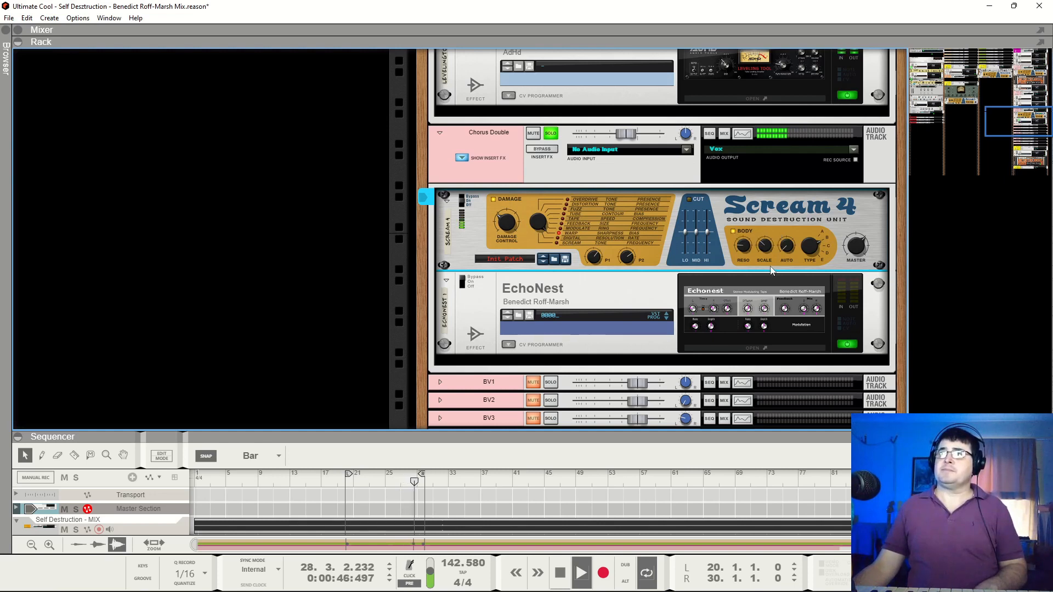
key("space")
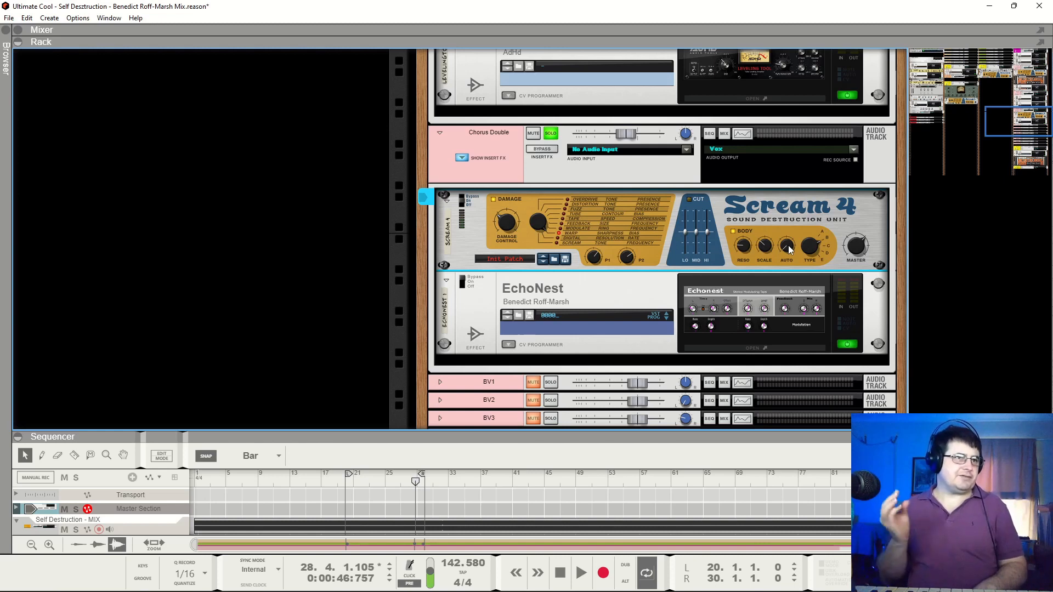
mouse_move(788, 245)
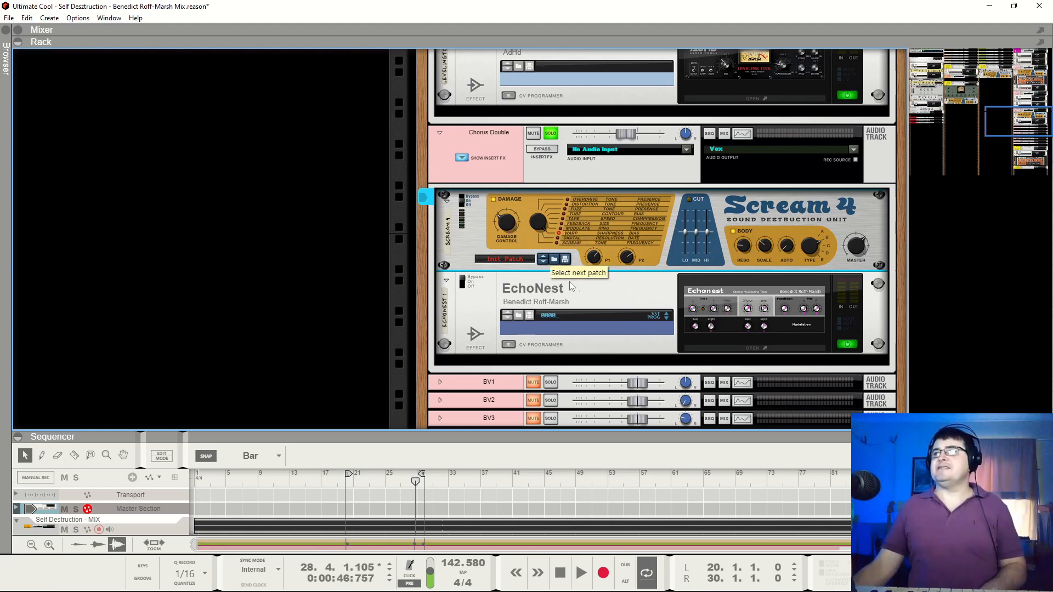
Solo the Chorus Lead during playback, compare it with the Chorus Double soloed and unsoloed, and stop at bar 23 with both soloed
key("space")
scroll(652, 244, "up", 5)
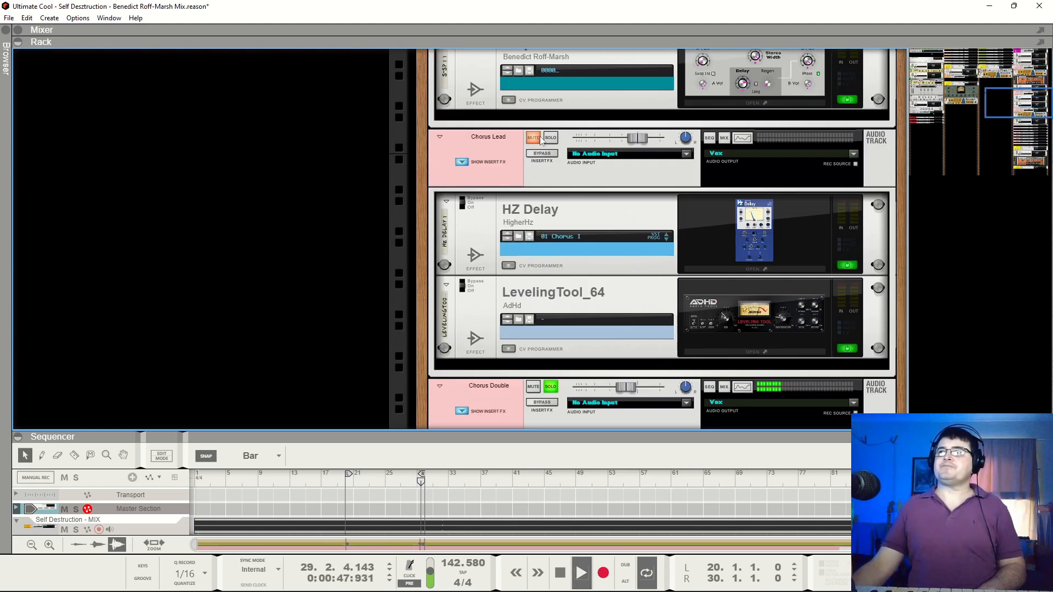
left_click(652, 244)
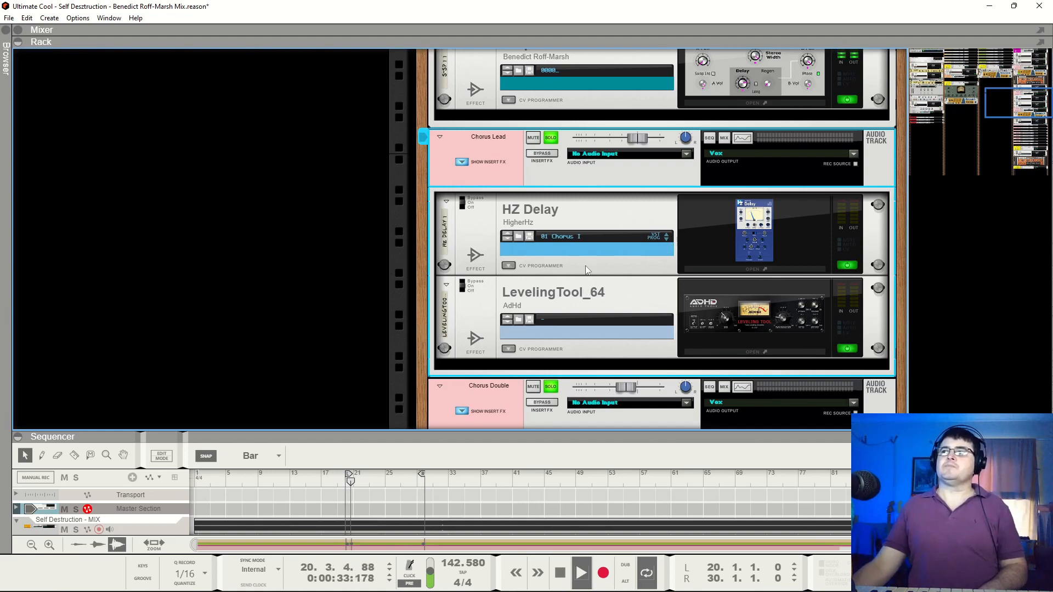
left_click(551, 387)
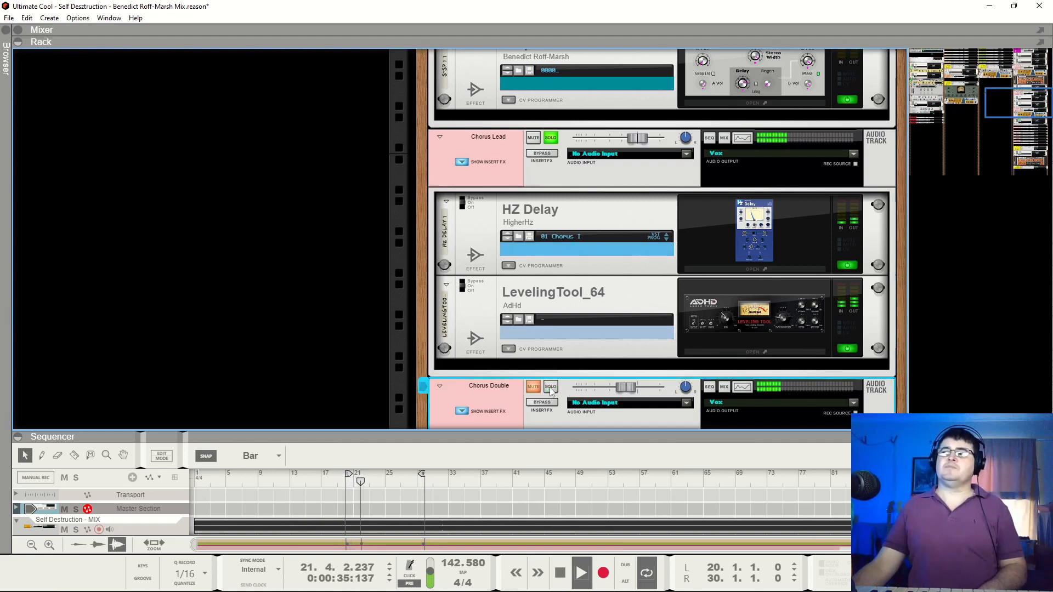
left_click(550, 388)
scroll(549, 373, "down", 4)
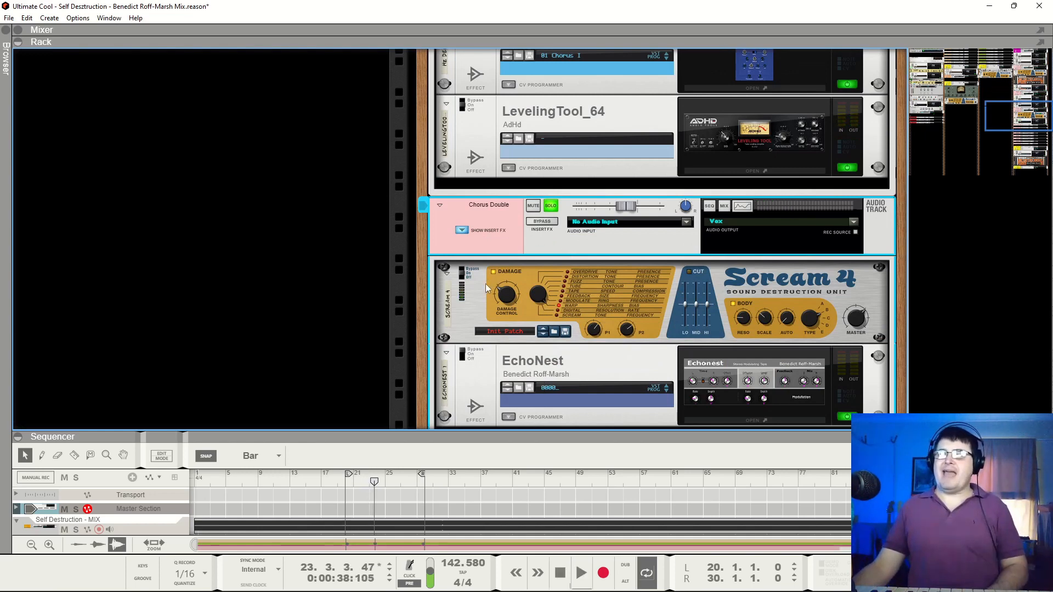
Take the Chorus Lead out of solo and re-enable EchoNest on the Chorus Double while playing the track
left_click(467, 355)
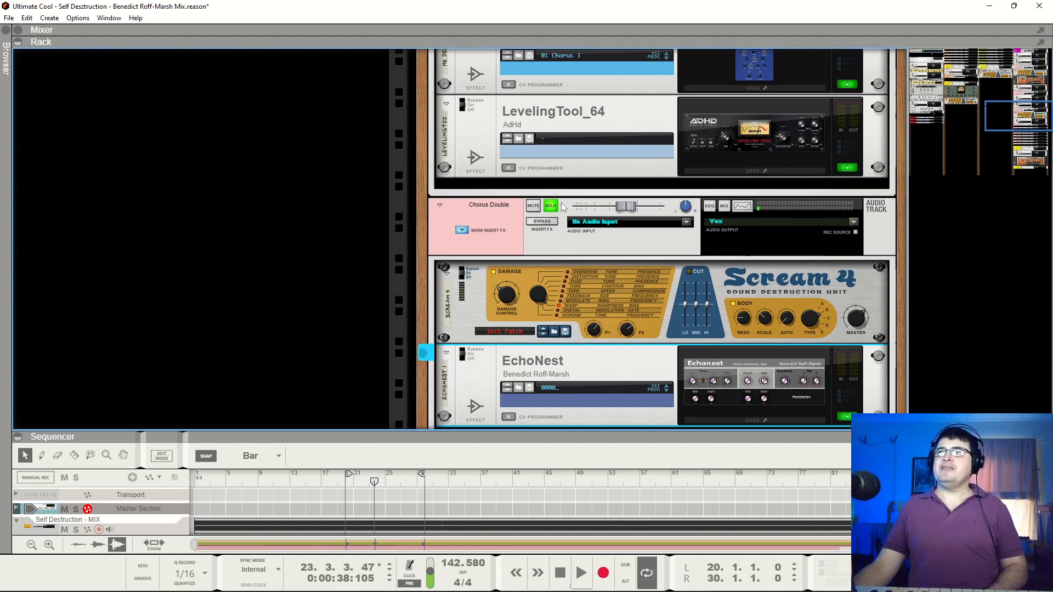
scroll(561, 203, "up", 1)
scroll(558, 200, "up", 3)
left_click(553, 105)
key("space")
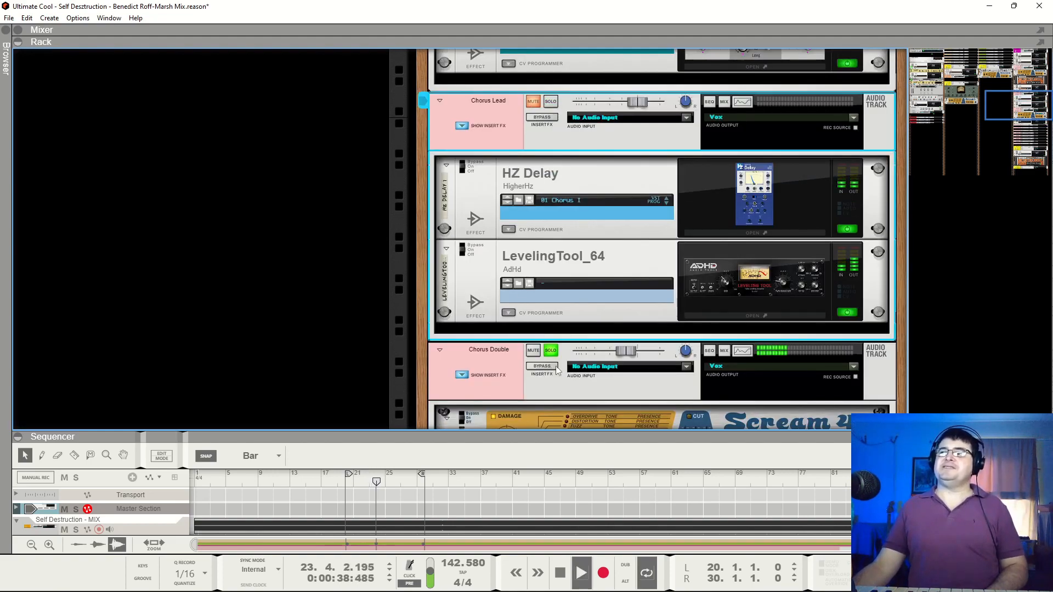
scroll(689, 327, "down", 5)
left_click(466, 313)
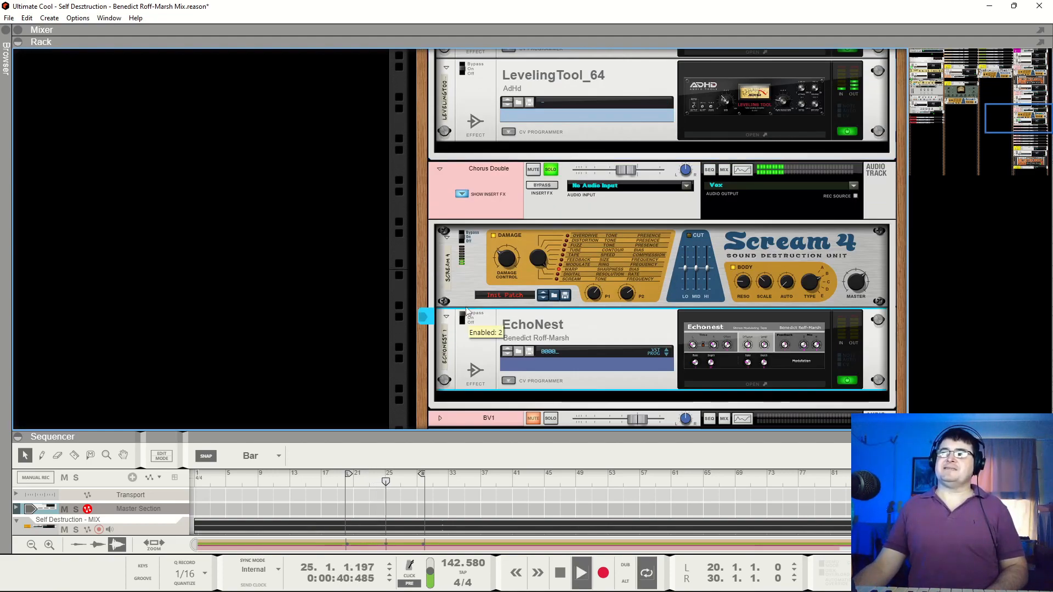
Open the EchoNest settings and keep them open while auditioning the Chorus Double, stopping at bar 24
left_click(762, 353)
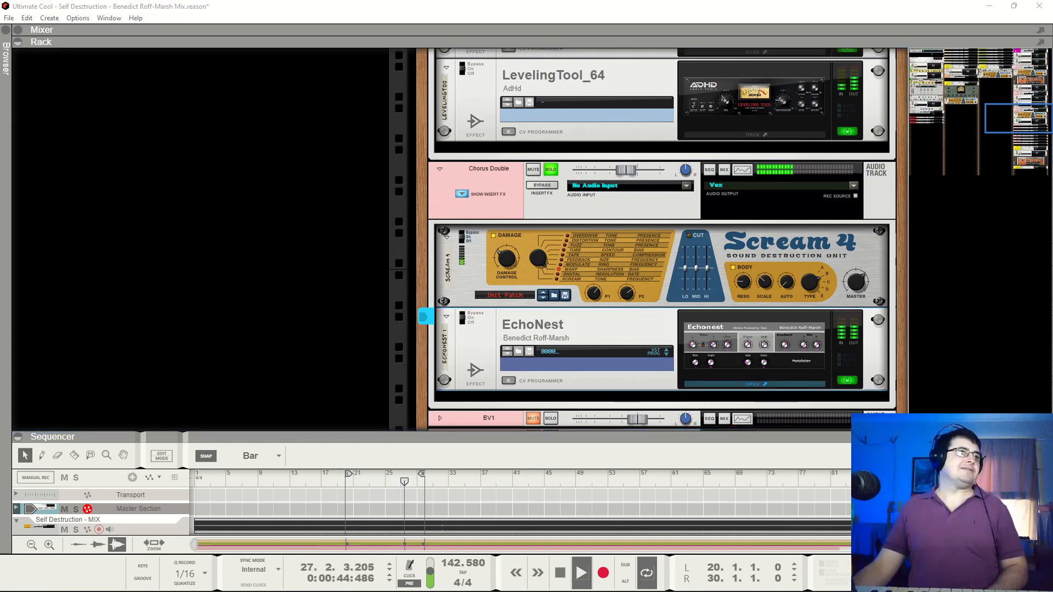
left_click_drag(365, 286, 409, 244)
left_click(300, 264)
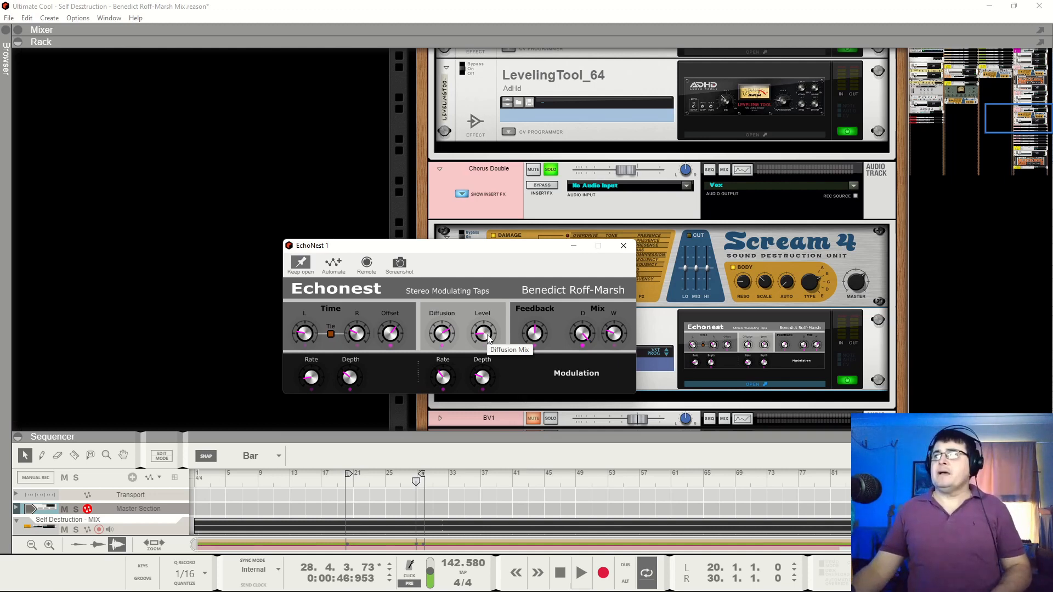
key("space")
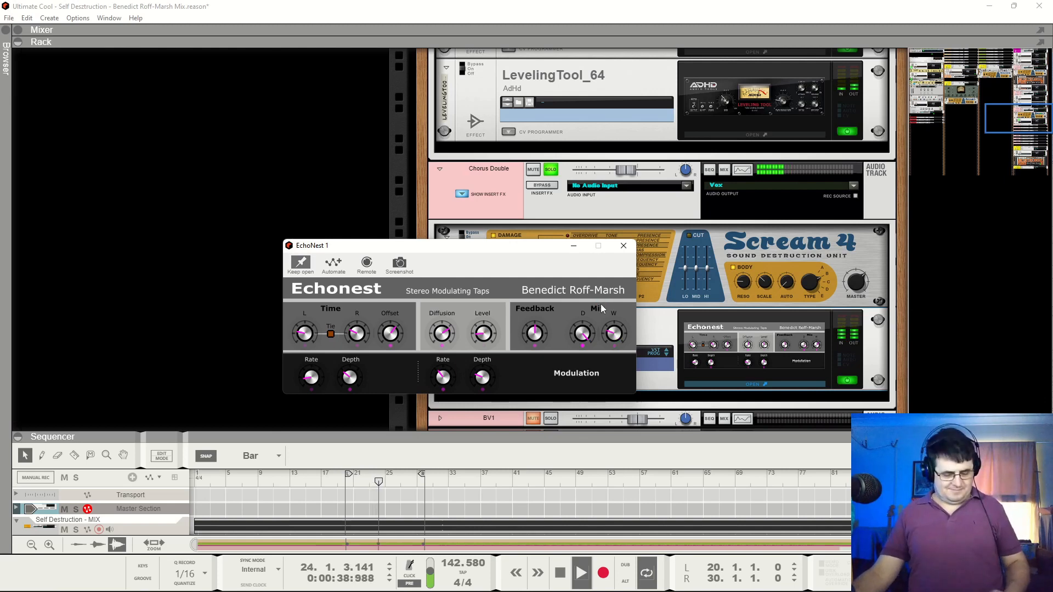
key("space")
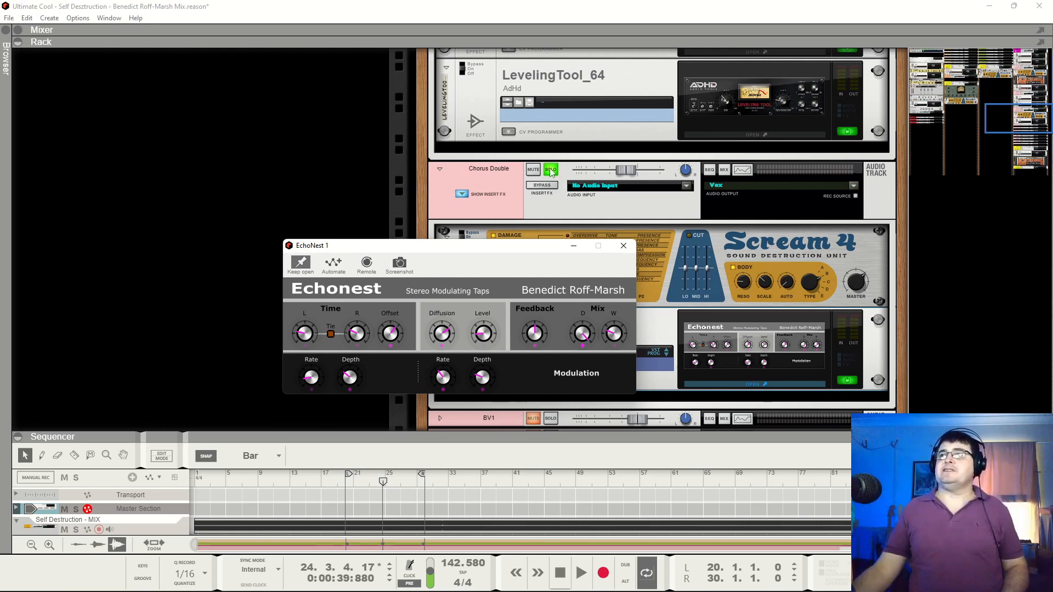
Solo the Chorus Lead alongside the Chorus Double during playback and move the EchoNest settings window clear of the rack
scroll(551, 165, "up", 5)
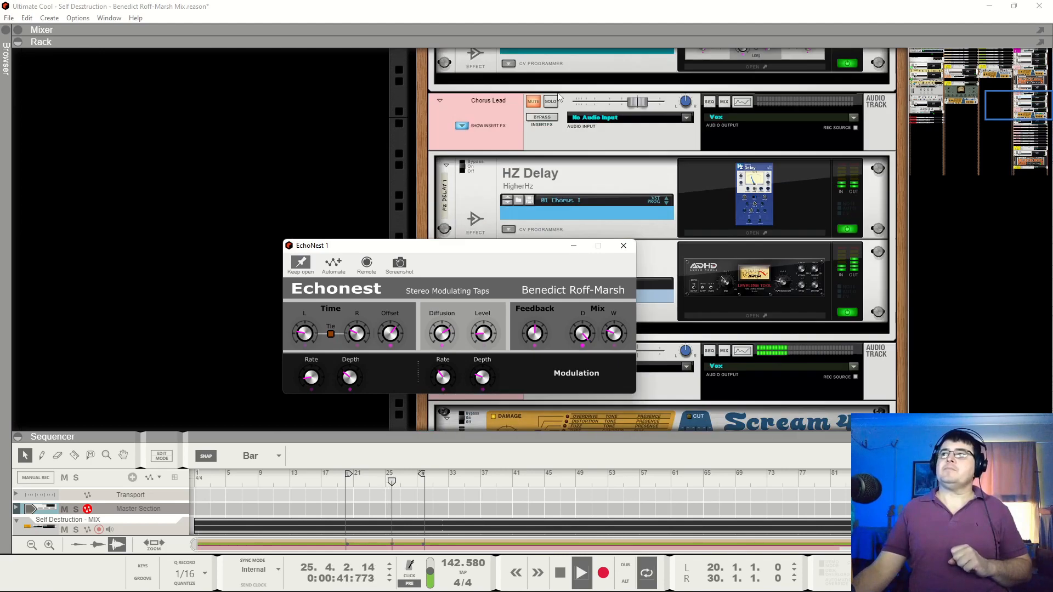
left_click(551, 101)
left_click_drag(398, 246, 172, 90)
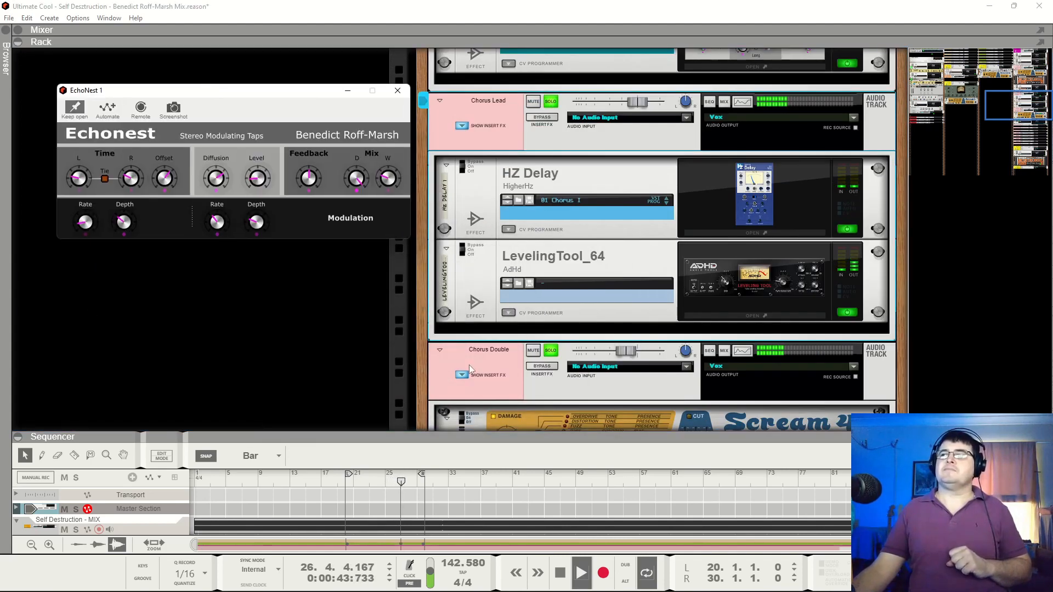
Compare both soloed chorus vocals with Scream 4 and EchoNest bypassed and re-enabled, stopping at bar 23
scroll(470, 370, "down", 3)
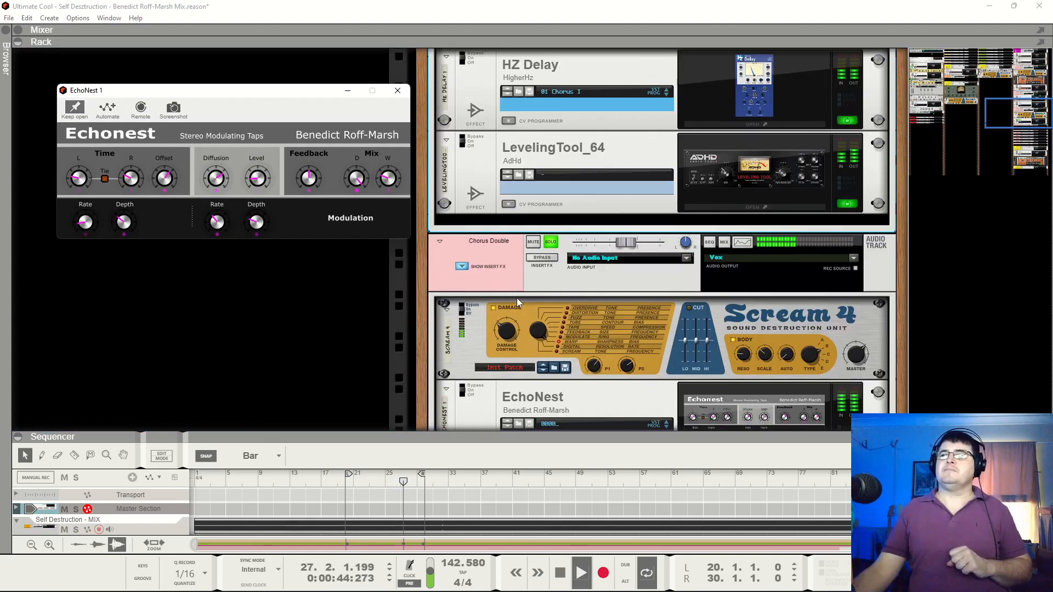
left_click(463, 308)
left_click(463, 388)
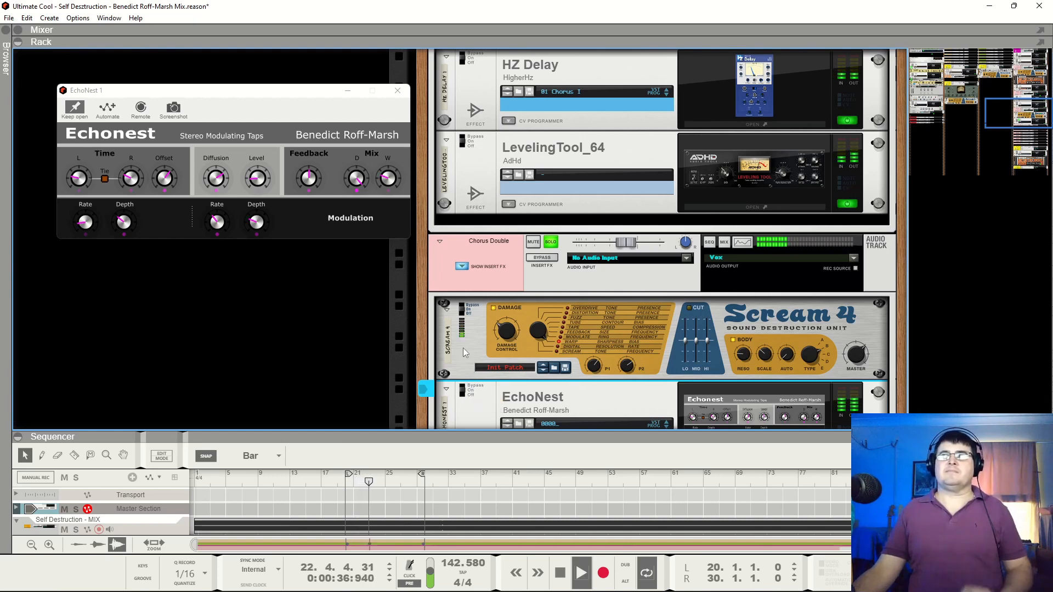
key("space")
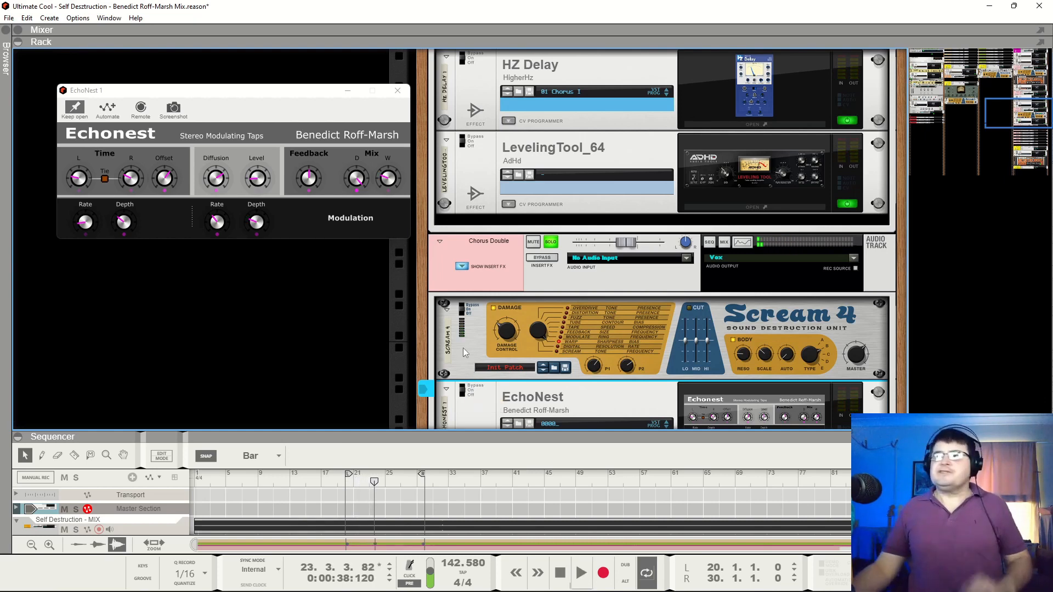
Close the EchoNest settings and take both the Chorus Lead and the Chorus Double out of solo
left_click(397, 90)
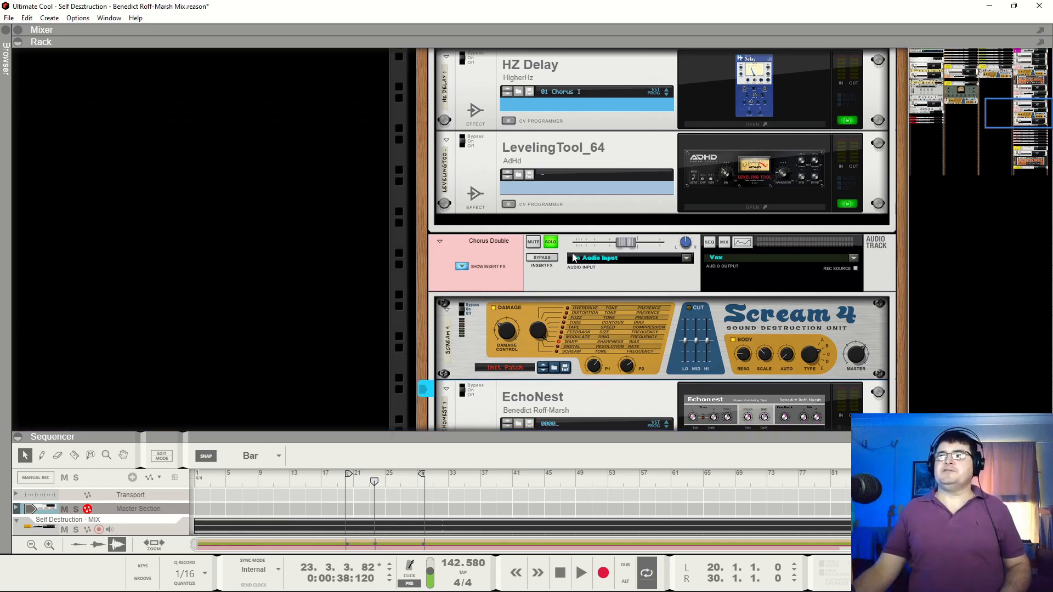
scroll(565, 252, "up", 5)
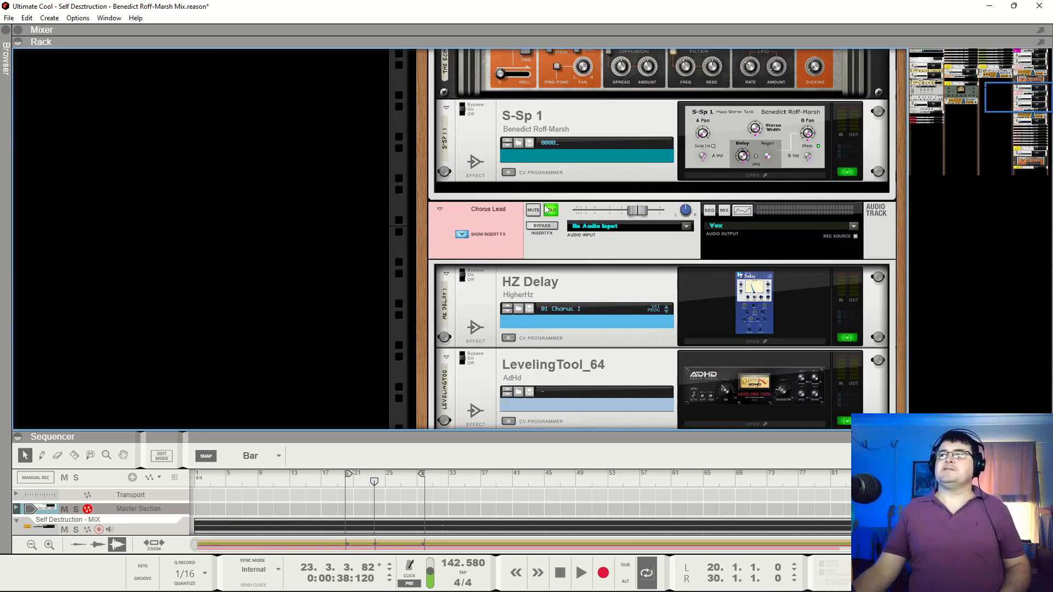
left_click(548, 210)
scroll(392, 497, "down", 4)
Play the full mix from bar 12 and bring the Chorus Lead and Chorus Double tracks into view in the sequencer
mouse_move(374, 482)
left_mouse_down()
mouse_move(257, 481)
mouse_move(285, 477)
left_mouse_up()
key("space")
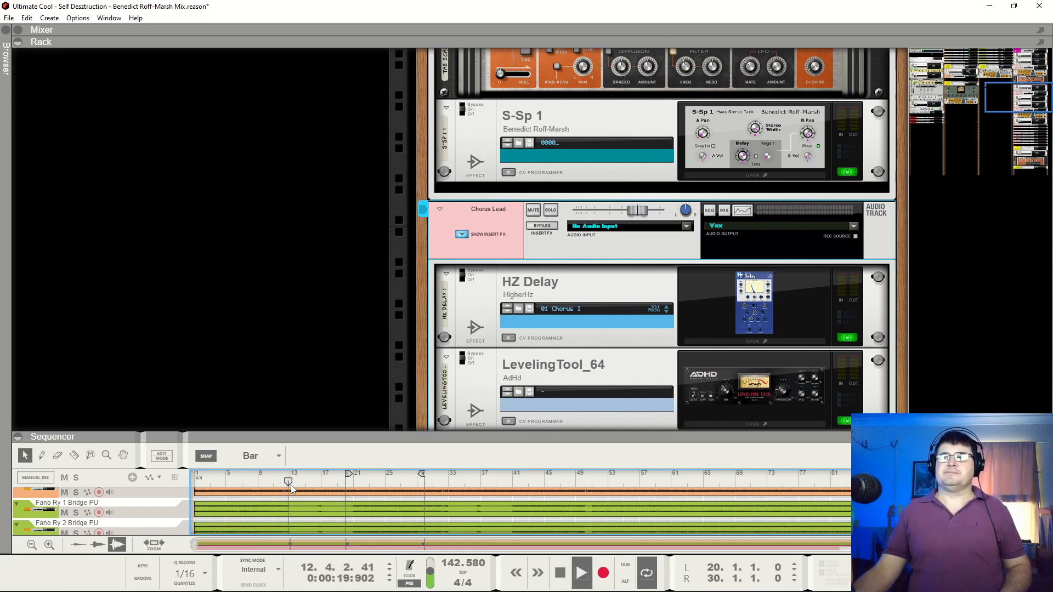
scroll(386, 494, "down", 2)
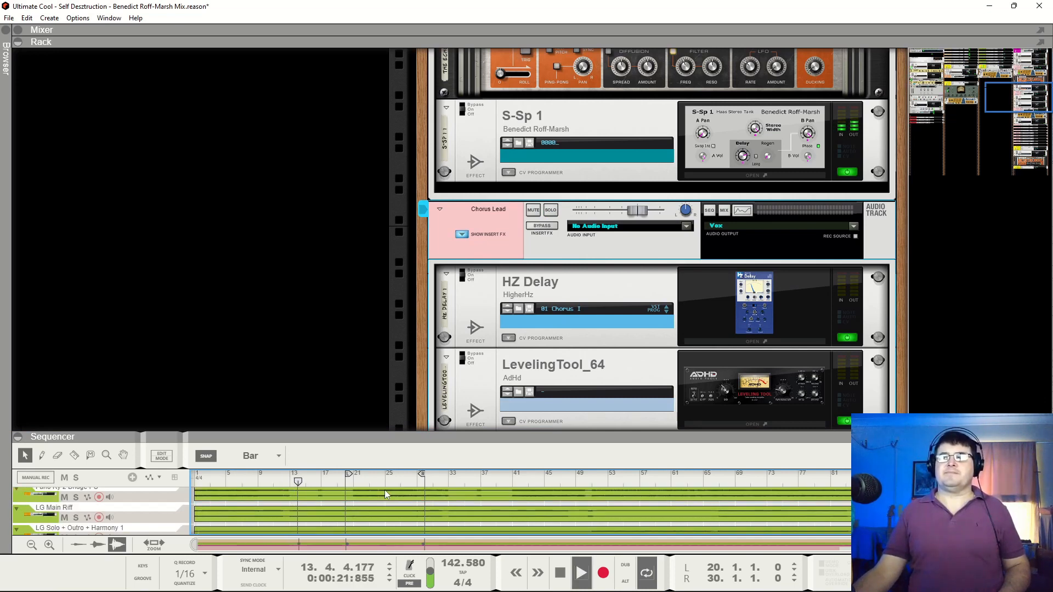
scroll(384, 489, "down", 2)
scroll(387, 488, "down", 2)
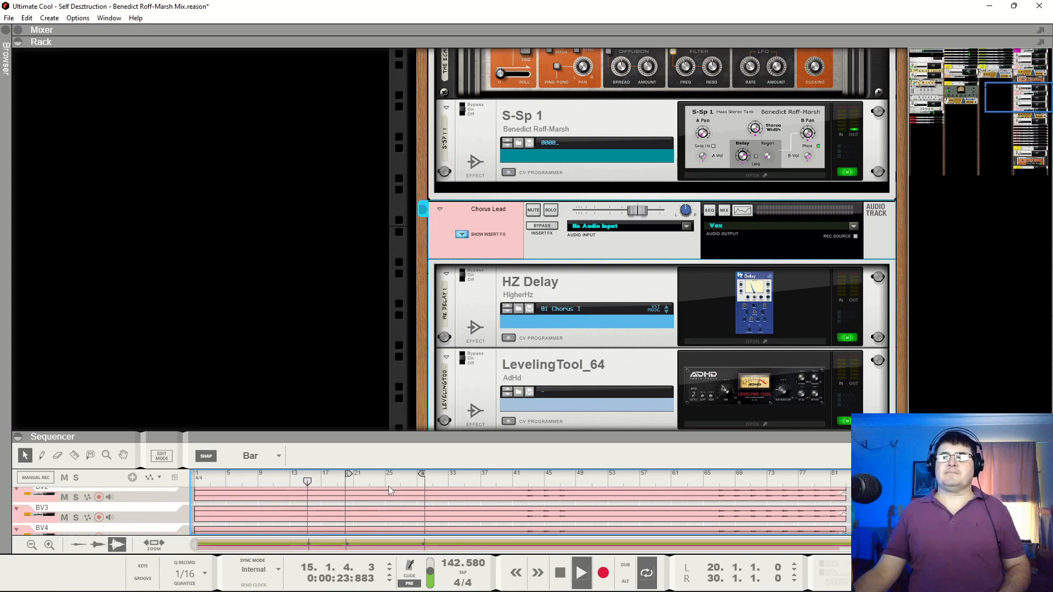
scroll(388, 489, "down", 2)
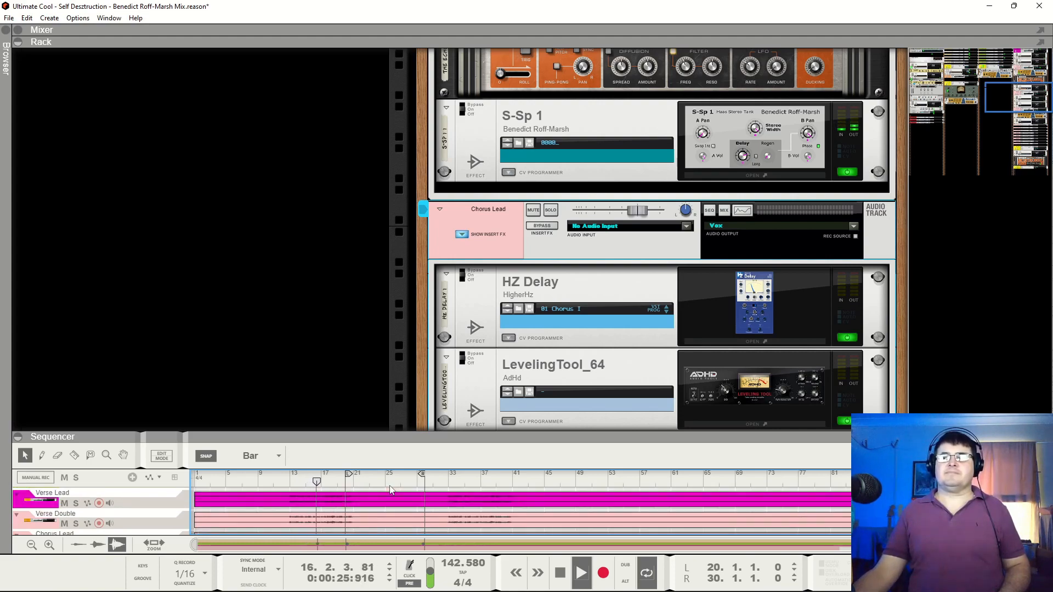
scroll(391, 489, "down", 2)
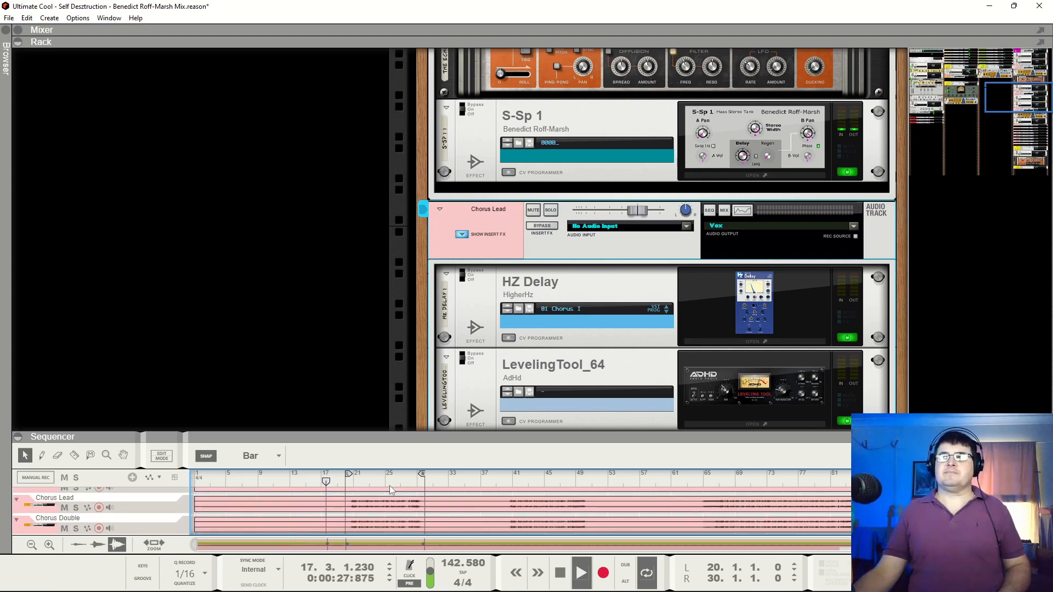
Stop playback and bring the BV1 to BV8 channels, the B Vox bus and the backing vocal sequencer tracks into view
scroll(653, 354, "down", 5)
scroll(654, 355, "down", 5)
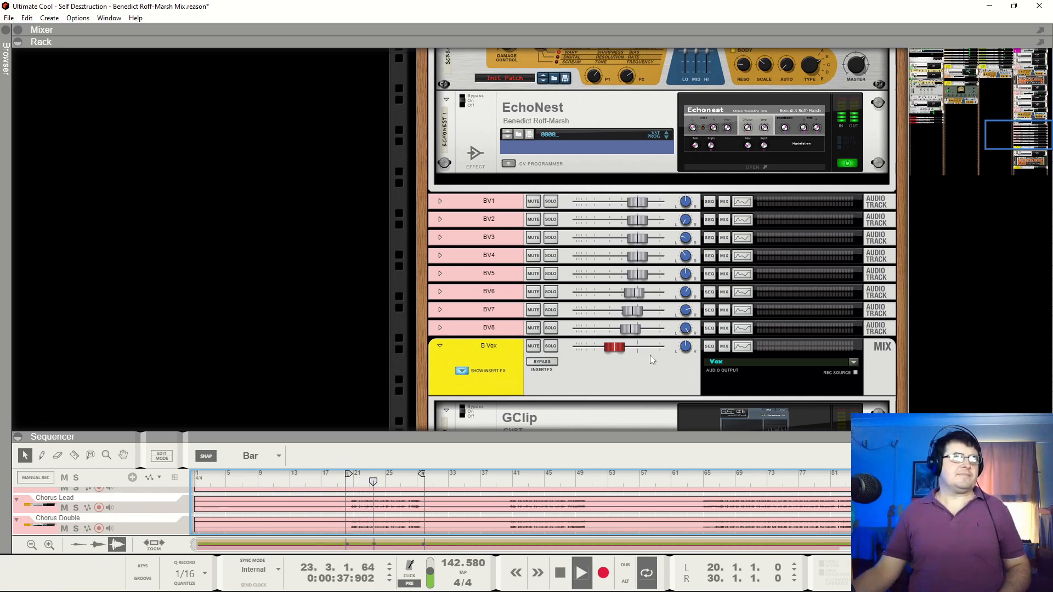
key("space")
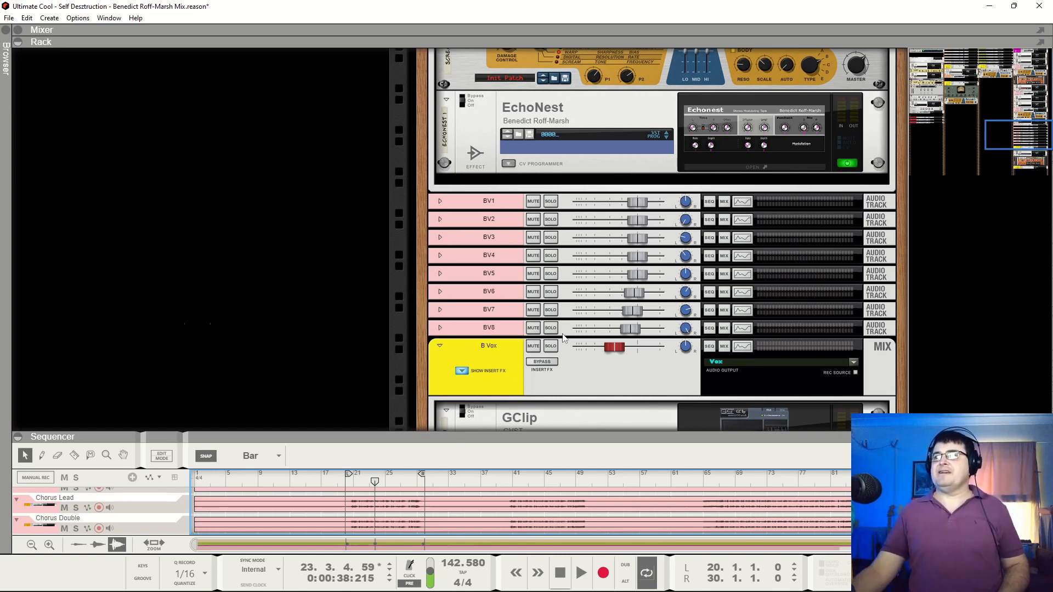
scroll(563, 339, "down", 3)
scroll(709, 495, "down", 5)
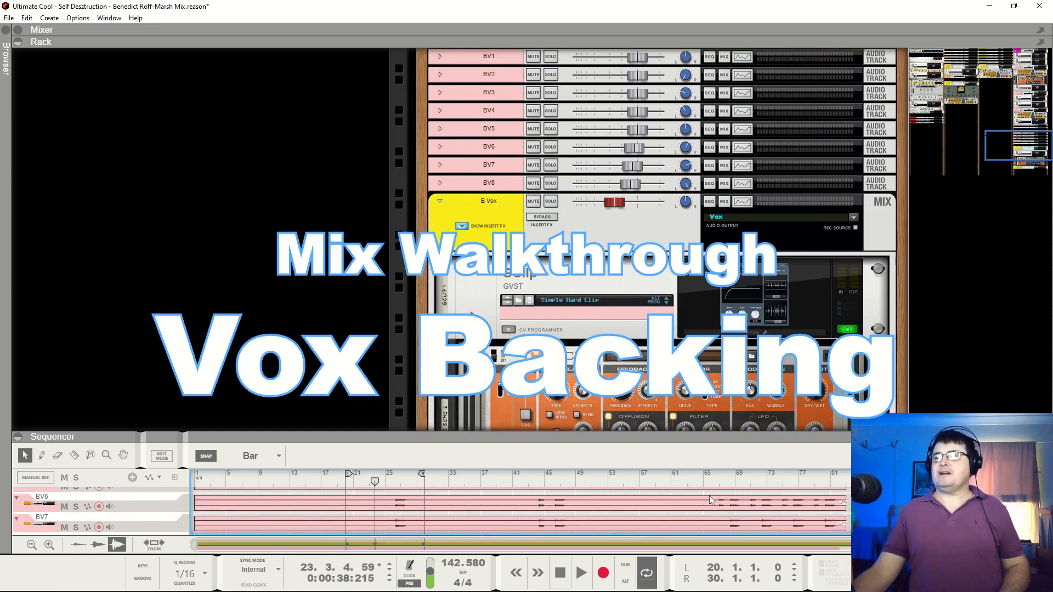
scroll(604, 195, "up", 5)
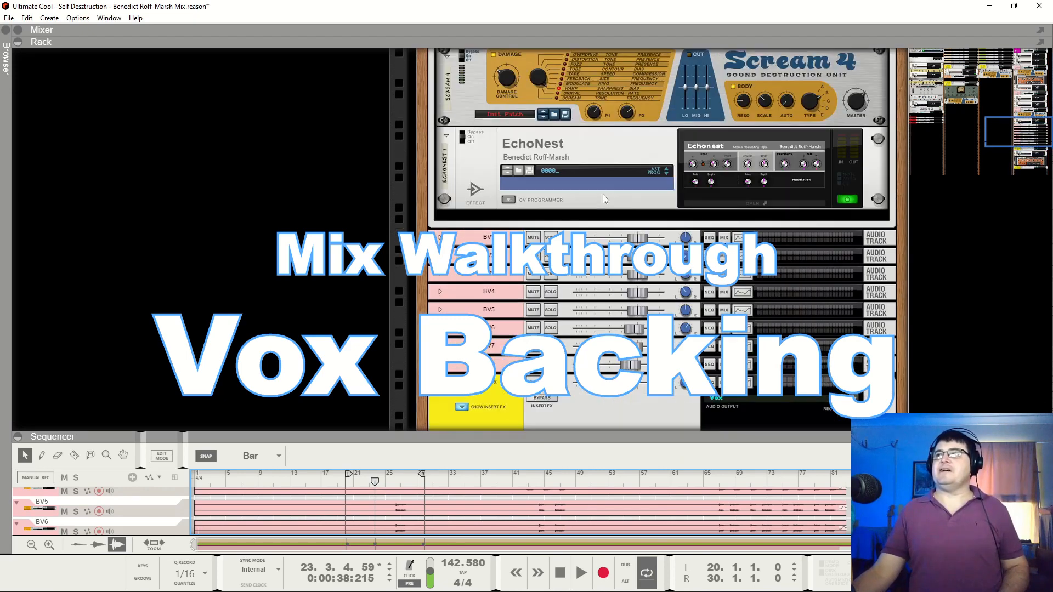
scroll(600, 203, "down", 2)
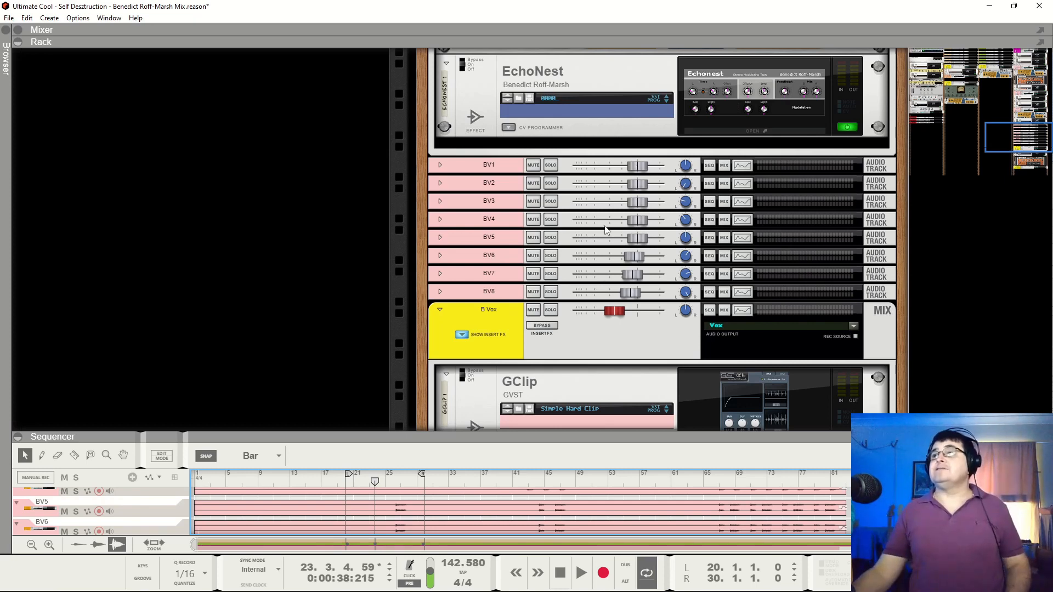
Solo the B Vox bus and play the backing vocals from about bar 26, jumping ahead to about bar 67
left_click(550, 311)
key("space")
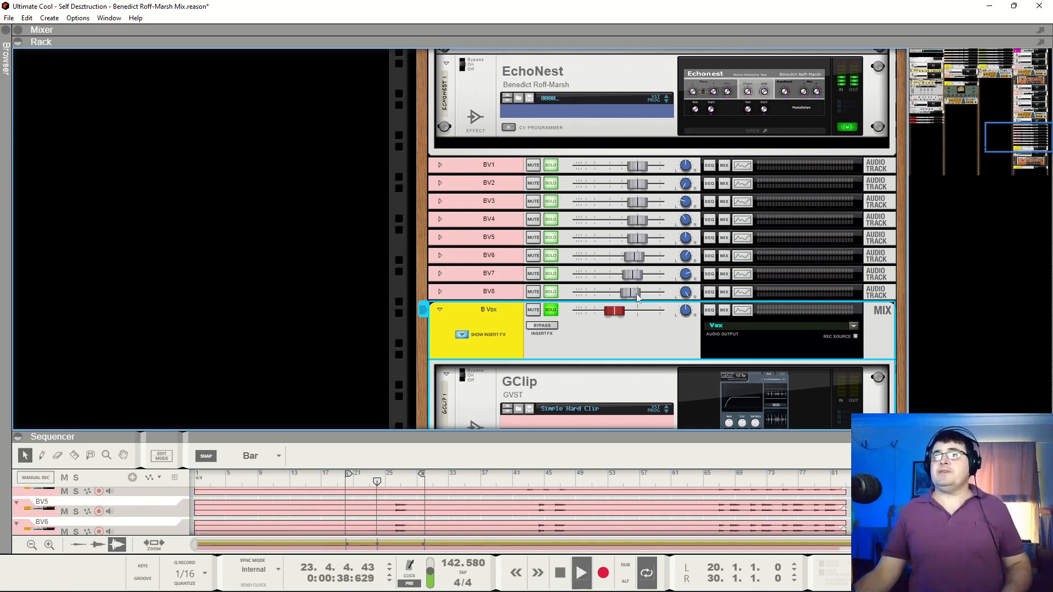
left_click(394, 482)
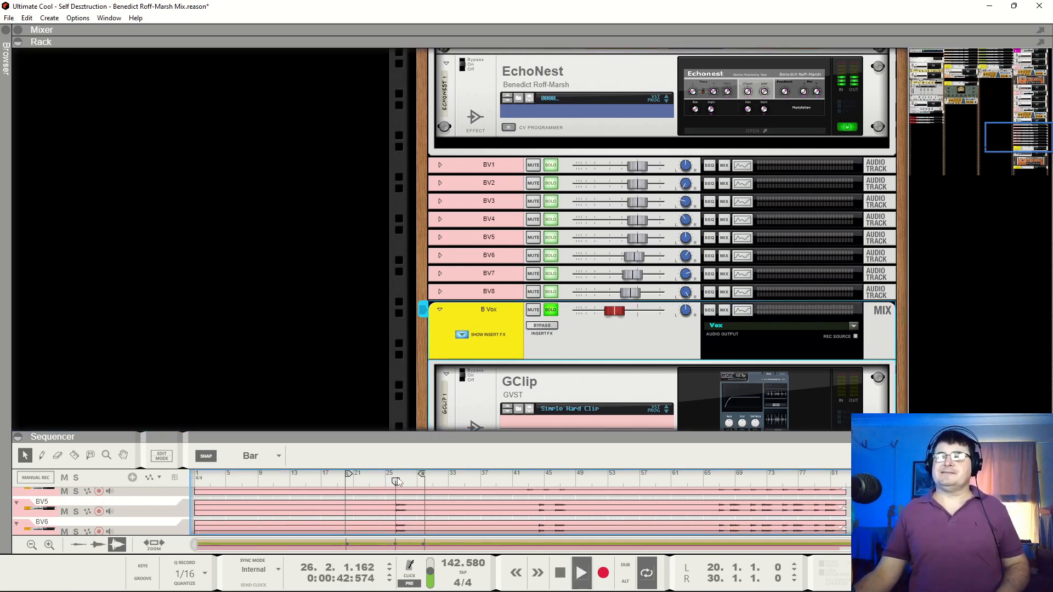
left_click(726, 480)
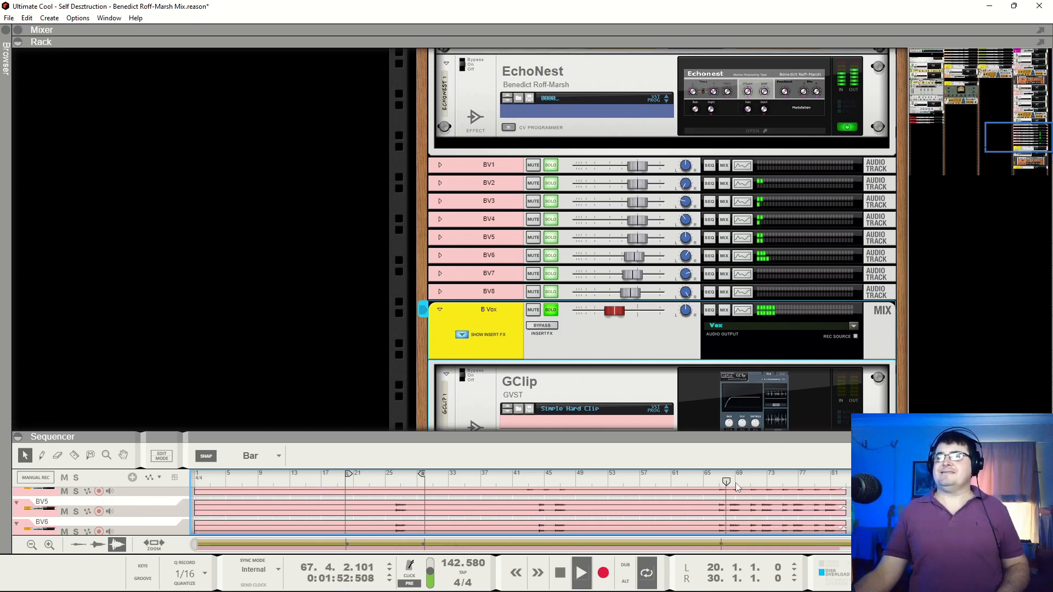
Set the loop from bar 66 to bar 83 and audition the soloed backing vocals within it, stopping at bar 77
left_click(724, 477, "ctrl")
left_click_drag(724, 476, 717, 475)
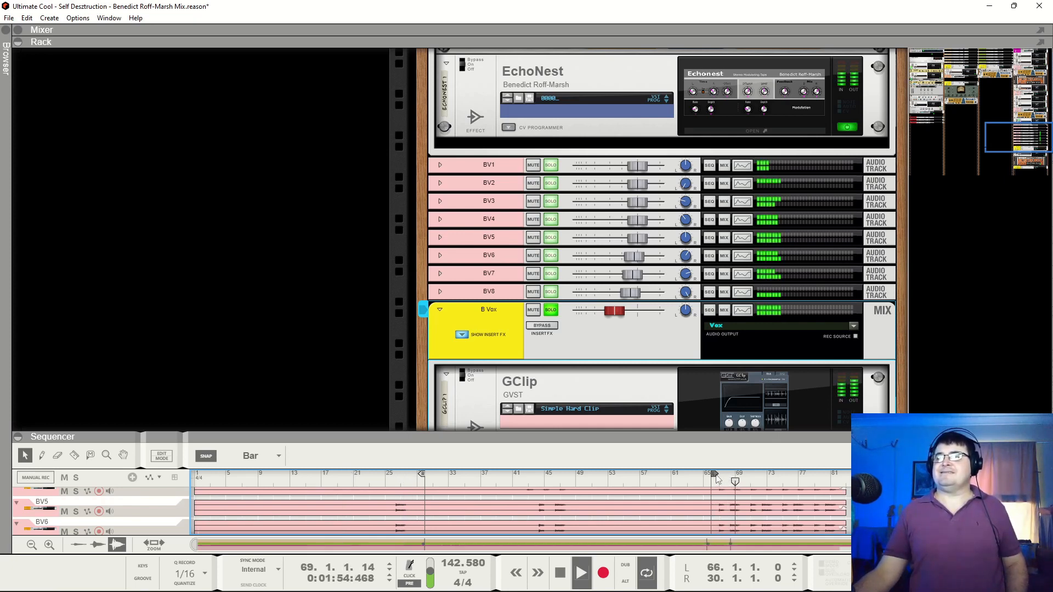
left_click(844, 478, "alt")
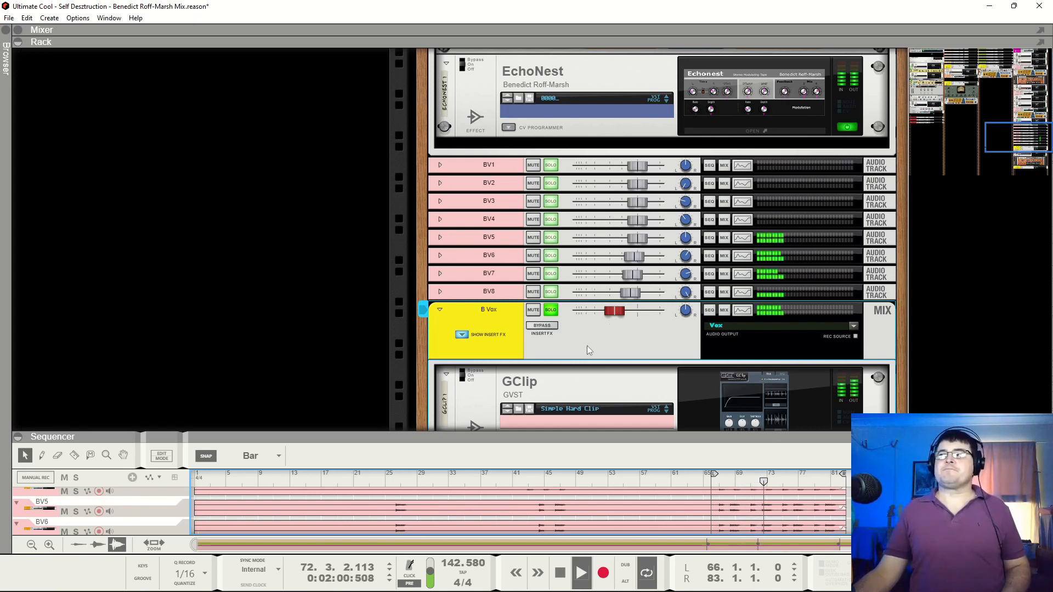
key("space")
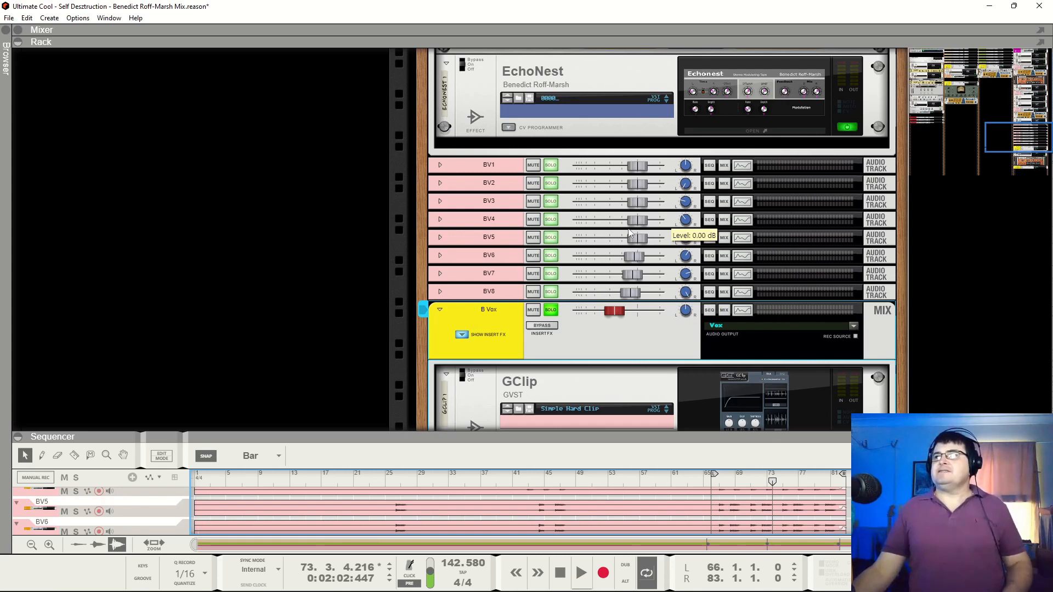
key("space")
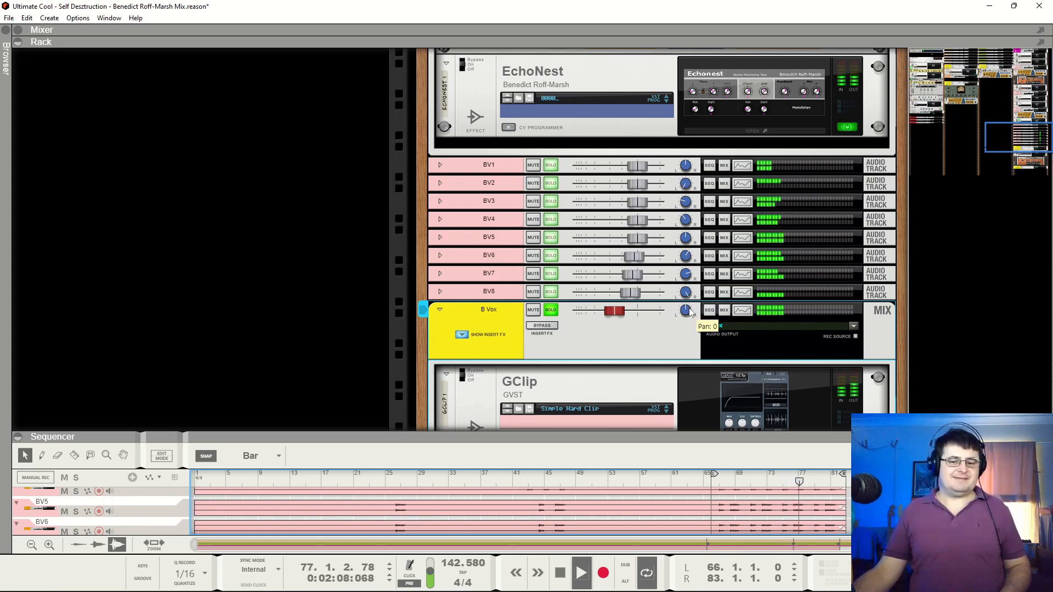
key("space")
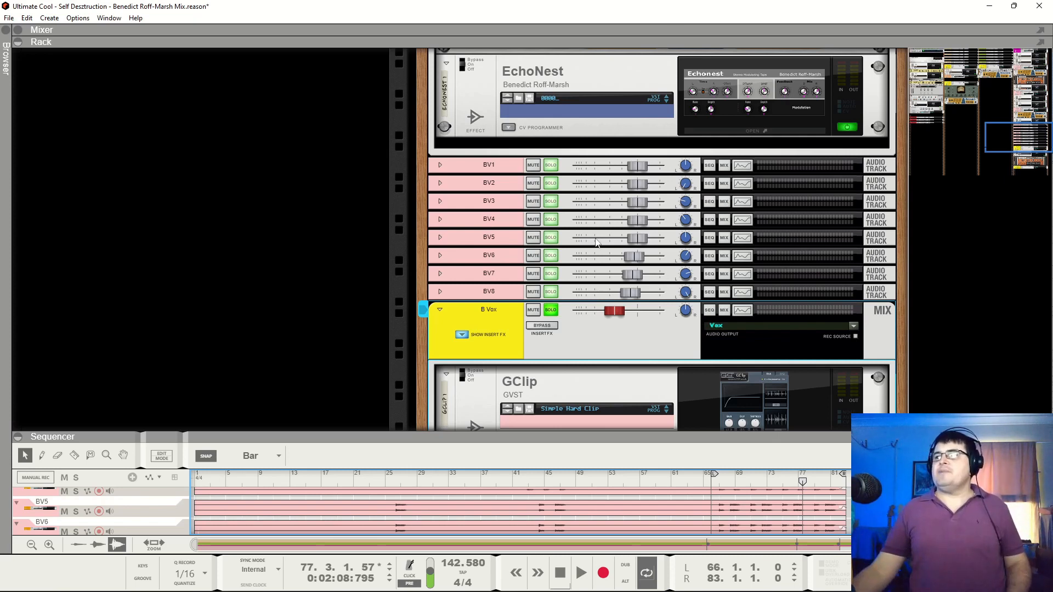
Take the B Vox bus out of solo and play the full mix from bar 23, stopping at bar 27
left_click(379, 484)
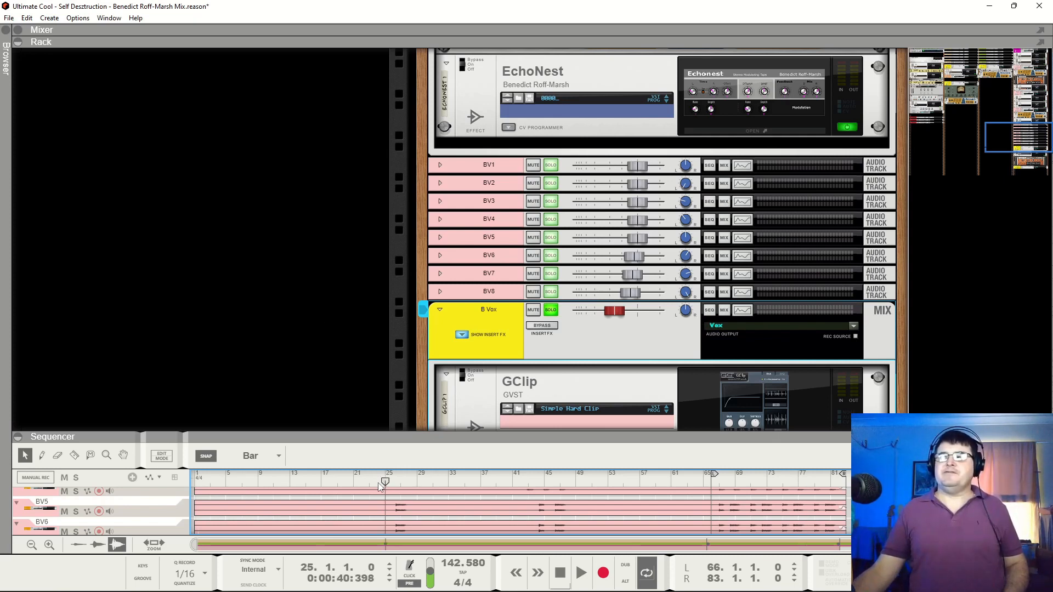
key("space")
left_click(371, 482)
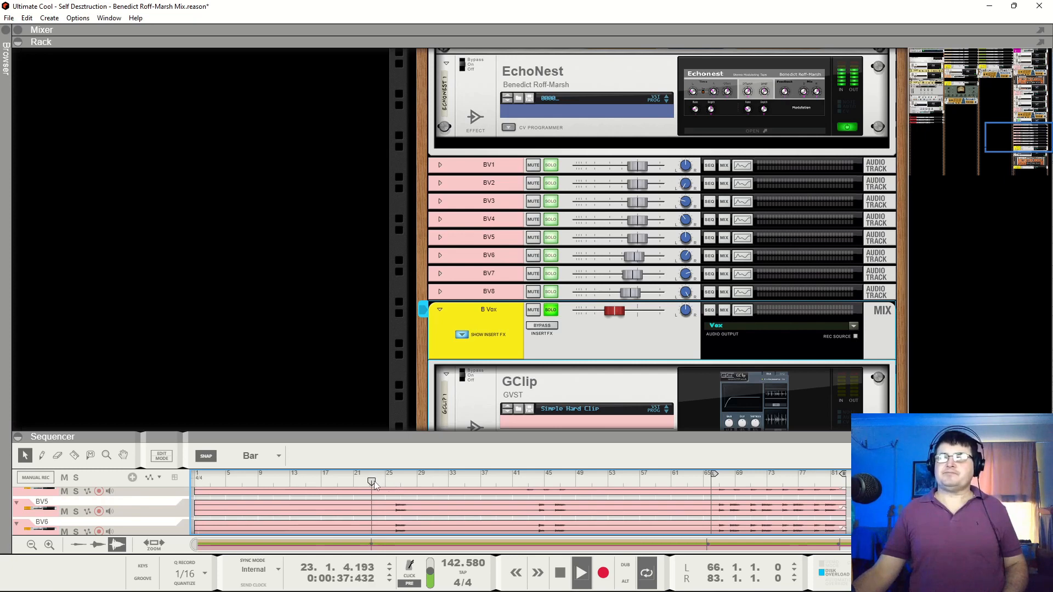
left_click(550, 312)
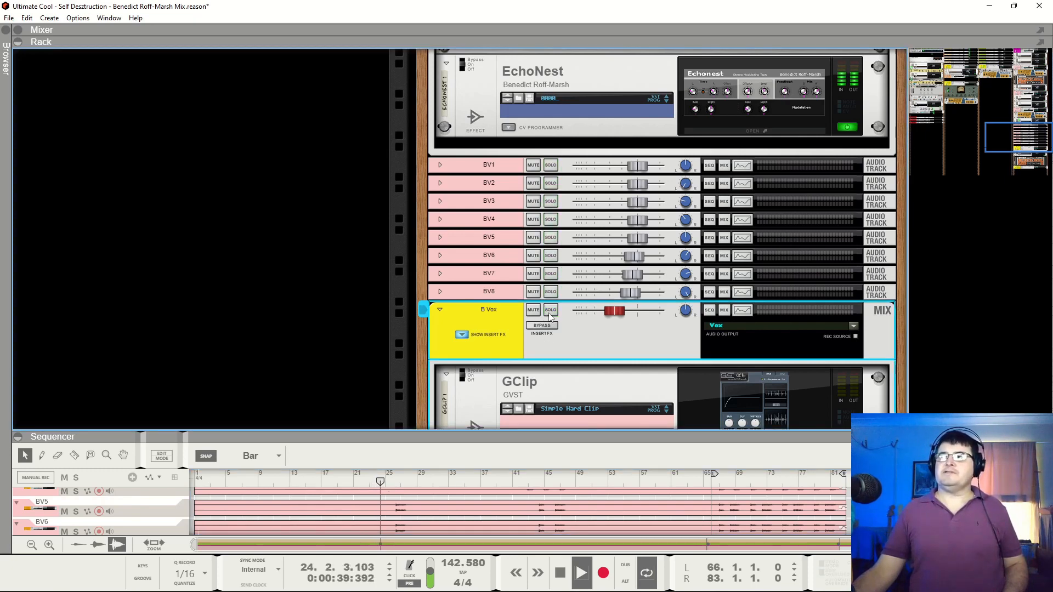
key("space")
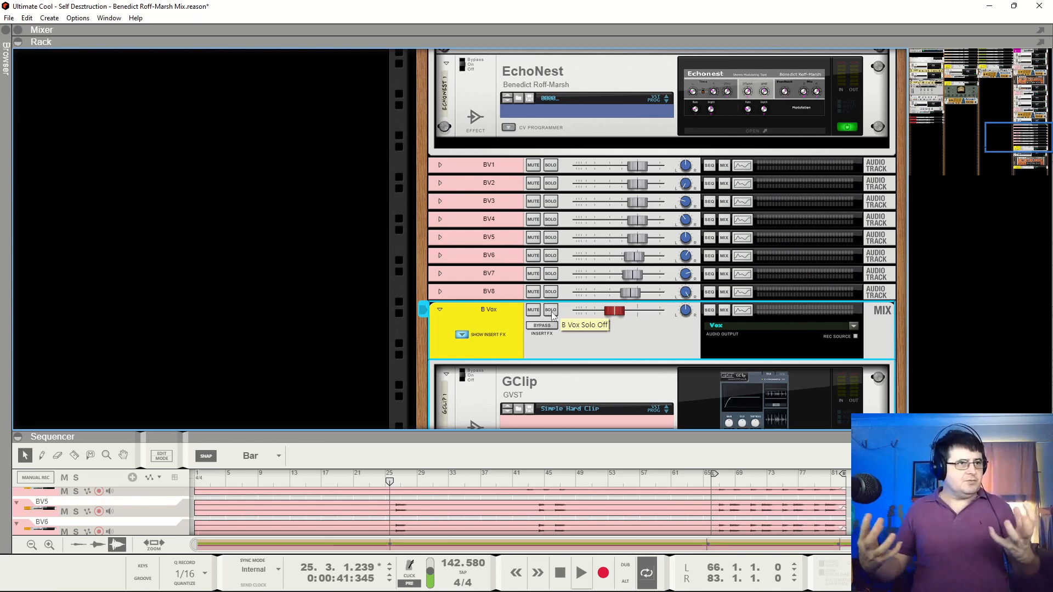
key("space")
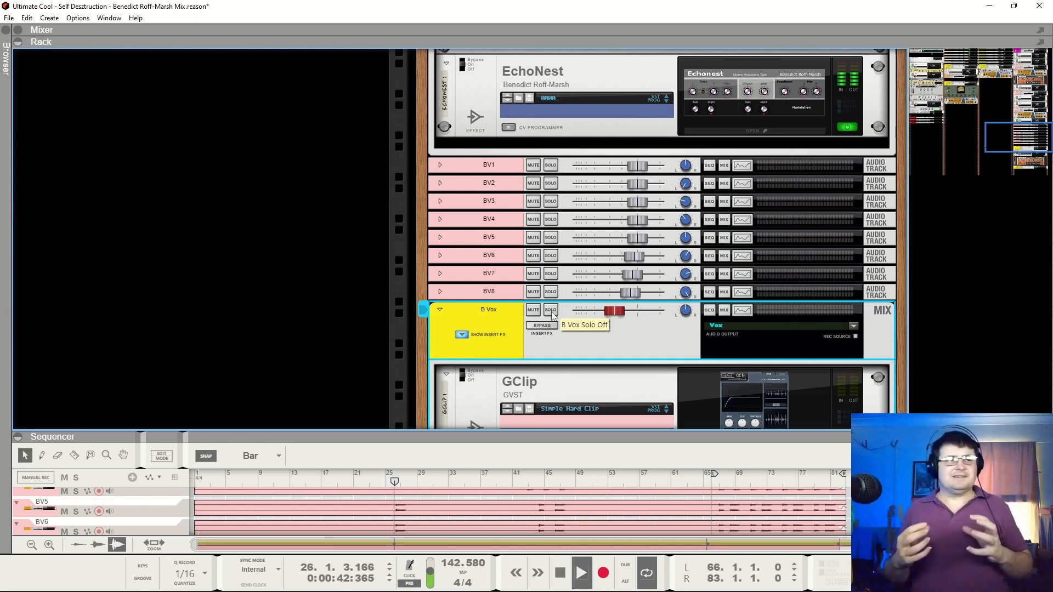
key("space")
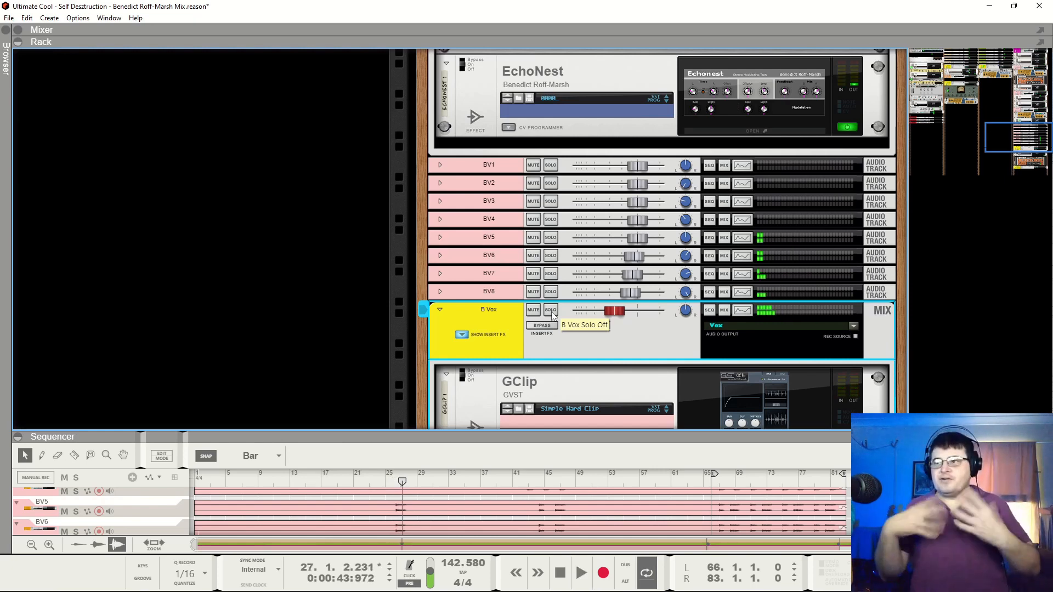
Play the full mix with the backing vocals from the loop start at bar 66, stopping at bar 73
left_click(710, 478)
key("space")
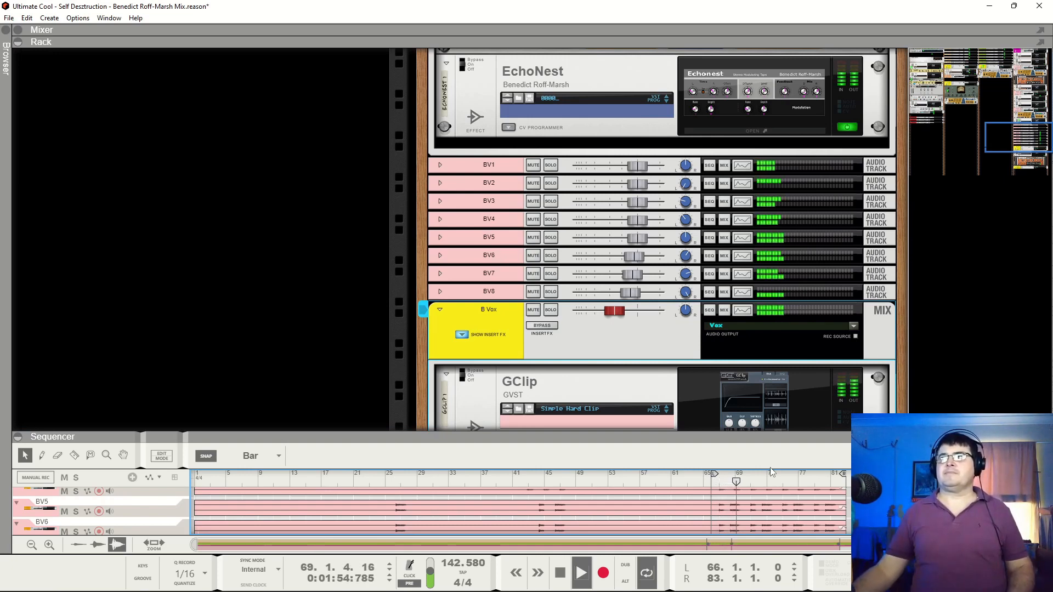
key("space")
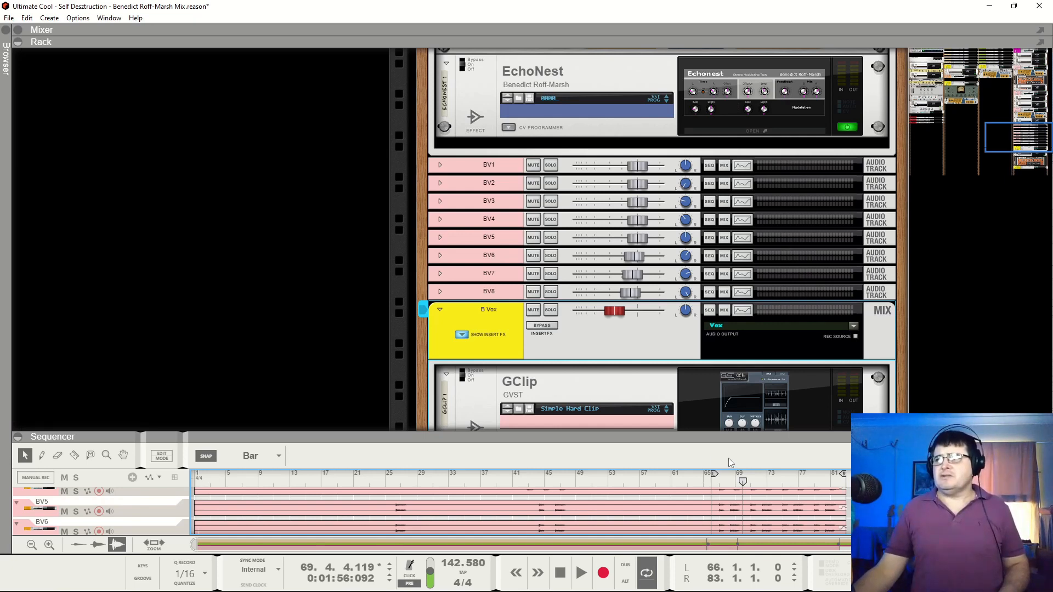
key("space")
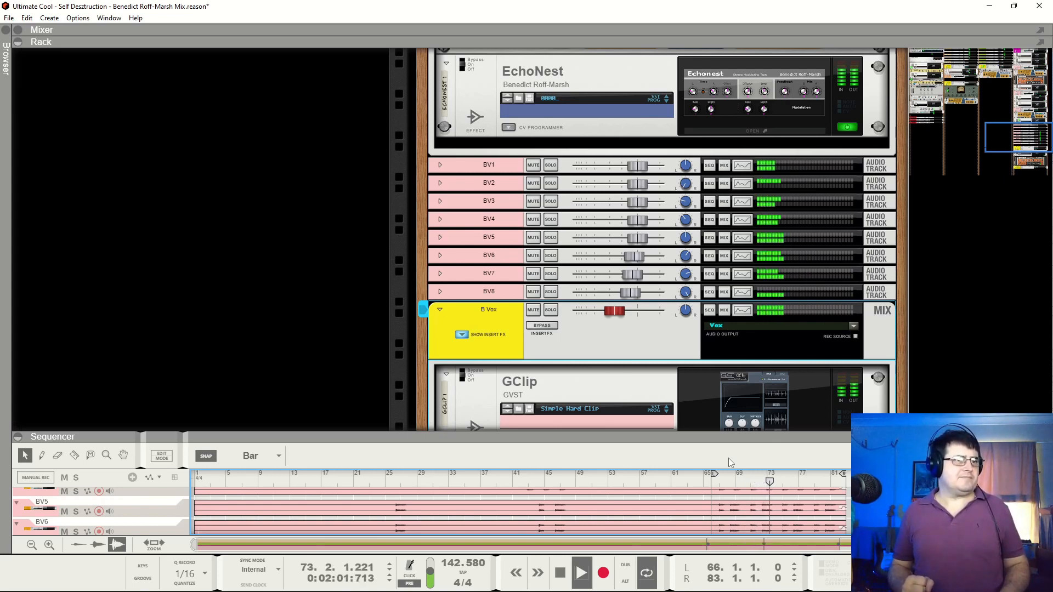
key("space")
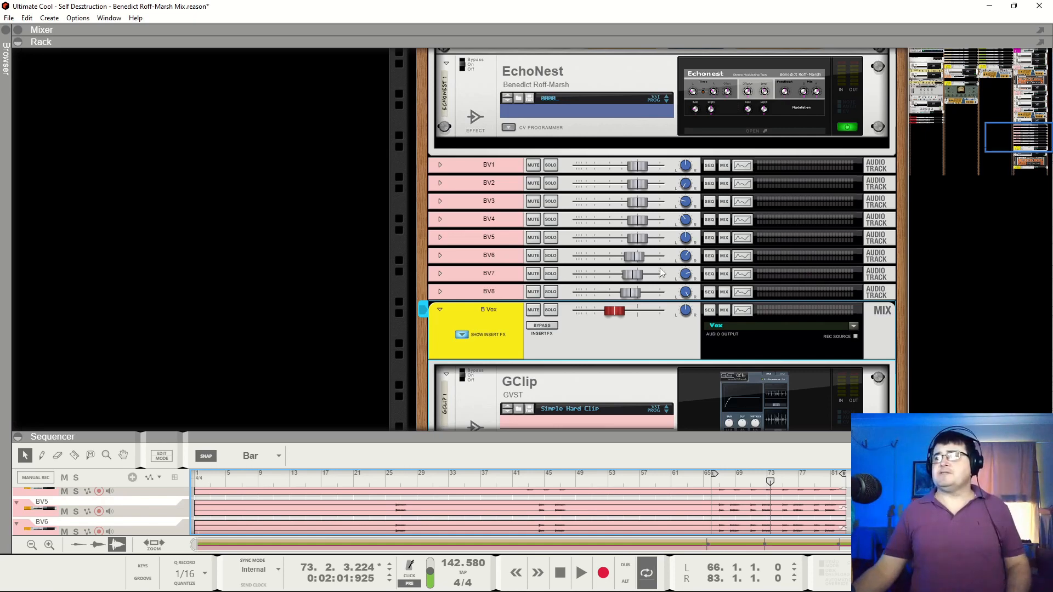
Solo the B Vox bus again and compare its sound during playback by toggling bypass on GClip and The Echo
scroll(734, 213, "down", 5)
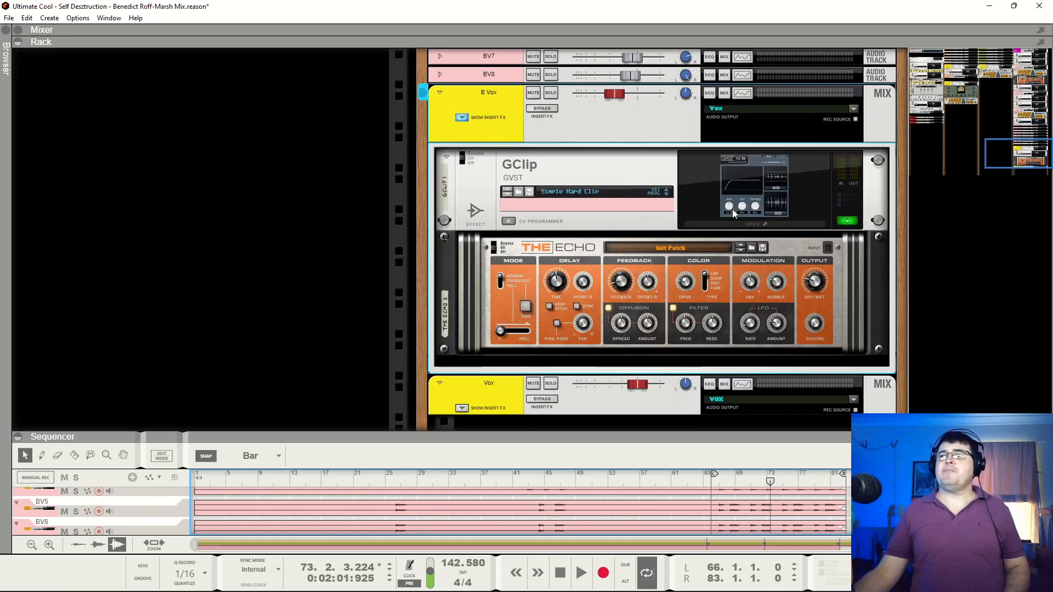
left_click(550, 93)
key("space")
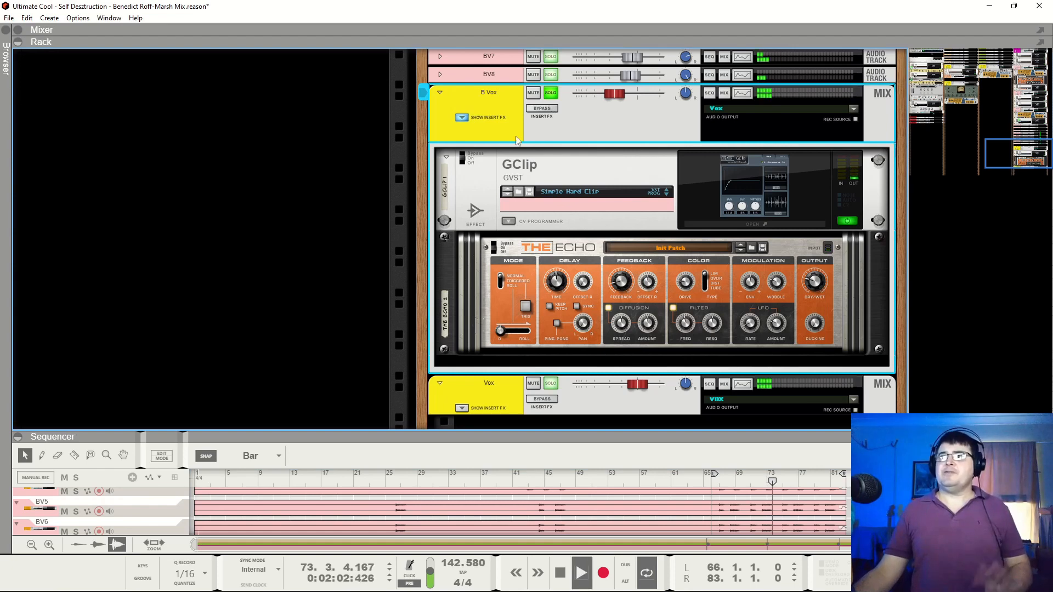
left_click(463, 159)
left_click(497, 254)
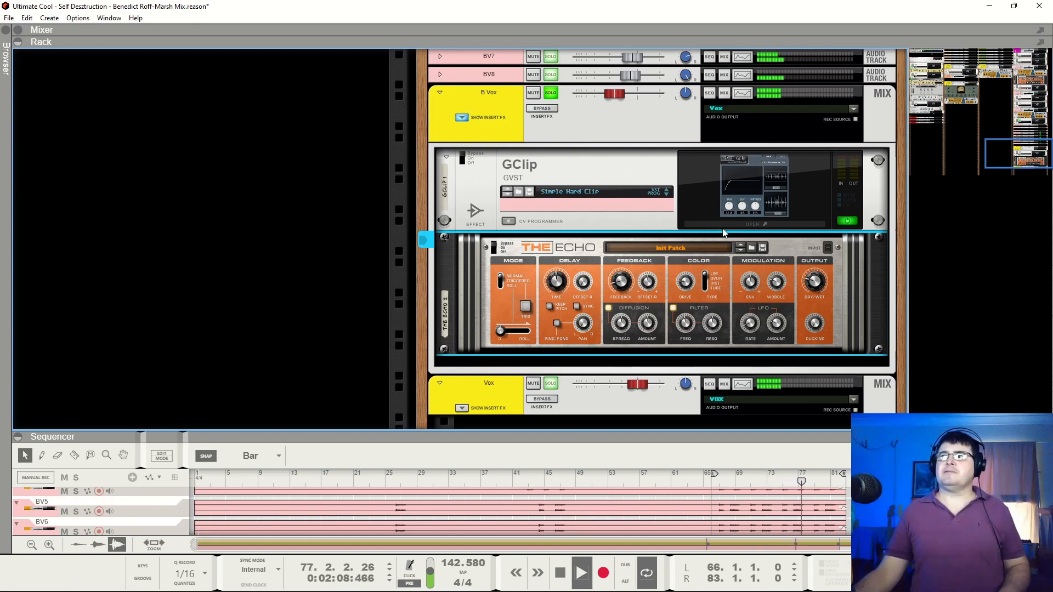
Open the GClip settings window and audition its clipping on the soloed backing vocals, pausing and resuming at bar 77
left_click(735, 190)
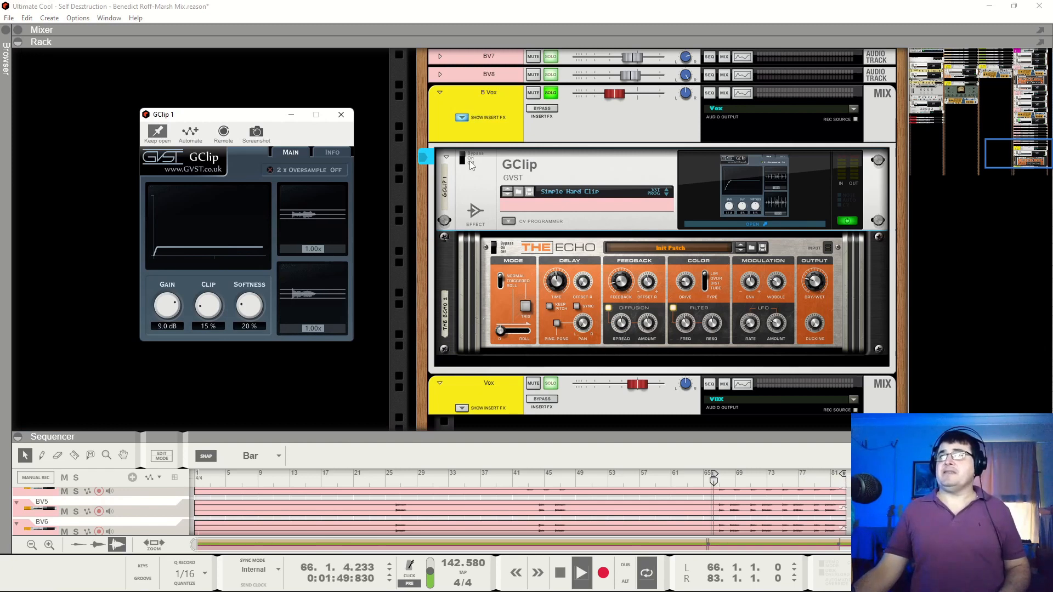
left_click(503, 212)
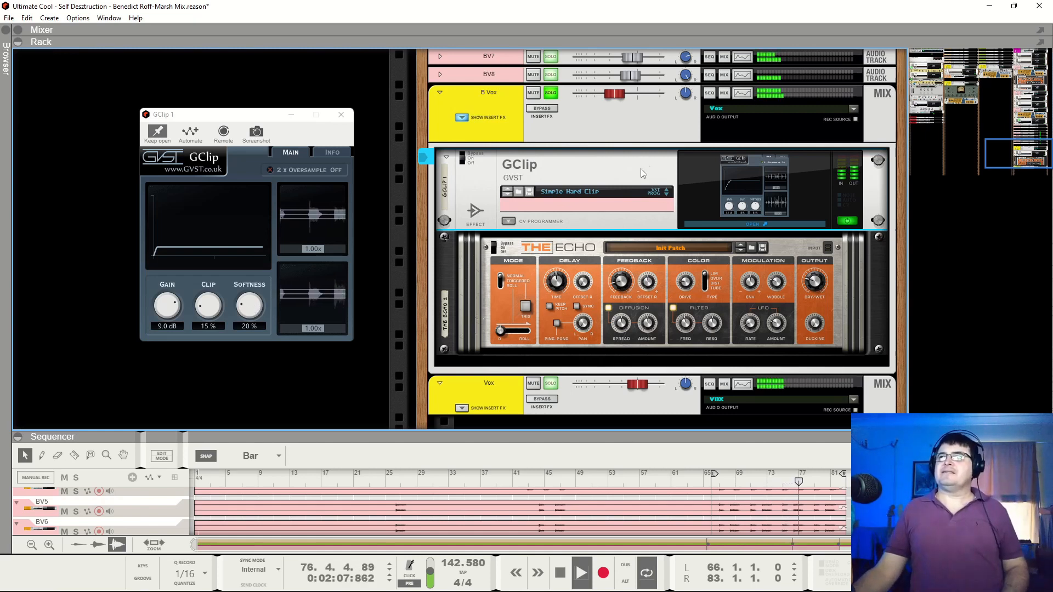
key("space")
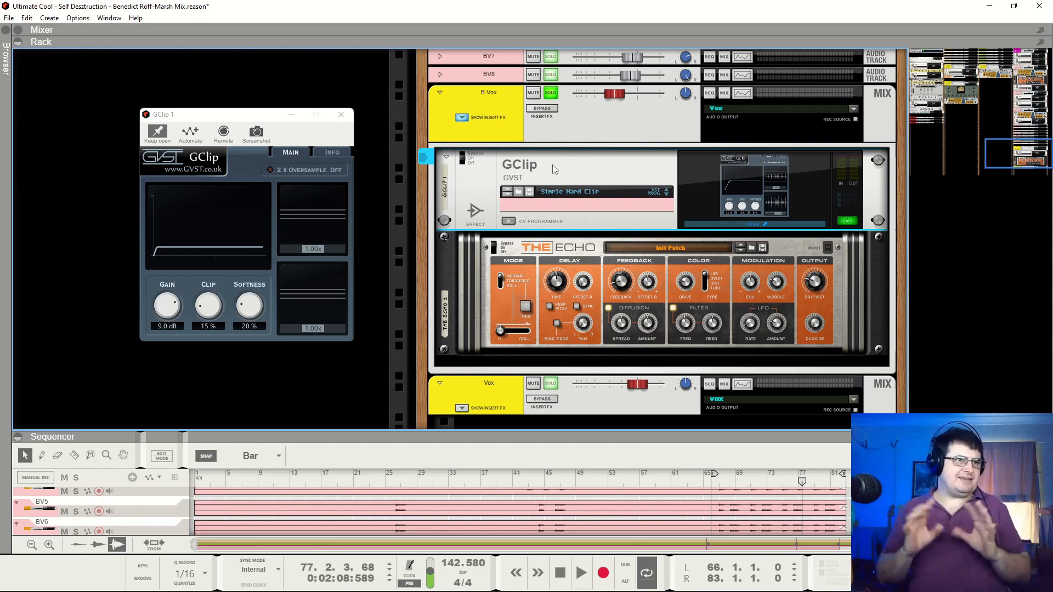
key("space")
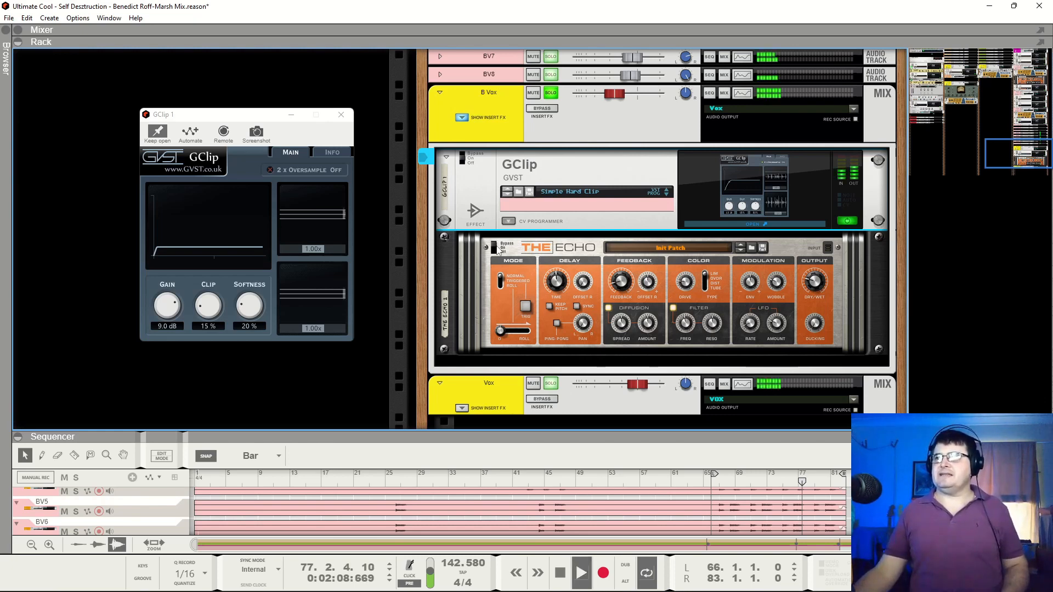
Toggle bypass on The Echo and audition its delay on the soloed backing vocals, stopping at bar 70
left_click(496, 250)
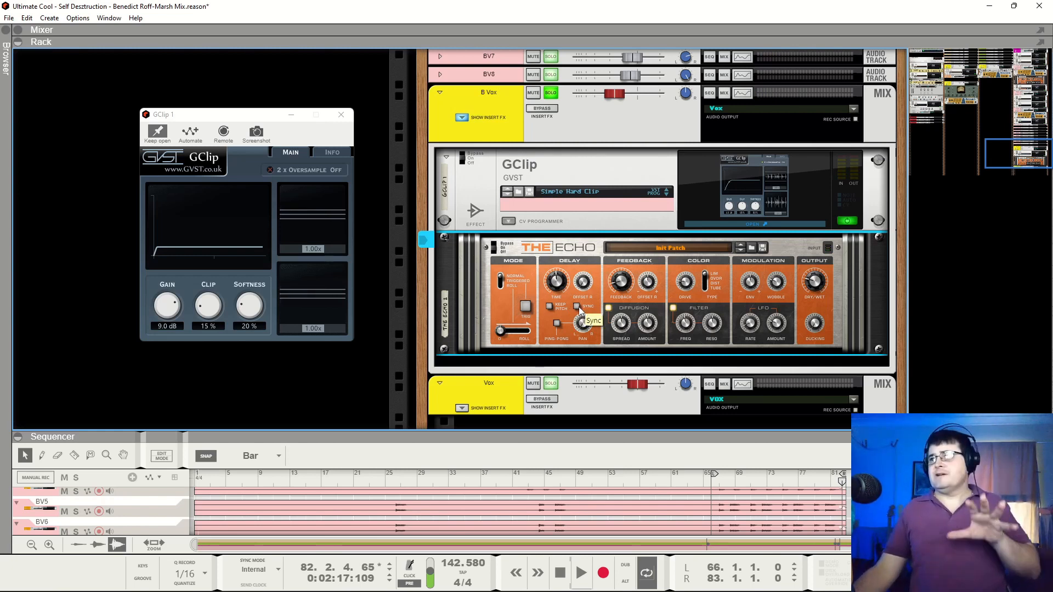
mouse_move(563, 288)
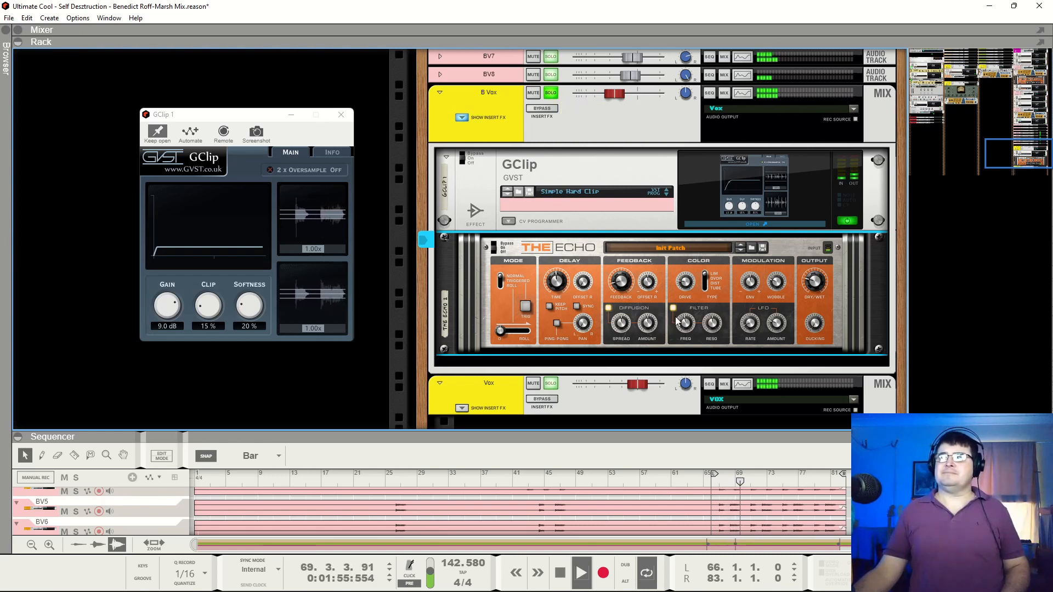
key("space")
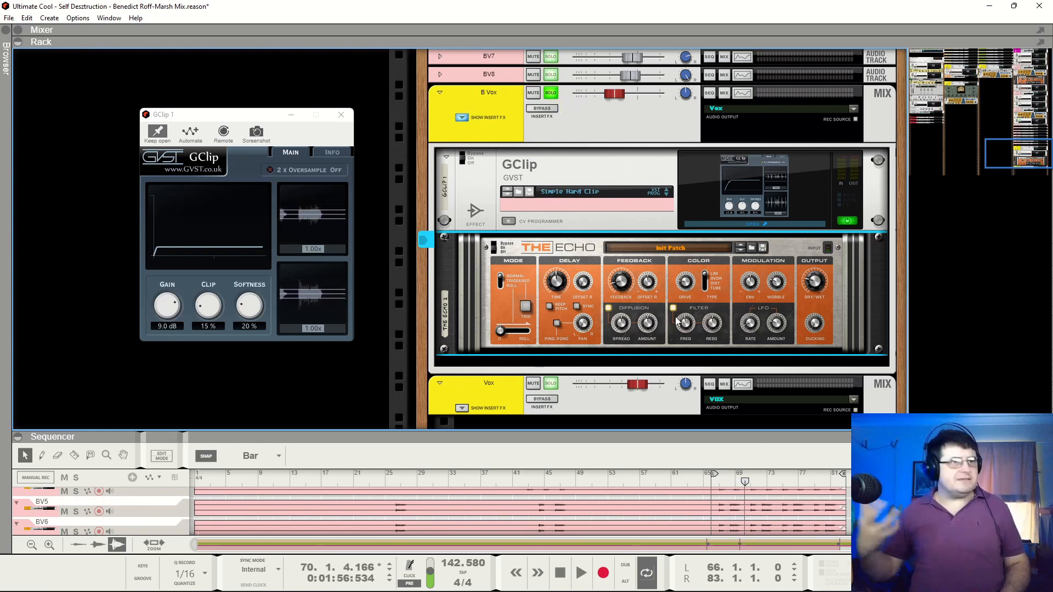
Take the B Vox bus out of solo and play the full mix, moving playback to about bar 26
left_click(556, 91)
key("space")
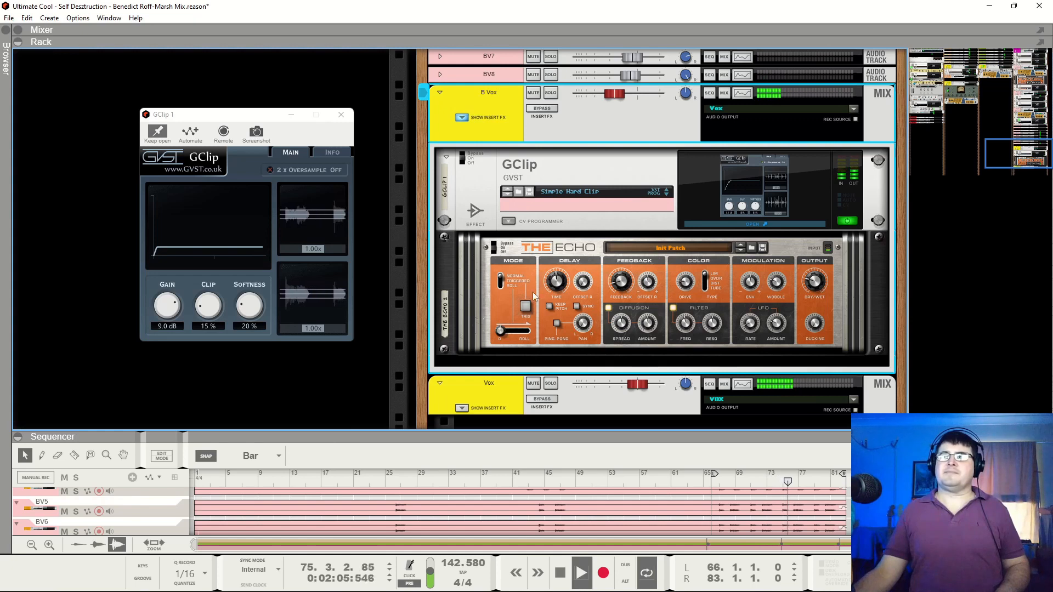
left_click(393, 480)
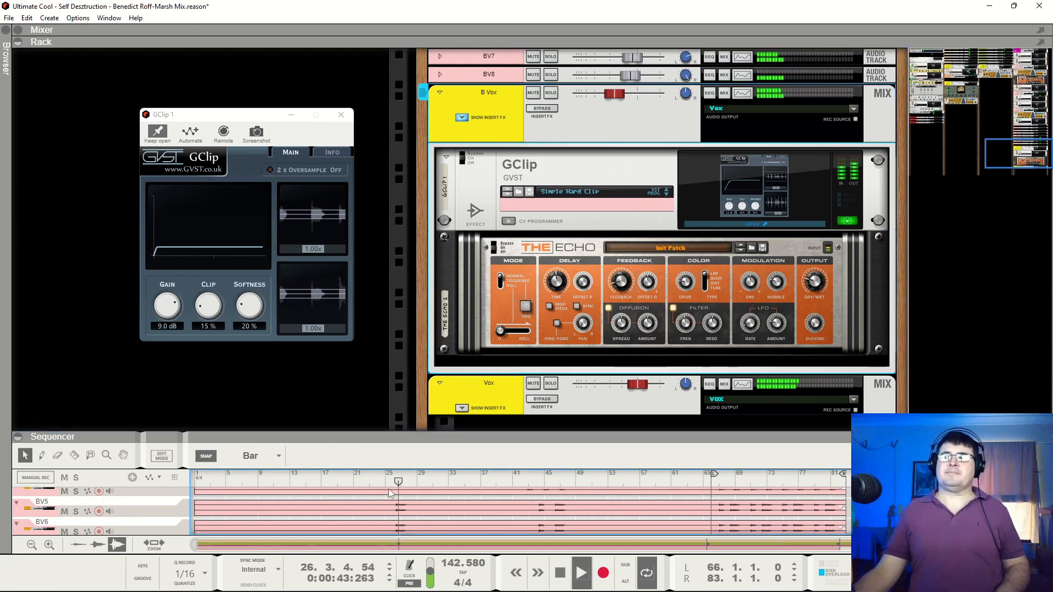
Play the full mix from about bar 44, stop playback and close the GClip settings window
left_click(537, 480)
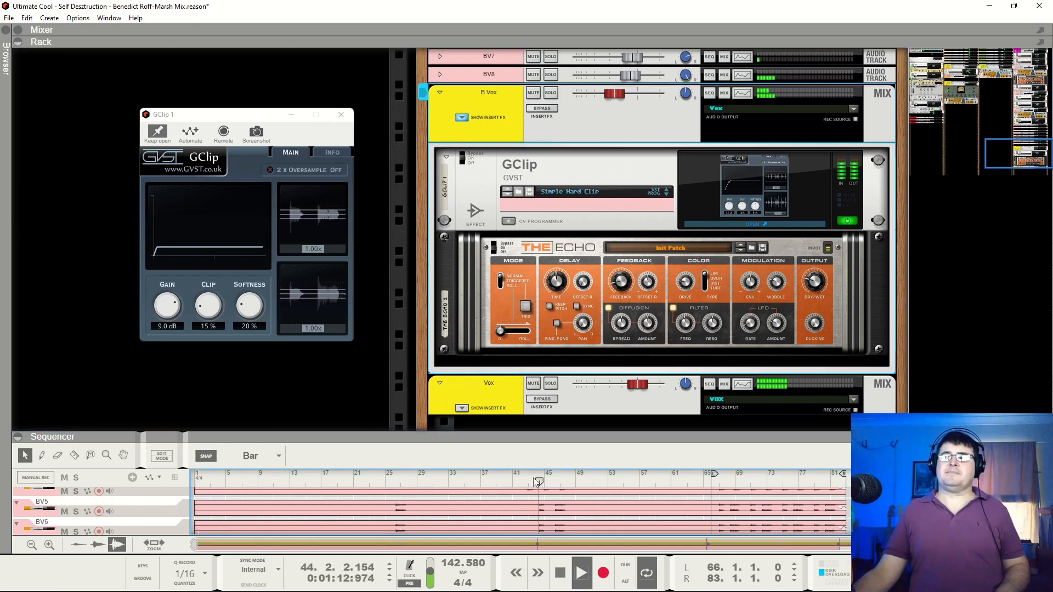
scroll(573, 510, "up", 2)
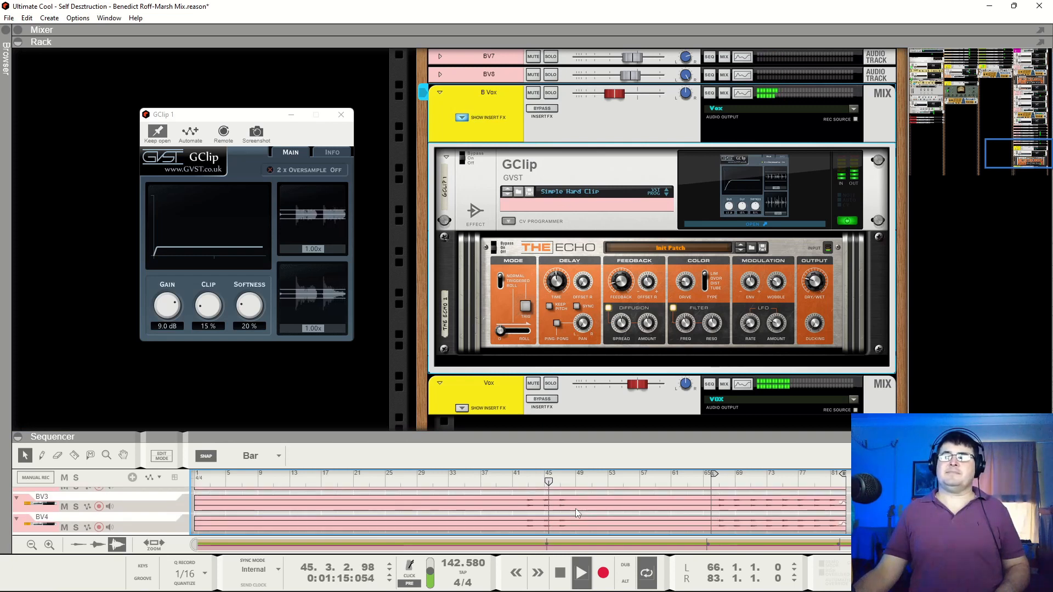
scroll(577, 512, "down", 2)
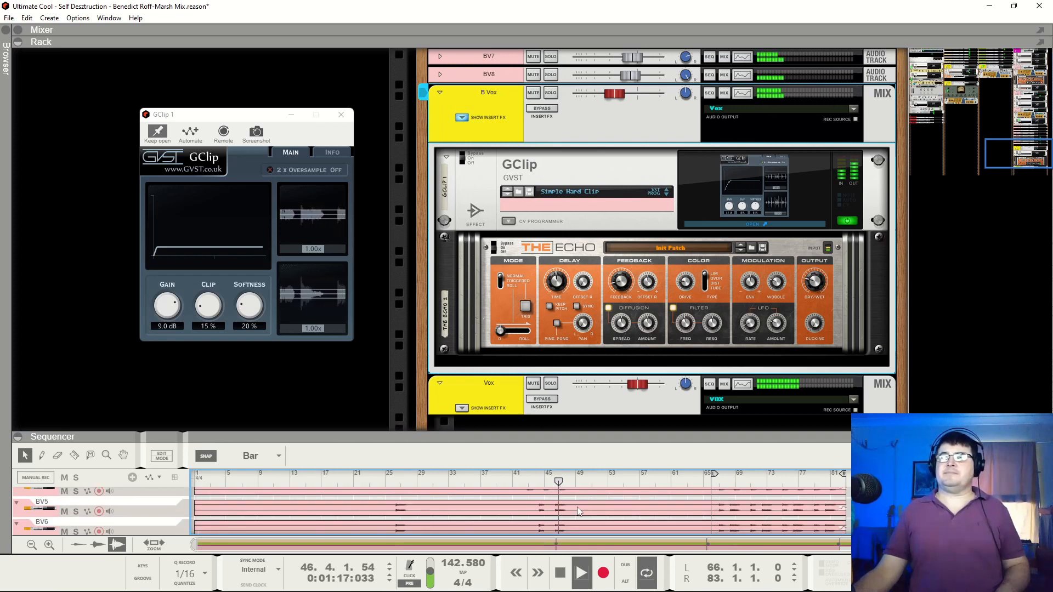
key("space")
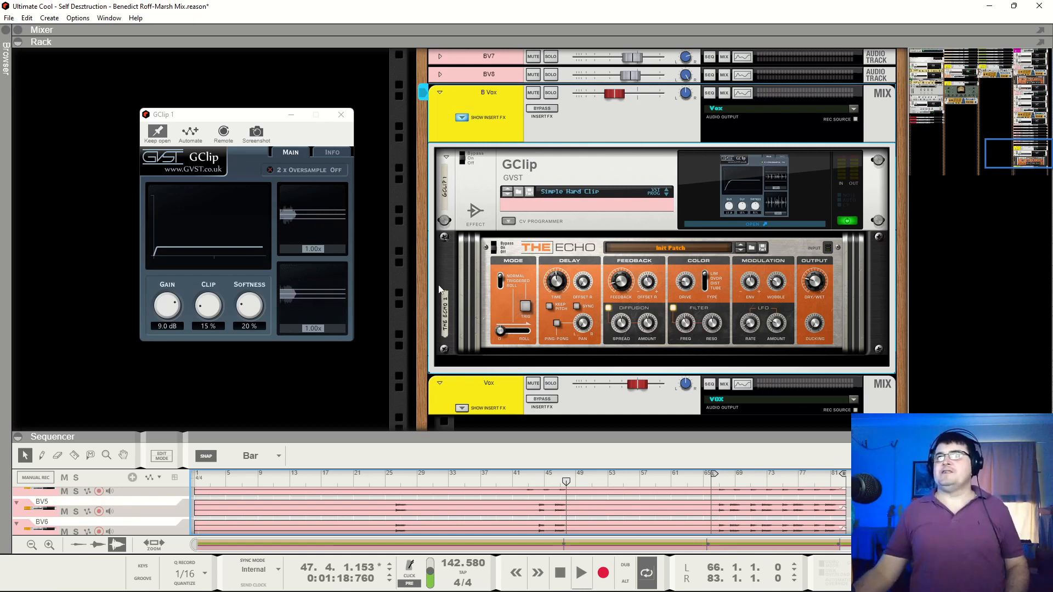
left_click(341, 114)
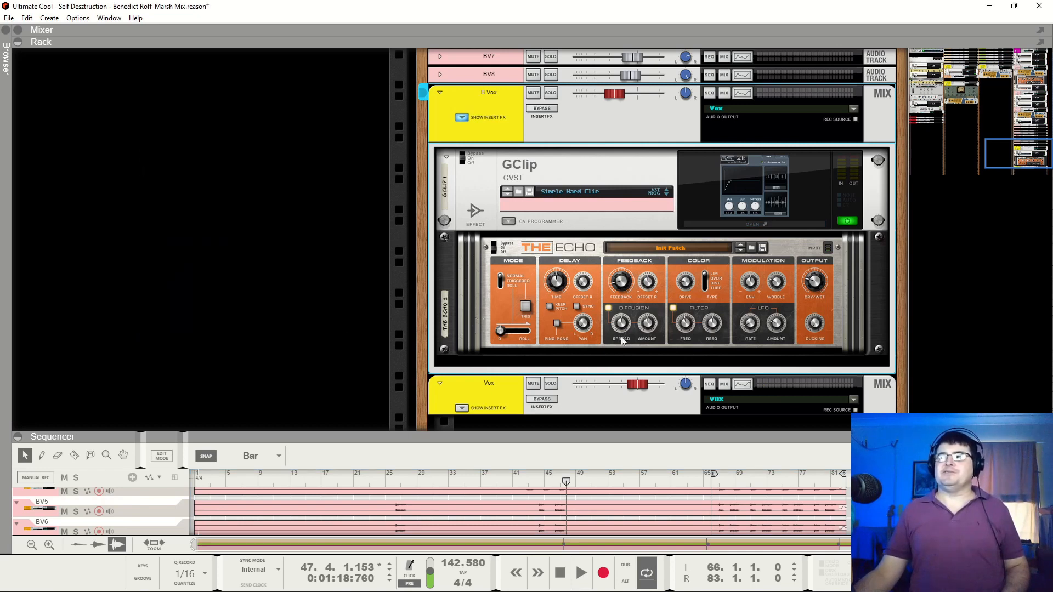
Audition the Vox bus in solo, moving playback to about bar 64, and take it out of solo after stopping
left_click(551, 384)
key("space")
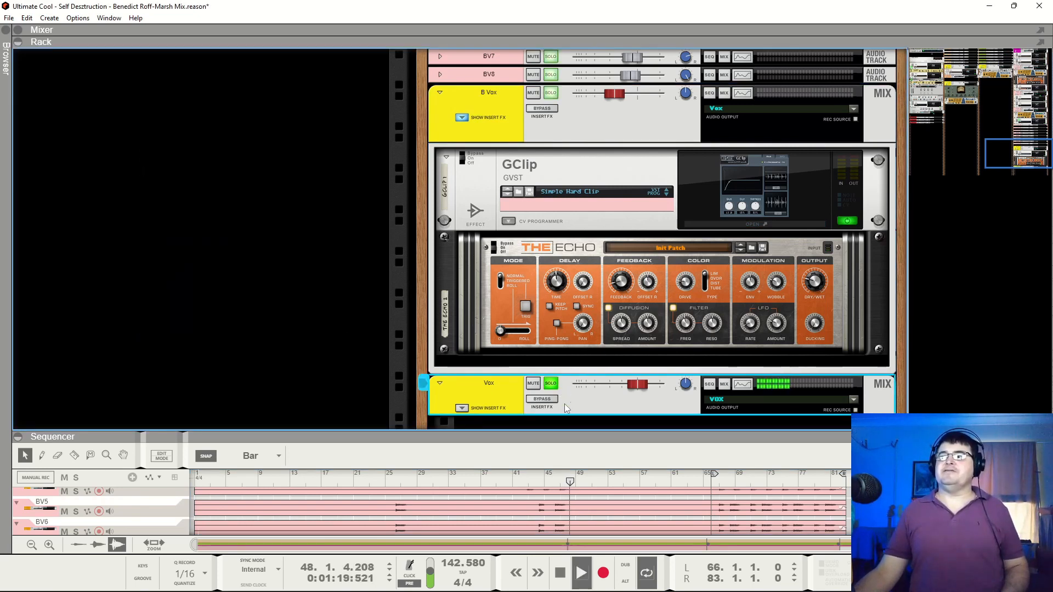
left_click(699, 482)
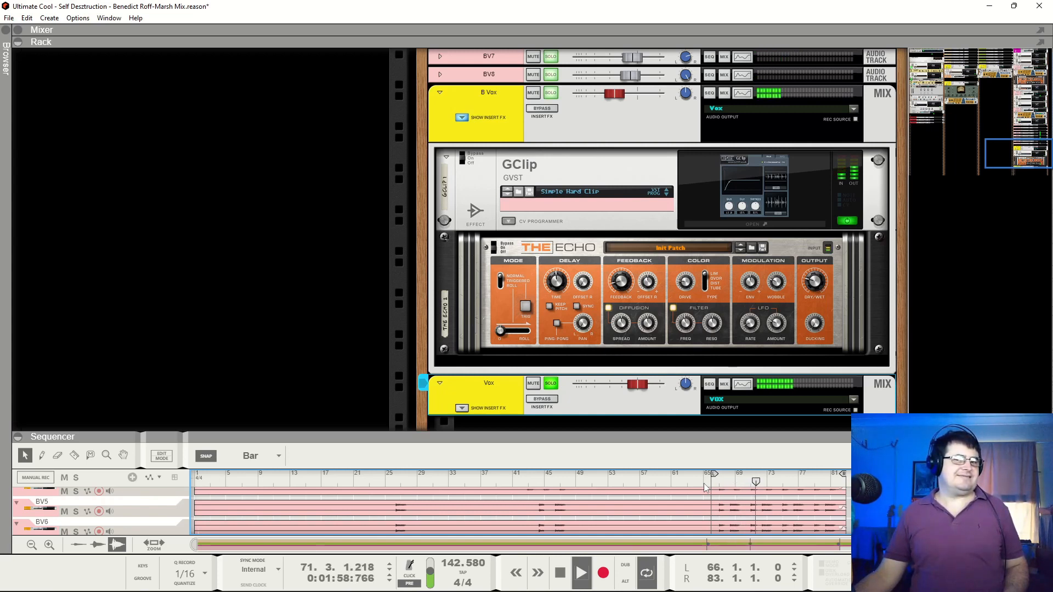
key("space")
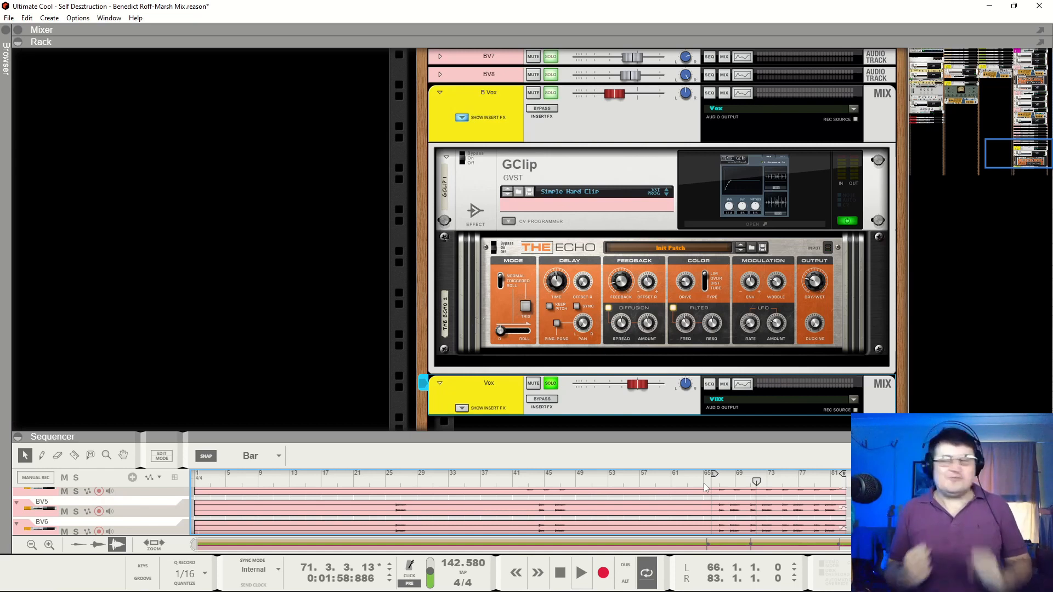
left_click(548, 385)
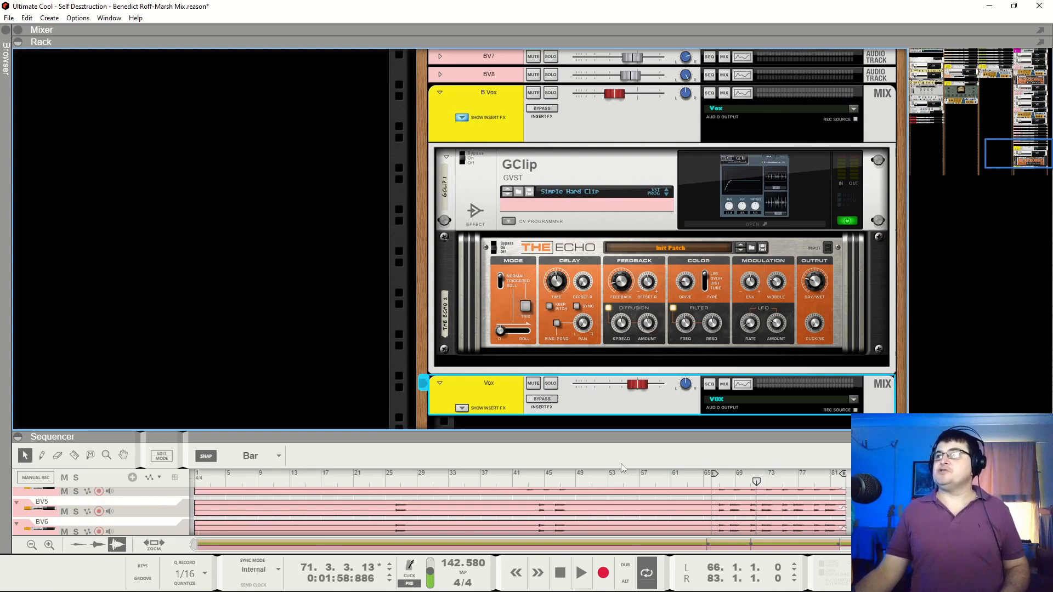
Set the loop locators to bars 13 and 30 and play the full mix from bar 13
scroll(594, 381, "up", 20)
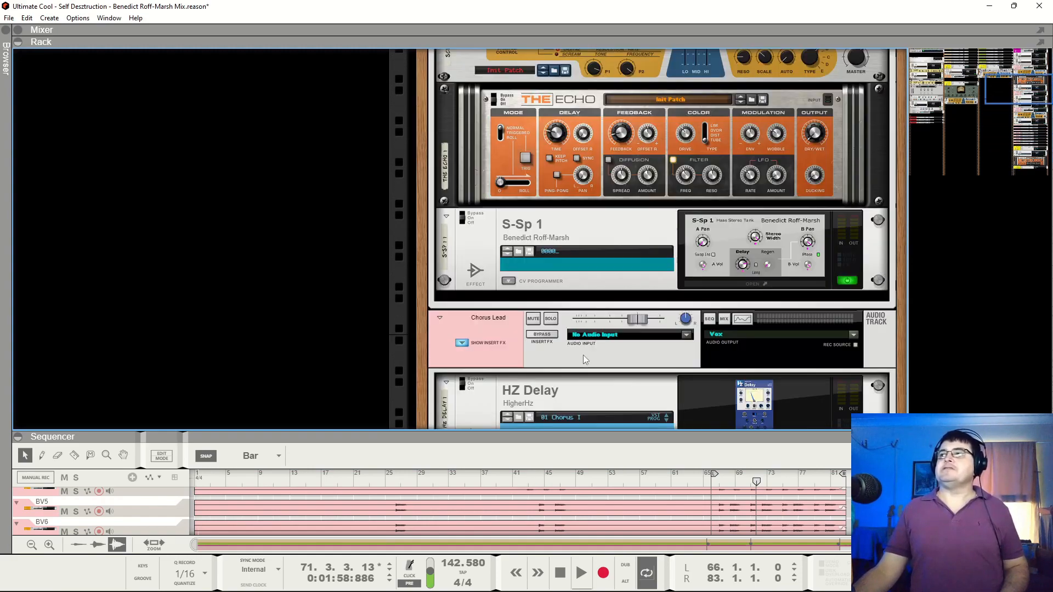
scroll(581, 357, "up", 4)
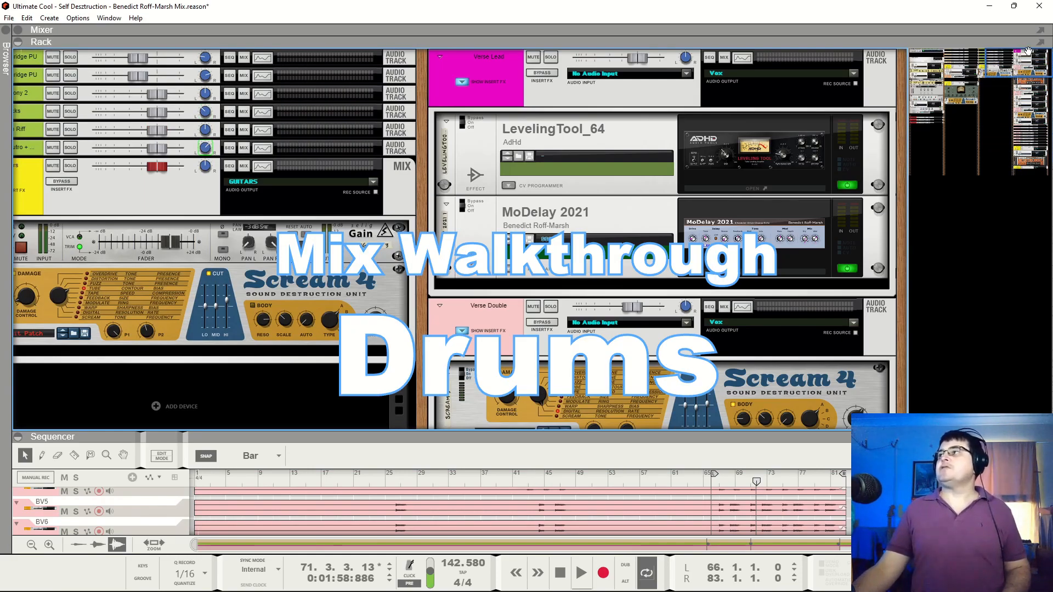
left_click_drag(1029, 51, 929, 41)
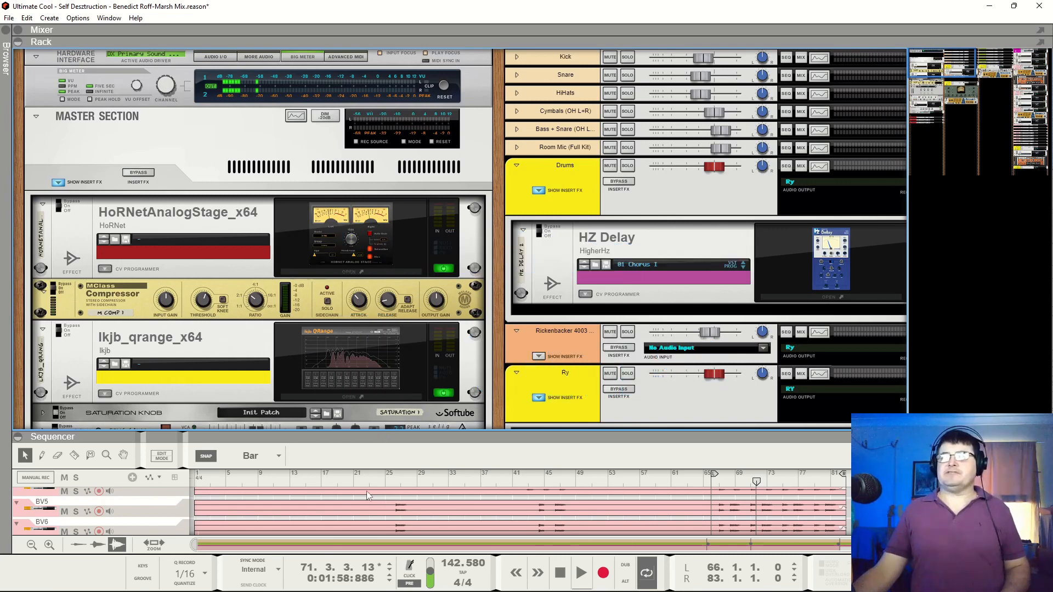
scroll(373, 483, "up", 10)
scroll(297, 482, "down", 3)
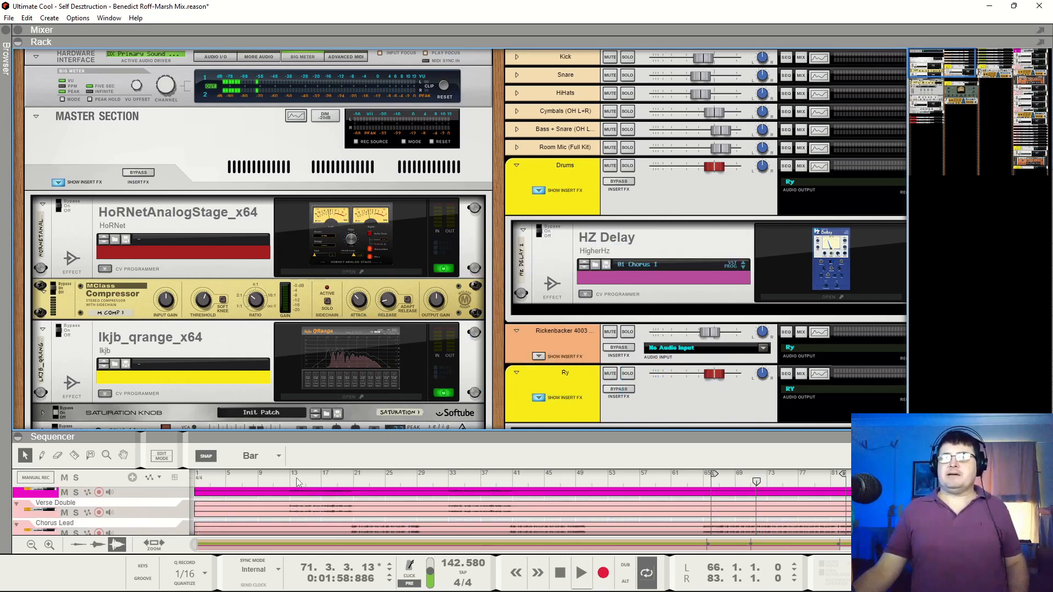
left_click(293, 481, "ctrl")
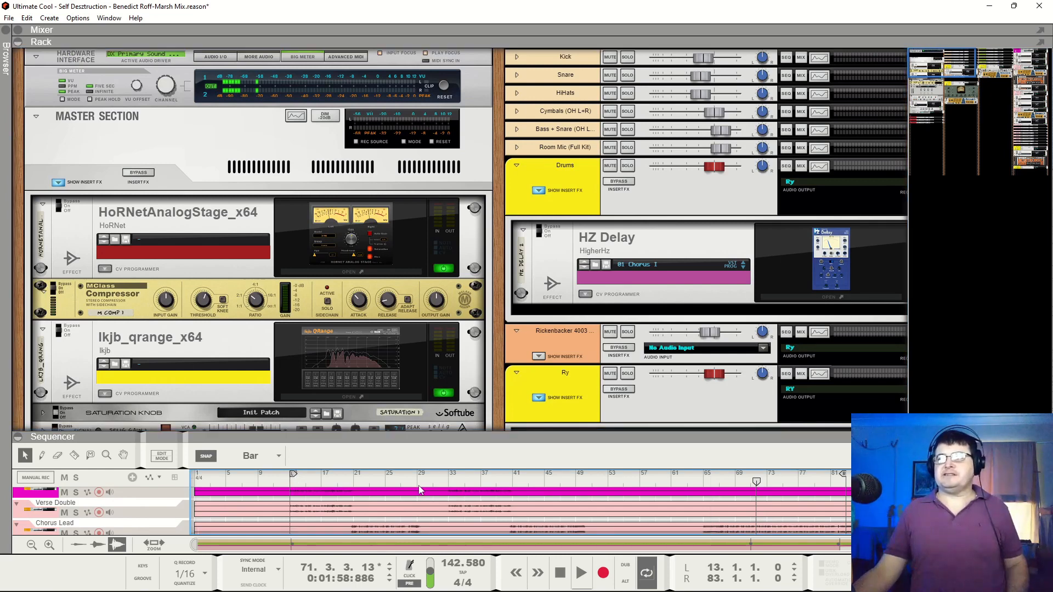
left_click(288, 484)
left_click_drag(947, 64, 1033, 21)
key("space")
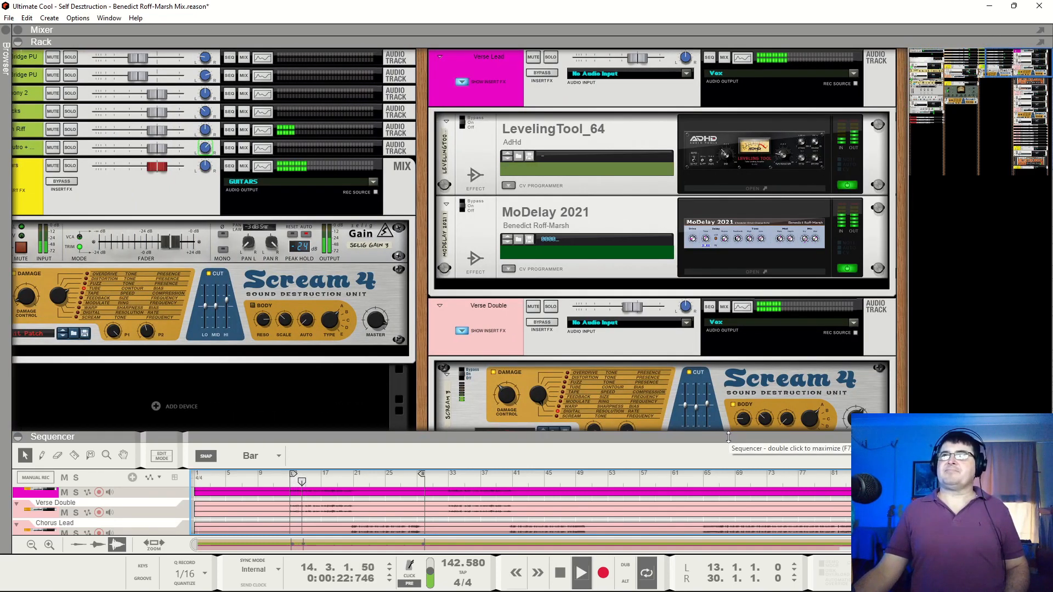
Expand the mixer and try lowering the GUITARS and VOX output bus faders together to about -13.7 dB, restoring them before stopping playback
left_click_drag(662, 35, 798, 208)
scroll(877, 108, "down", 3)
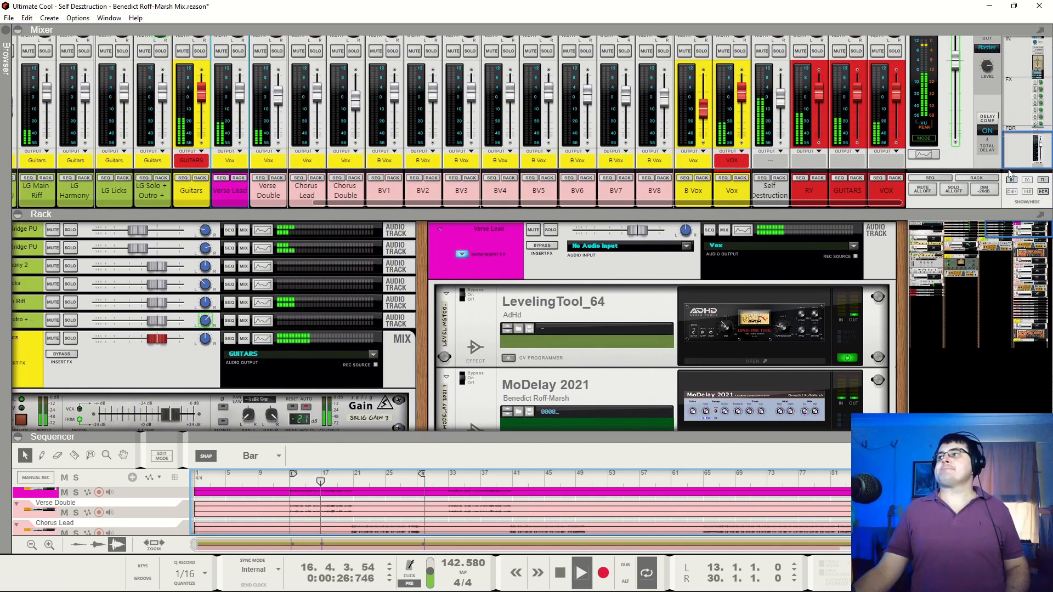
left_click(859, 96)
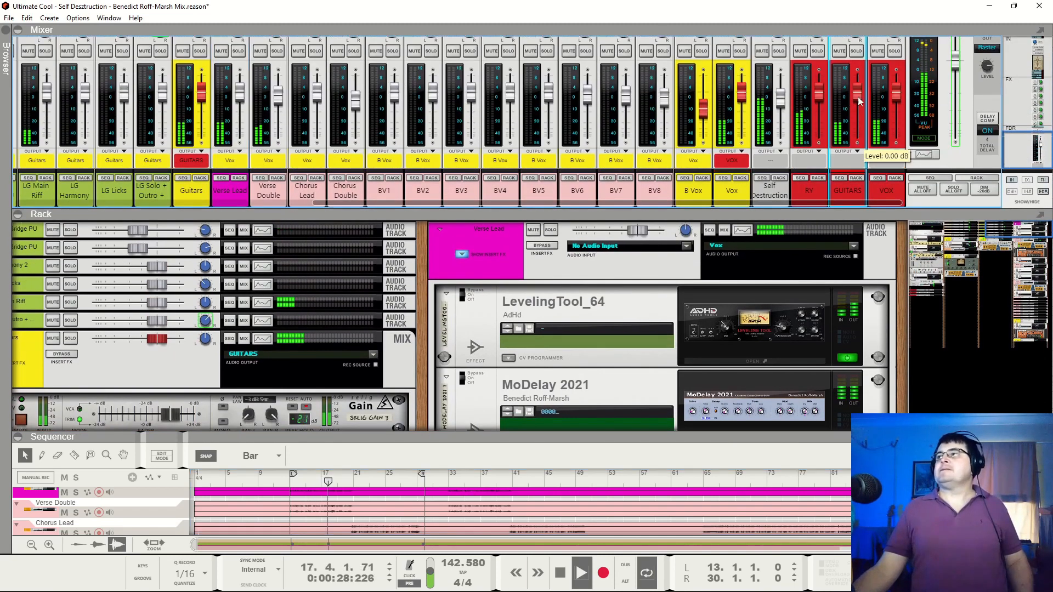
left_click(897, 96, "ctrl")
left_click_drag(898, 95, 898, 113)
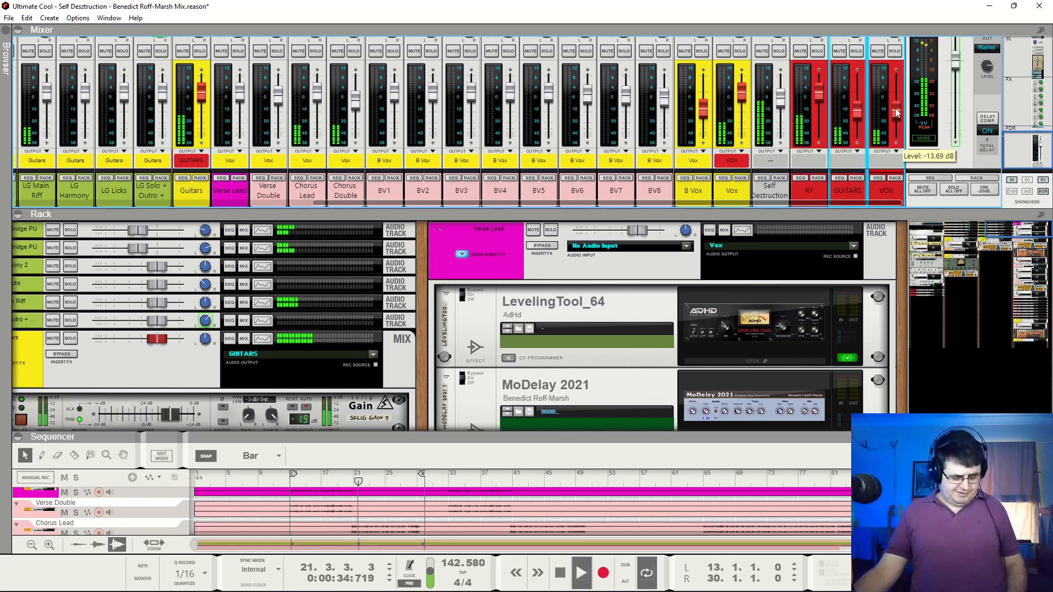
key("space")
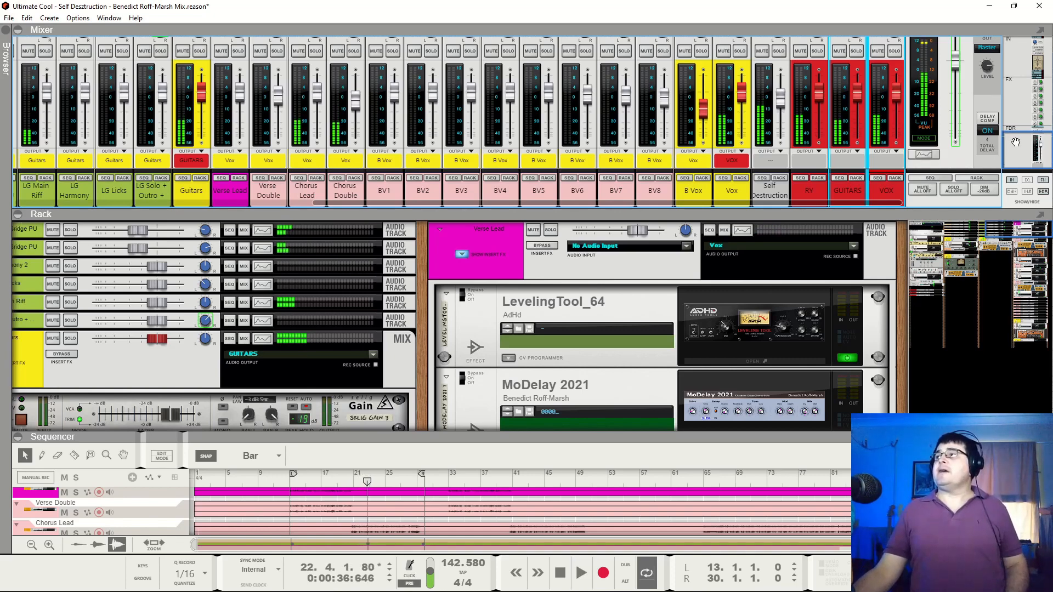
Display the mixer's input section, collapse the mixer again and return to the drum channels in the rack
left_click(1017, 43)
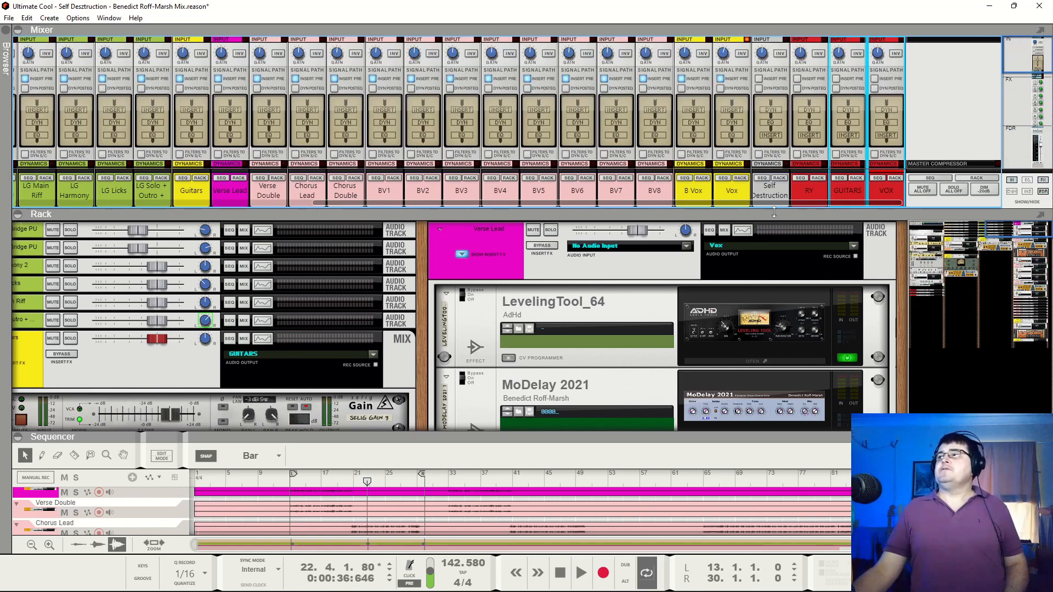
left_click_drag(809, 212, 809, 11)
left_click_drag(998, 62, 907, 29)
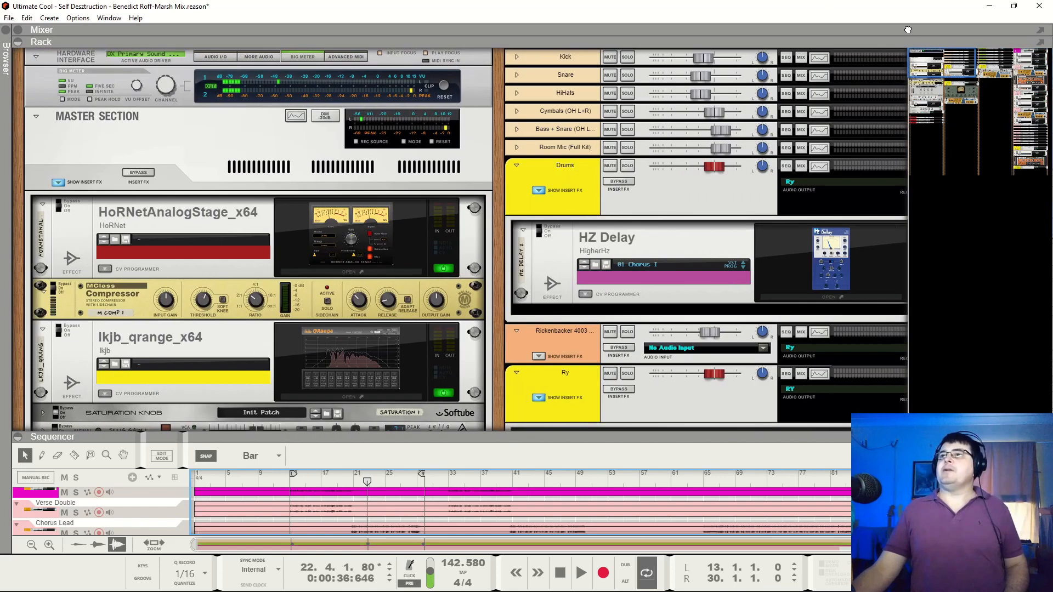
left_click_drag(940, 70, 955, 71)
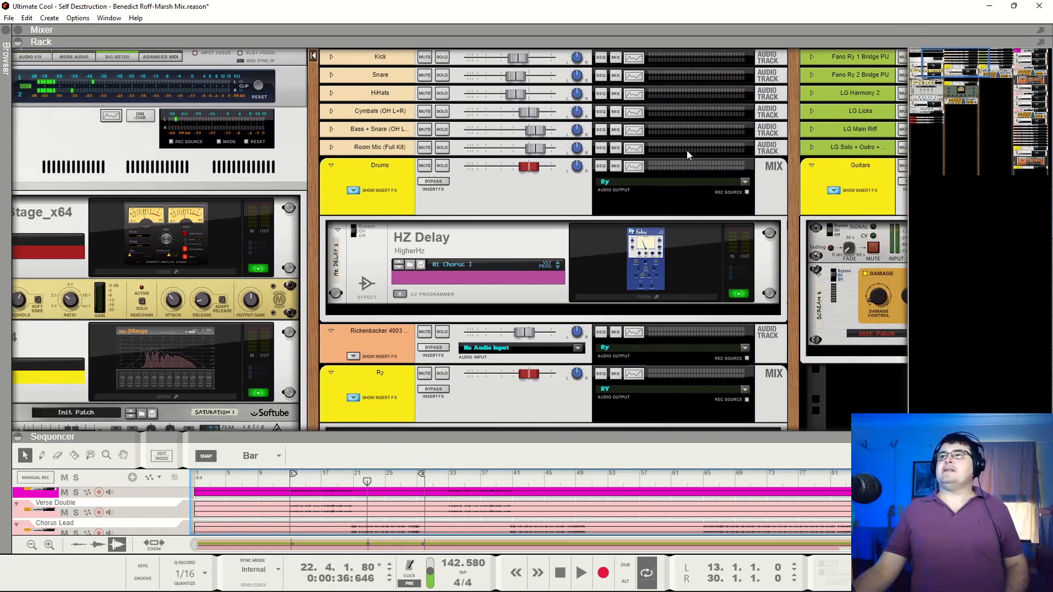
Solo the Drums bus, bypass its HZ Delay insert and start playback
left_click(549, 165)
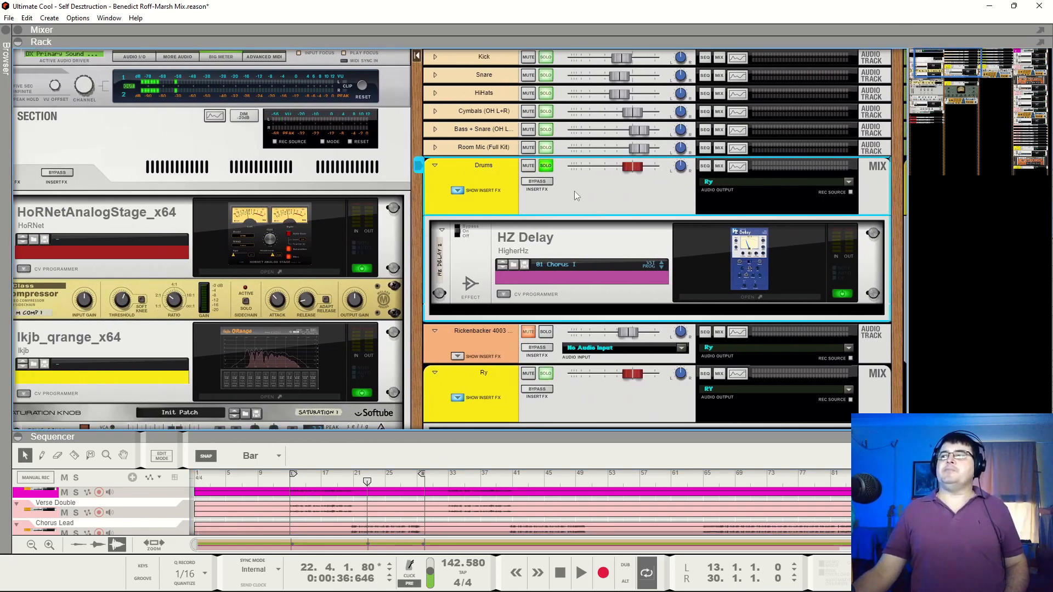
left_click(457, 231)
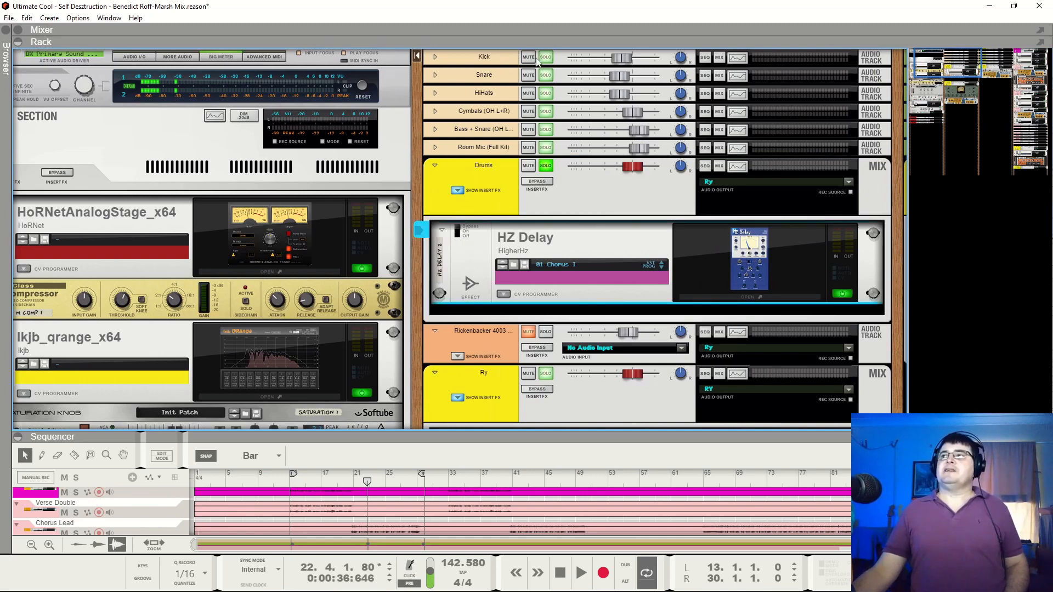
key("space")
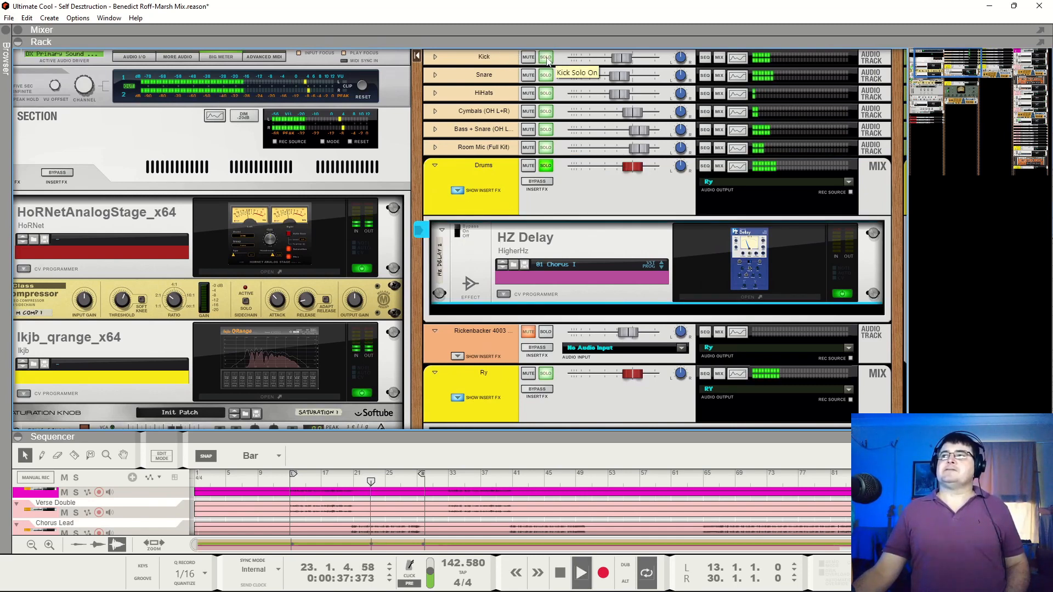
Audition the Kick, Snare, HiHats, Cymbals, Bass + Snare and Room Mic channels by toggling their solos during playback, and stop
left_click(546, 57)
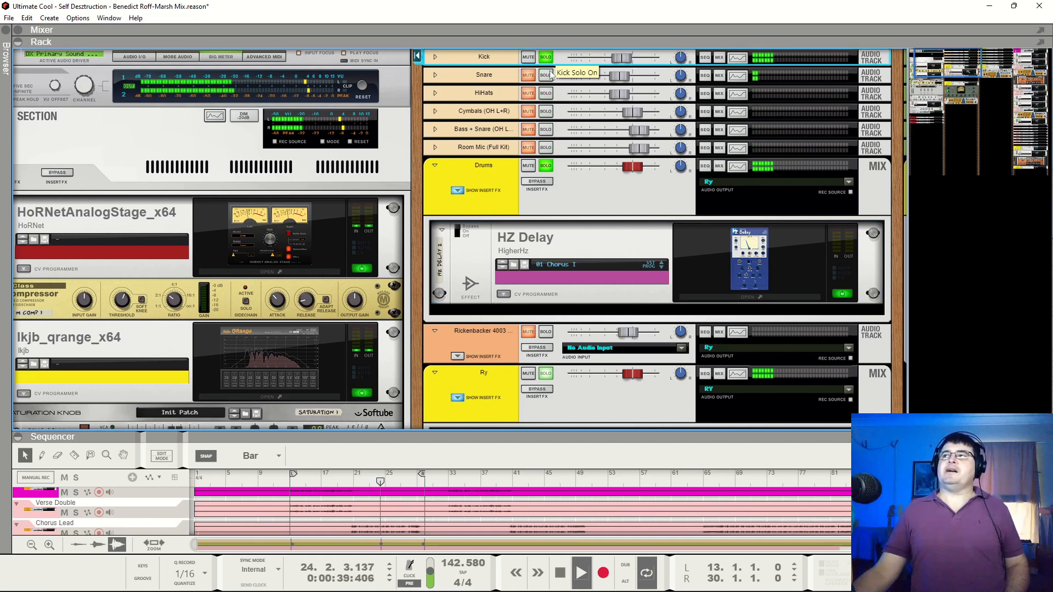
left_click(547, 76)
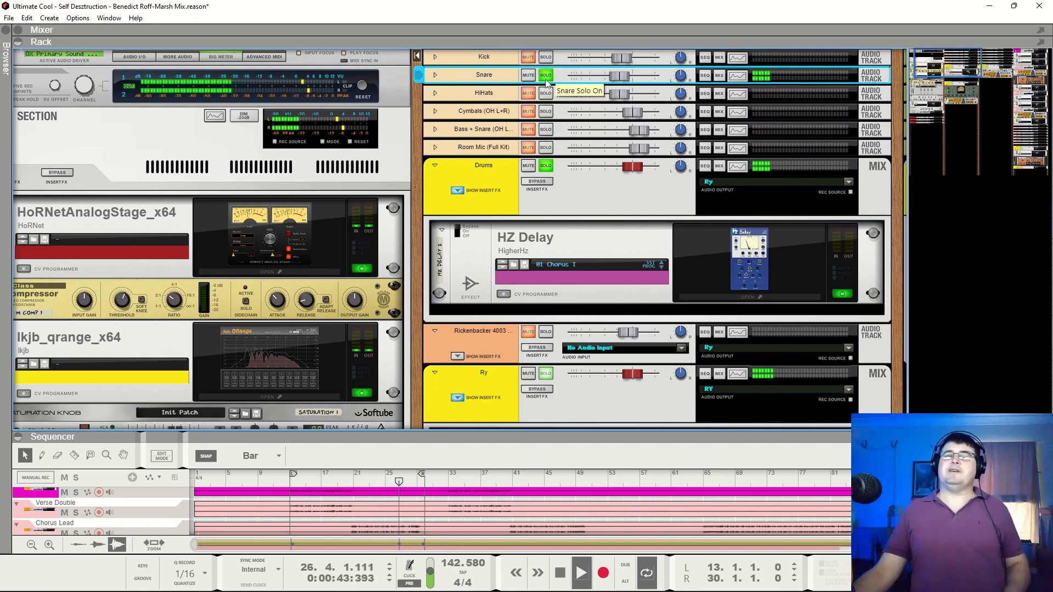
left_click(545, 94)
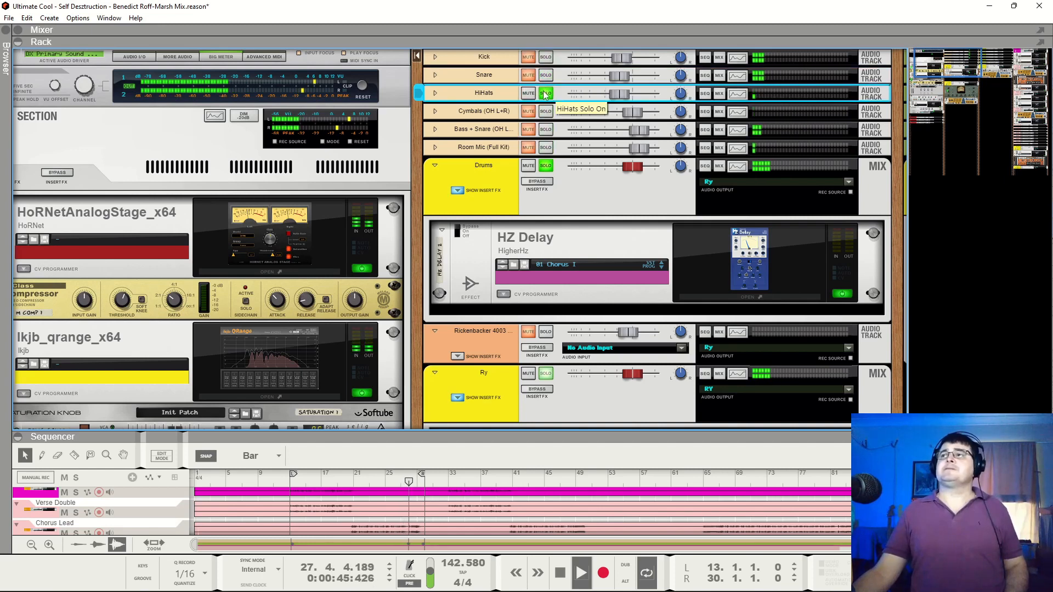
left_click(547, 112)
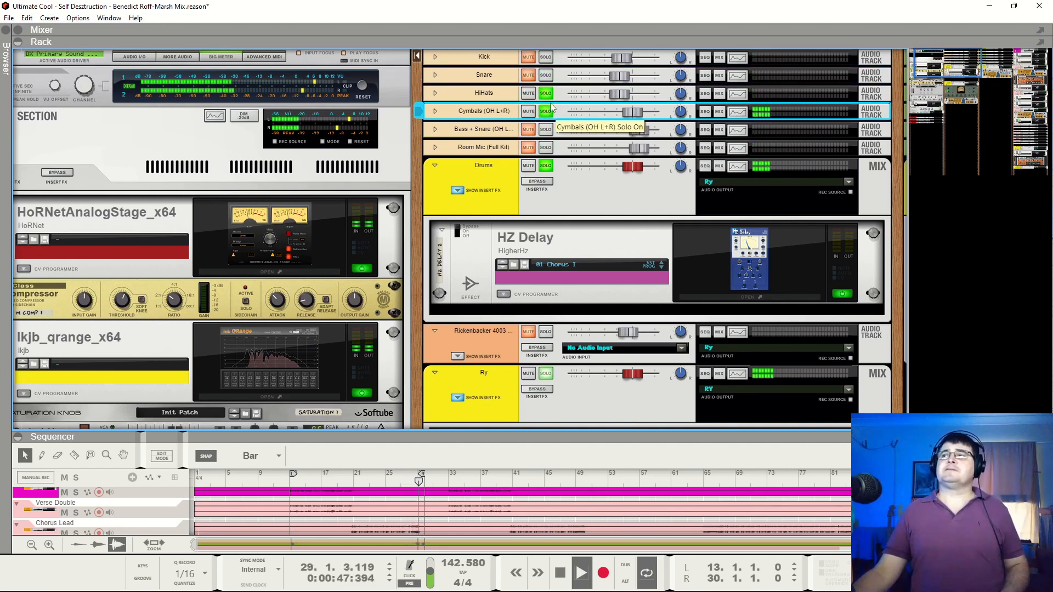
left_click(546, 130)
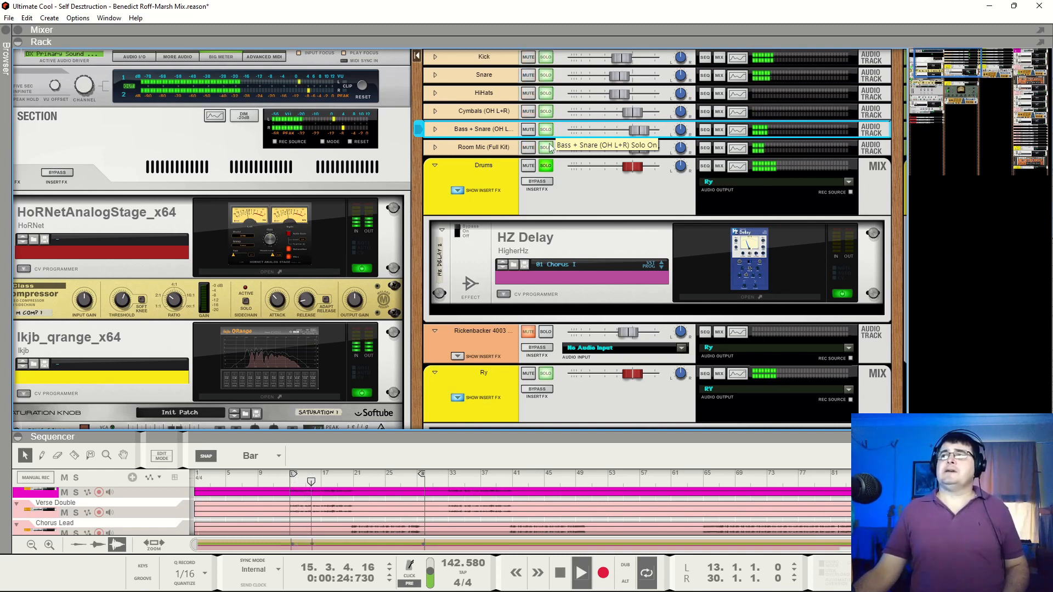
left_click(547, 148)
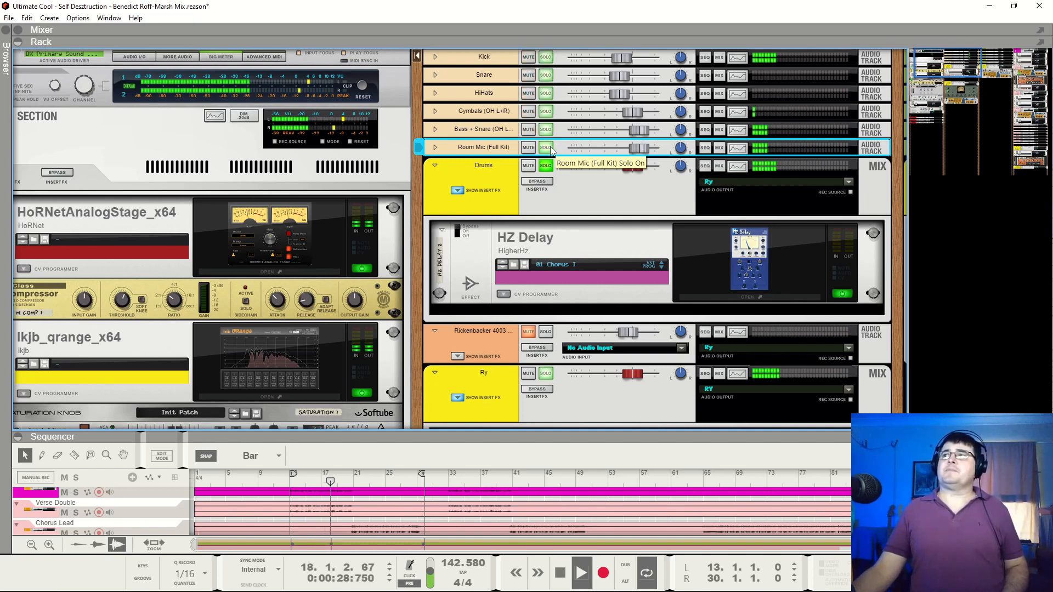
key("space")
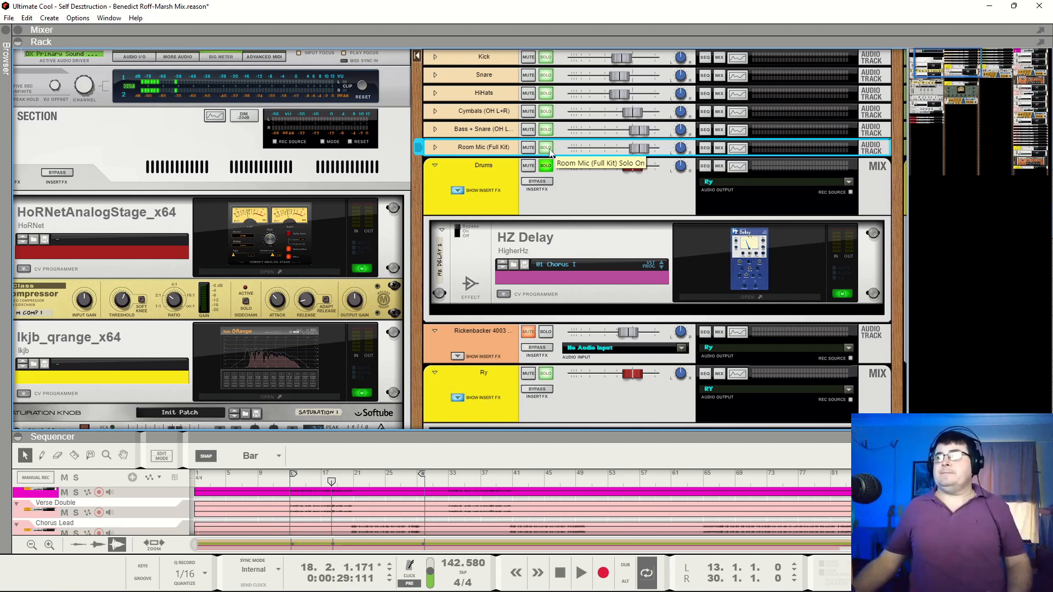
Solo the Room Mic (Full Kit) channel, resume playback and switch the Drums bus's HZ Delay back on
left_click(546, 130)
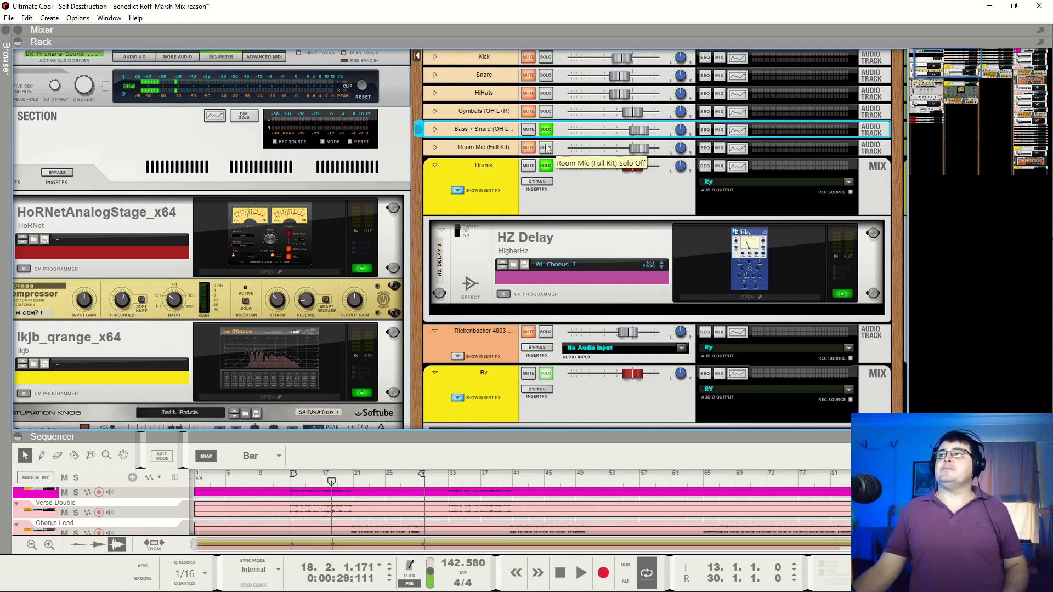
left_click(546, 148)
key("space")
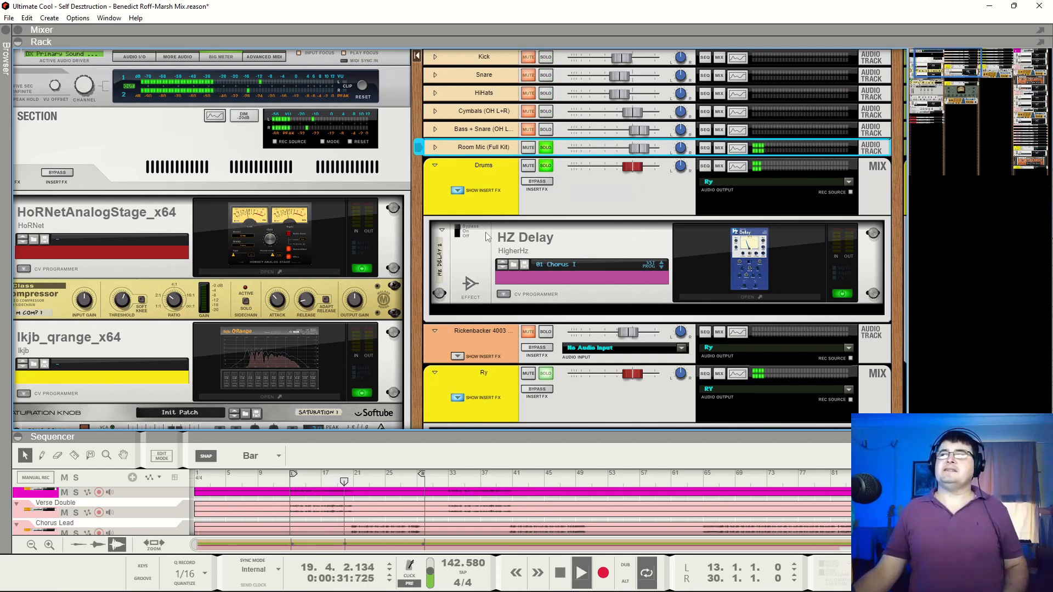
left_click(458, 237)
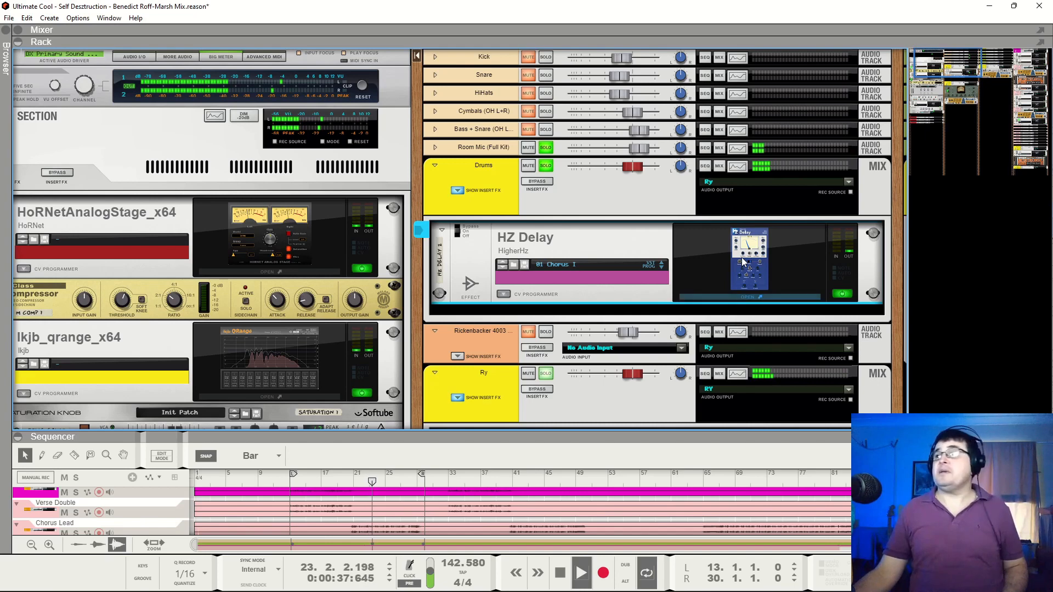
Open the Drums bus's HZ Delay plug-in window, add the Bass + Snare channel to the soloed channels and continue playback
left_click(749, 297)
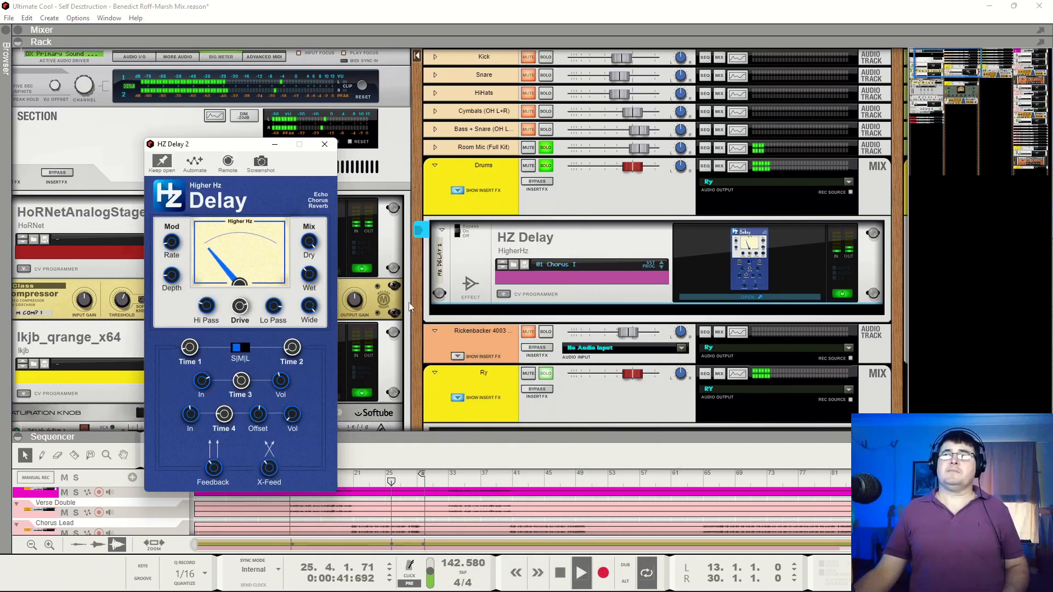
key("space")
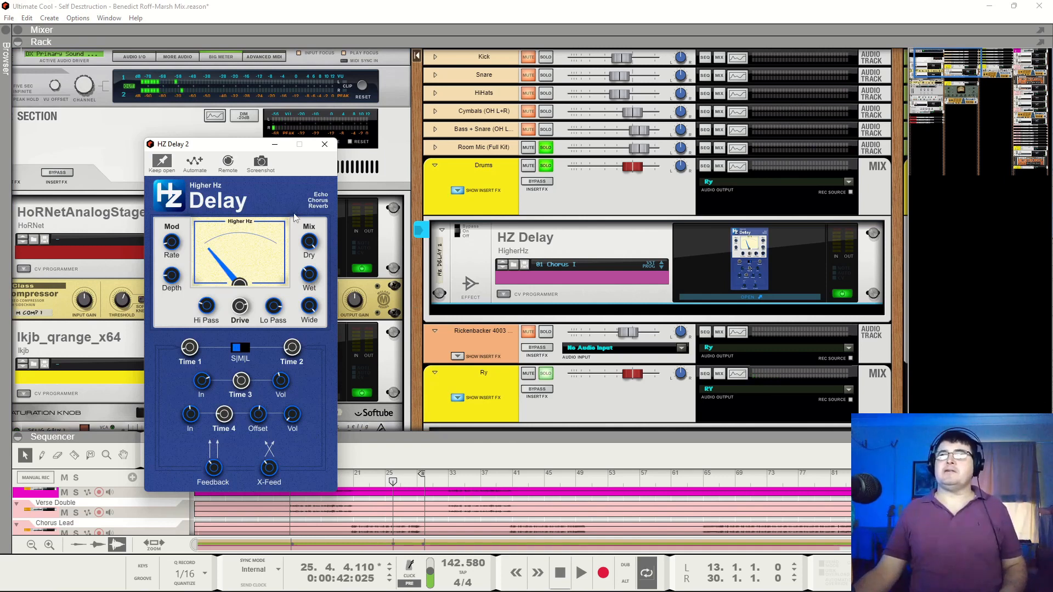
left_click(546, 130)
key("space")
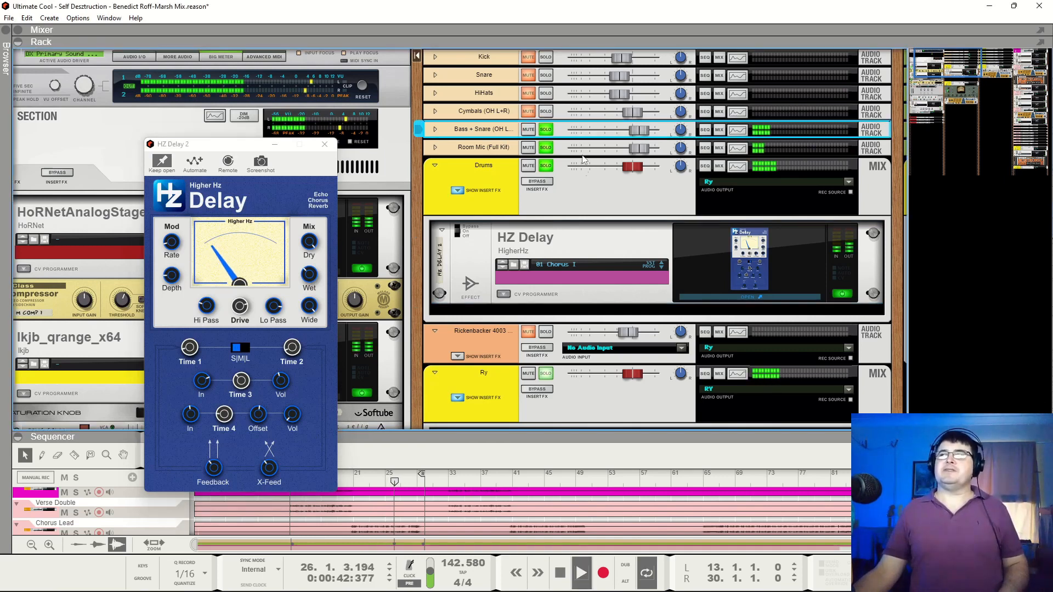
Clear the solos on Room Mic and Bass + Snare, and mute the Cymbals, HiHats, Snare and Kick channels
left_click(548, 148)
left_click(545, 130)
left_click(528, 111)
left_click(528, 93)
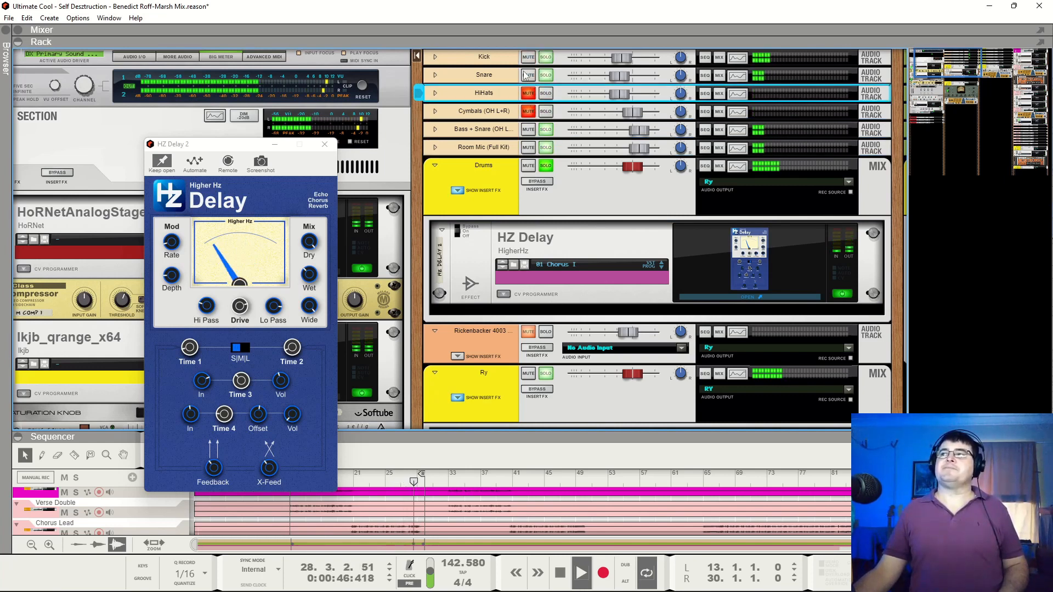
left_click(528, 75)
left_click(528, 57)
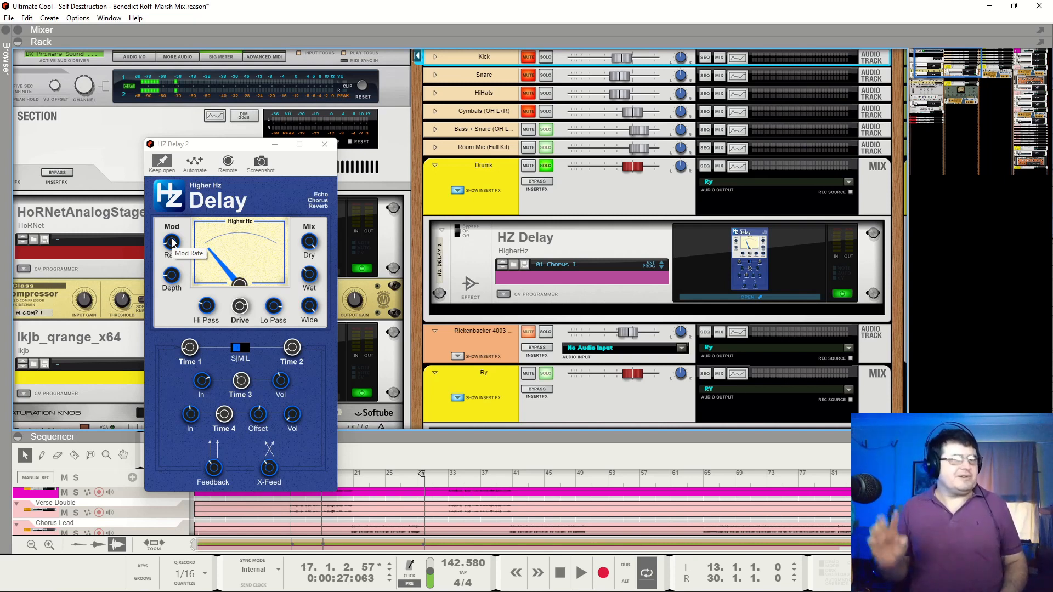
Resume playback, unmute the Cymbals channel to hear it with the Bass + Snare and Room Mic channels, and stop
left_click(242, 201)
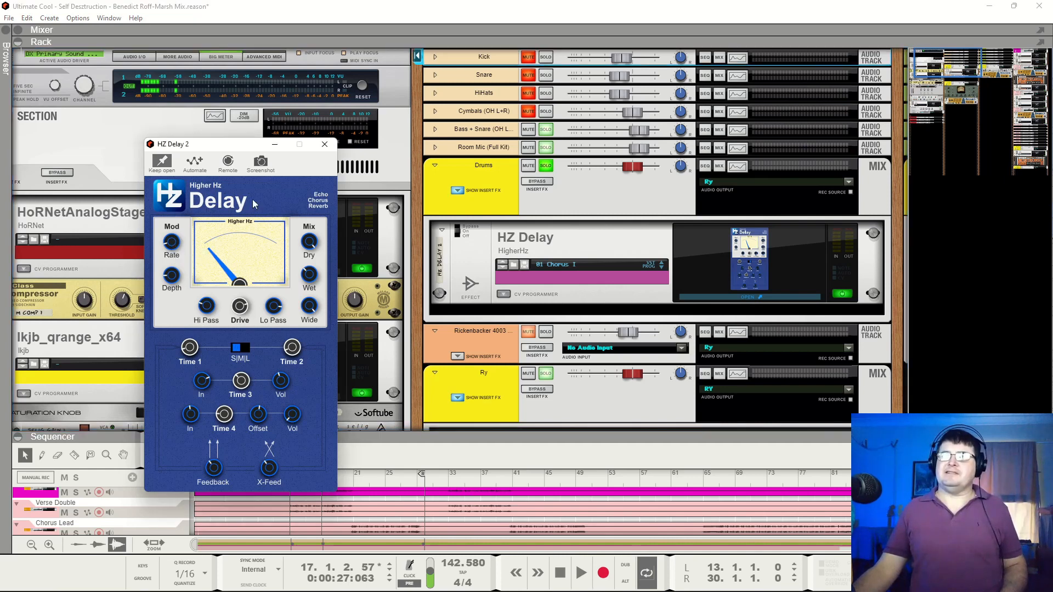
key("space")
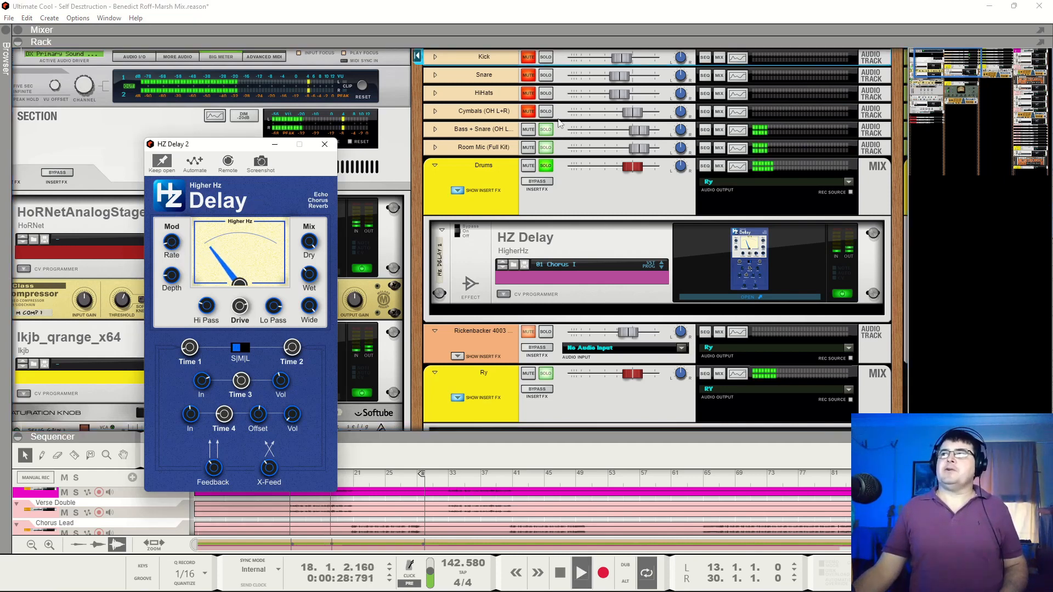
left_click(529, 111)
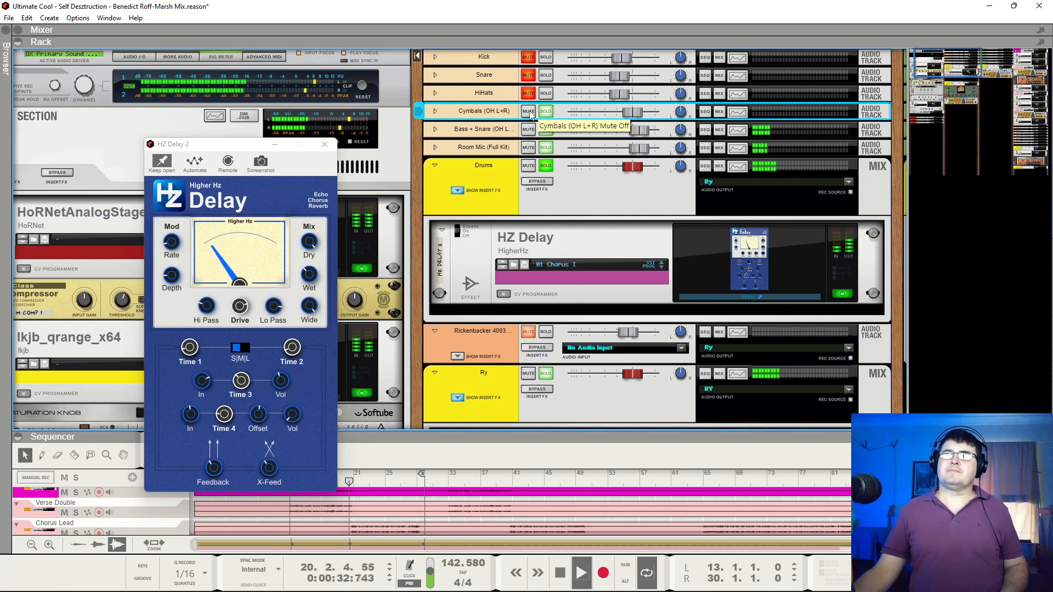
key("space")
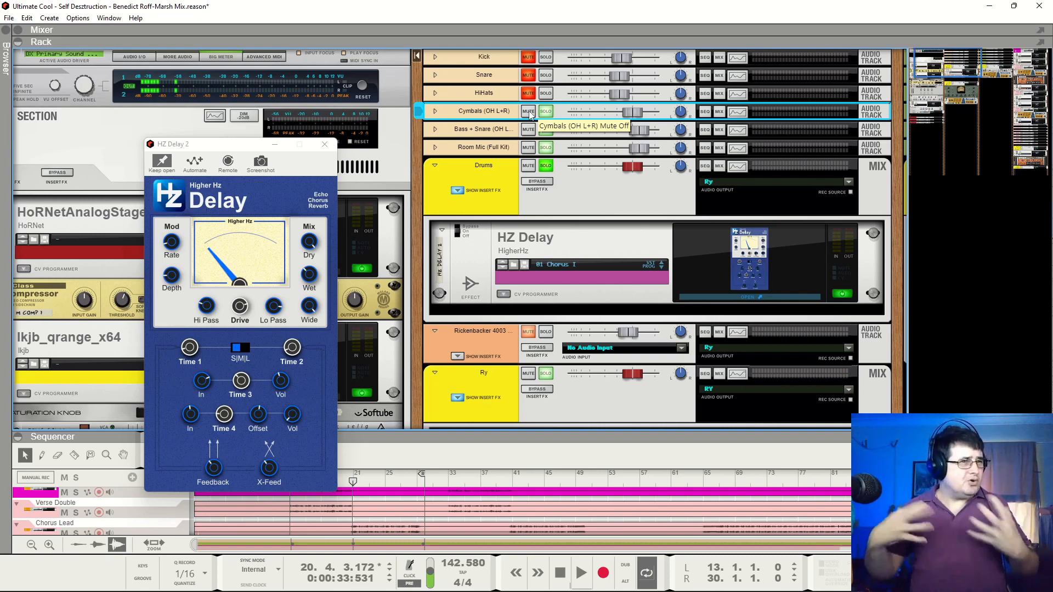
Look over the Ry bus's insert effects below the drums and return to the drum channels
scroll(503, 348, "down", 3)
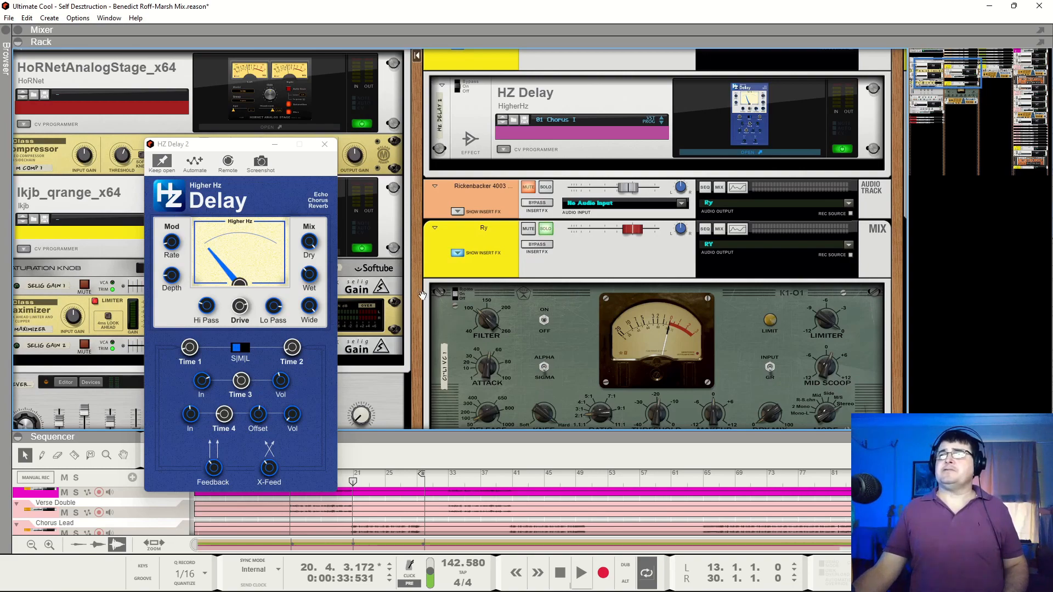
scroll(423, 296, "up", 3)
scroll(474, 246, "down", 4)
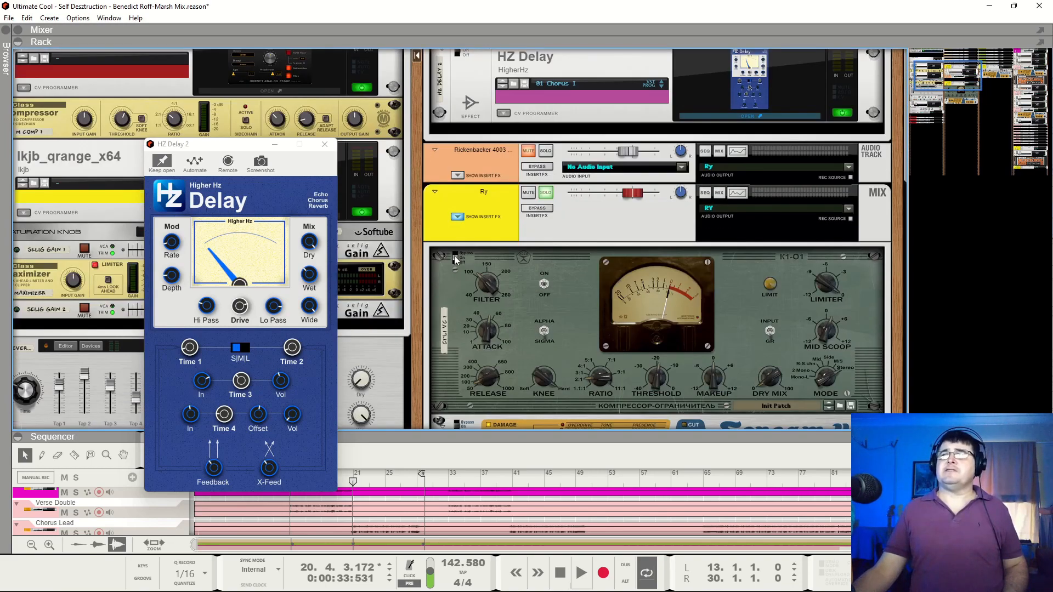
left_click(461, 360)
left_click(459, 426)
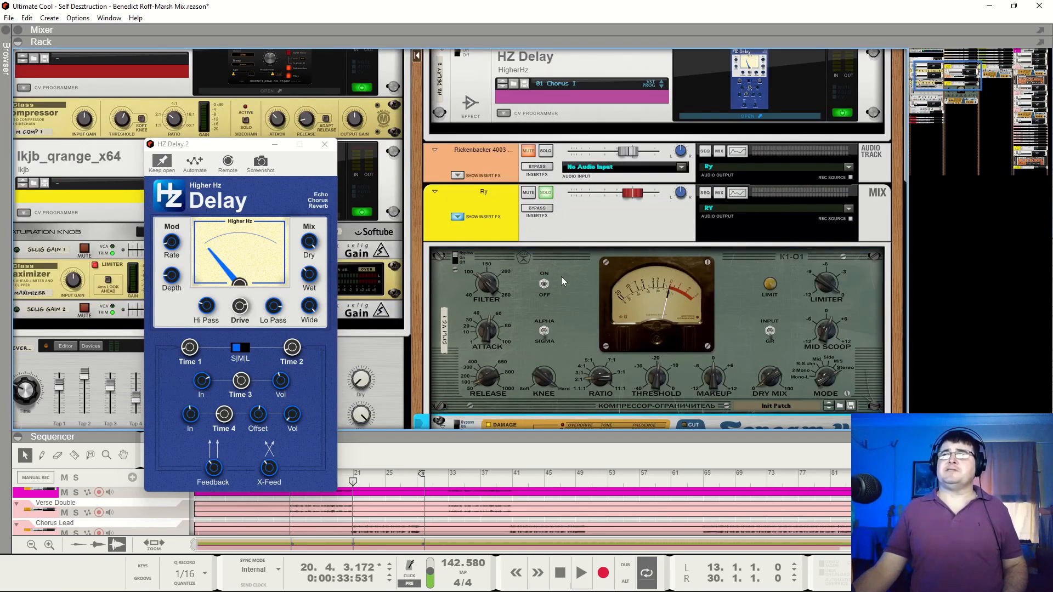
scroll(561, 277, "down", 4)
scroll(559, 297, "up", 6)
scroll(562, 301, "up", 2)
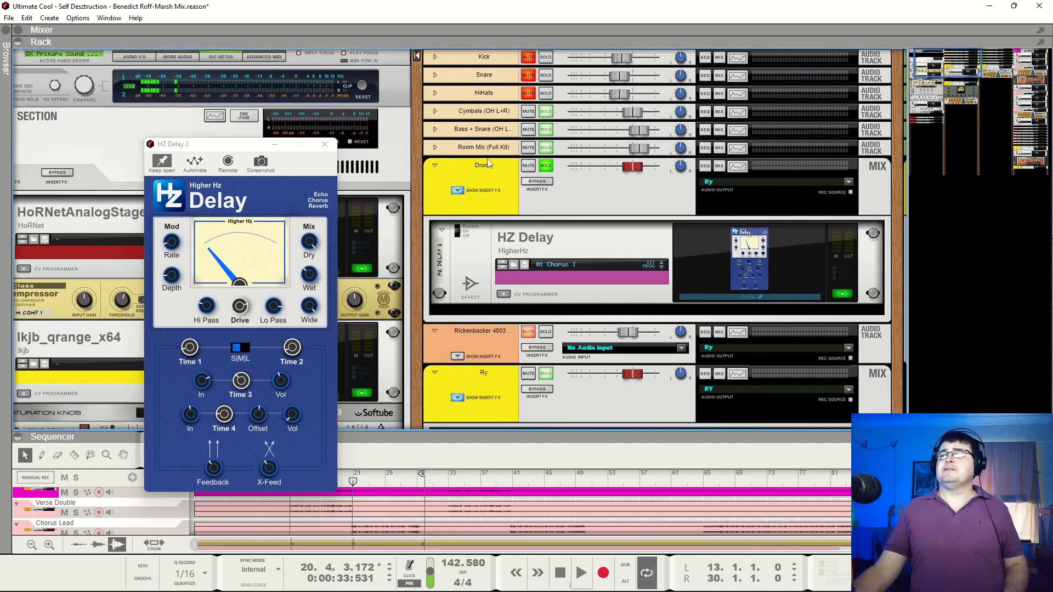
Resume playback and unmute the HiHats, Snare and Kick channels one after another
key("space")
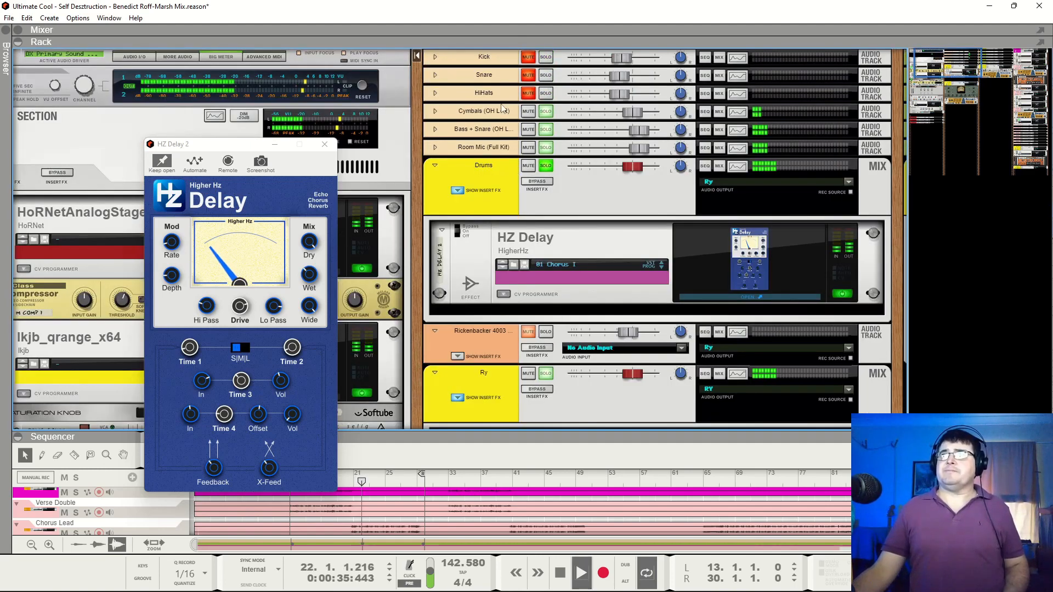
left_click(530, 94)
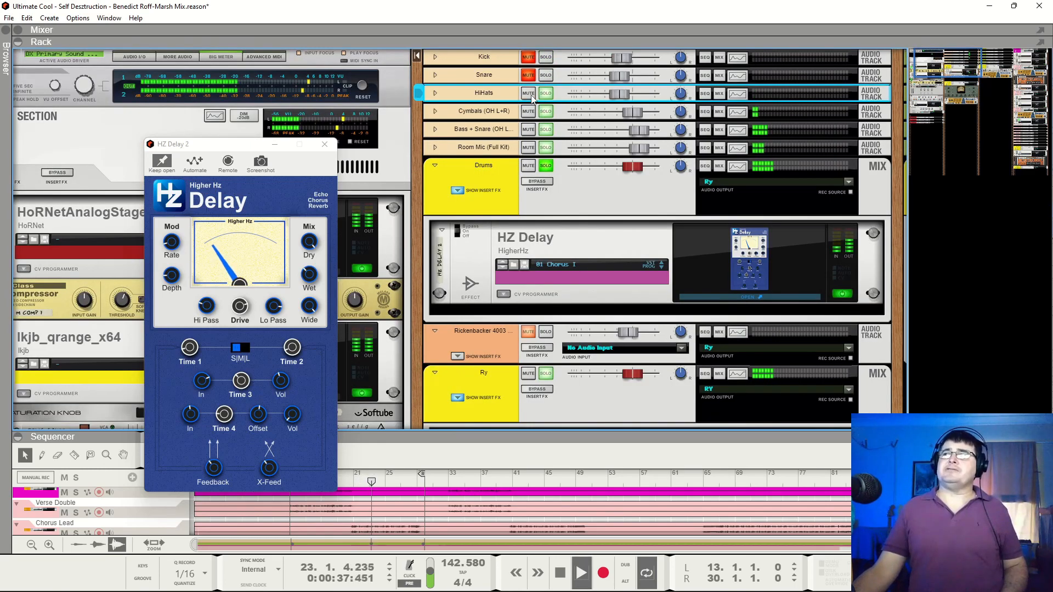
left_click(529, 75)
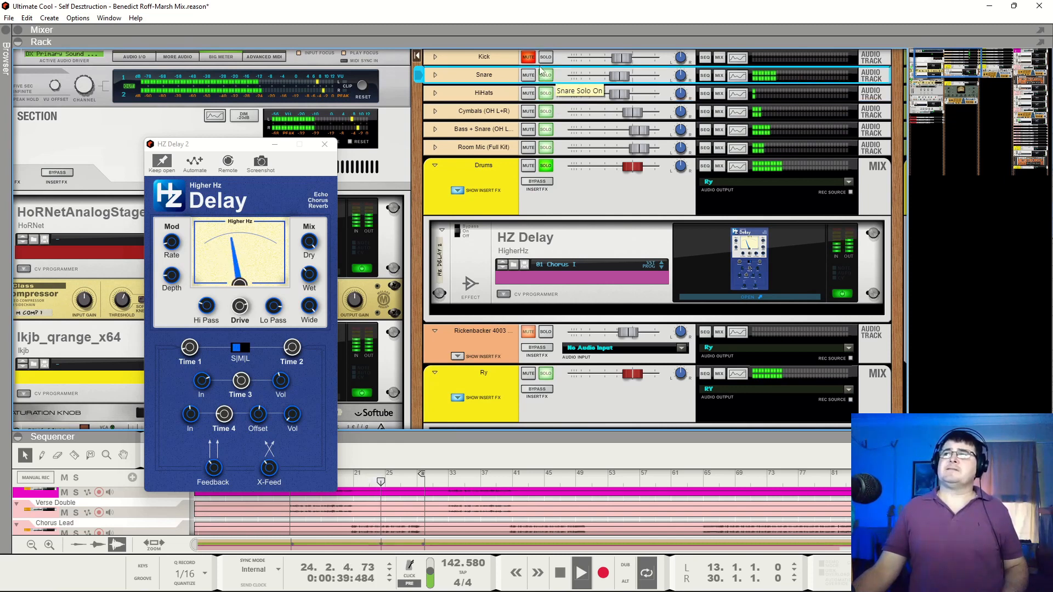
left_click(529, 58)
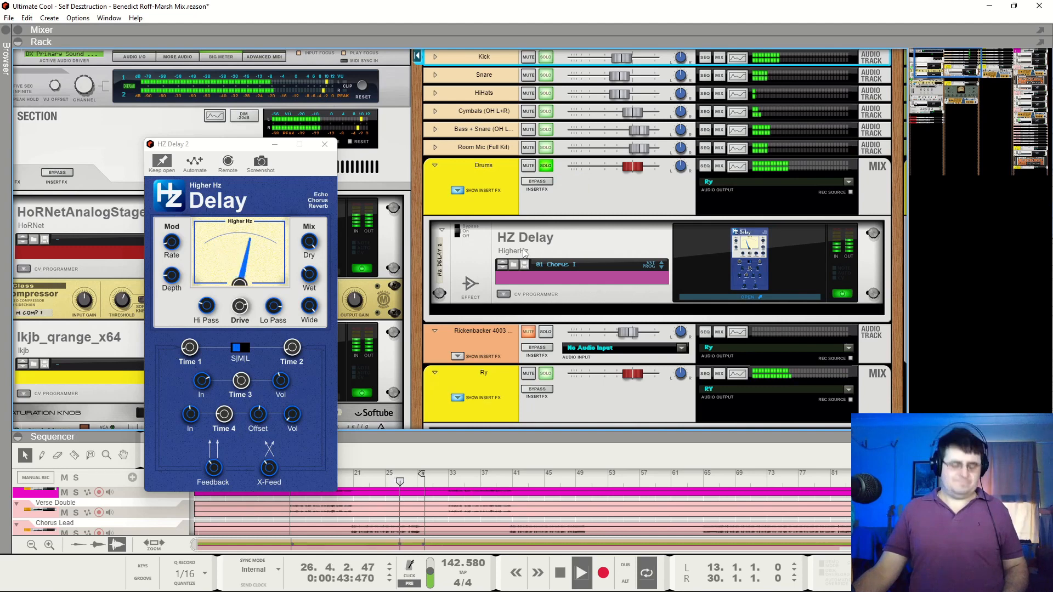
Open the Spectrum EQ and examine the curves of the Kick, Snare, Cymbals, Bass + Snare, Room Mic and Drums channels
key("F2")
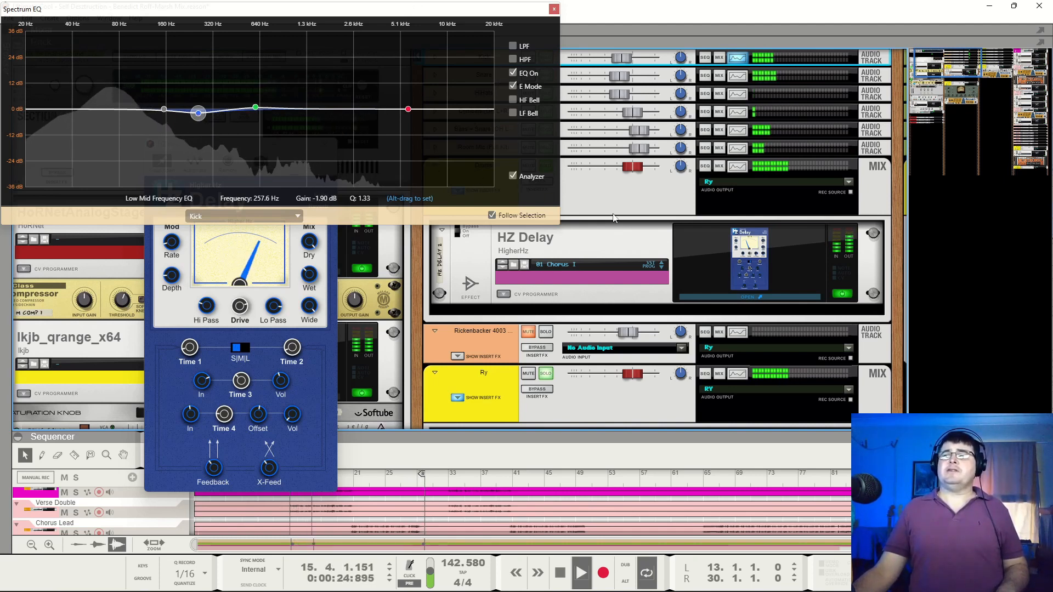
left_click(672, 78)
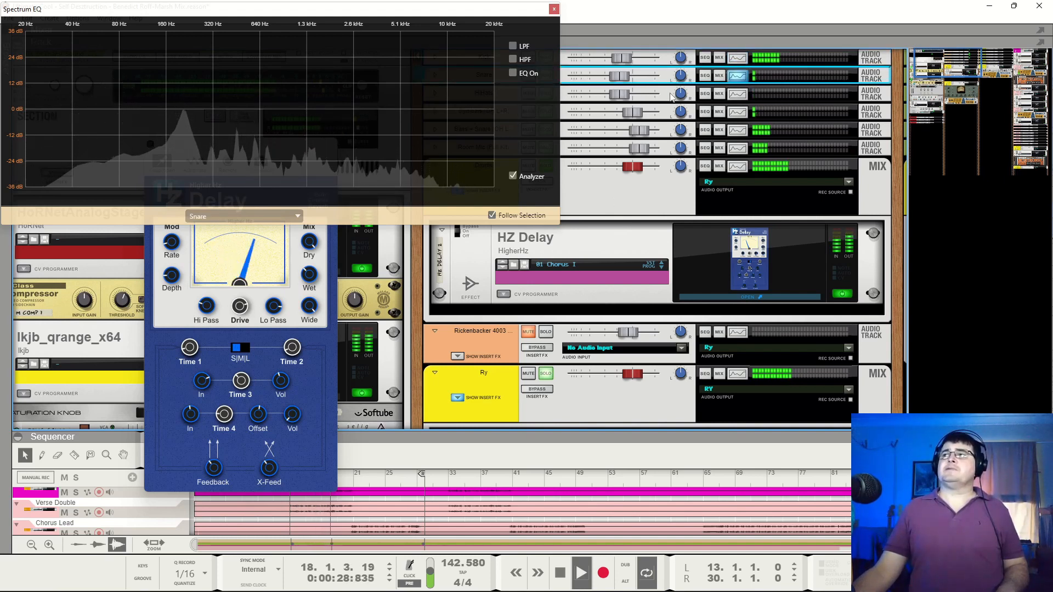
left_click(670, 113)
left_click(669, 131)
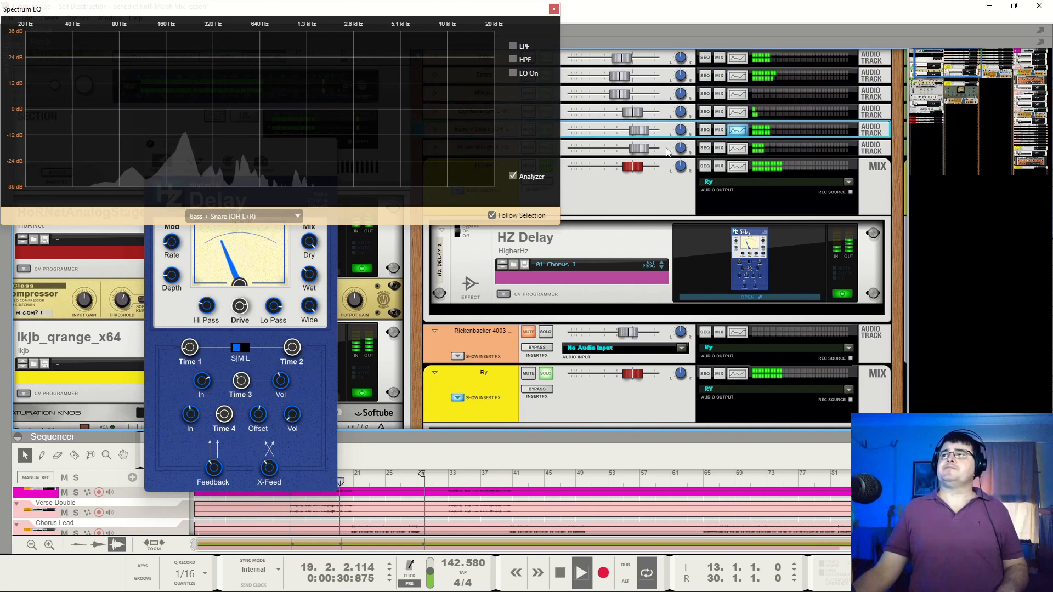
left_click(668, 151)
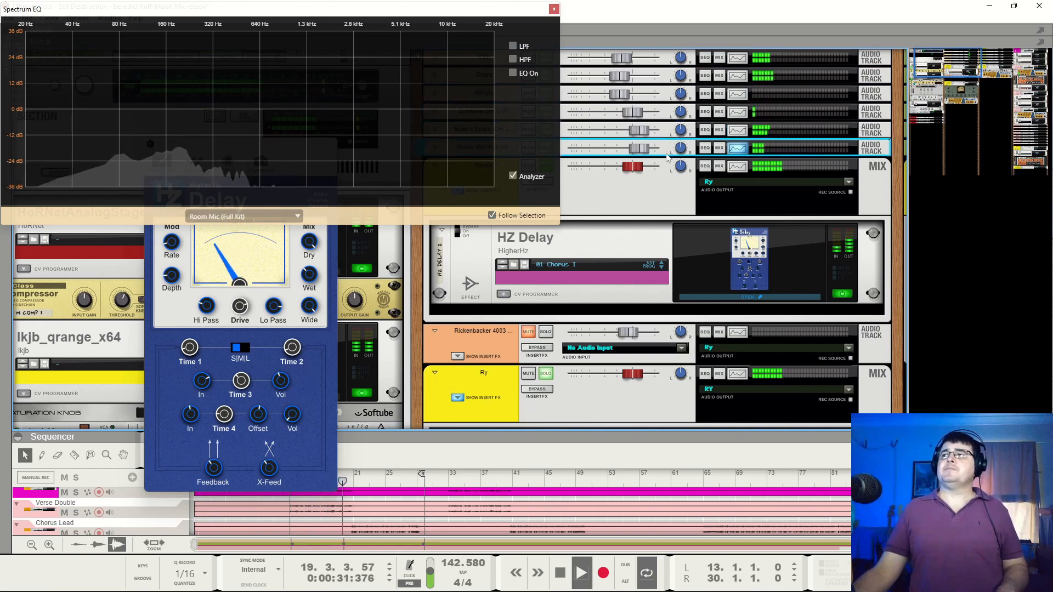
left_click(657, 197)
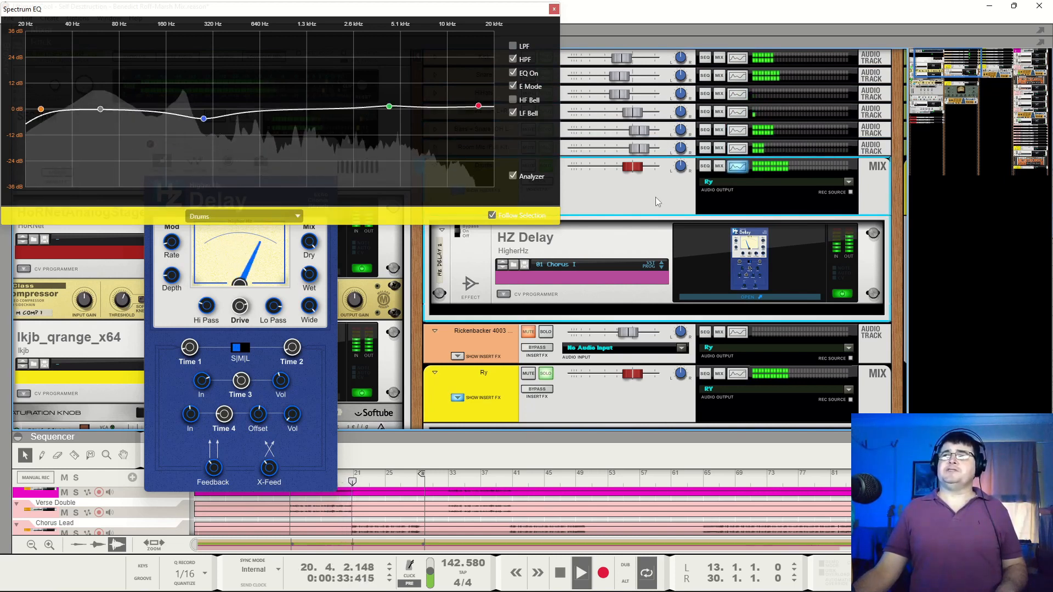
Inspect the low mid, high mid and high frequency bands of the Drums bus's EQ during playback, and close the Spectrum EQ
left_click(204, 119)
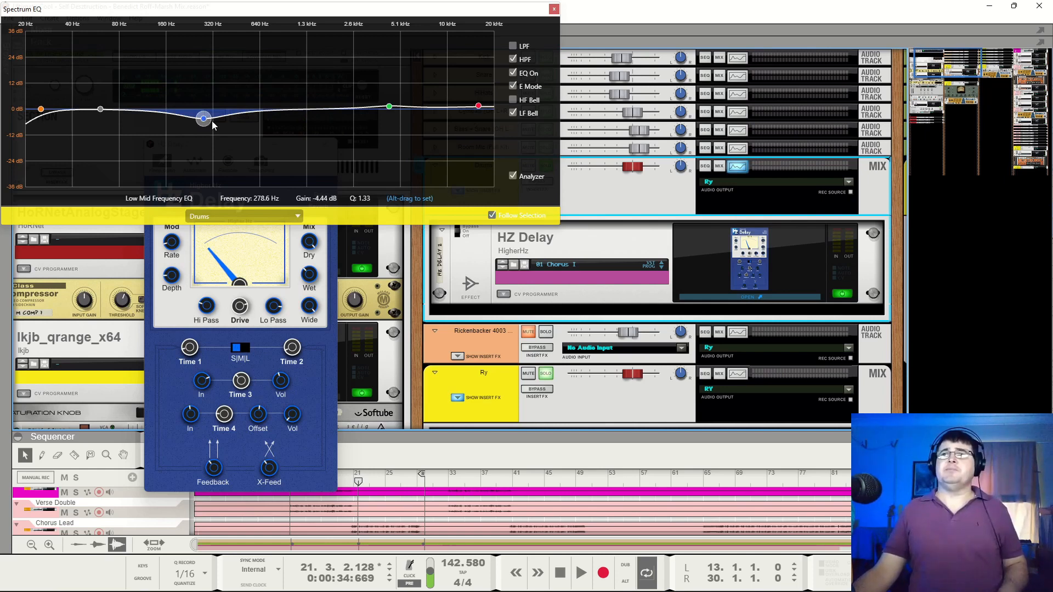
left_click(390, 108)
key("space")
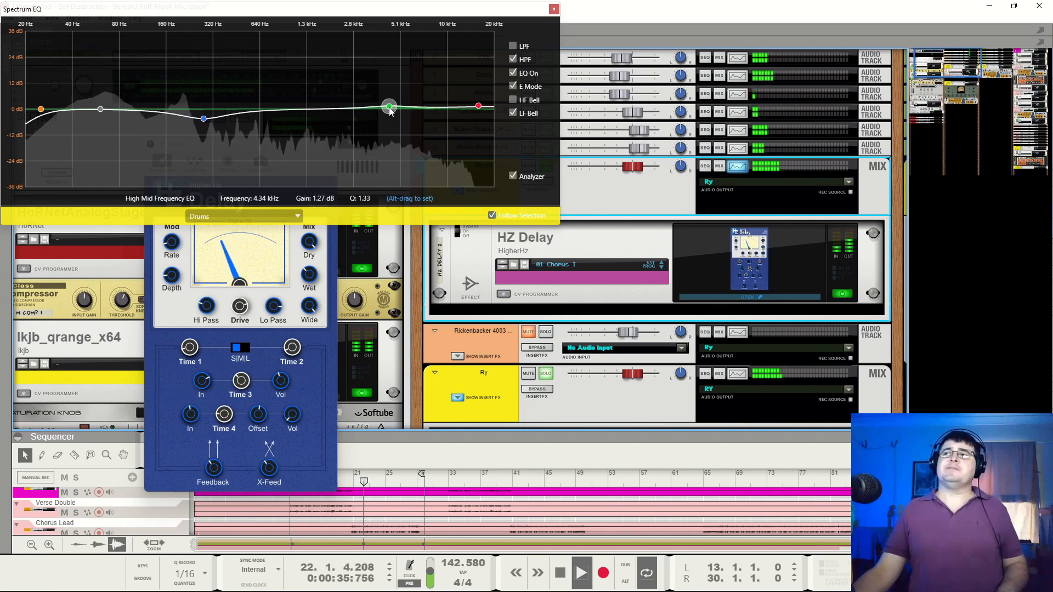
left_click(478, 105)
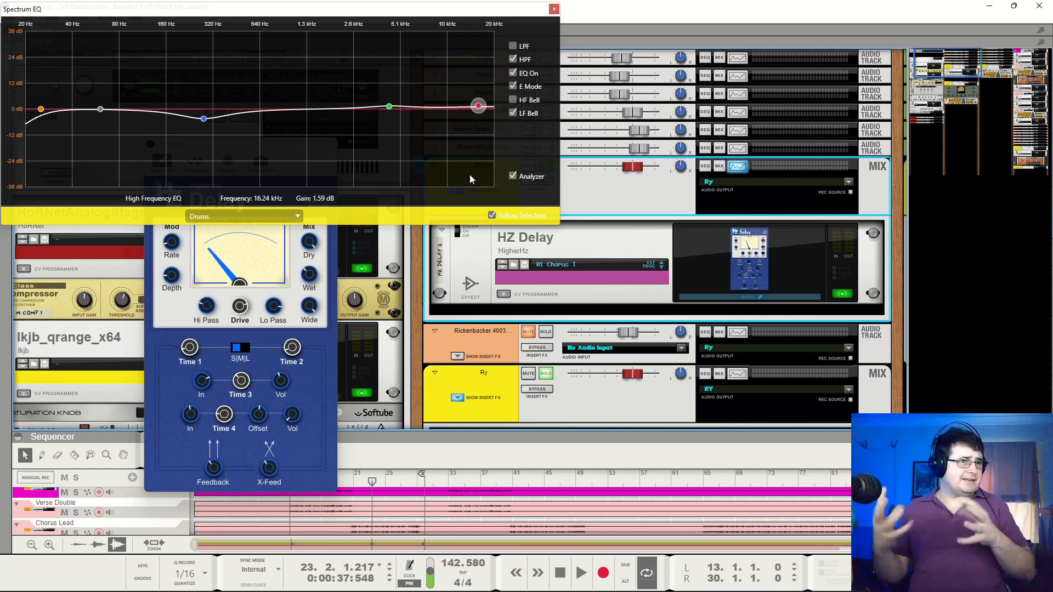
key("space")
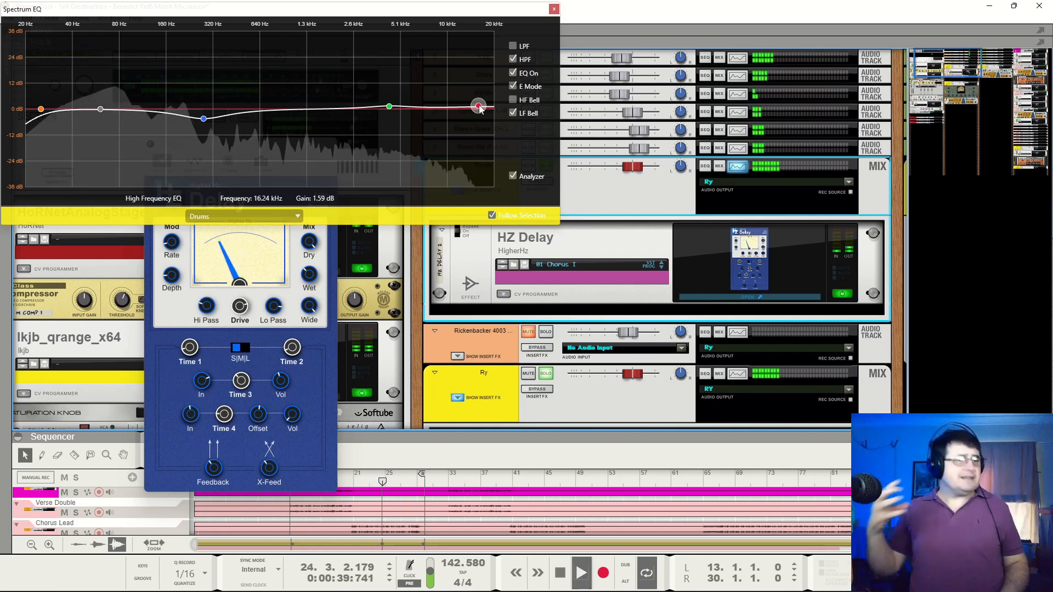
left_click(554, 9)
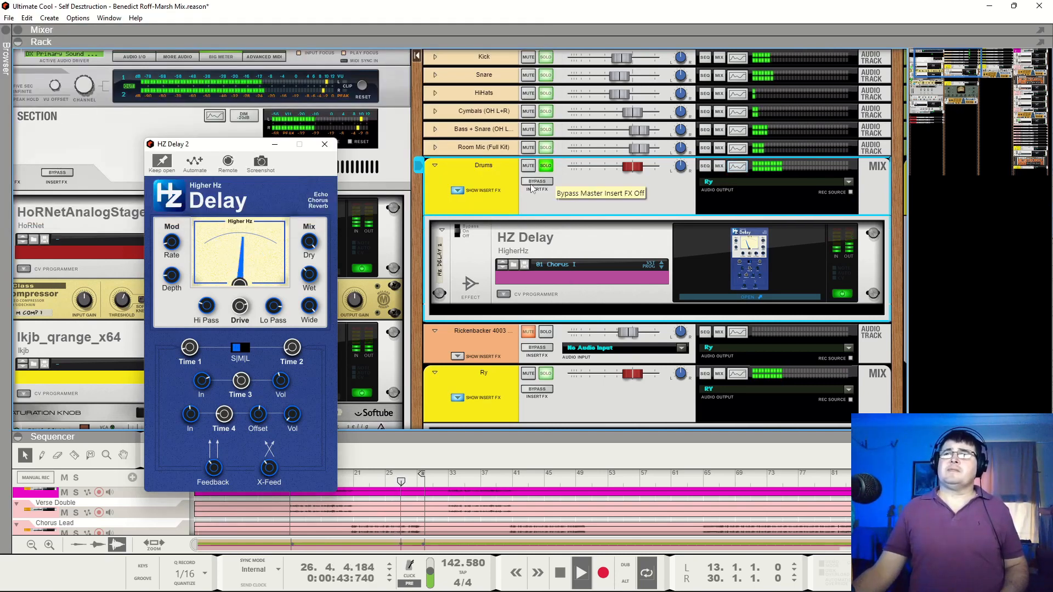
Stop playback, clear the Drums bus's solo and play the full mix
key("space")
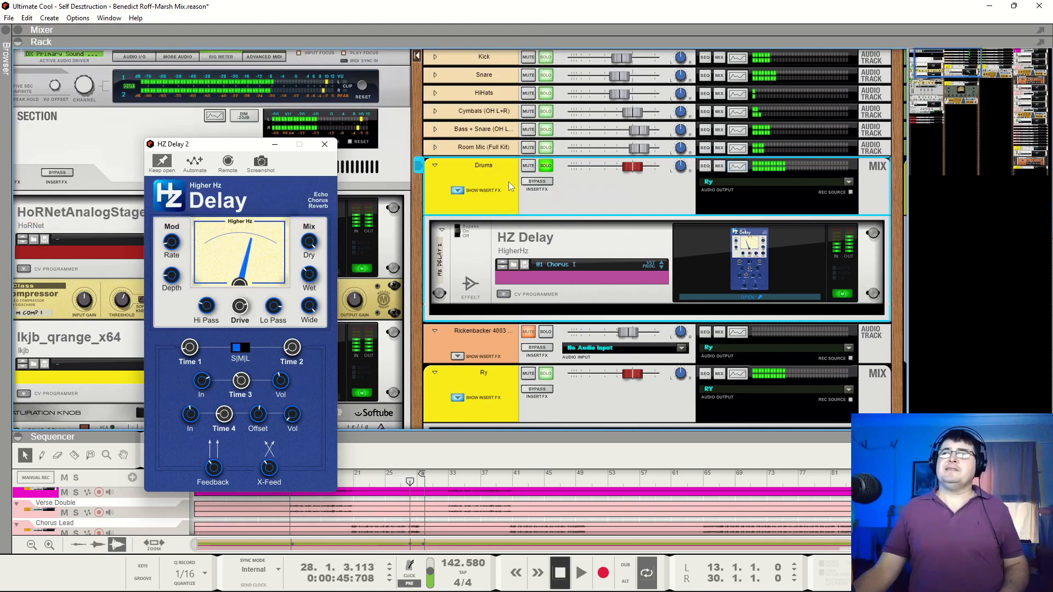
left_click(545, 165)
key("space")
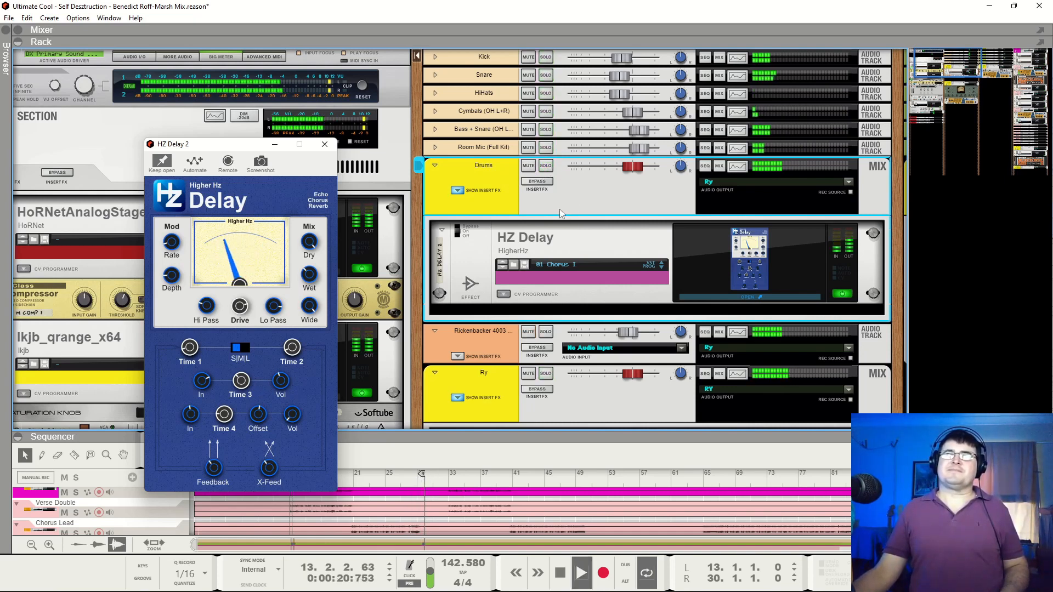
Compare the full mix with the Drums bus's HZ Delay bypassed and active, leaving the effect switched on
left_click(458, 230)
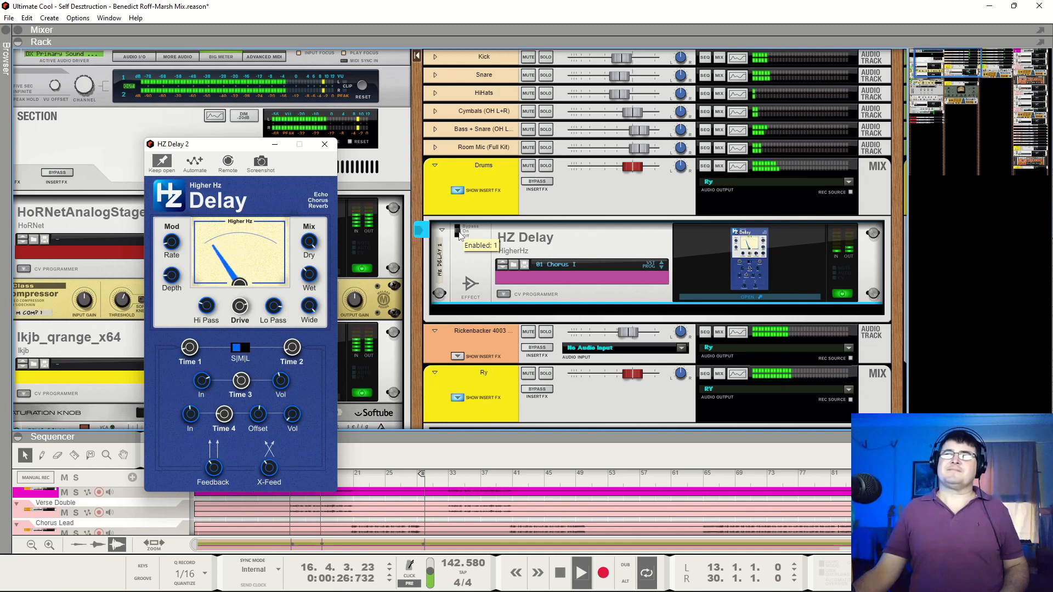
key("space")
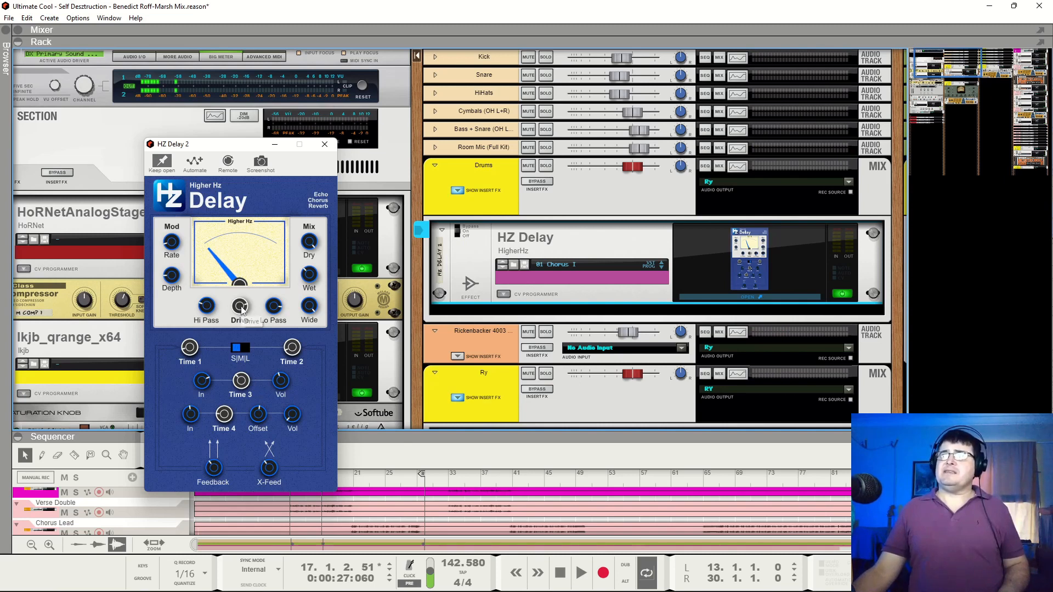
key("space")
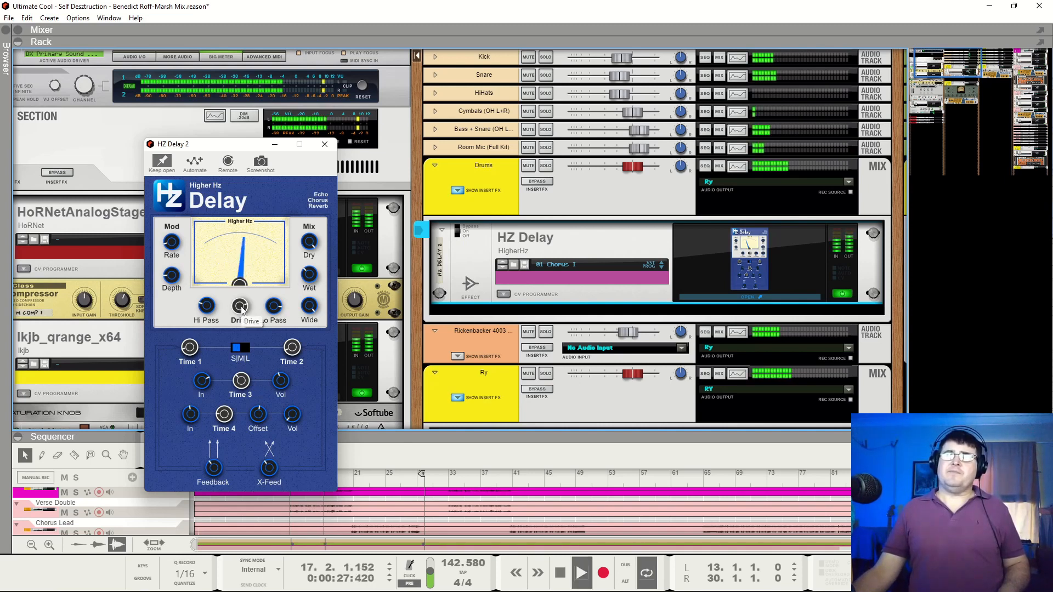
left_click(458, 226)
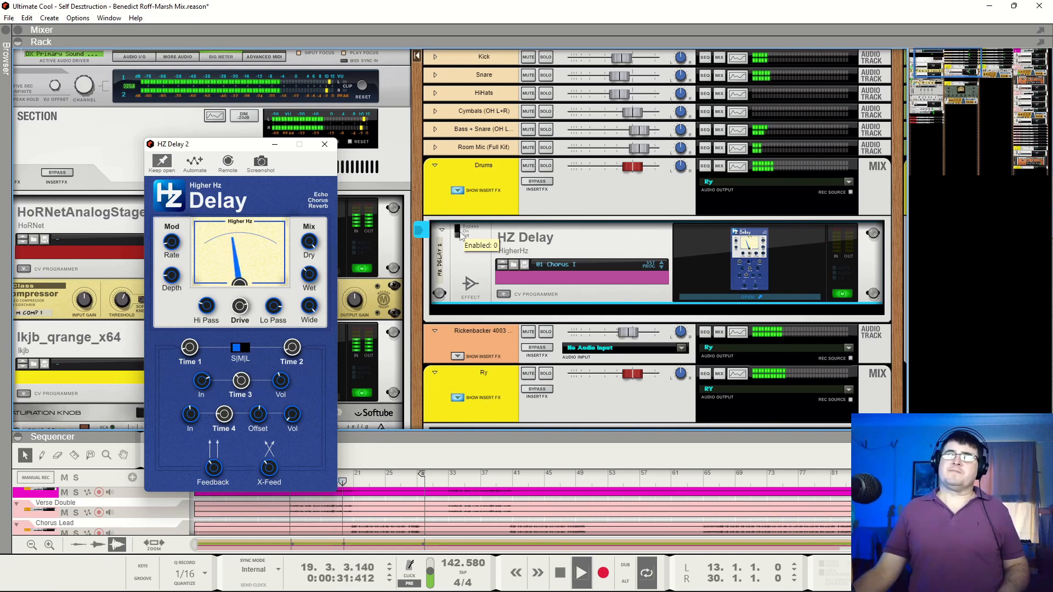
left_click(465, 233)
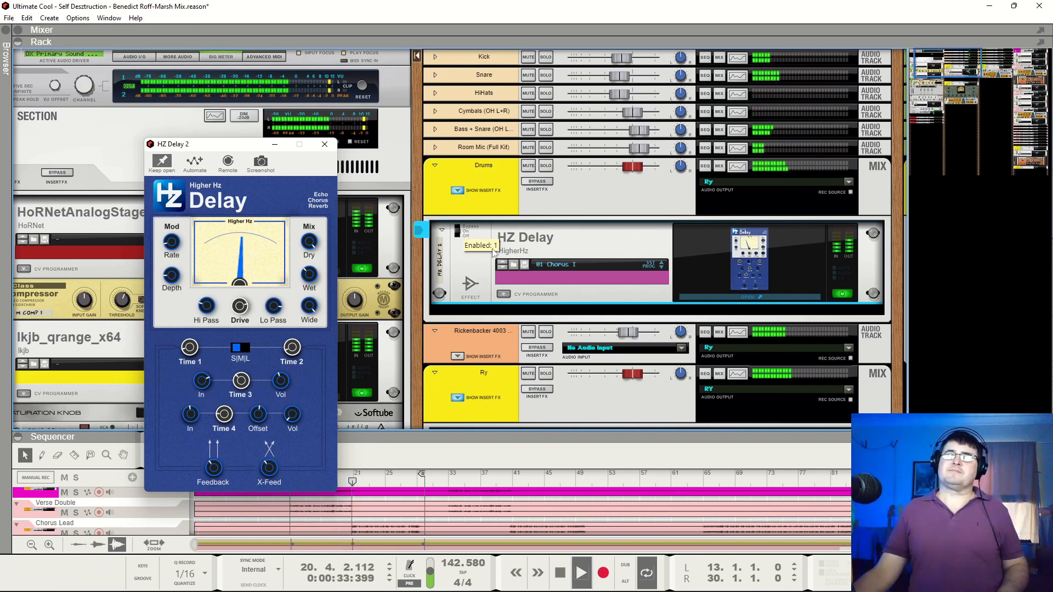
Solo the Ry bus, compare its playback with the Drums bus's HZ Delay off and on, leave the effect on and stop playback
left_click(543, 376)
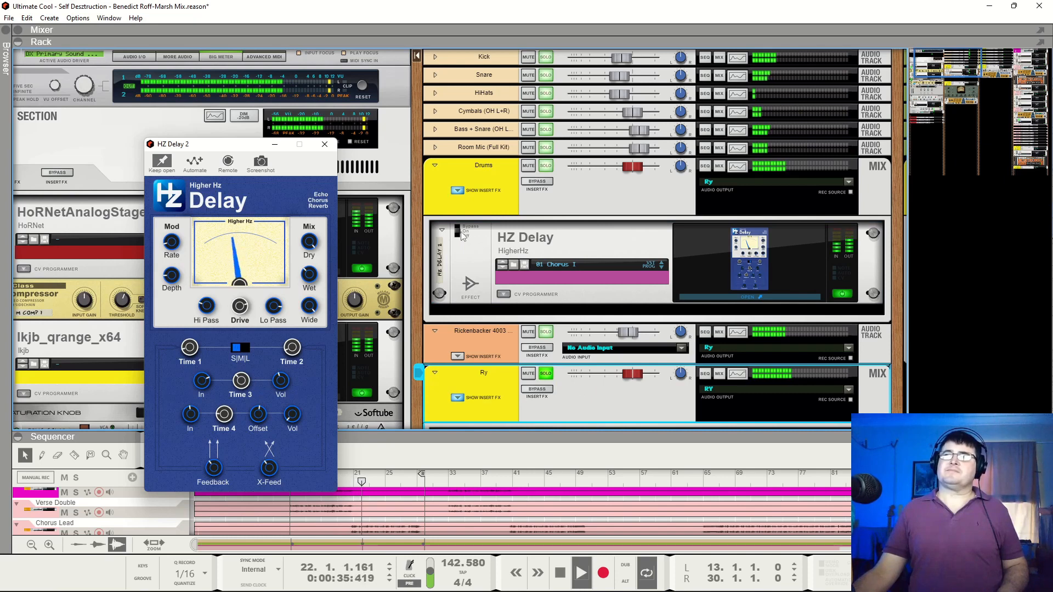
left_click(466, 230)
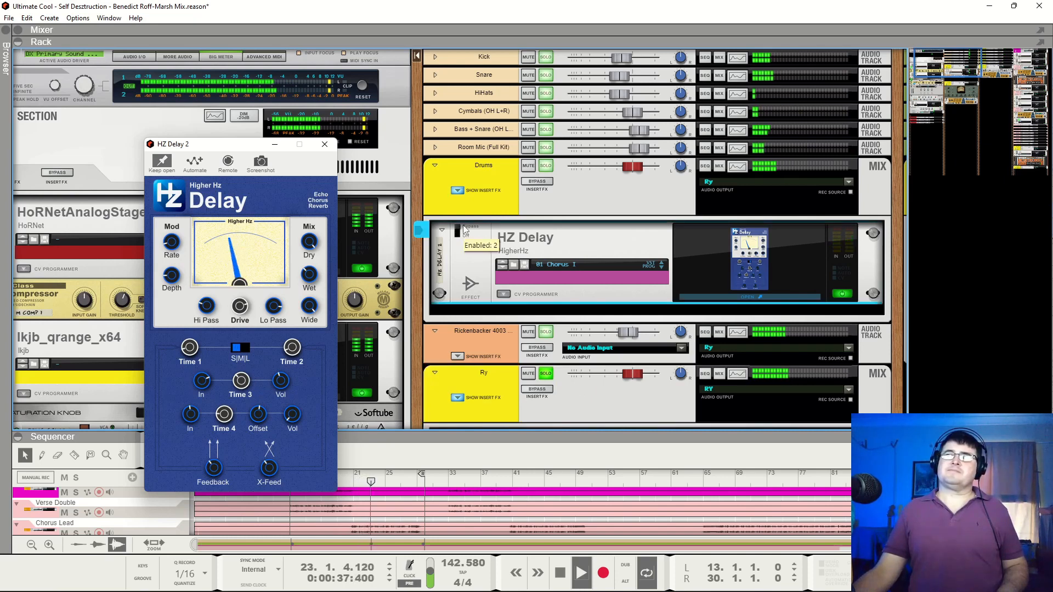
left_click(464, 231)
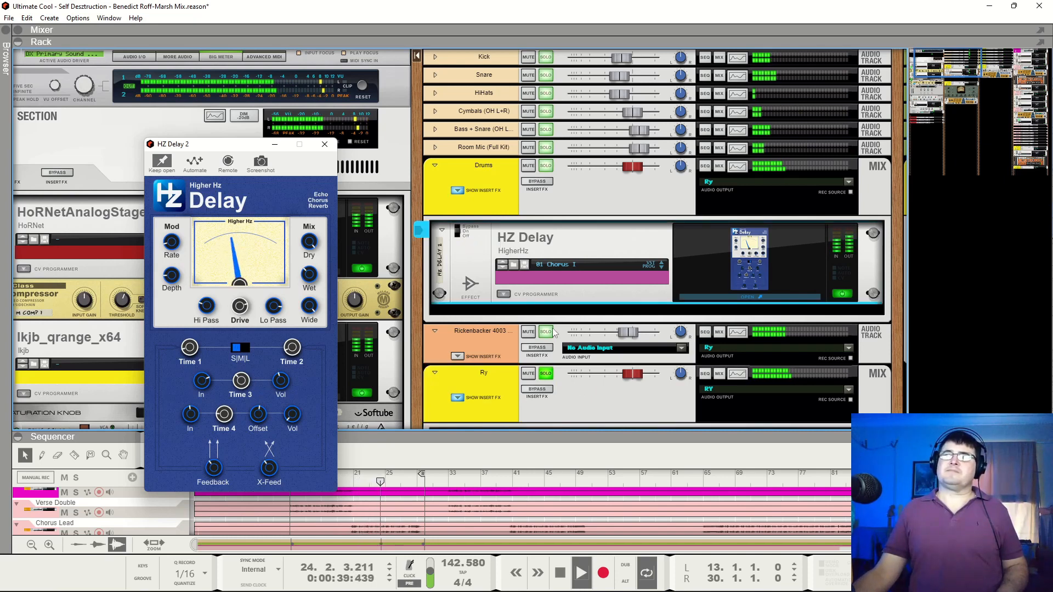
key("space")
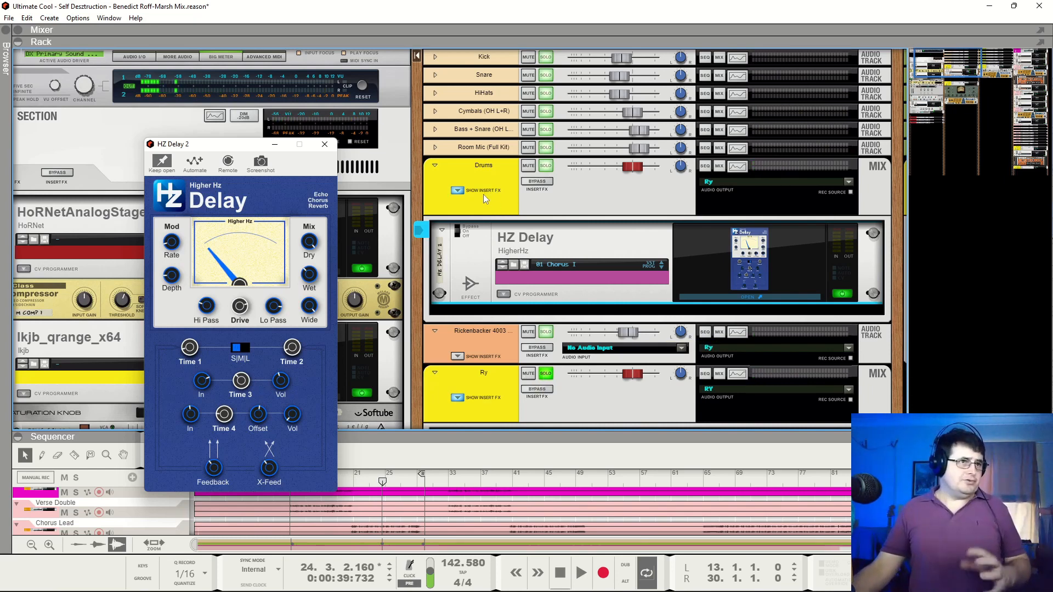
Solo the Drums bus instead of the Ry bus, audition it while switching HZ Delay, leave the effect on and stop playback
left_click(546, 165)
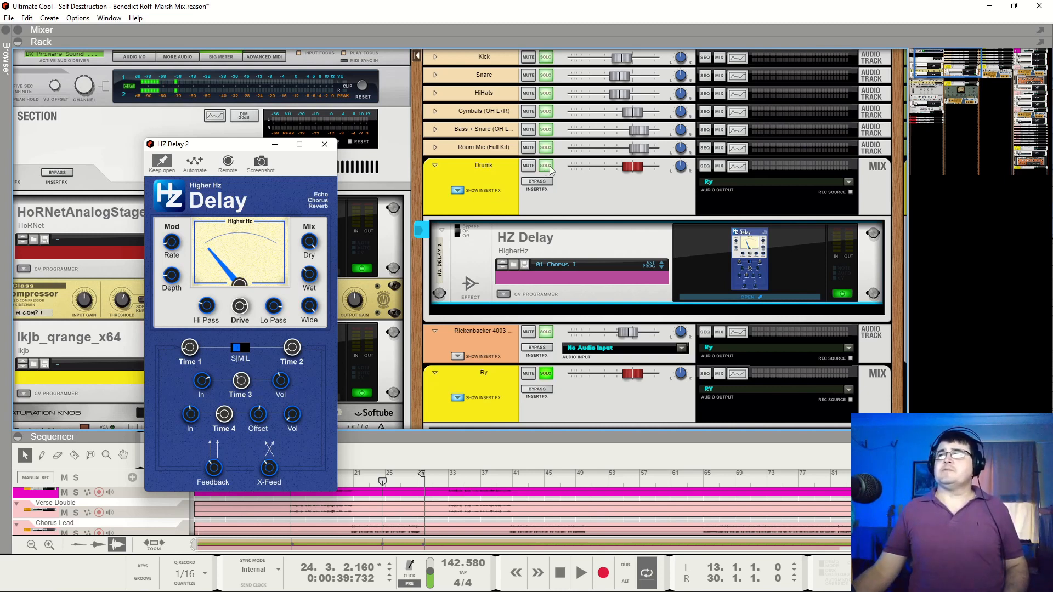
left_click(546, 374)
key("space")
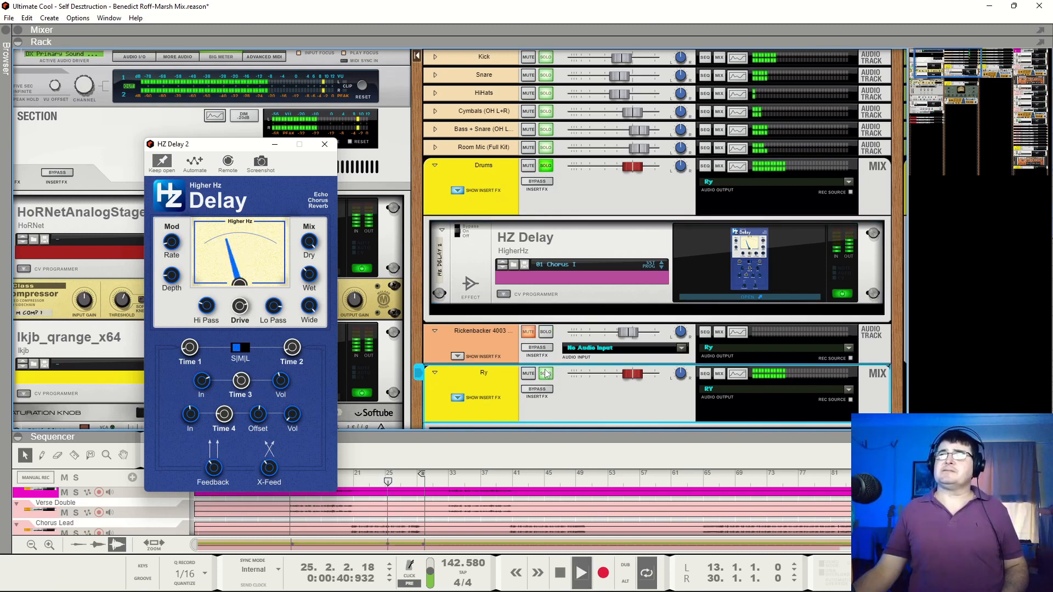
left_click(463, 221)
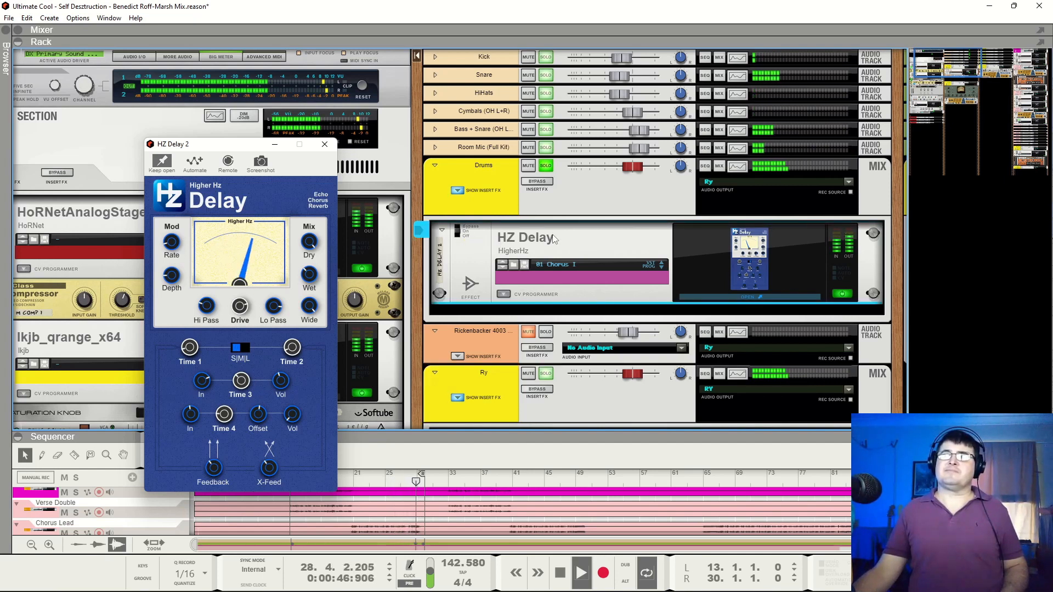
key("space")
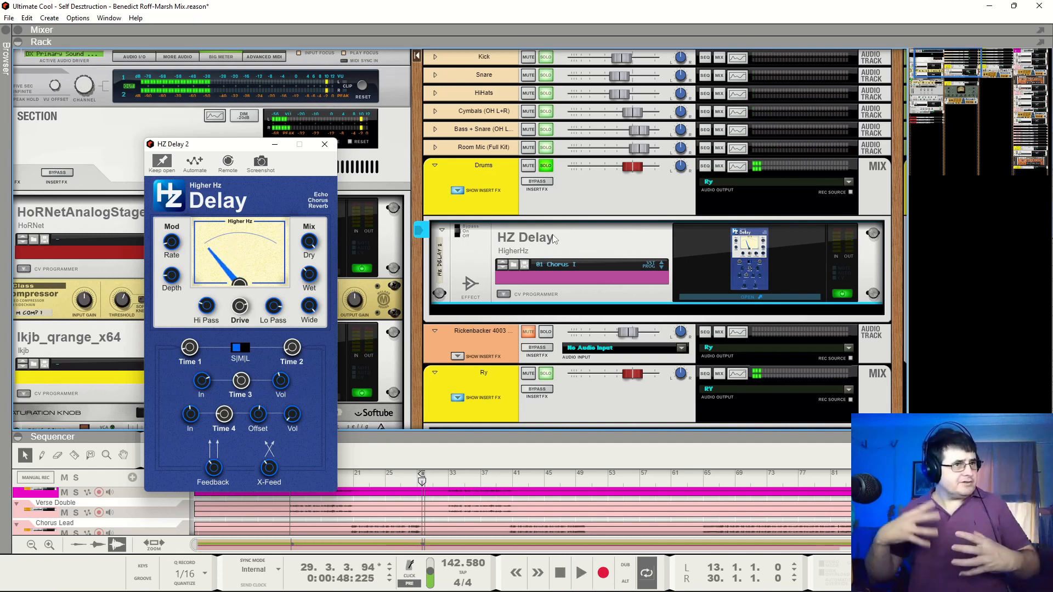
Audition the soloed Drums bus in short passages with HZ Delay active, and close the HZ Delay window with playback stopped
key("space")
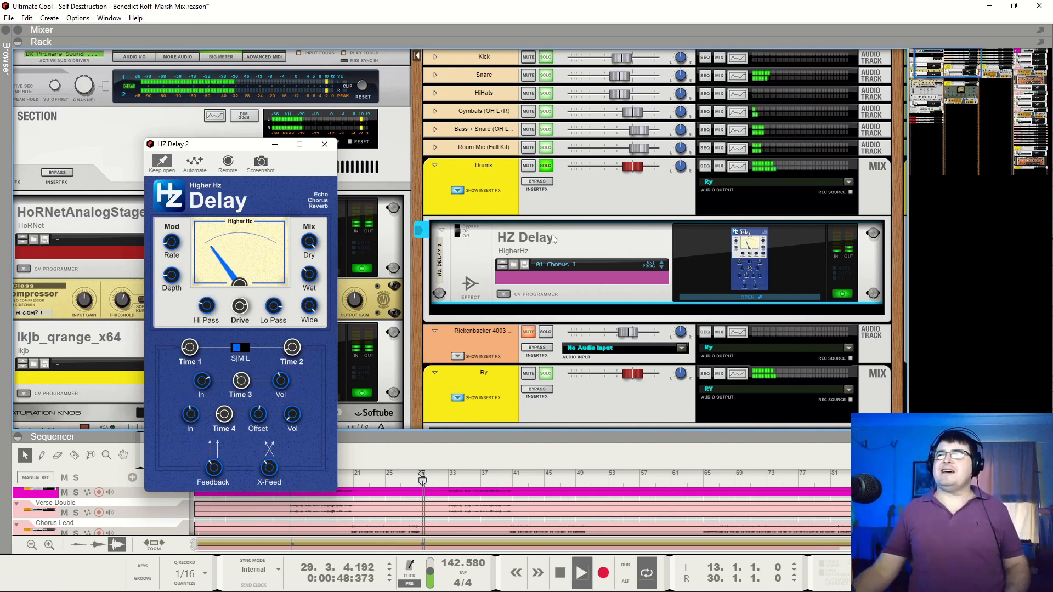
key("space")
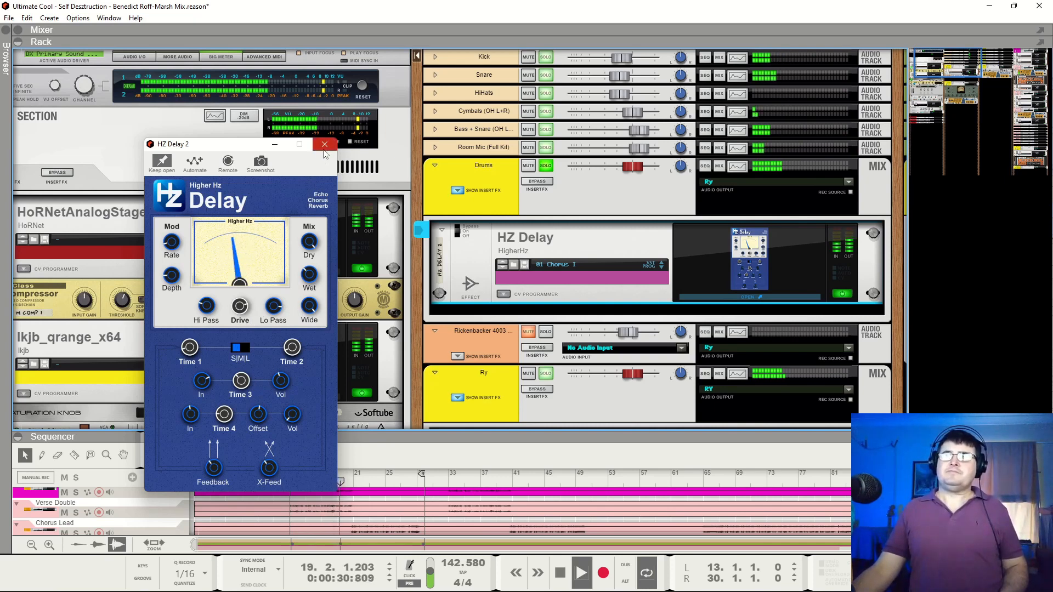
key("space")
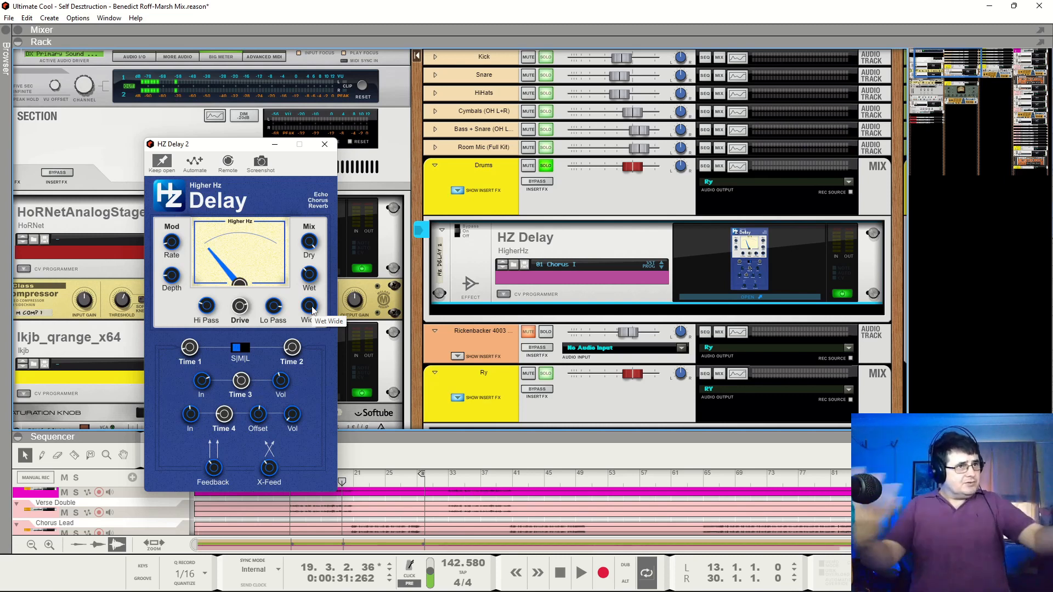
key("space")
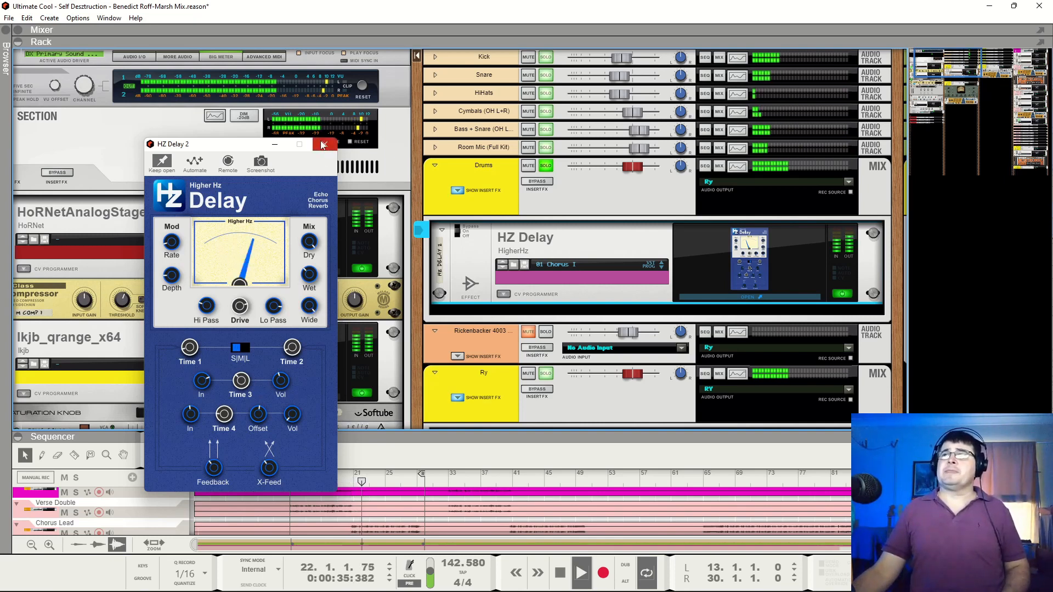
key("space")
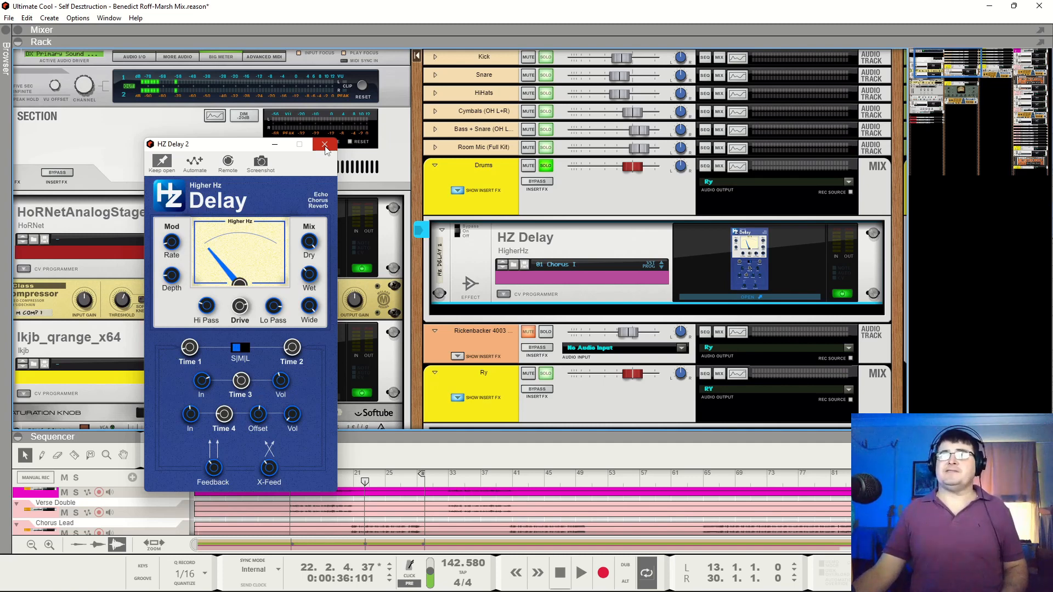
left_click(325, 146)
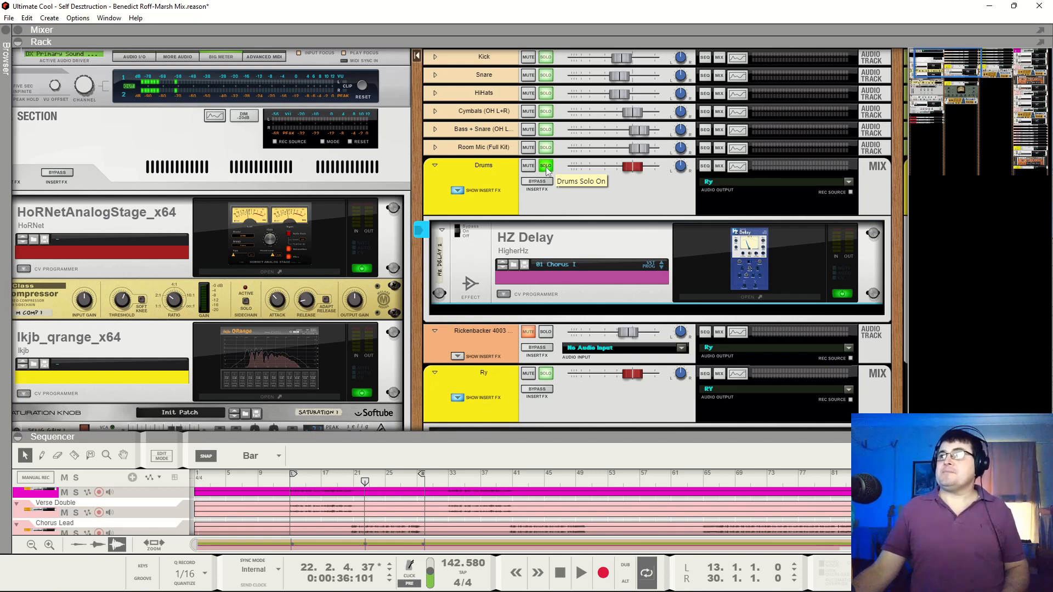
Clear the Drums bus's solo, solo the Rickenbacker 4003 bass track and audition it, stopping playback at the end
left_click(545, 168)
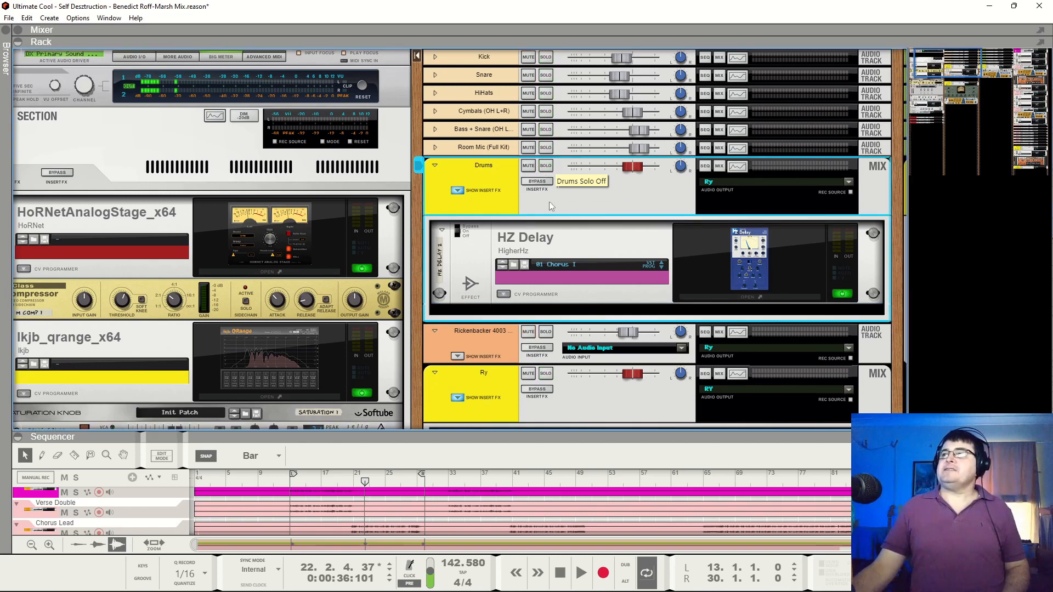
left_click(545, 331)
key("space")
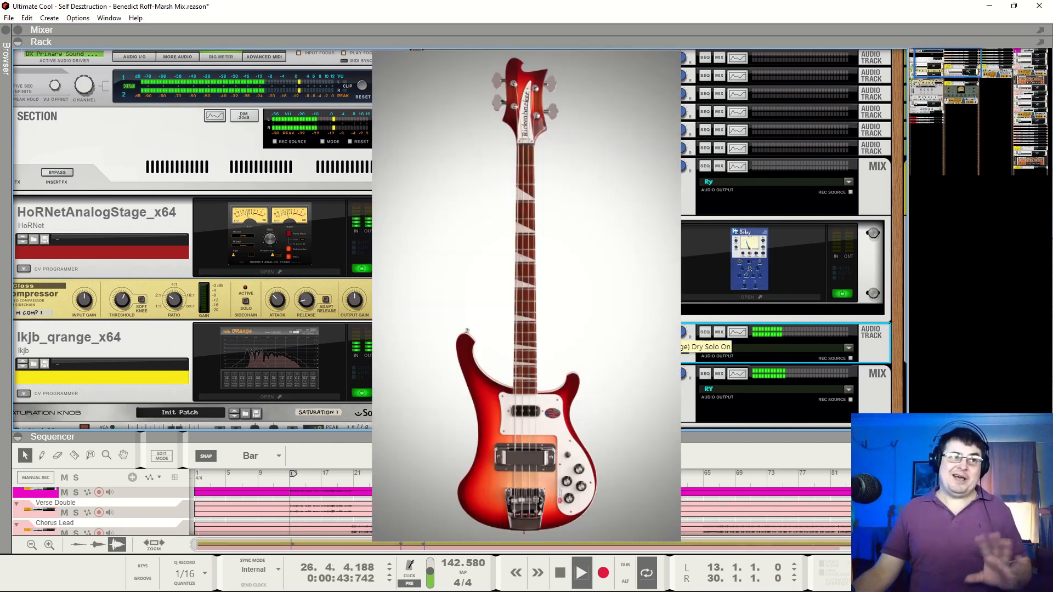
key("space")
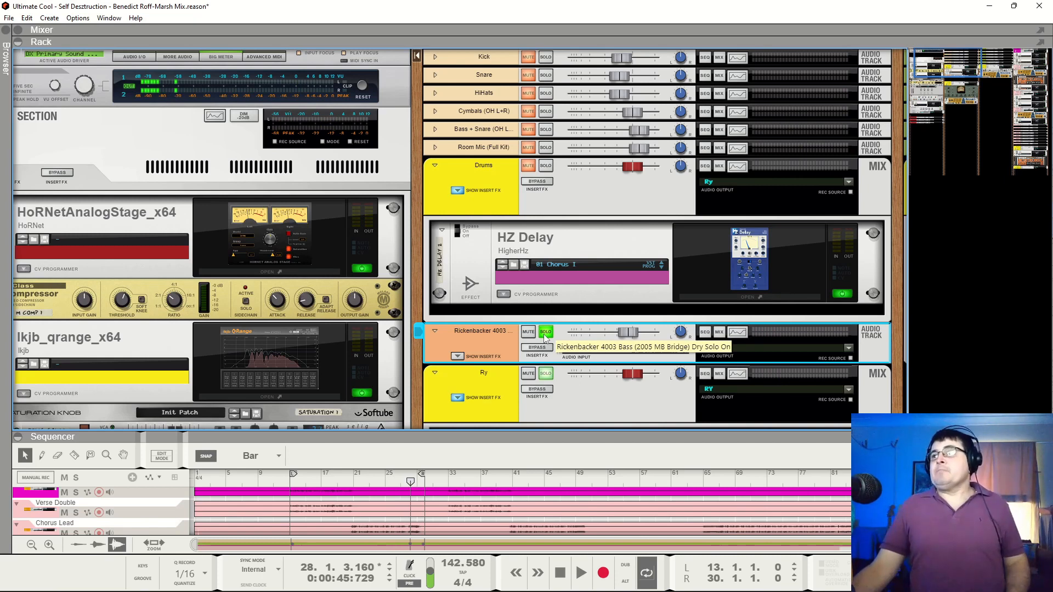
Compare the full mix with the soloed Rickenbacker 4003 bass track, leave the bass soloed and stop playback
left_click(545, 336)
key("space")
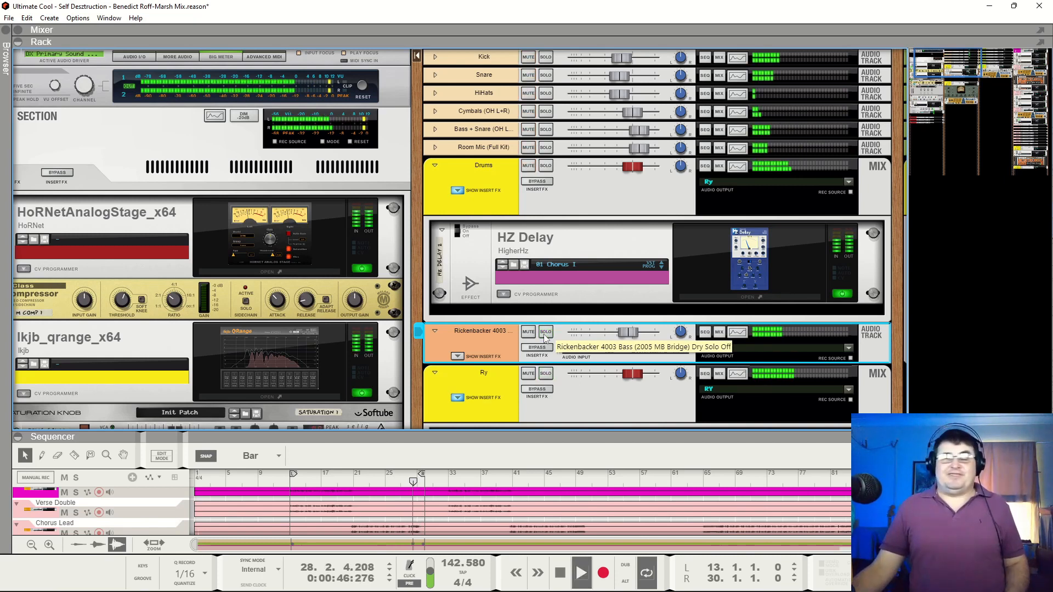
left_click(547, 335)
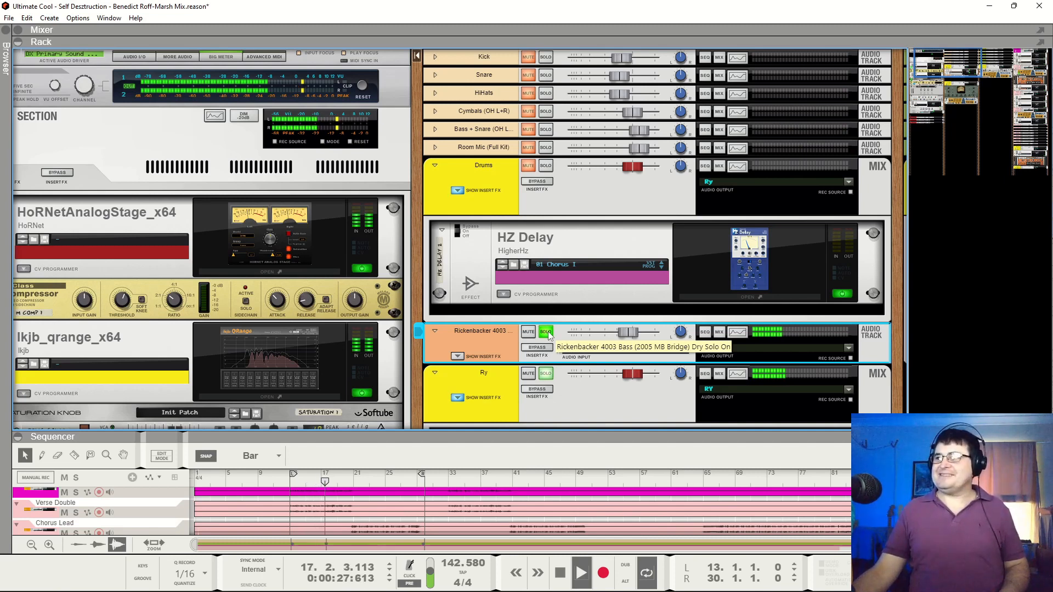
key("space")
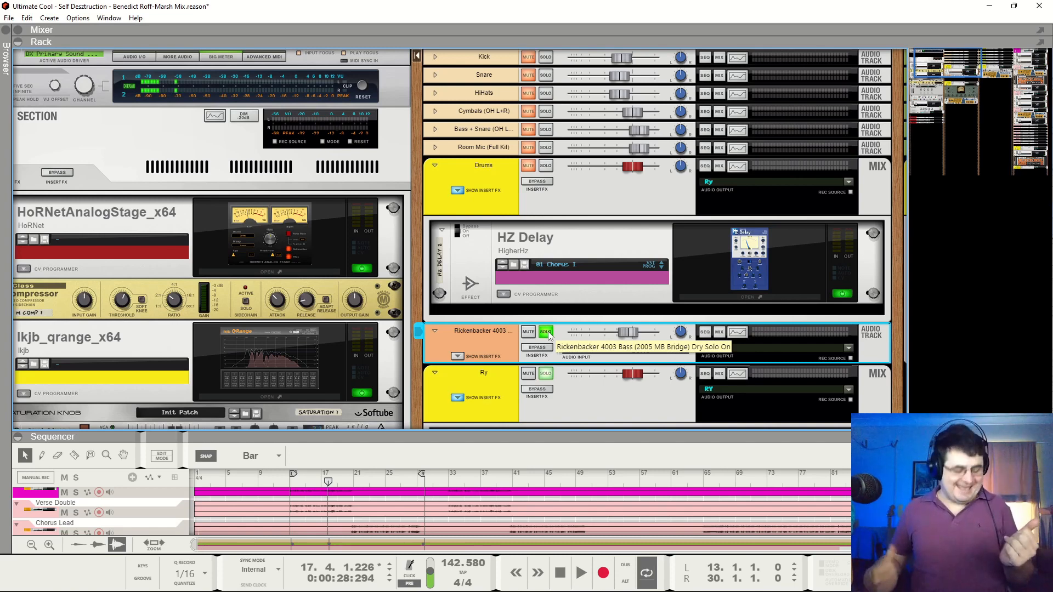
Open the Spectrum EQ for the Rickenbacker 4003 bass and inspect its low, low mid, high mid and high frequency bands during playback
key("F2")
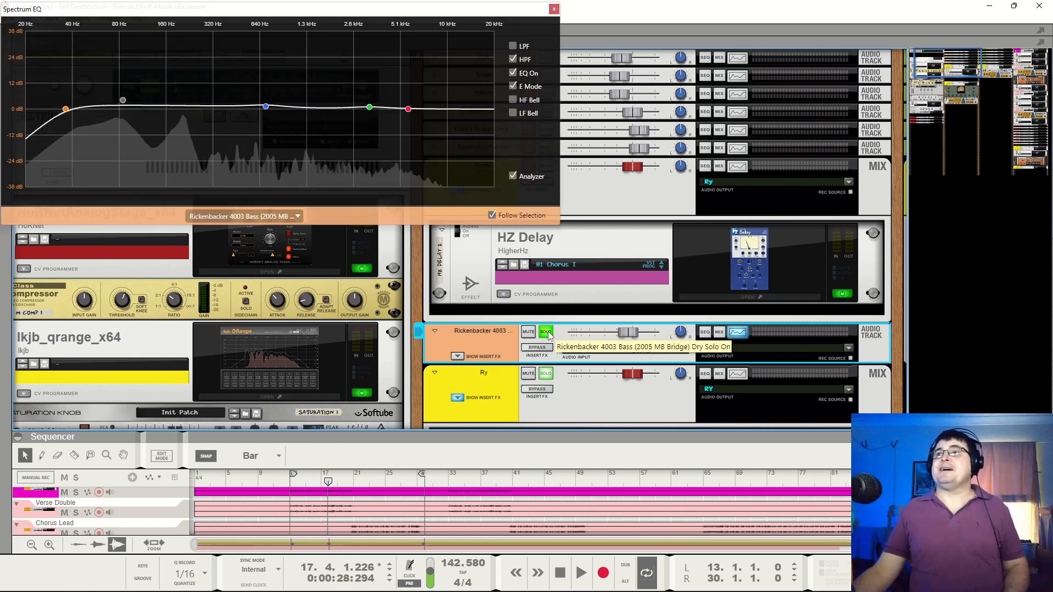
key("space")
mouse_move(122, 102)
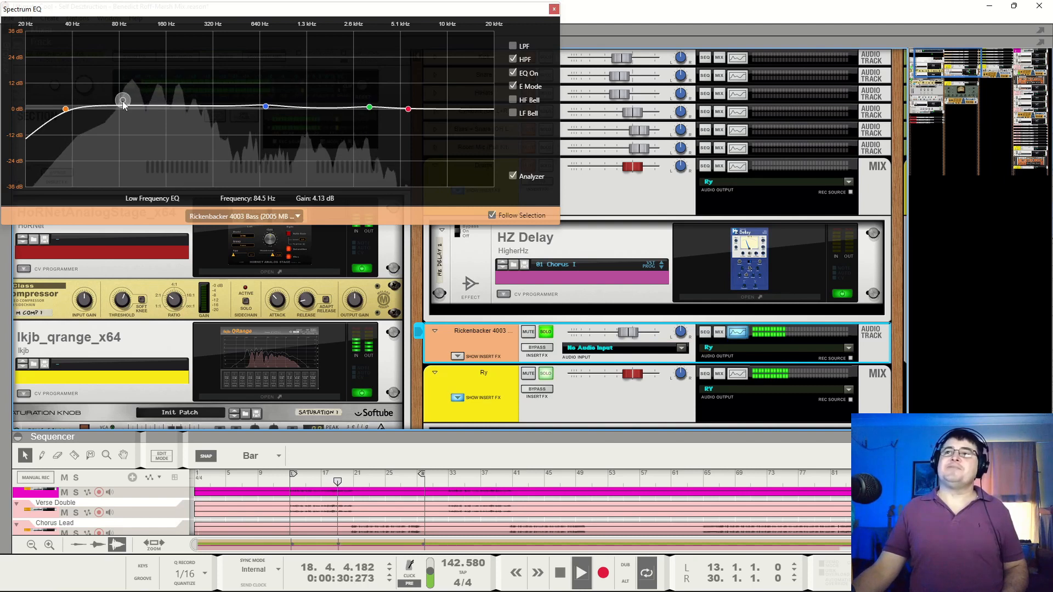
key("space")
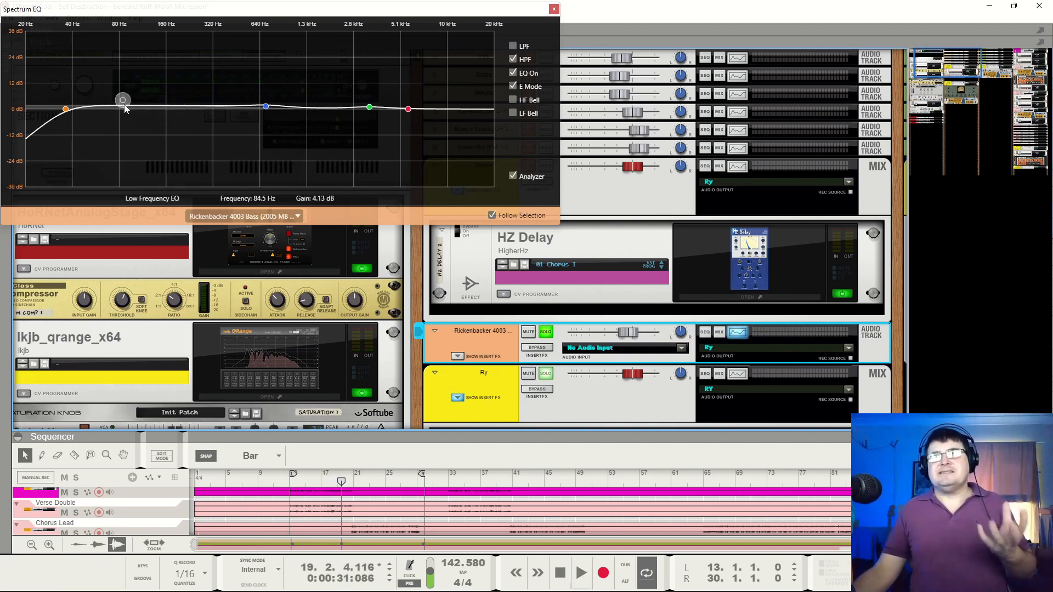
key("space")
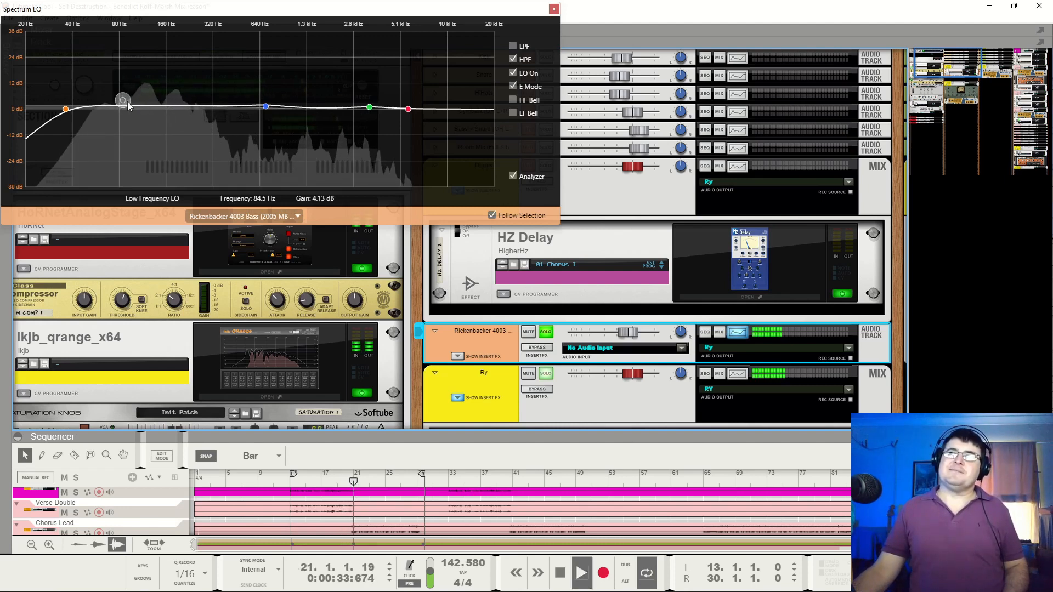
left_click(265, 106)
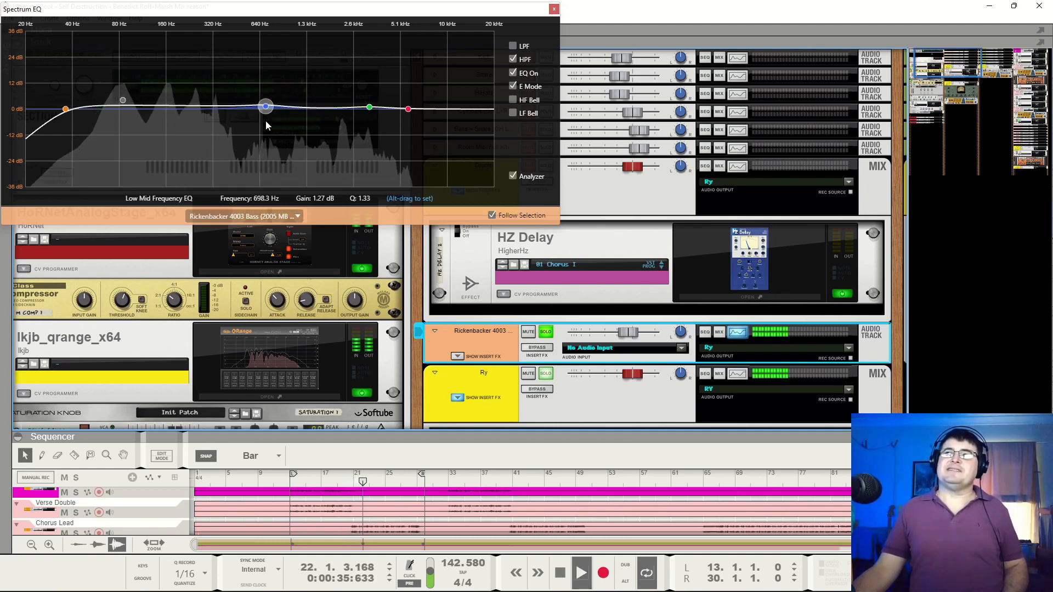
left_click(369, 107)
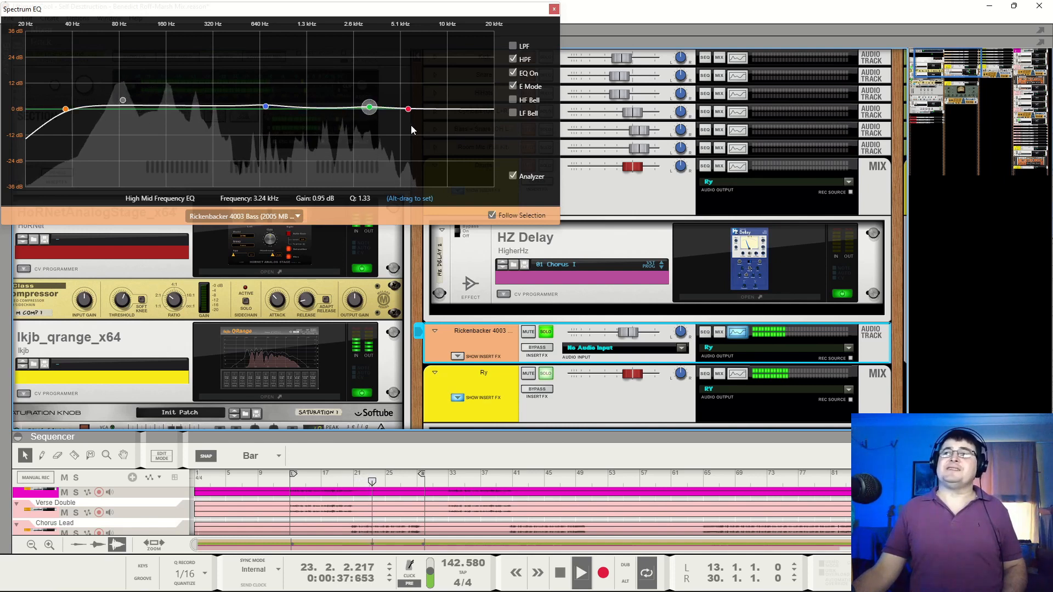
left_click(408, 109)
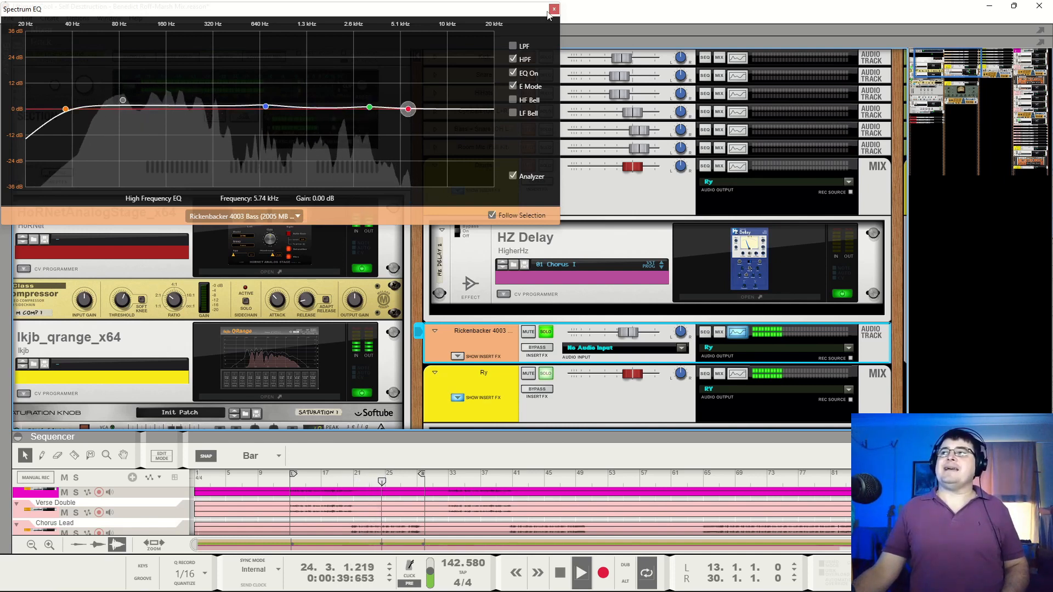
Compare the soloed bass with its EQ off and on, leave the EQ on, stop playback and close the Spectrum EQ
left_click(513, 73)
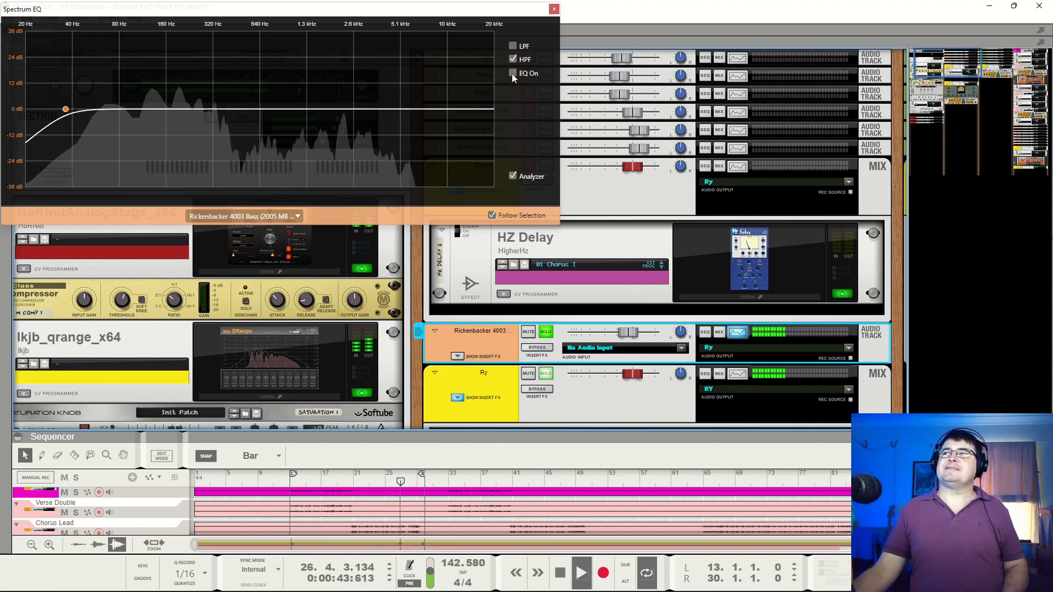
left_click(512, 73)
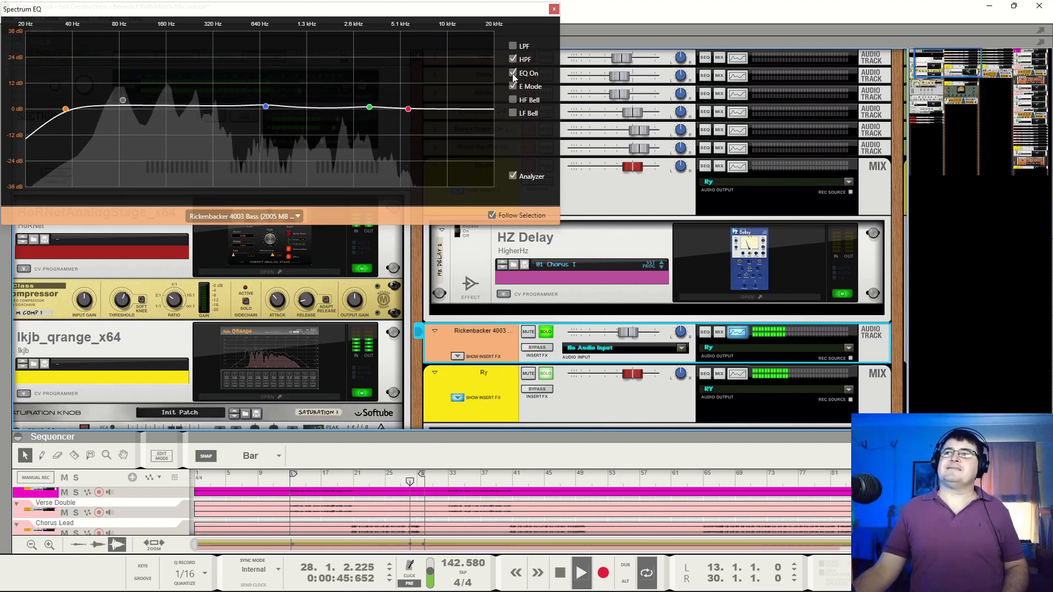
key("space")
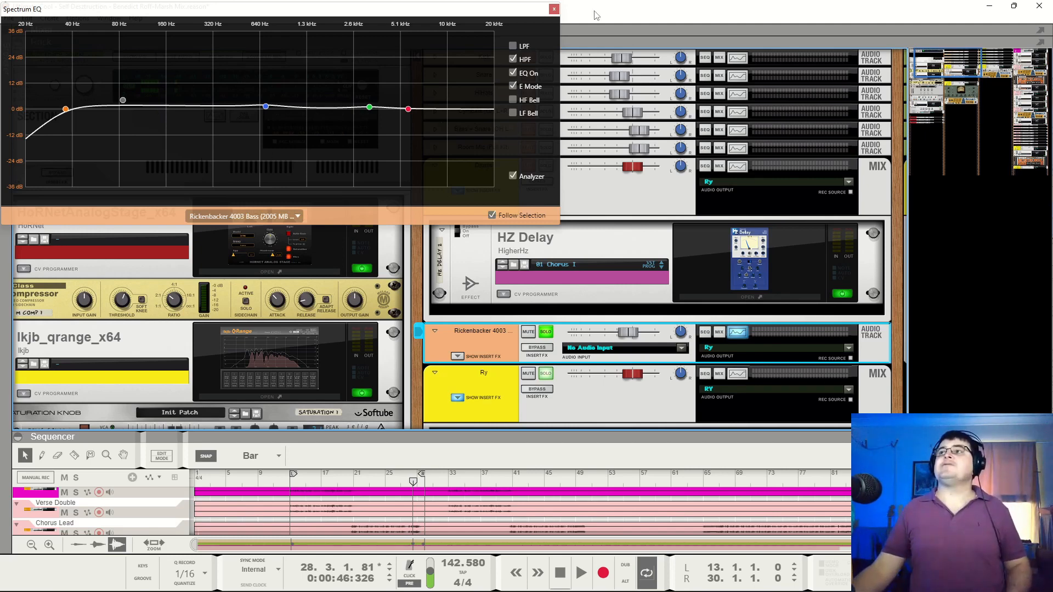
left_click(555, 9)
Replace the bass track's solo with the Ry bus's solo and play the bus with its compressor and Scream 4 in view
key("space")
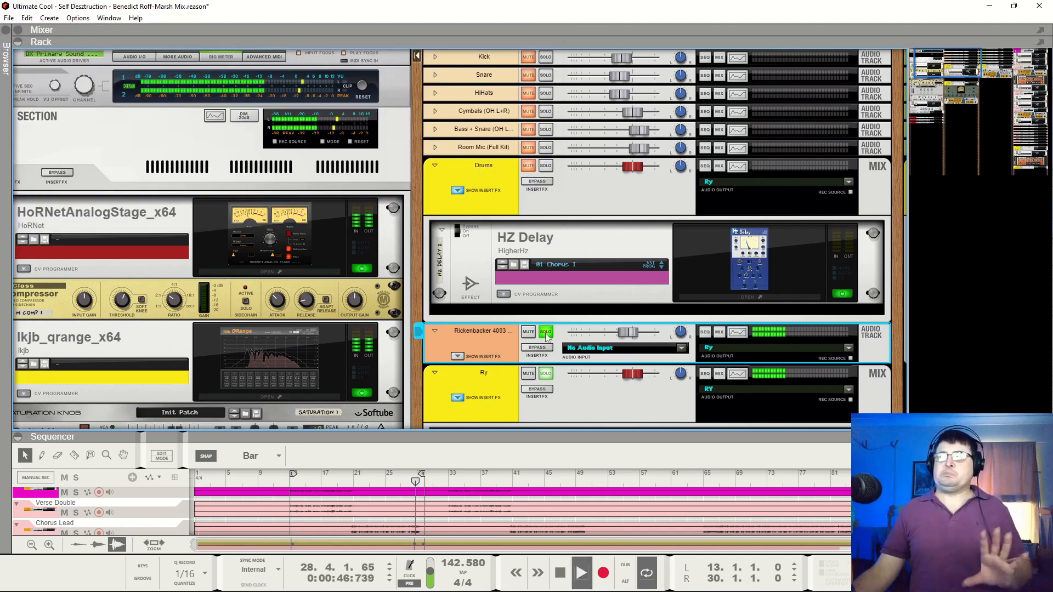
left_click(545, 335)
left_click(546, 375)
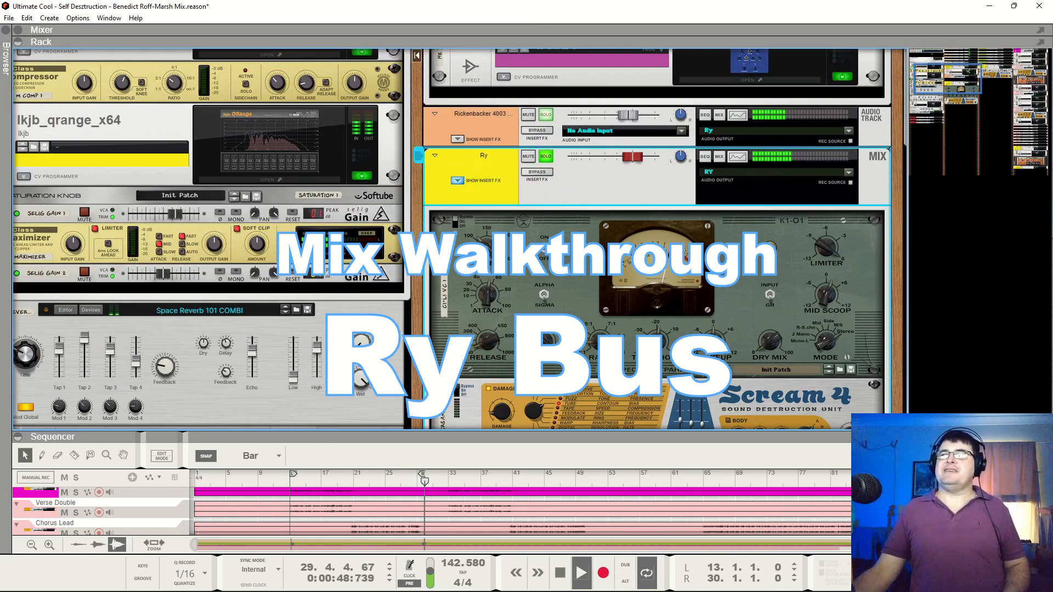
scroll(643, 170, "down", 5)
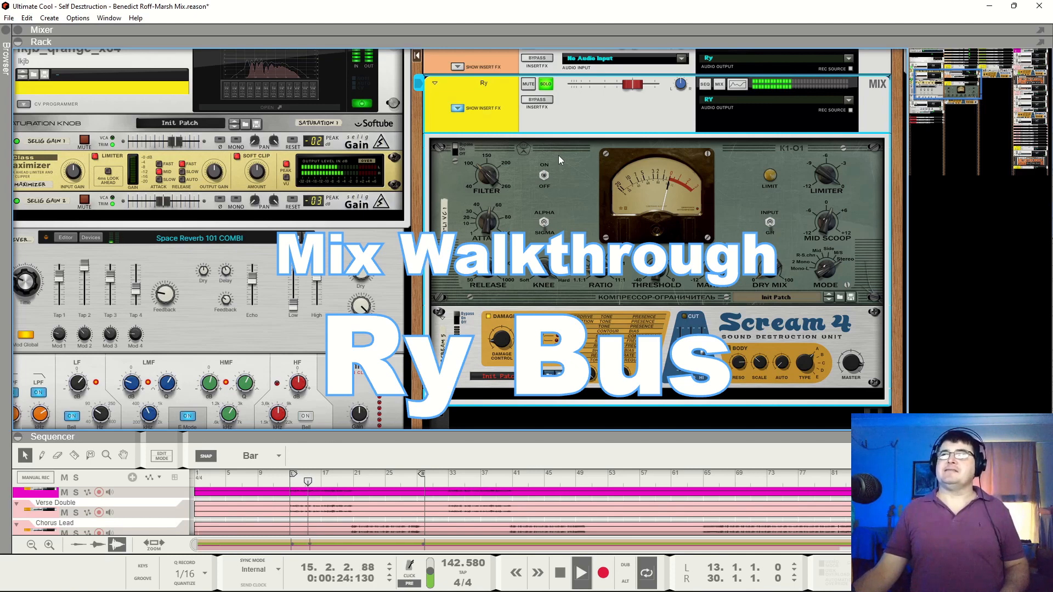
key("space")
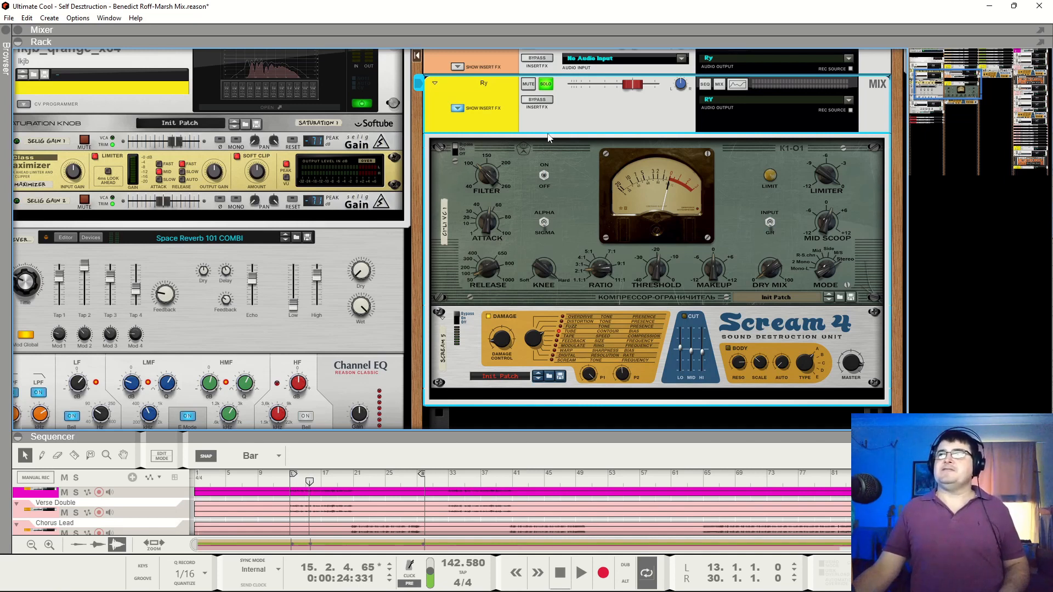
key("space")
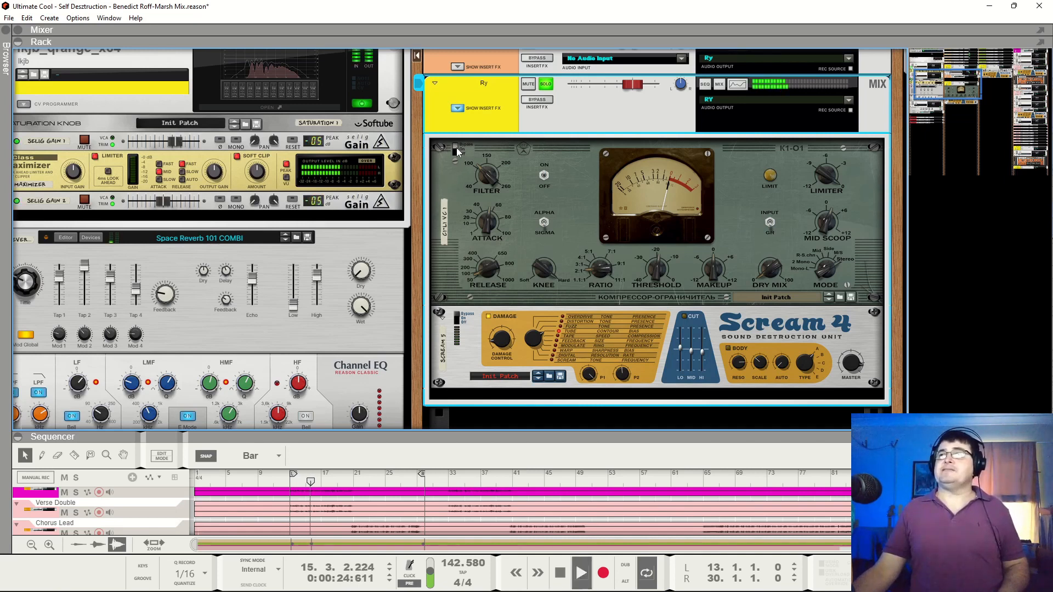
Audition the Ry bus compressor during playback, lowering its threshold to -33.90 dB and returning it to -18.90 dB, and stop playback
left_click(459, 153)
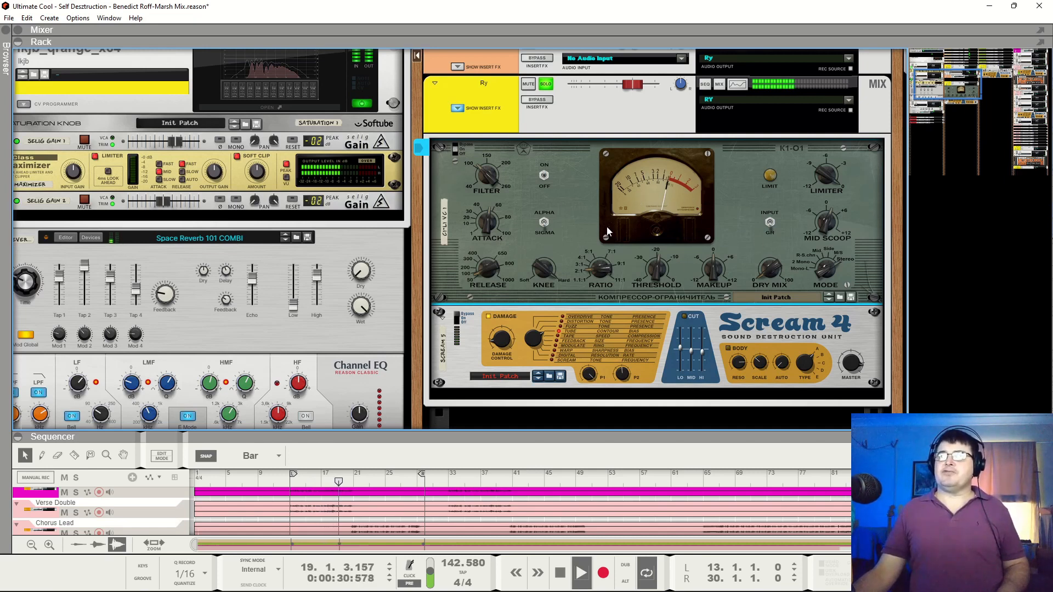
key("space")
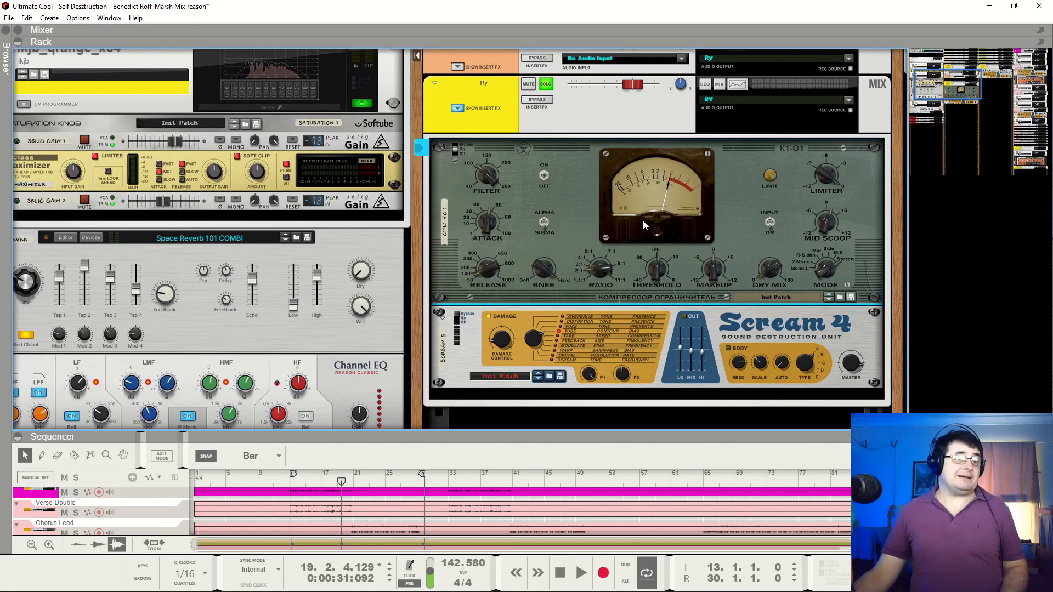
key("space")
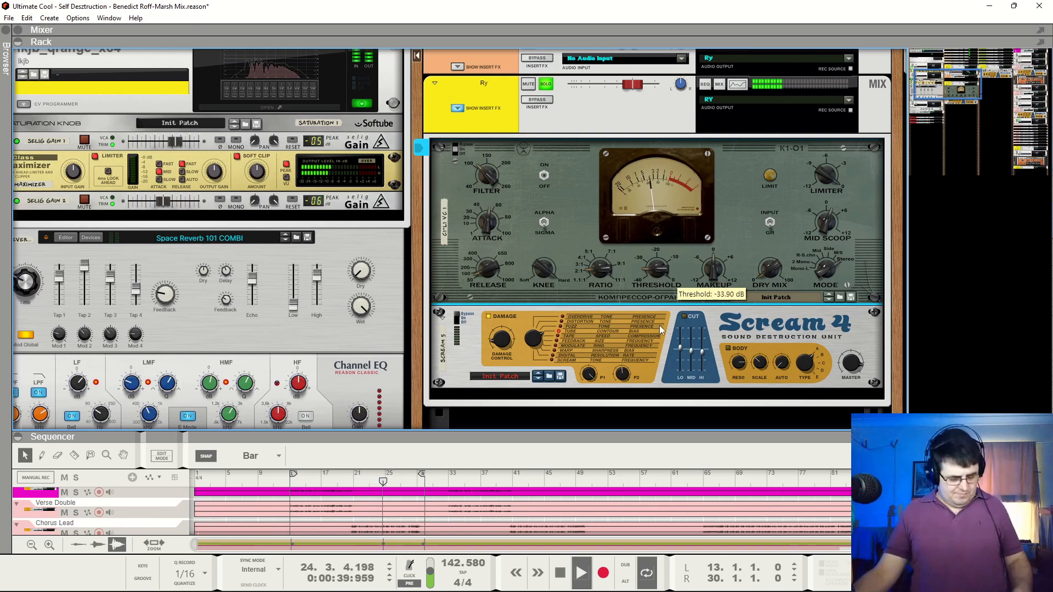
left_click_drag(647, 272, 666, 271)
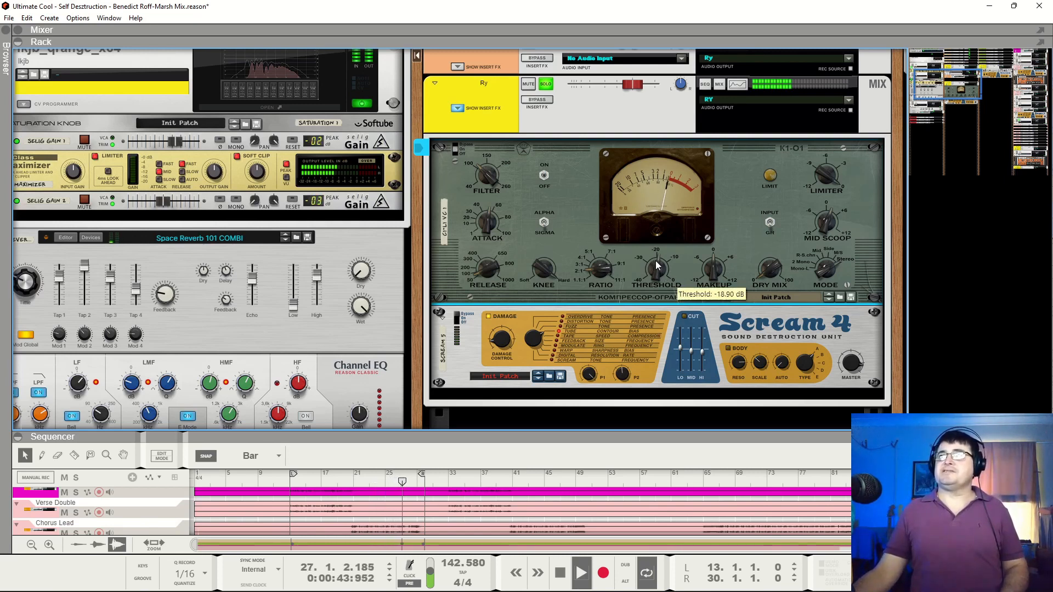
key("space")
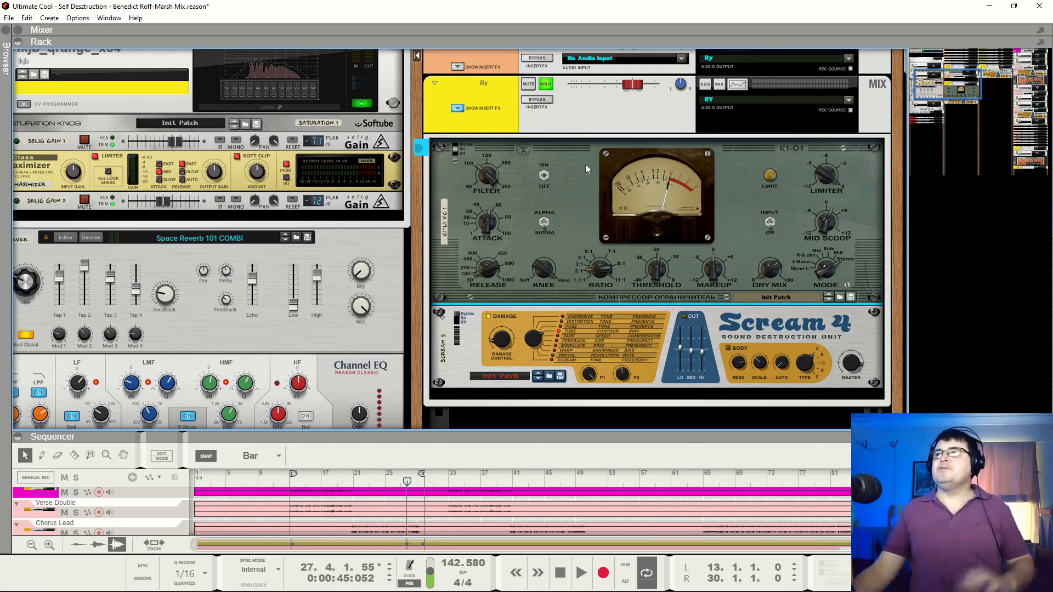
Play the soloed Ry bus in short passes to audition its Scream 4 distortion unit
key("space")
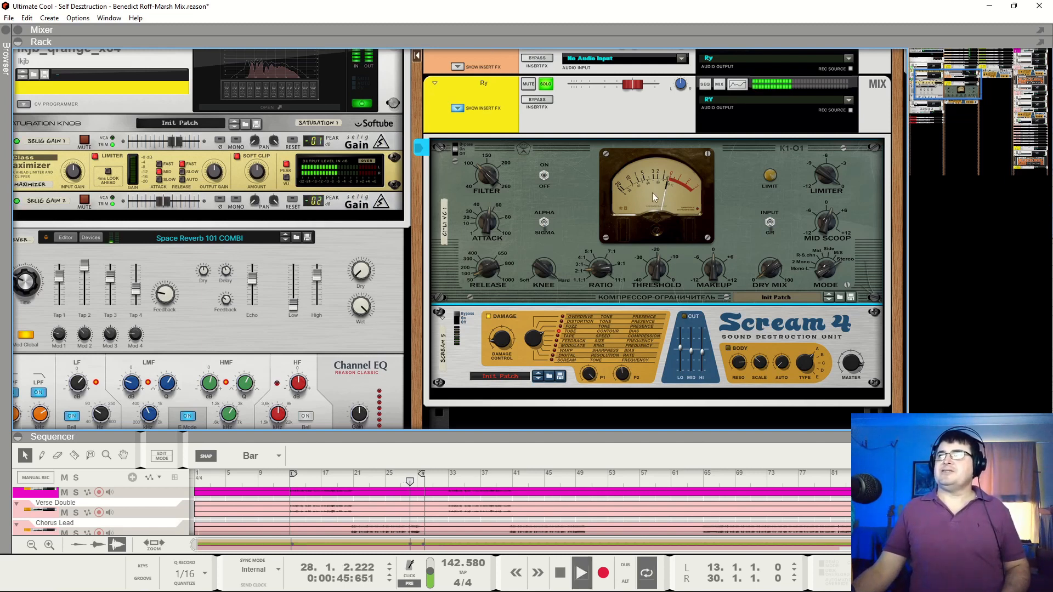
left_click(463, 319)
key("space")
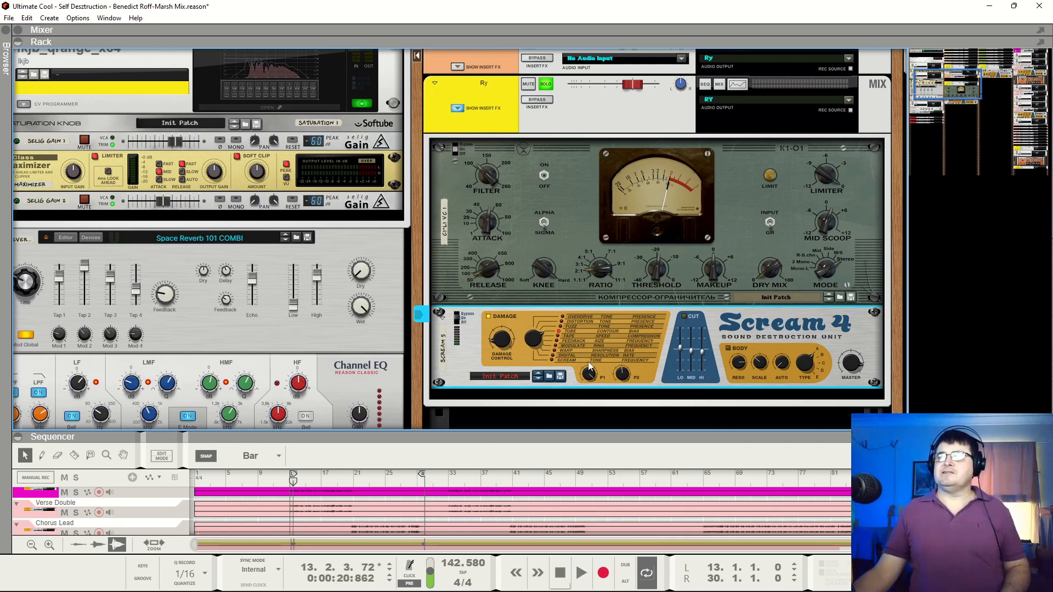
key("space")
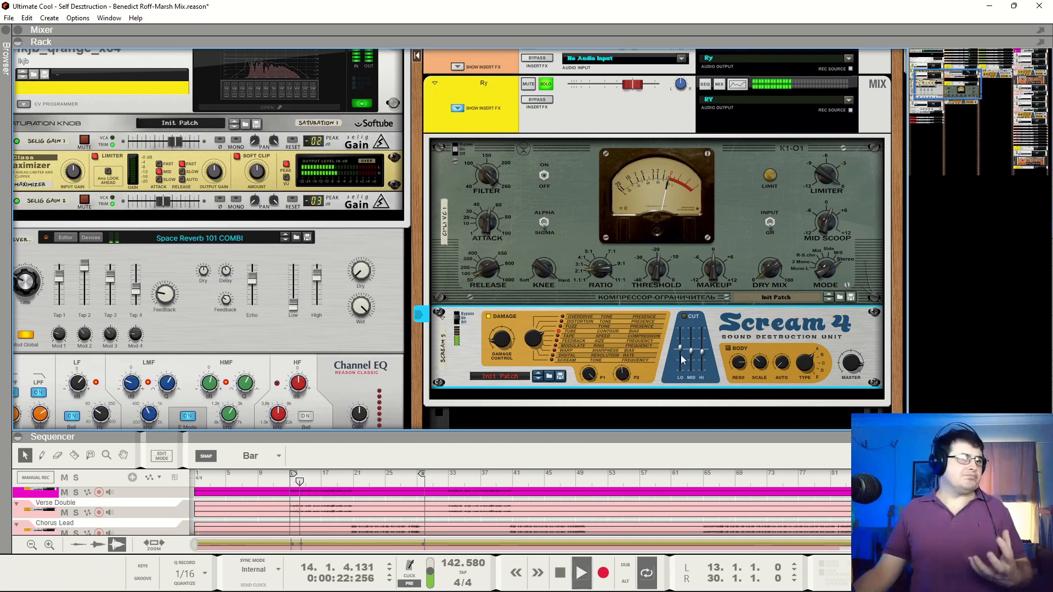
key("space")
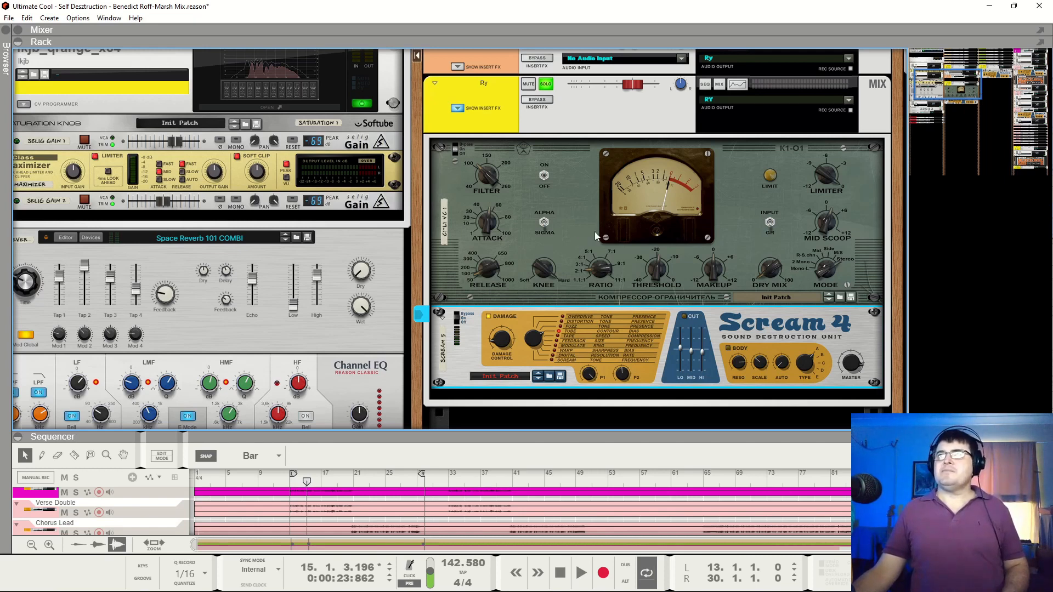
key("space")
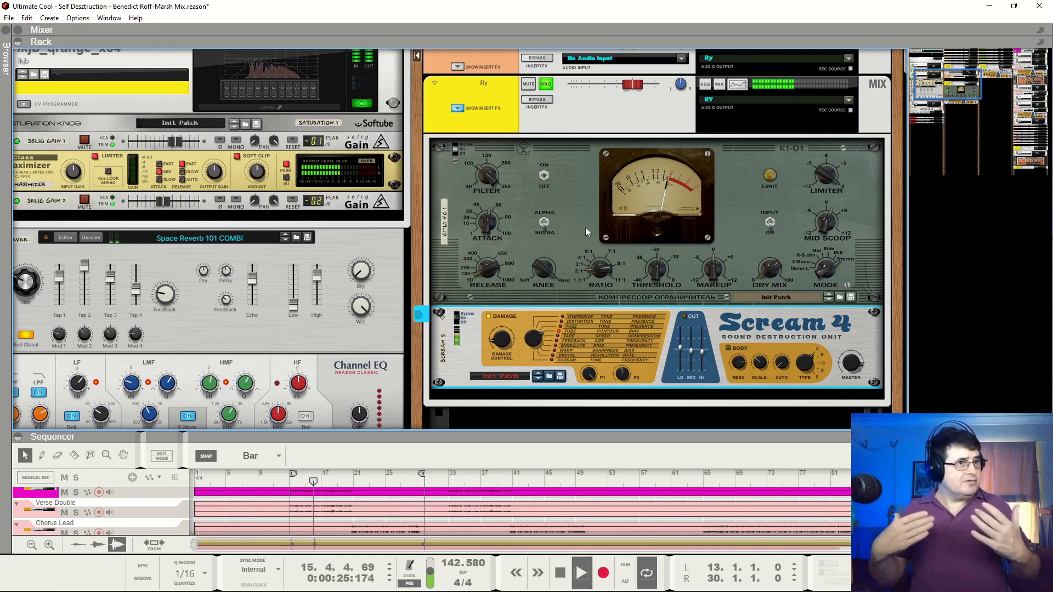
Open the Spectrum EQ for the Ry bus, inspect its low, high and high mid bands, and switch E Mode on and back off
key("F2")
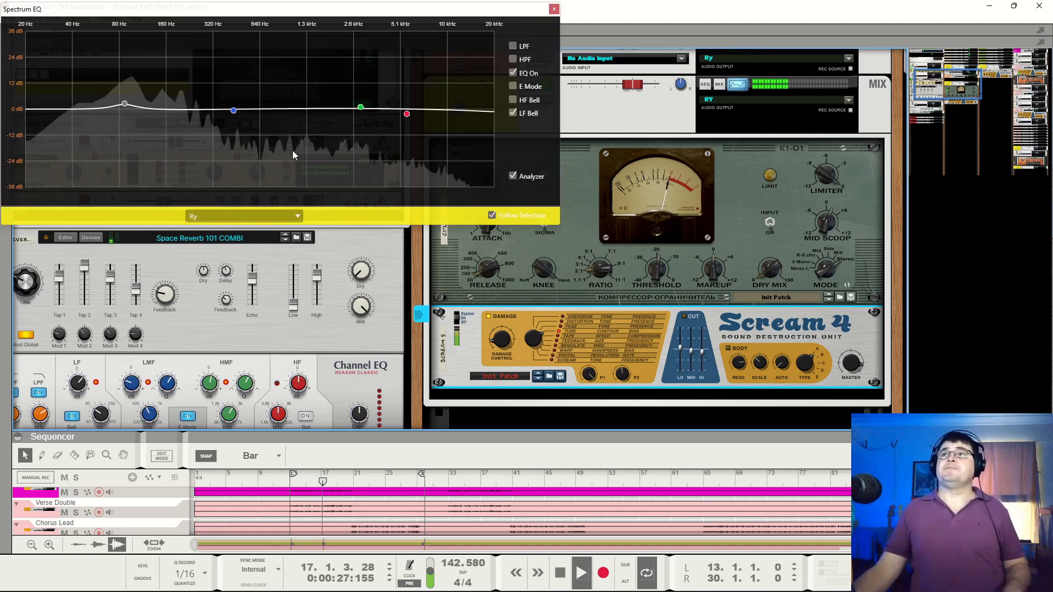
left_click(664, 130)
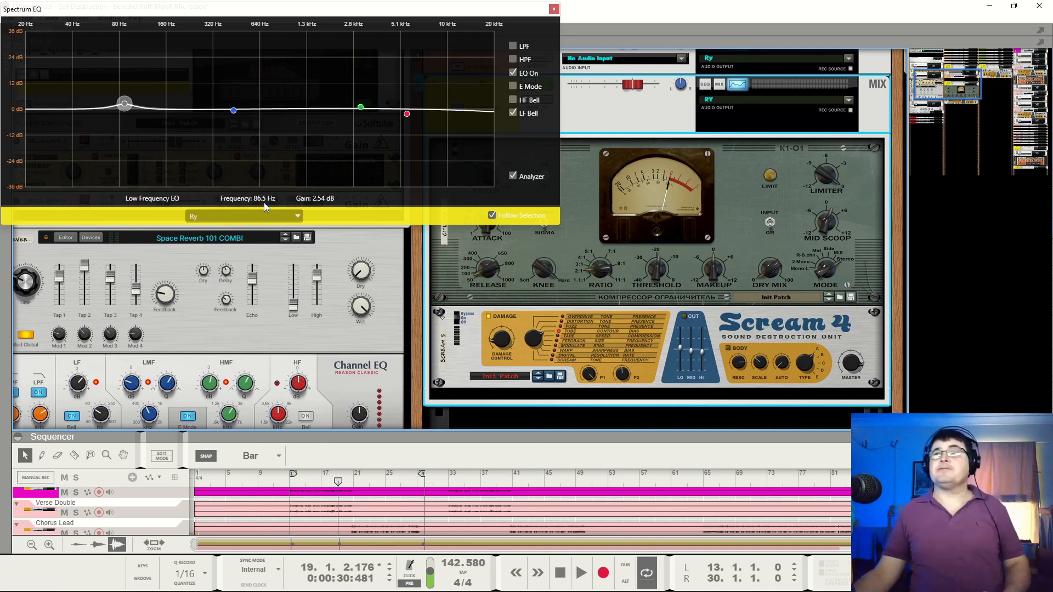
left_click(407, 114)
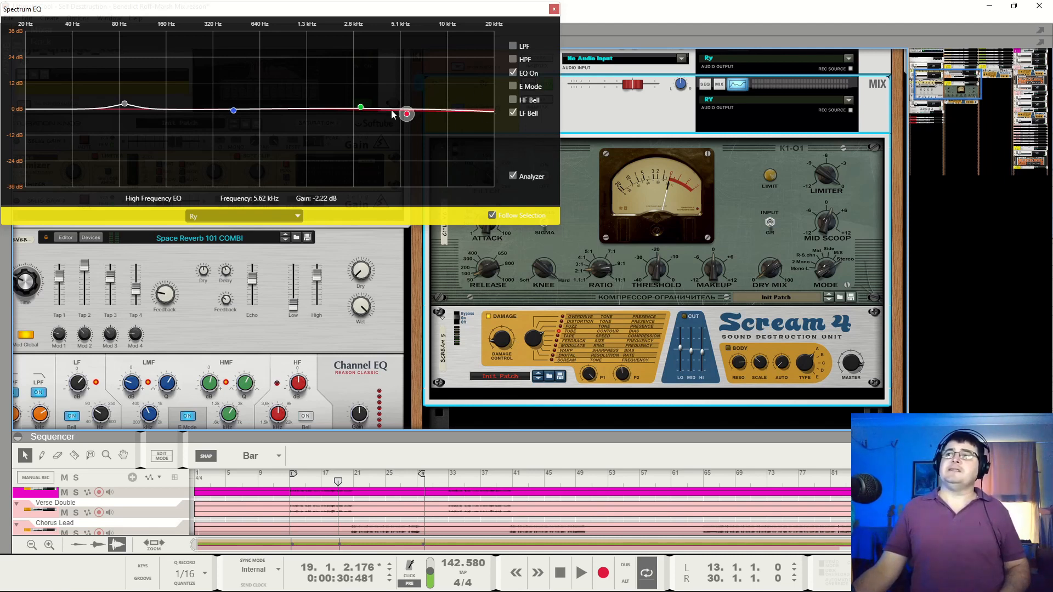
left_click(364, 110)
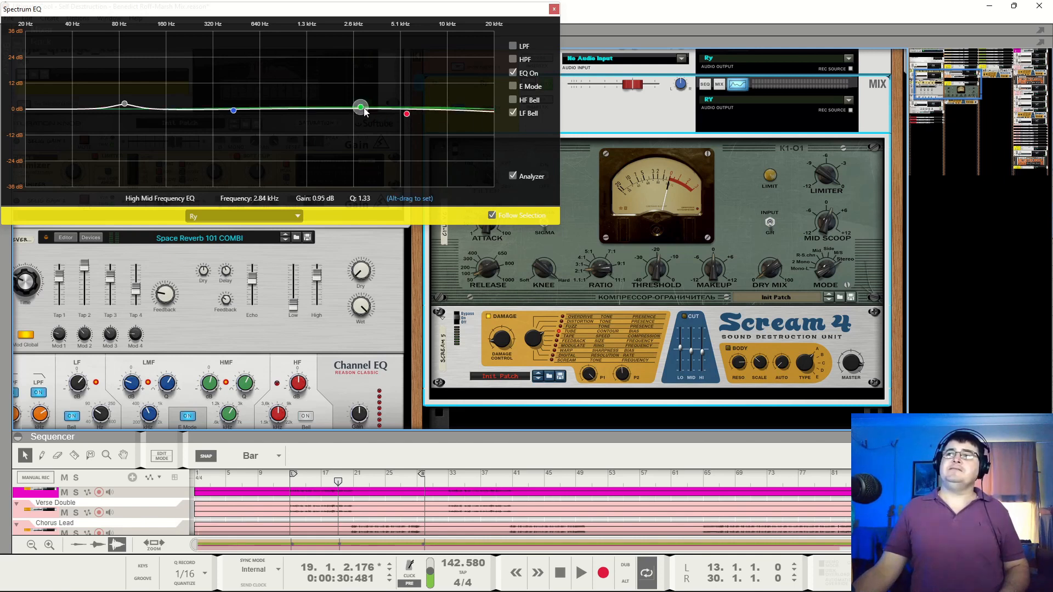
left_click(514, 87)
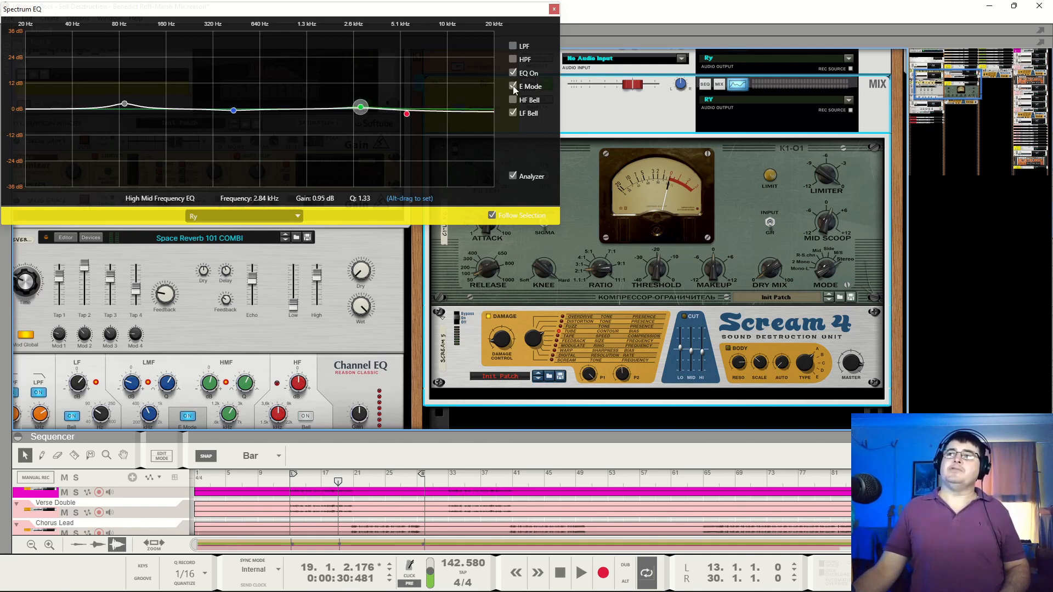
left_click(513, 87)
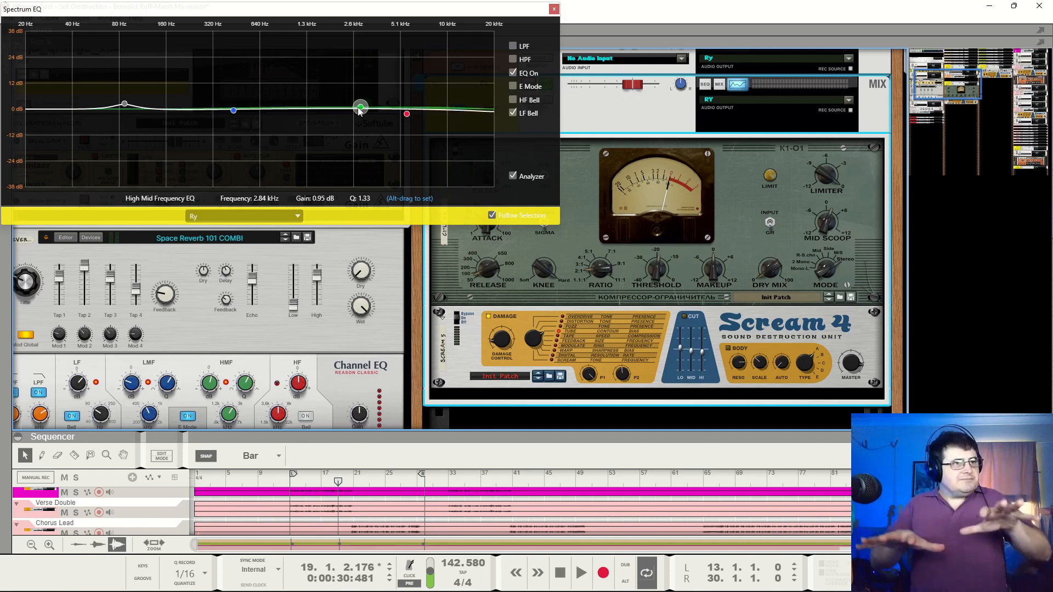
Compare the soloed Ry bus with its EQ off and on, leave the EQ on, stop playback and close the Spectrum EQ
key("space")
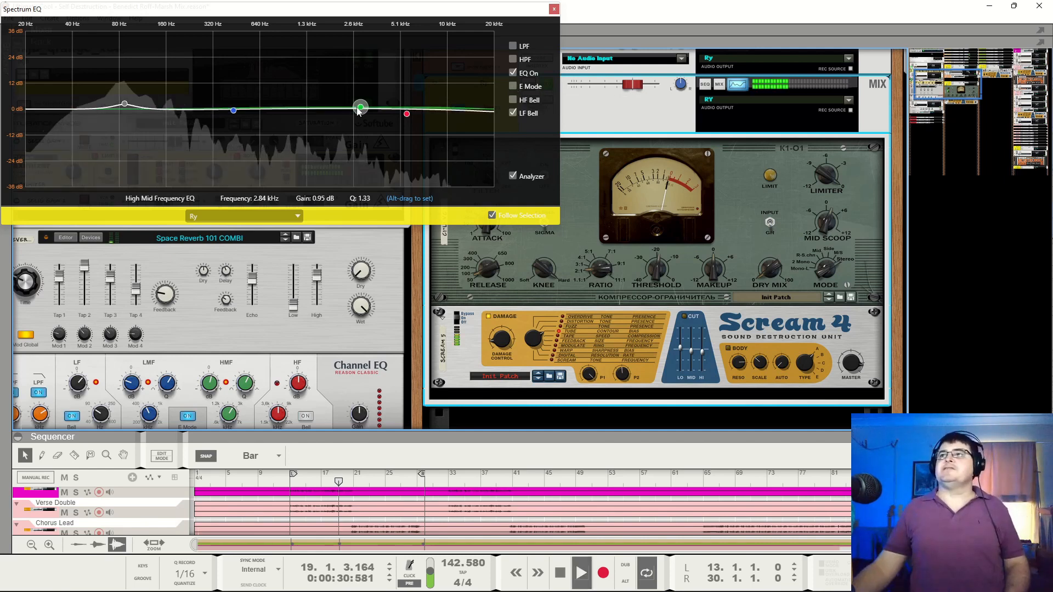
left_click(511, 73)
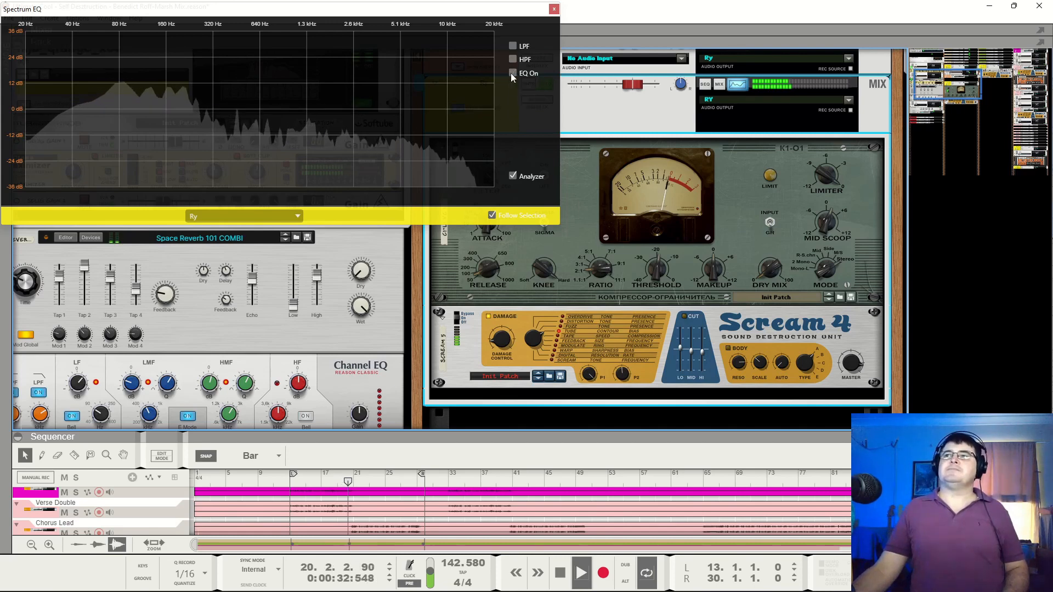
left_click(511, 73)
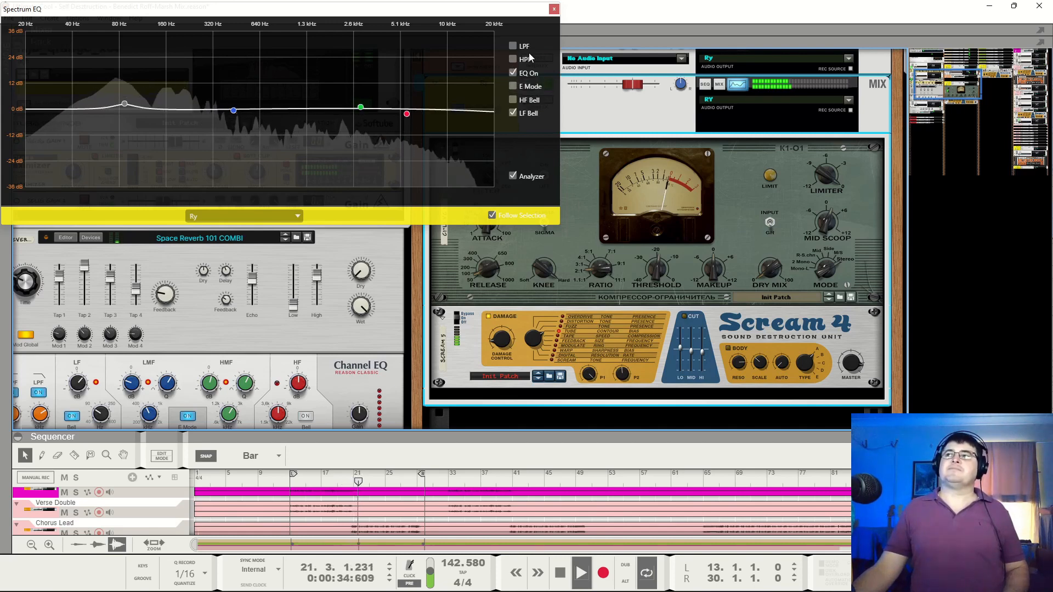
left_click(541, 252)
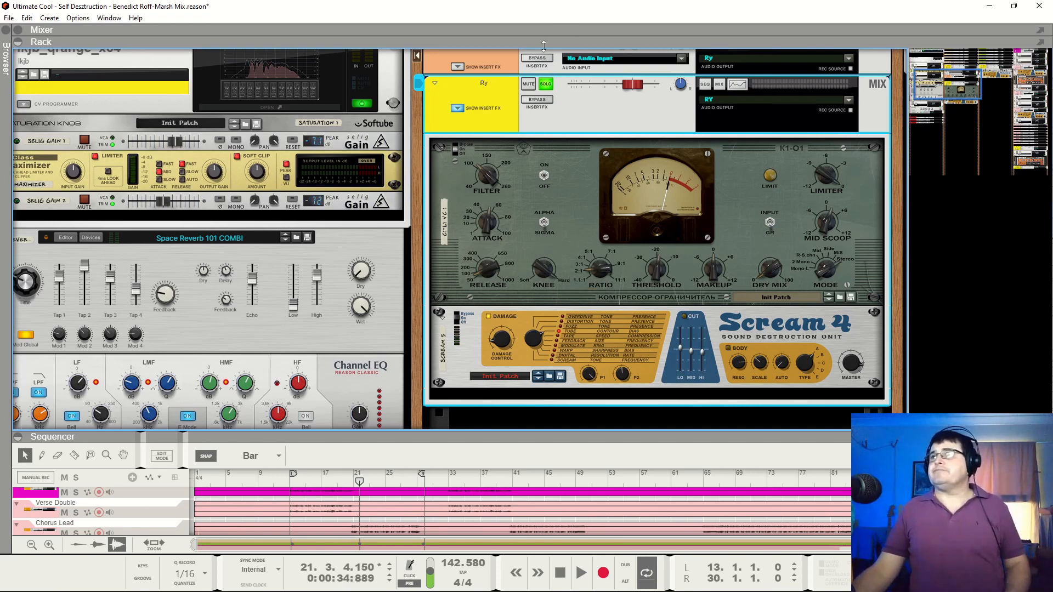
Turn off the Ry bus's solo and play the bus within the full mix
key("space")
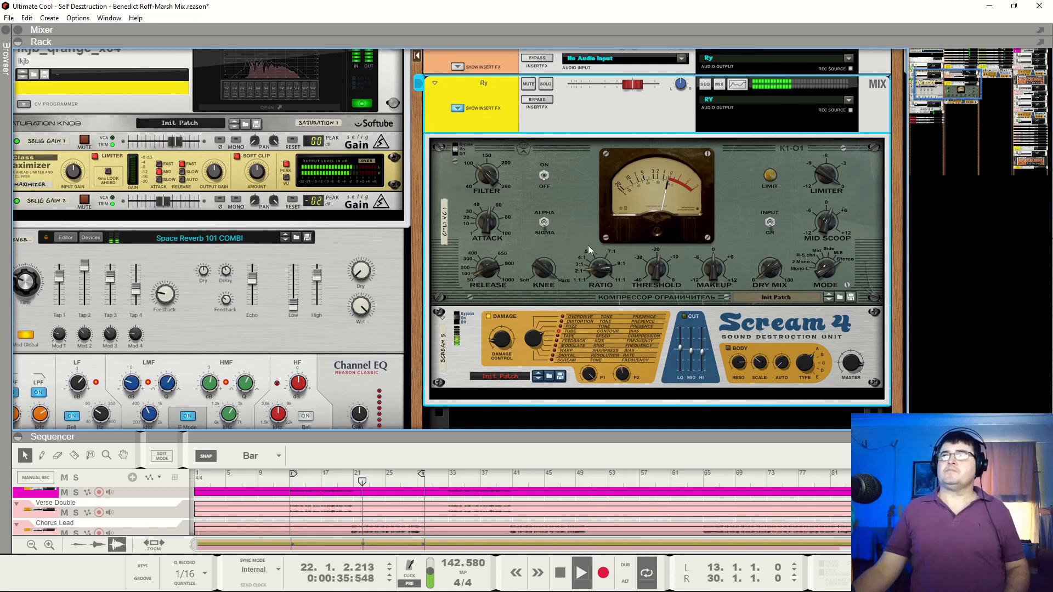
left_click(546, 84)
left_click(547, 84)
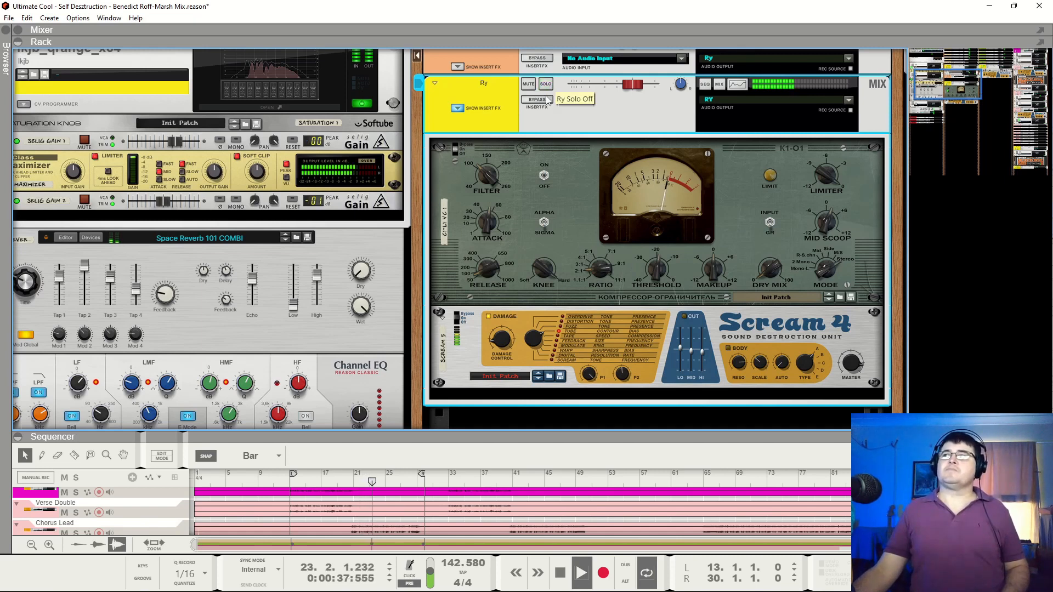
Compare the full mix with the Ry bus's insert effects bypassed and active, leave them active and stop playback
left_click(545, 101)
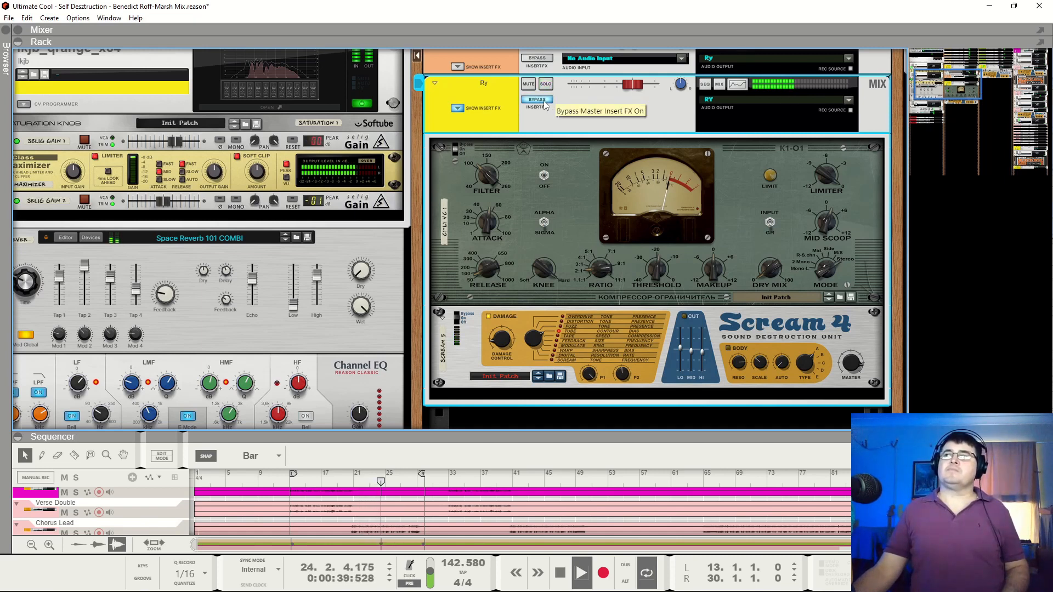
left_click(545, 102)
left_click(544, 103)
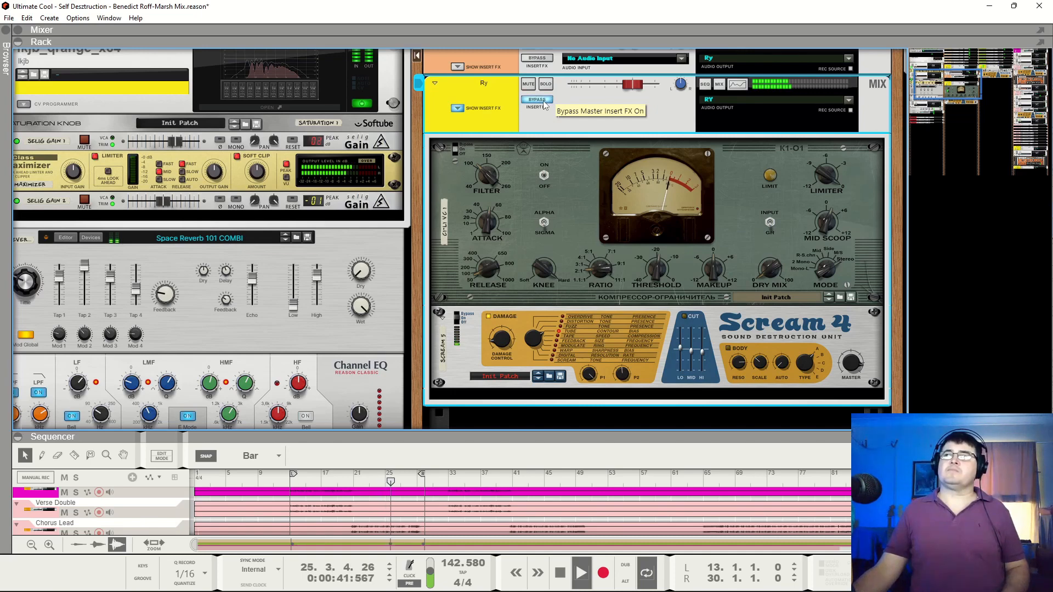
left_click(544, 103)
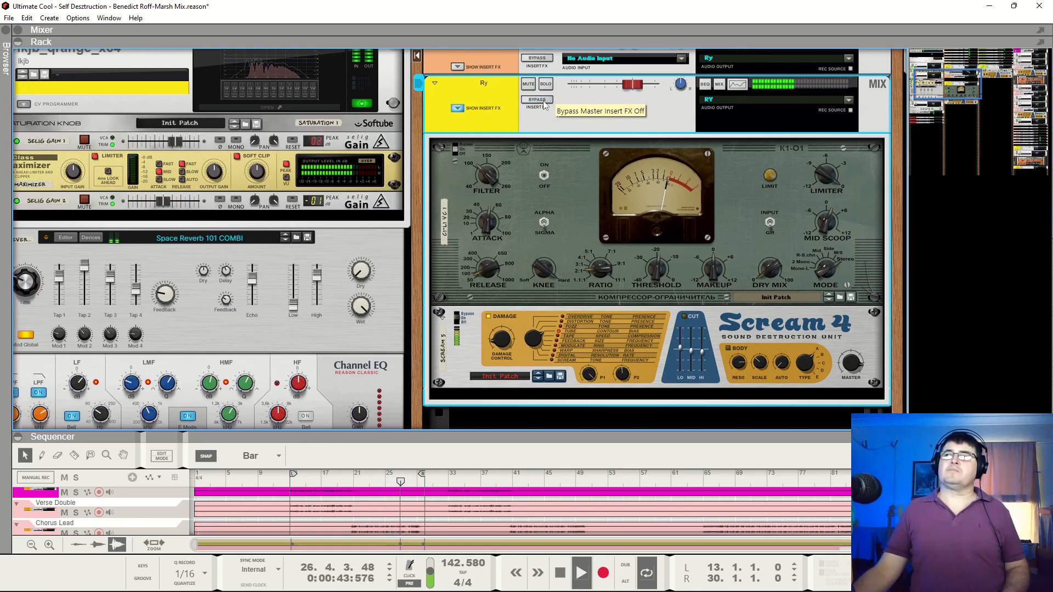
key("space")
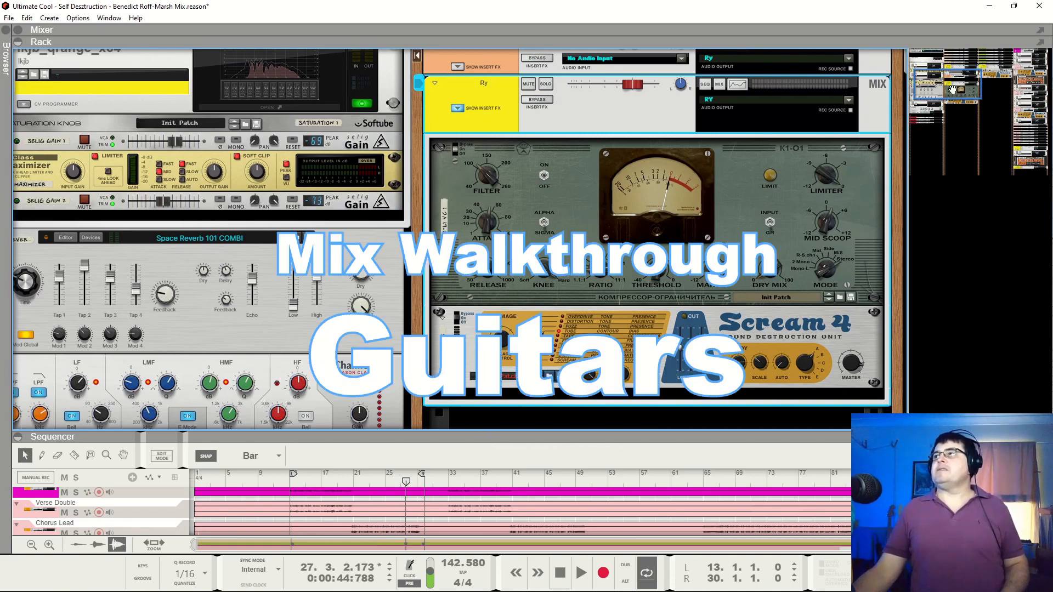
Solo the Guitars bus and play it to audition its Selig Gain and Scream 4 insert effects
left_click_drag(960, 81, 1025, 56)
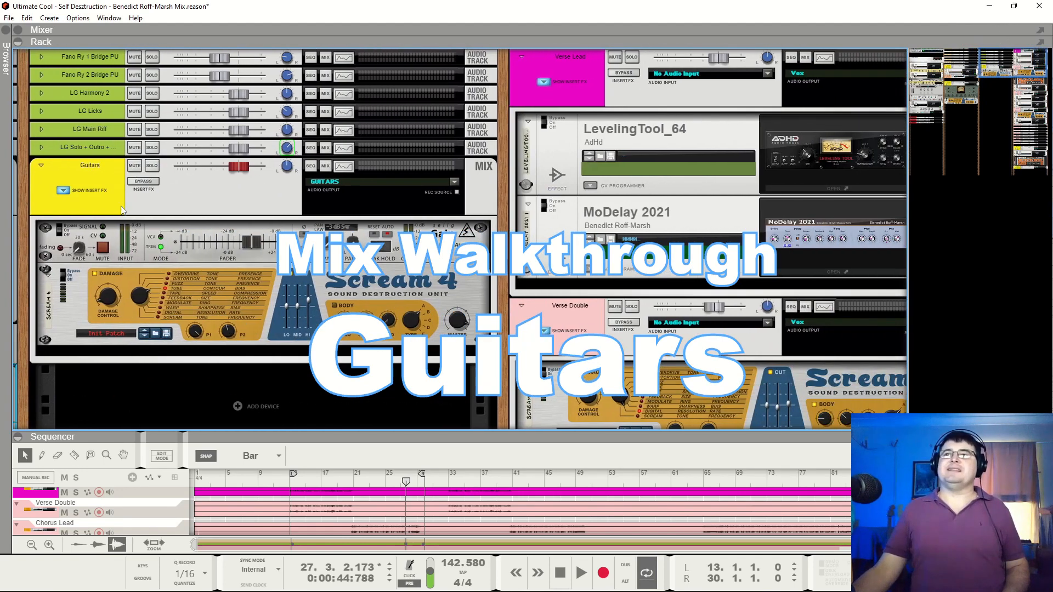
left_click(156, 169)
key("space")
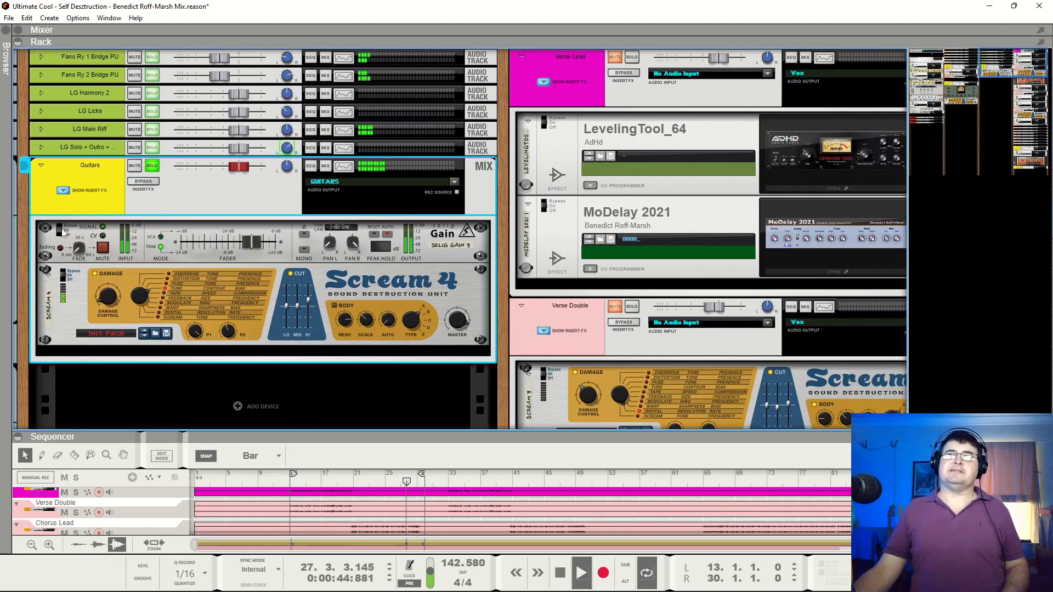
left_click(59, 228)
left_click(62, 273)
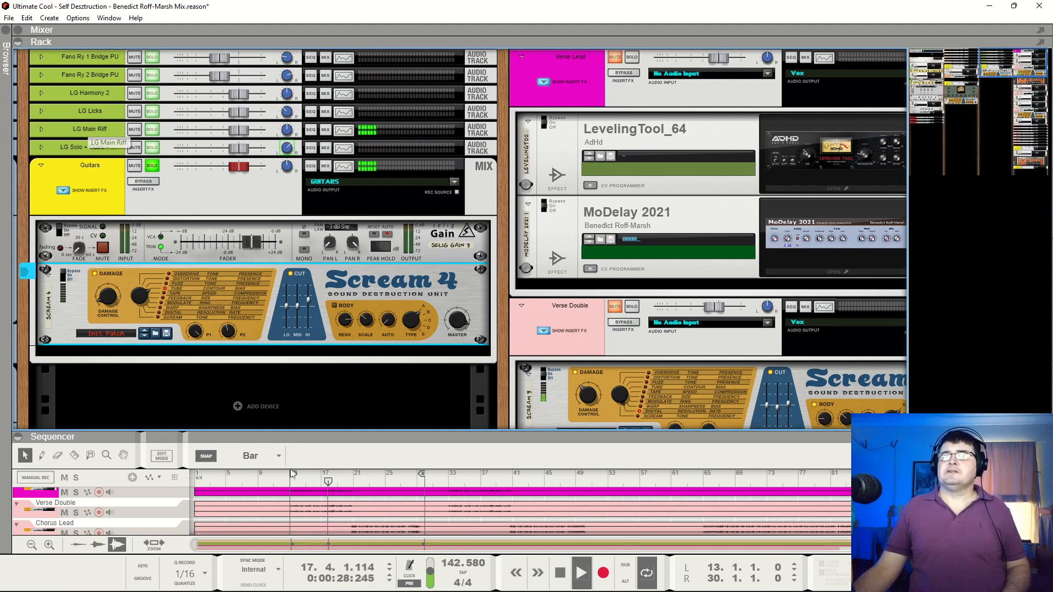
Enlarge the sequencer area and solo the LG Main Riff track there
left_click_drag(376, 437, 373, 361)
scroll(362, 467, "up", 8)
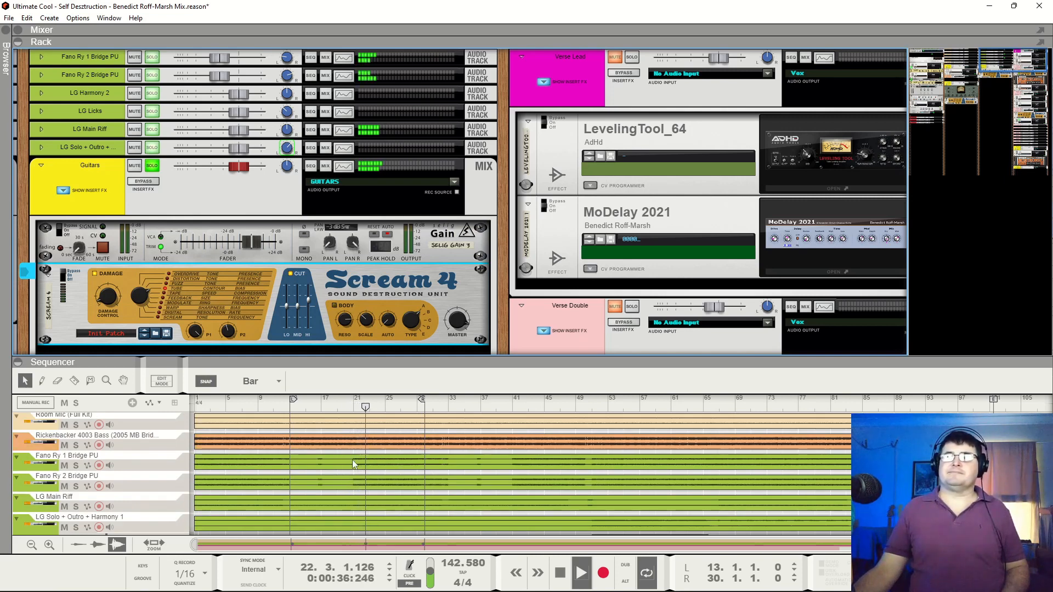
left_click(76, 506)
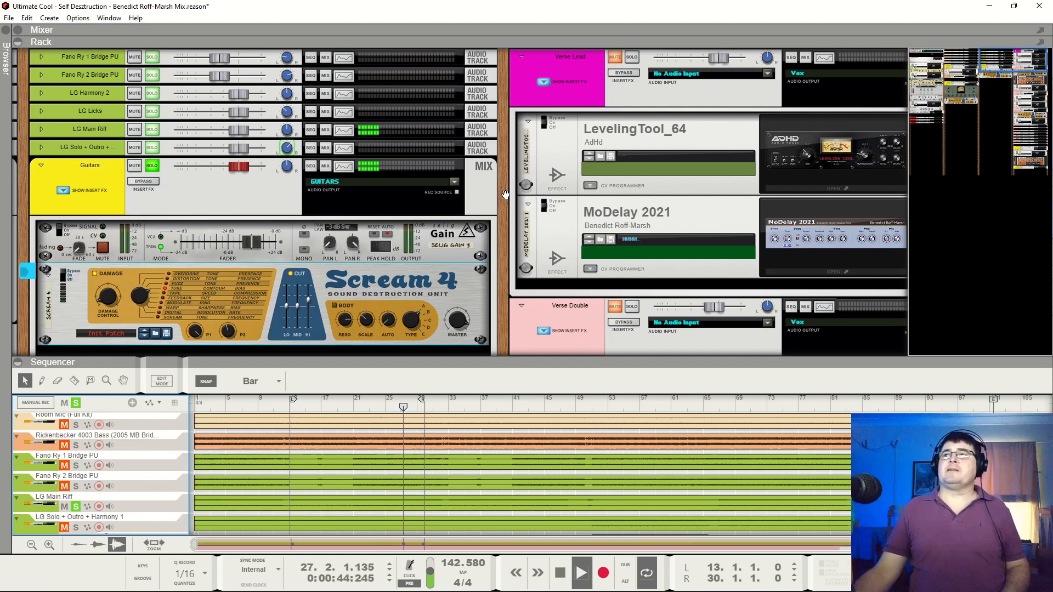
Review the channel EQ curves of the guitar tracks from Fano Ry 1 Bridge PU through LG Solo + Outro + Harmony 1 in the Spectrum EQ window
left_click_drag(506, 171, 835, 172)
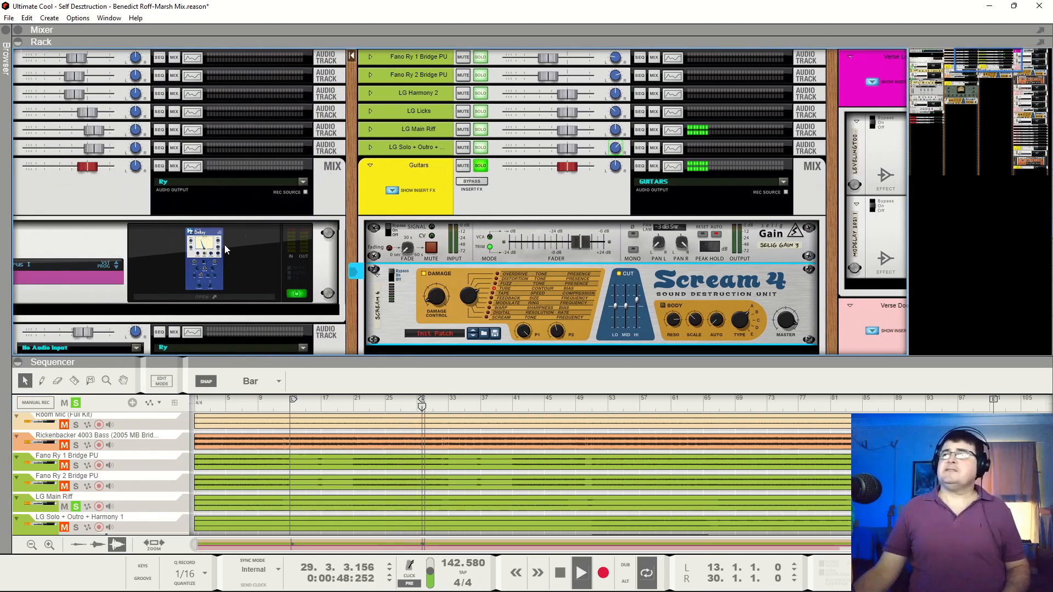
left_click(418, 60)
key("F2")
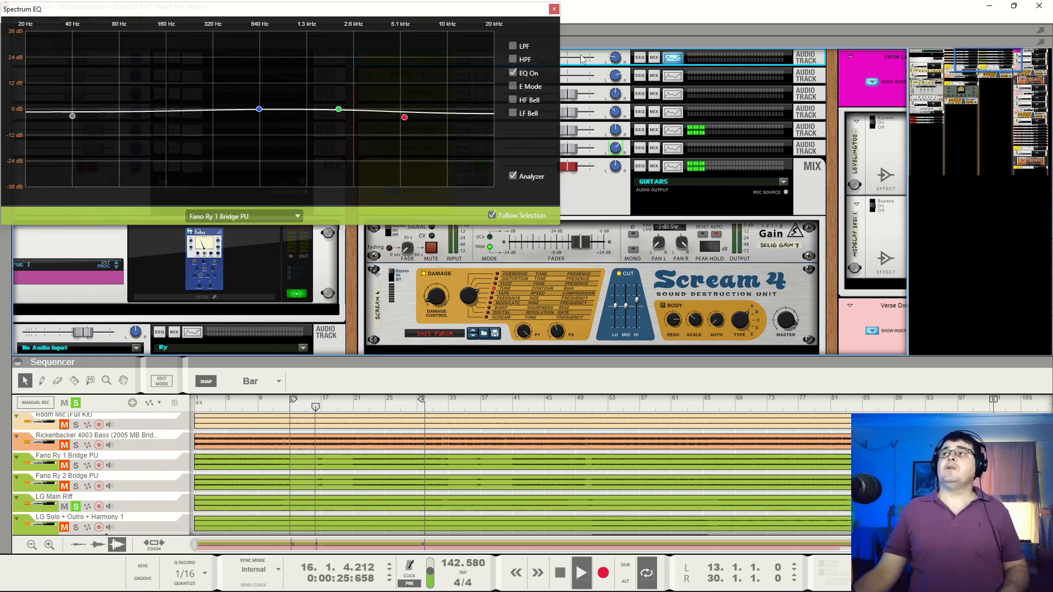
left_click(600, 80)
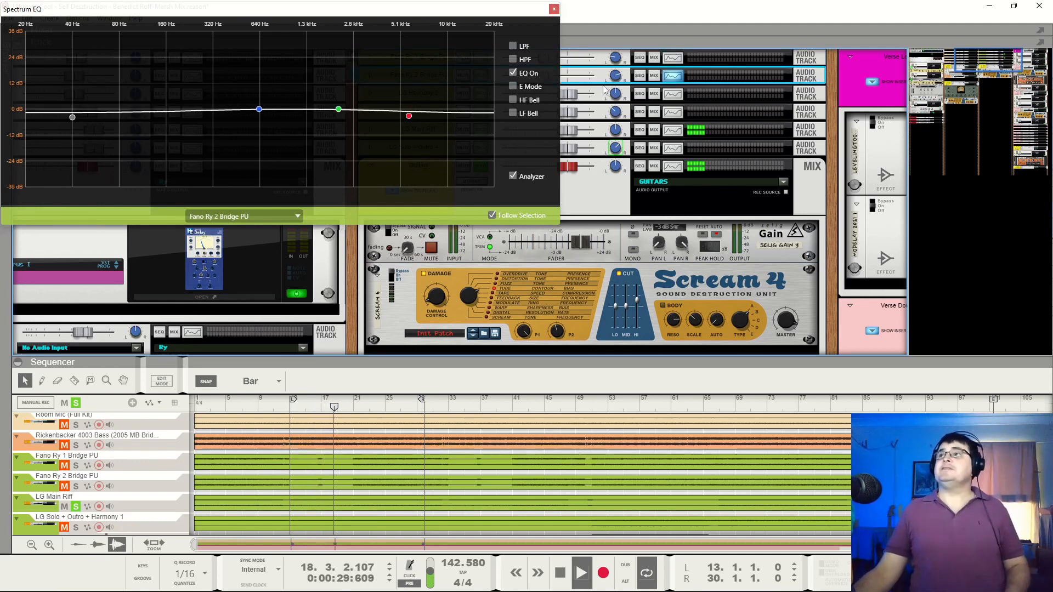
left_click(806, 98)
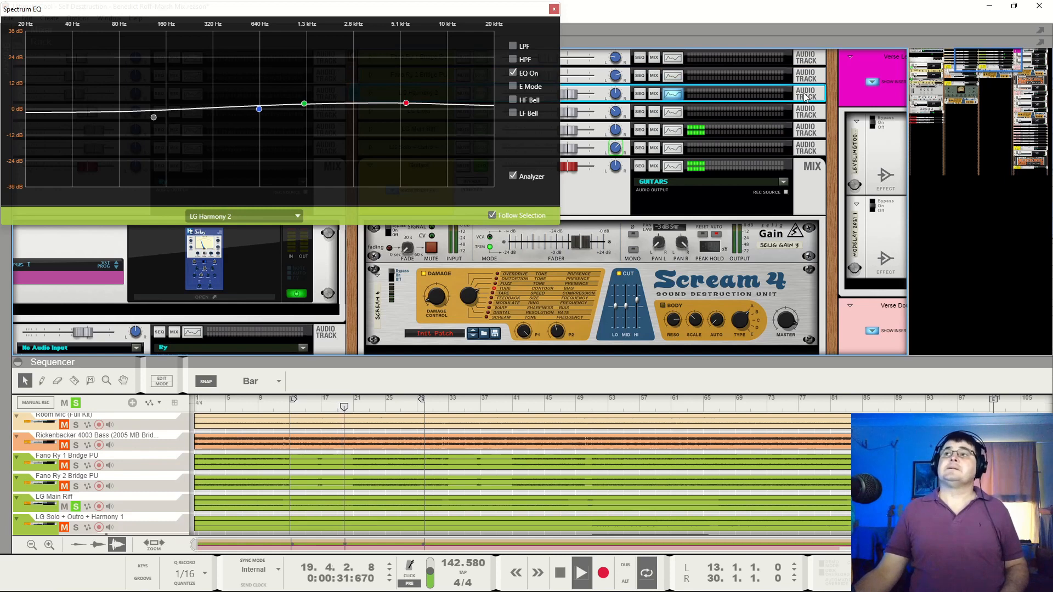
left_click(807, 112)
left_click(811, 132)
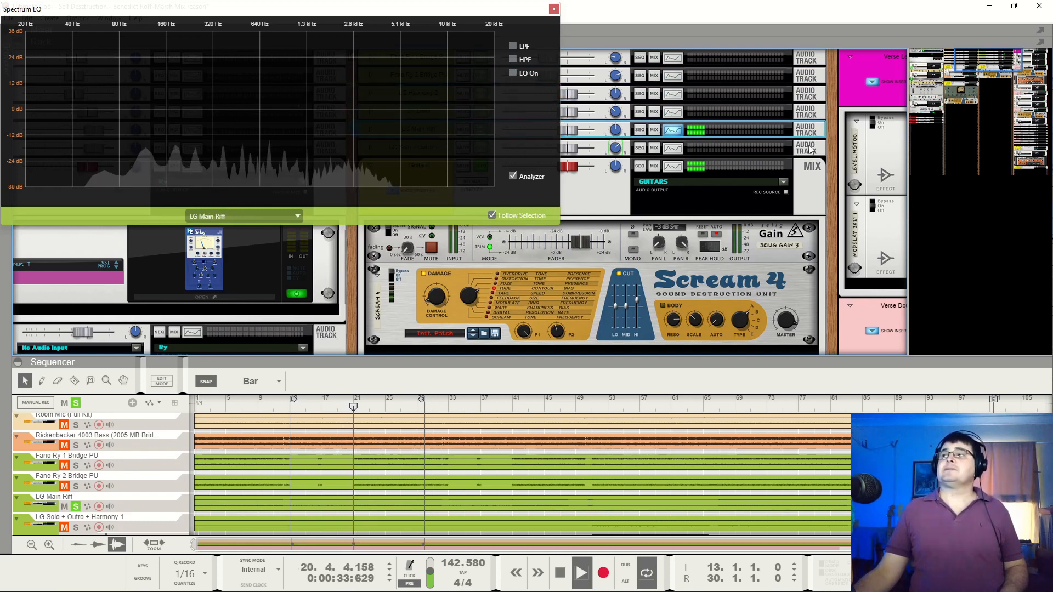
left_click(810, 149)
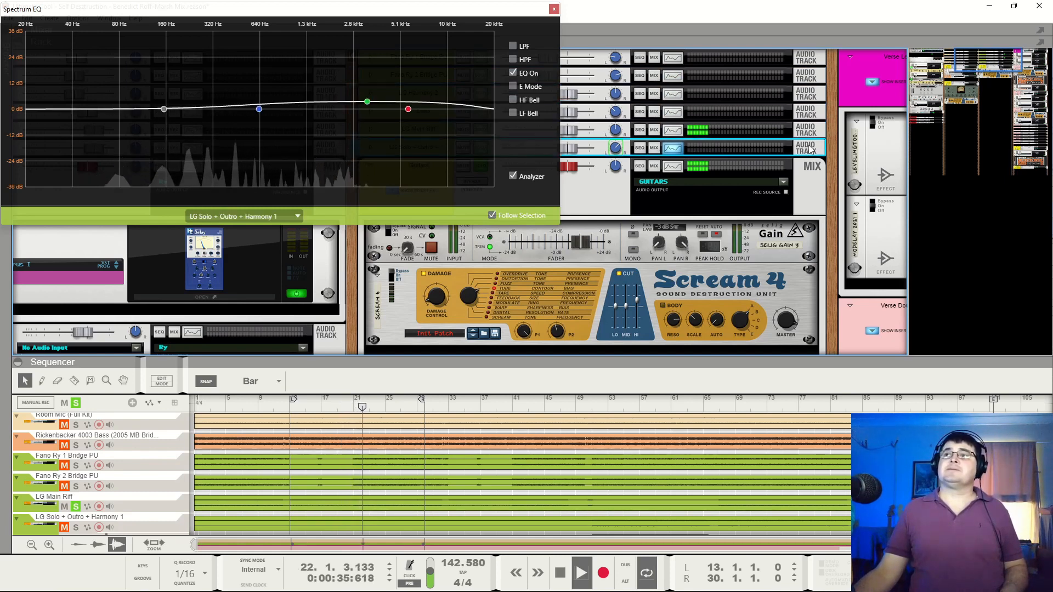
left_click(554, 10)
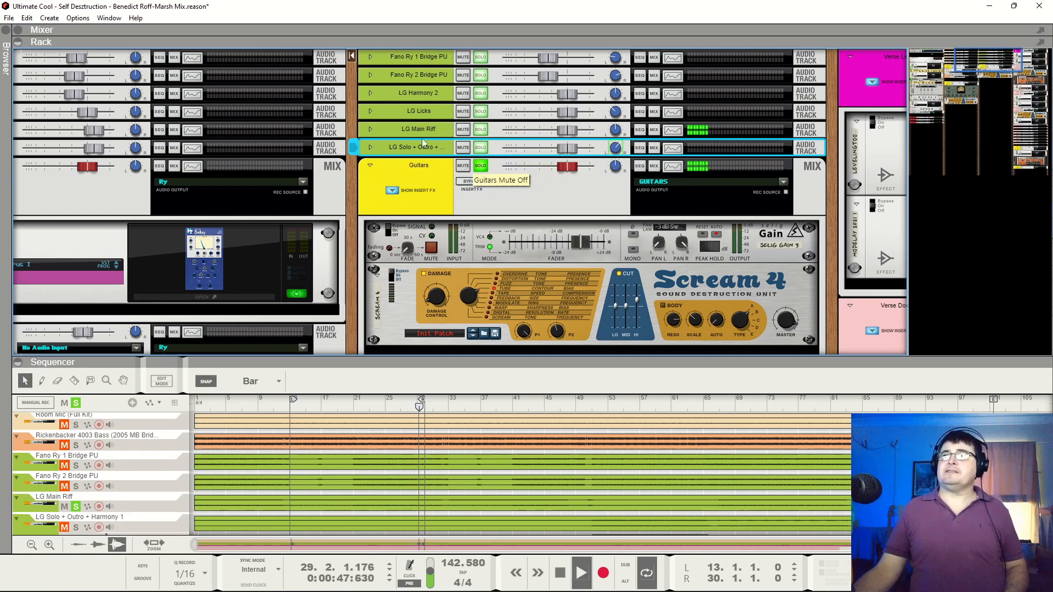
Unsolo LG Main Riff, solo the Fano Ry 1 and 2 Bridge PU tracks and audition them from about bar 20, stopping playback
left_click(76, 507)
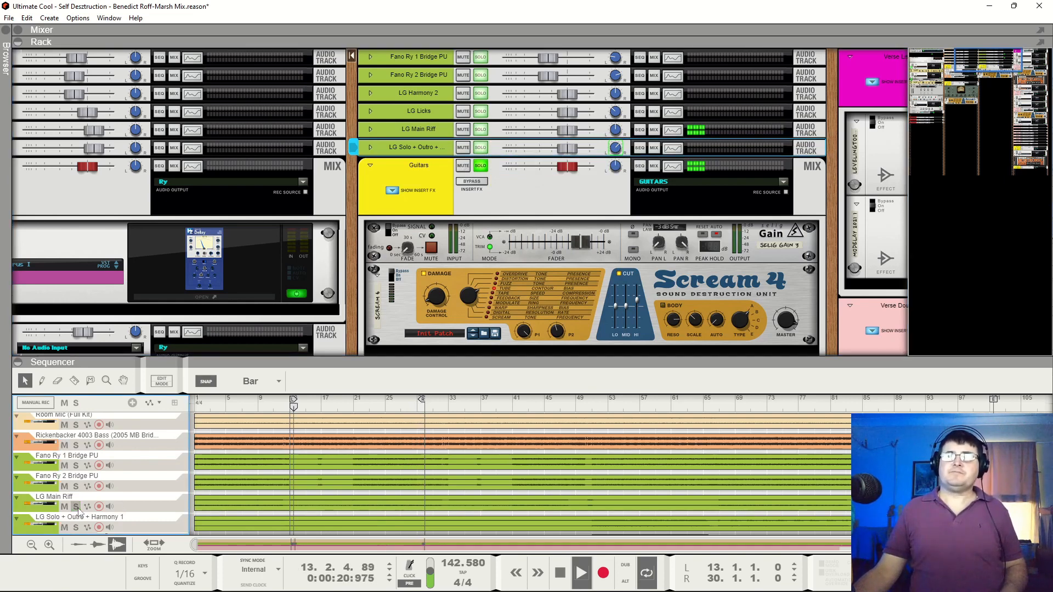
left_click(76, 465)
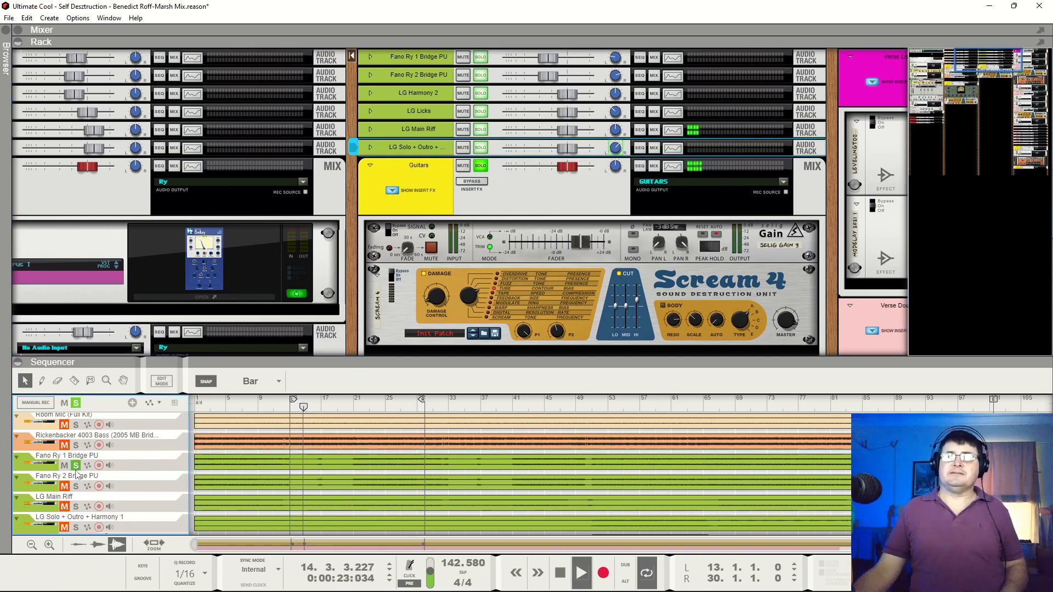
left_click(76, 486)
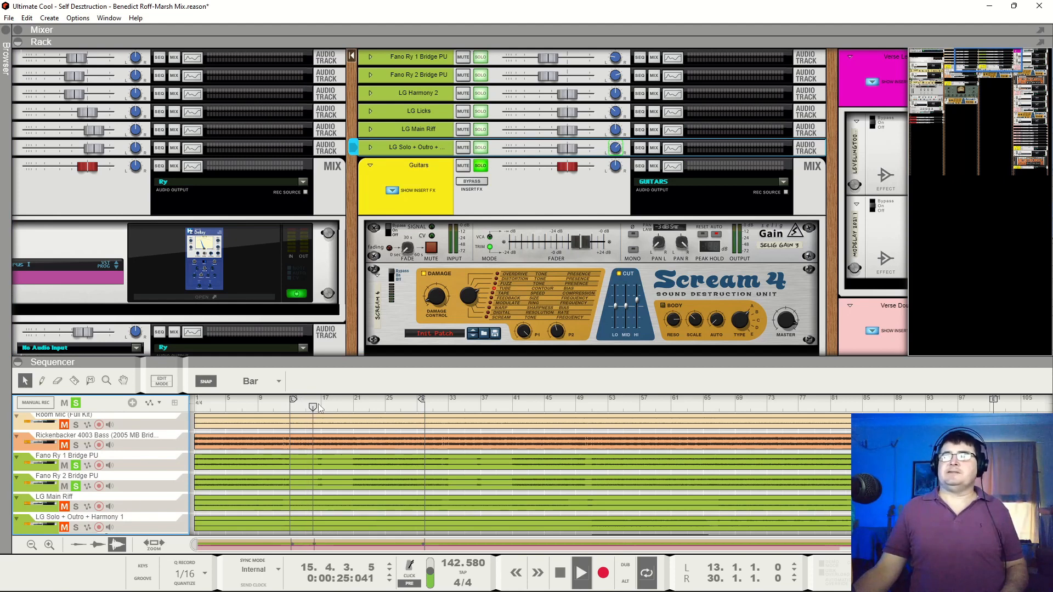
left_click(351, 411)
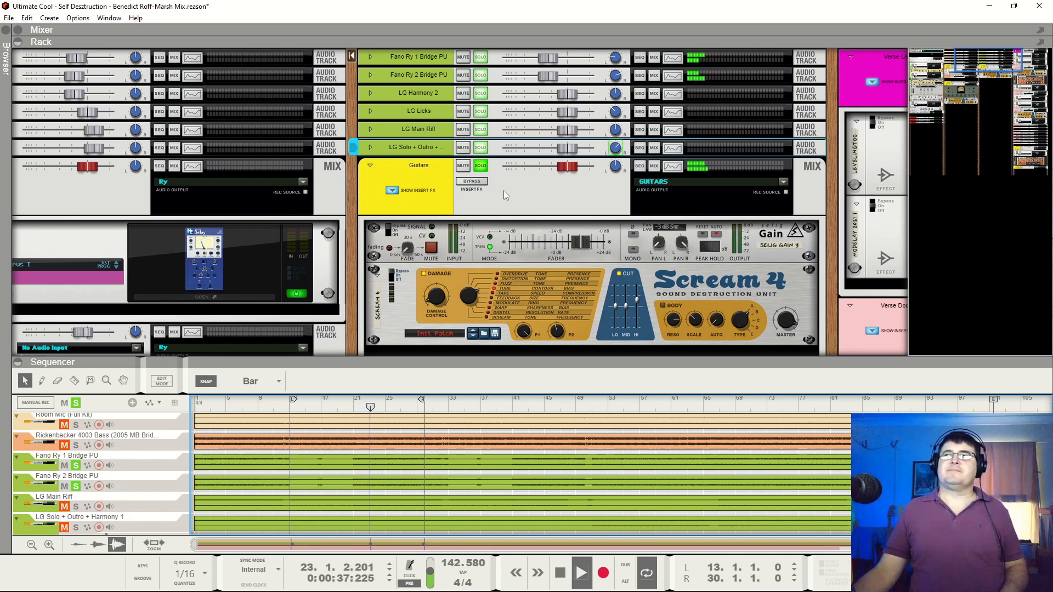
key("space")
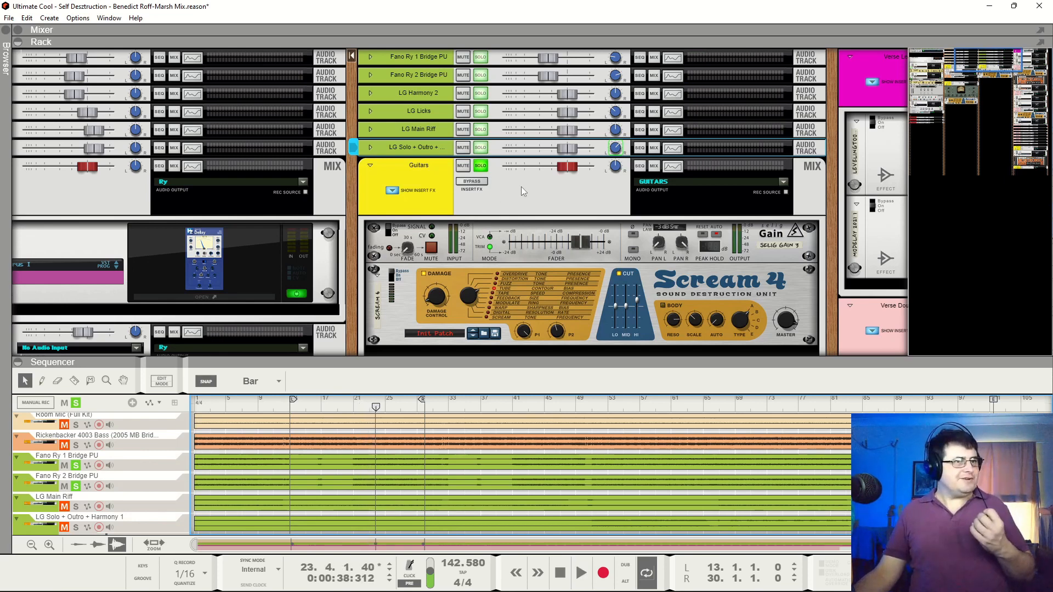
Clear all track solos in the sequencer and play the complete Guitars bus from just before bar 13
left_click(480, 166)
key("space")
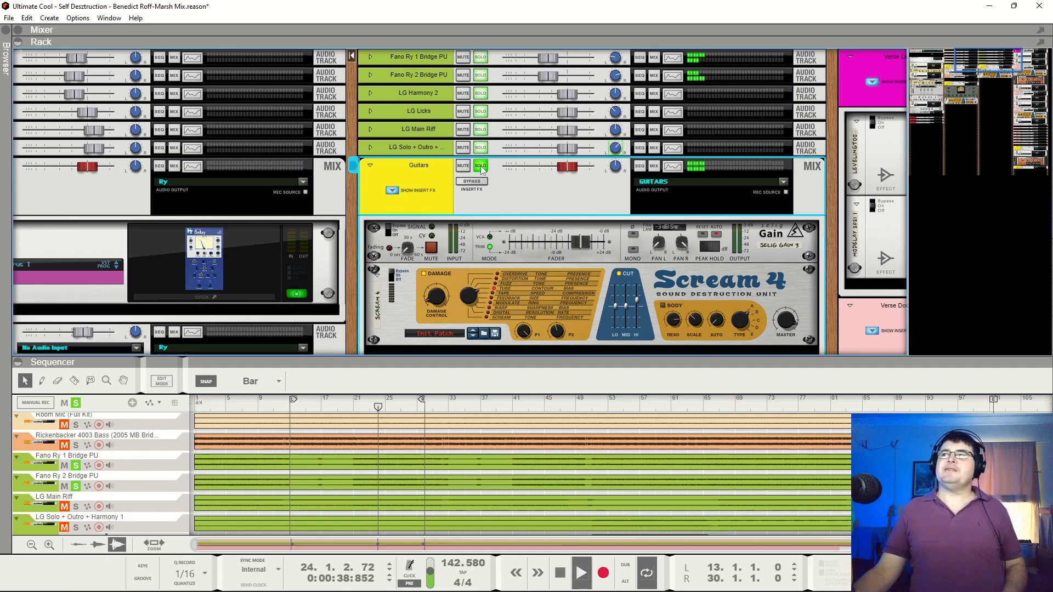
left_click(76, 403)
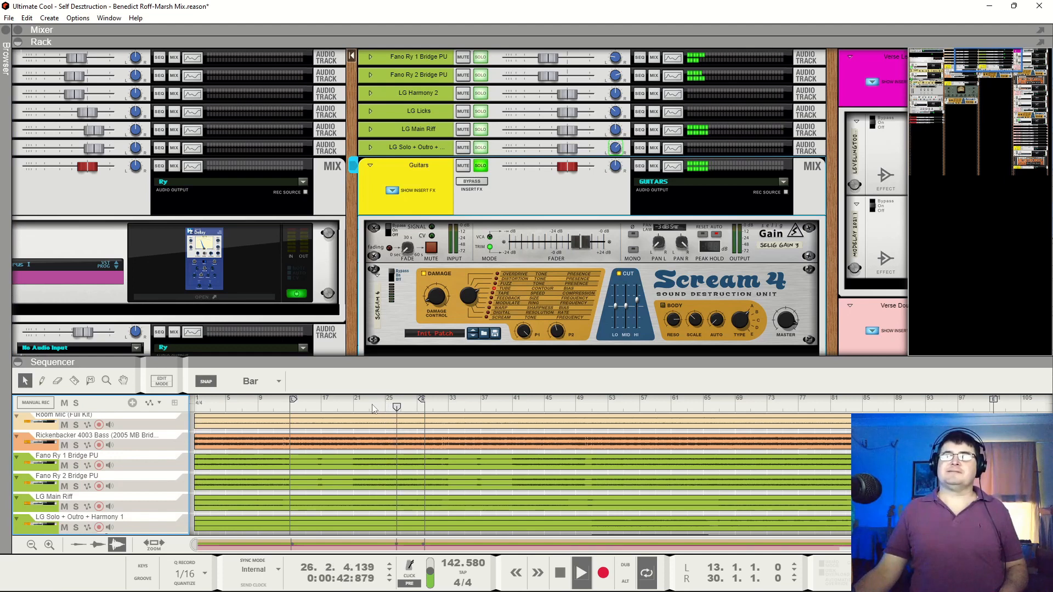
key("space")
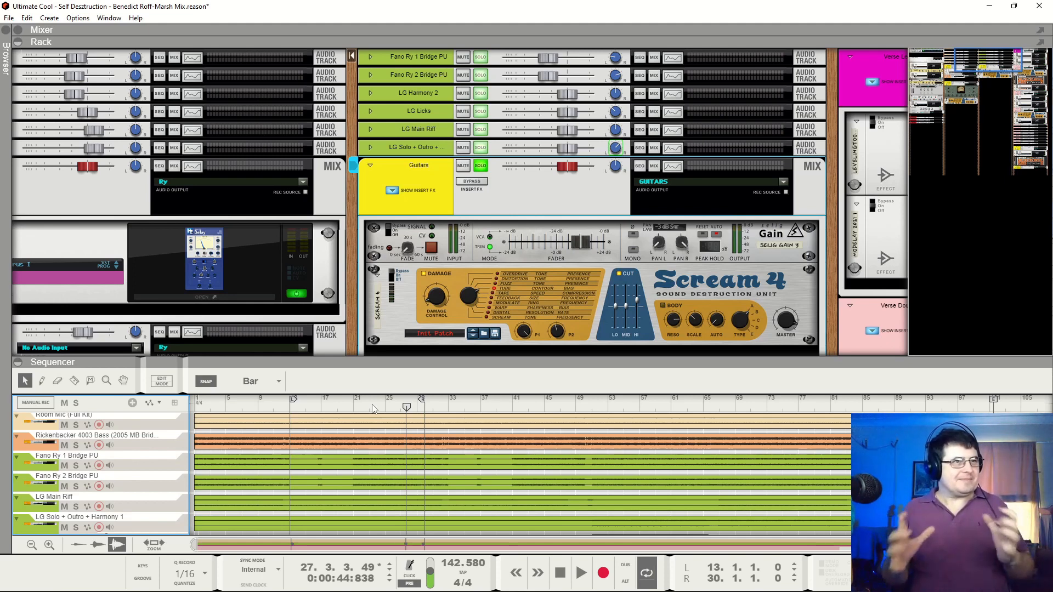
key("space")
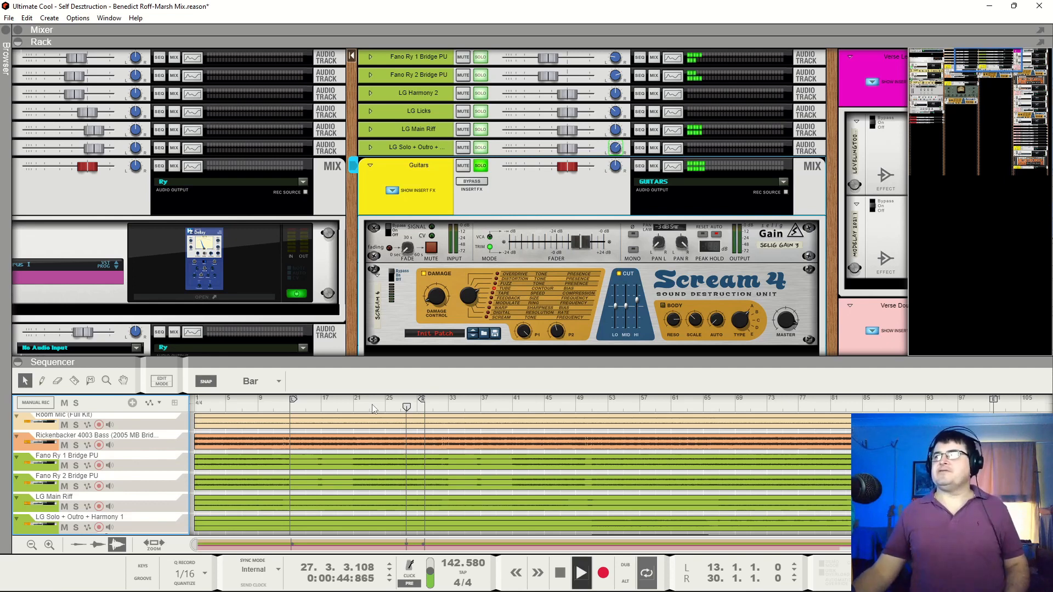
left_click(282, 407)
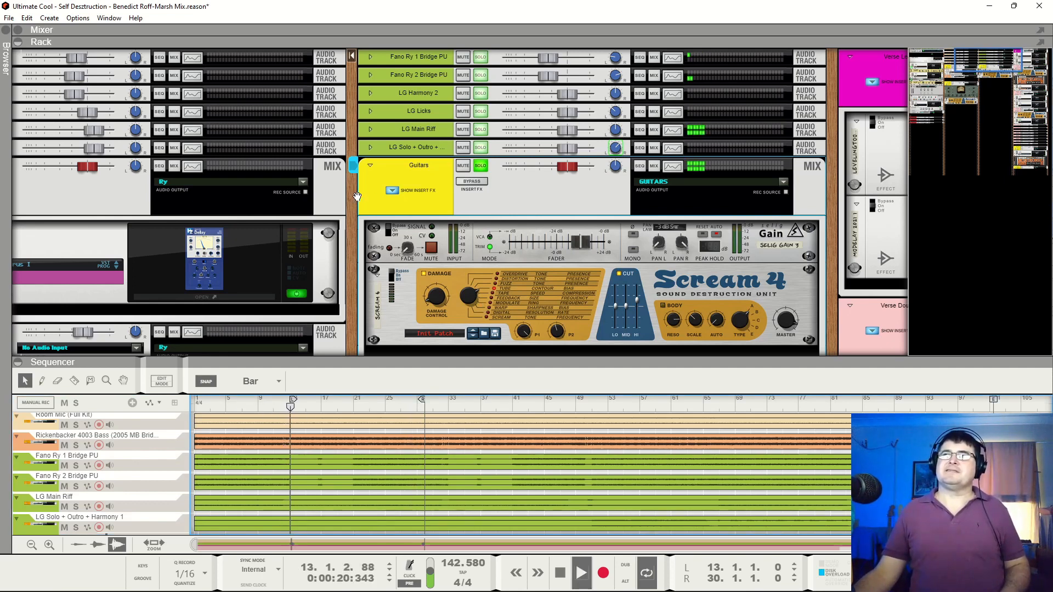
Solo the Rickenbacker 4003 bass alongside the guitars to audition them together, turn its solo off and stop playback
left_click_drag(377, 182, 735, 102)
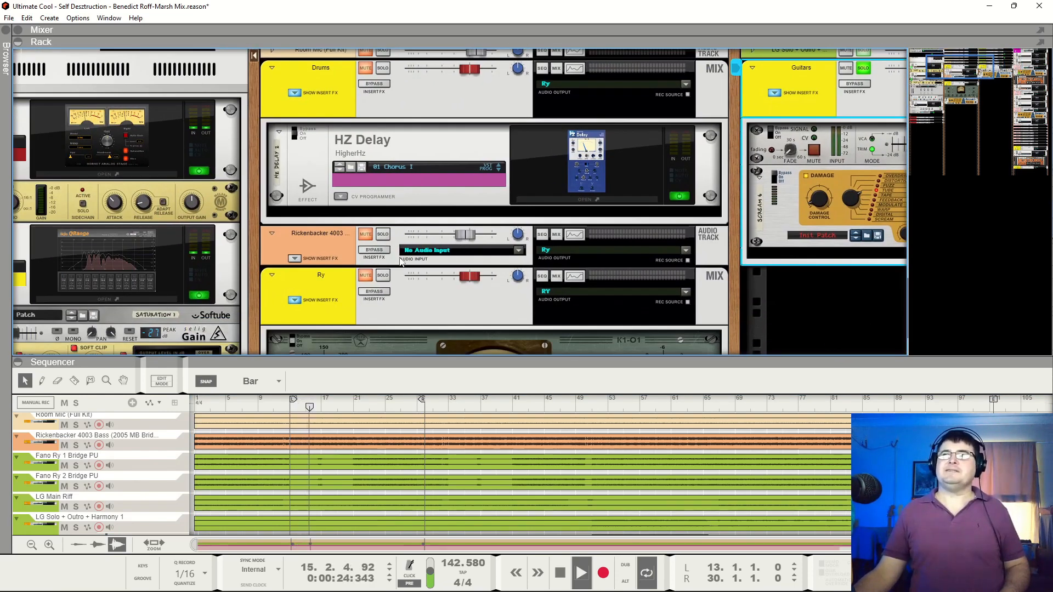
left_click(384, 234)
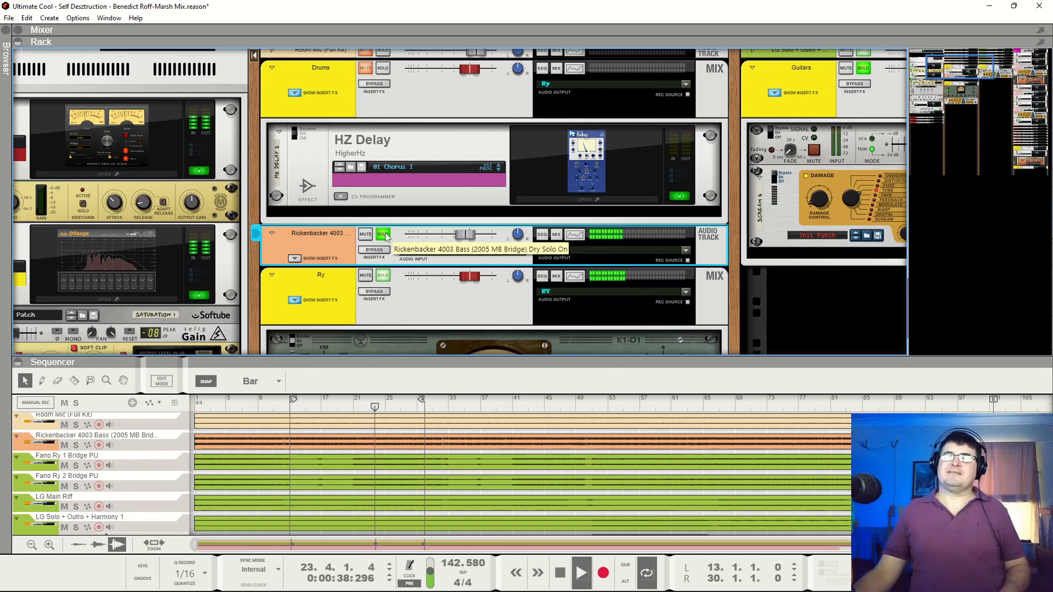
key("space")
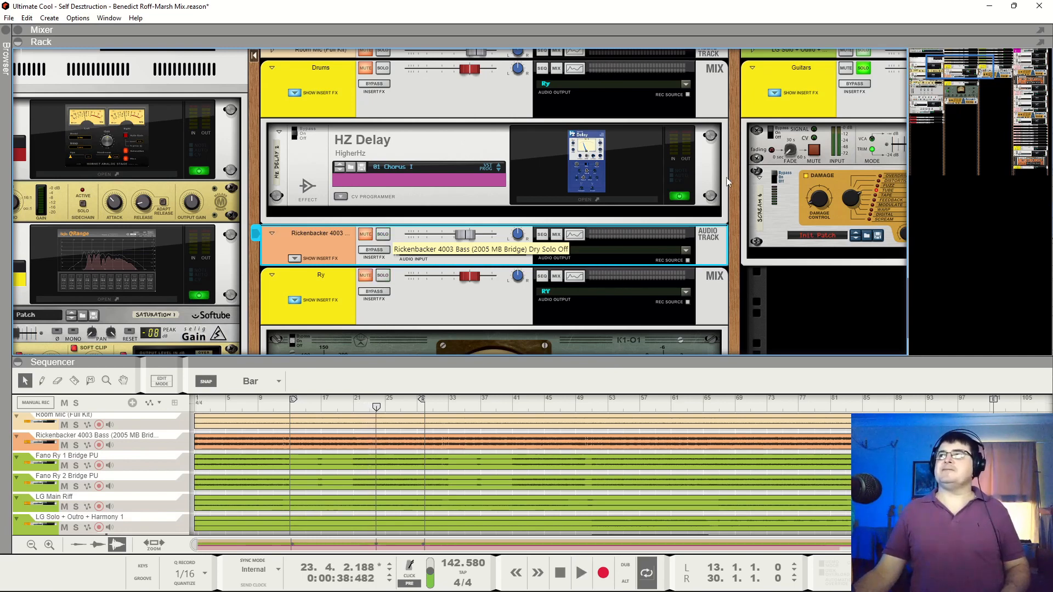
Unsolo the Guitars bus and compare the full mix with the guitars muted and unmuted, stopping playback
left_click_drag(934, 70, 989, 40)
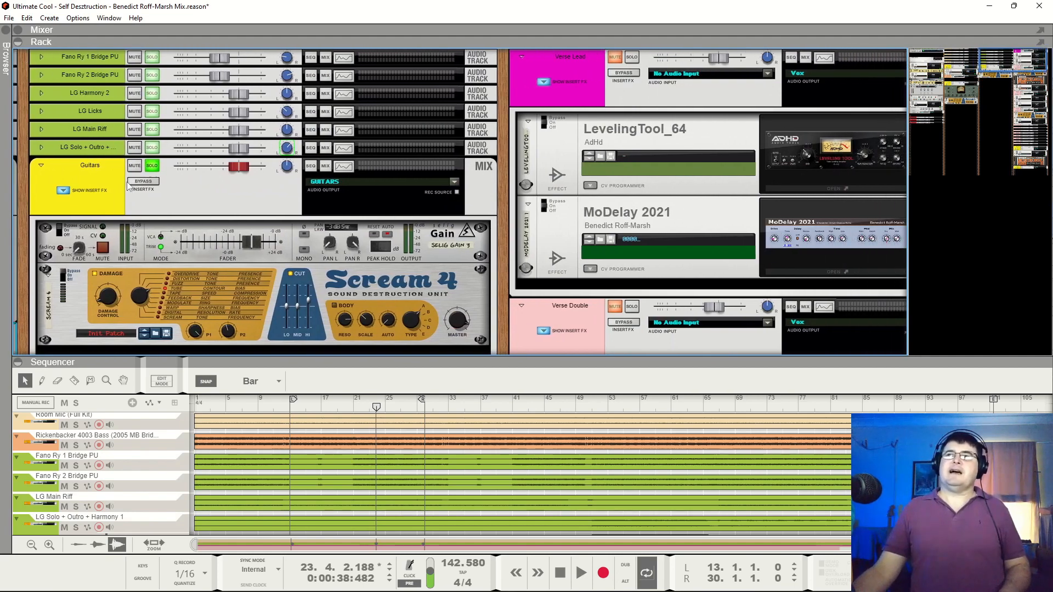
left_click(153, 166)
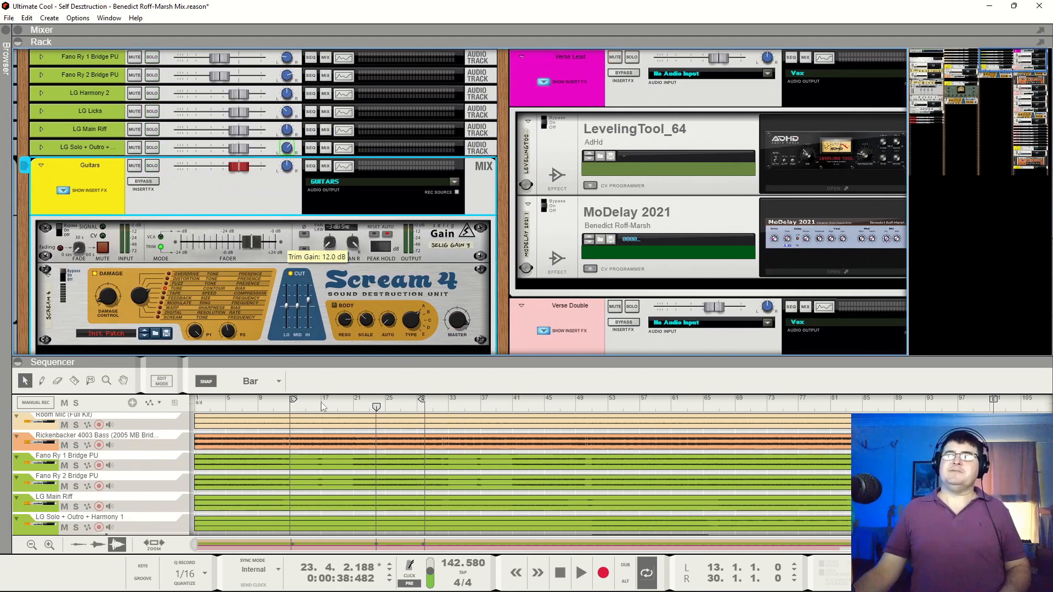
key("space")
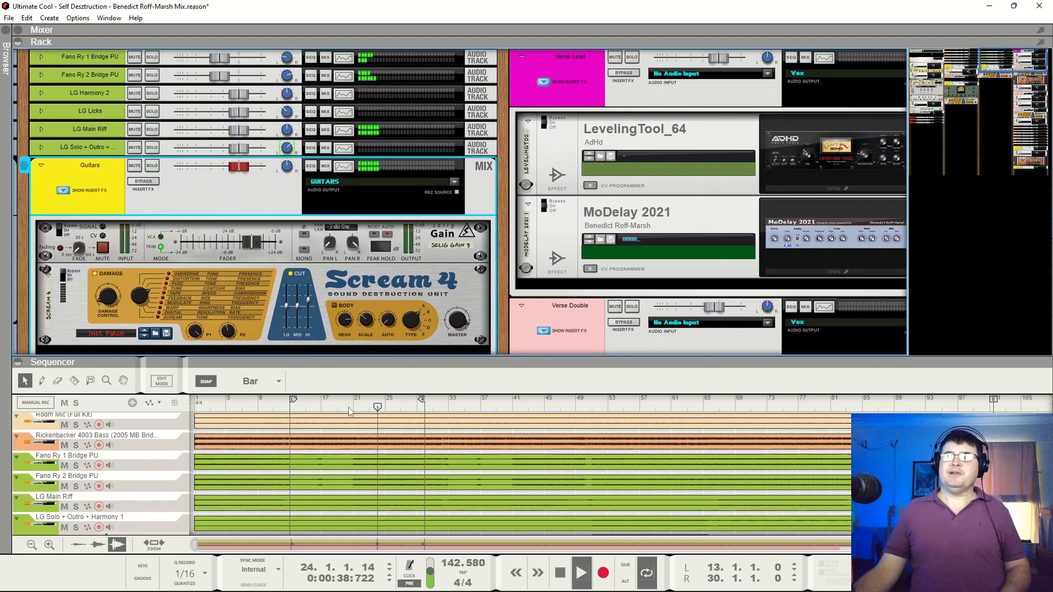
left_click(134, 167)
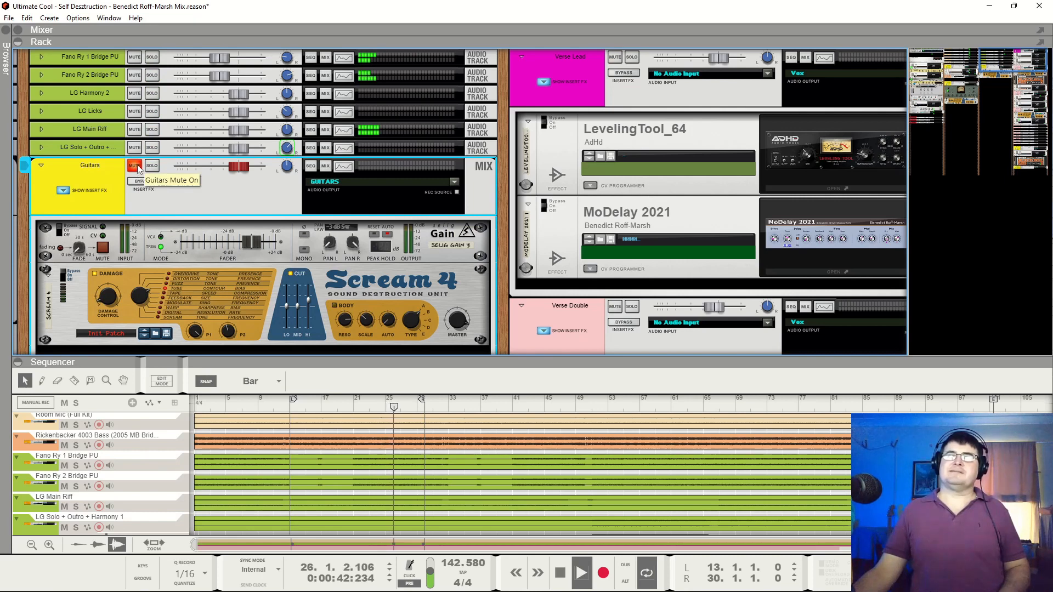
left_click(135, 167)
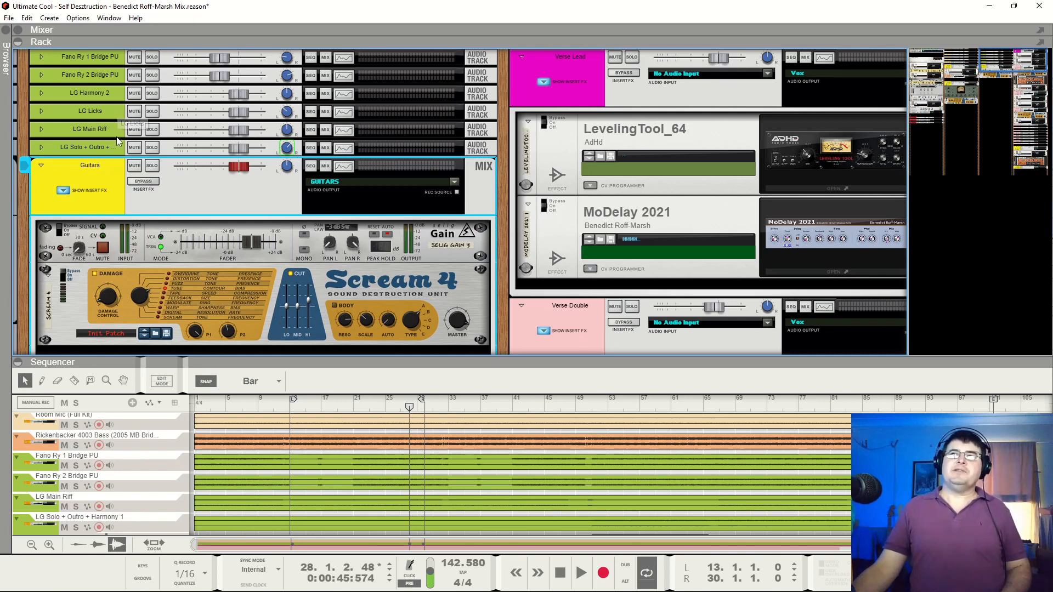
Play the full mix from about bar 46 and solo the Guitars bus to audition the solo section
scroll(508, 492, "down", 2)
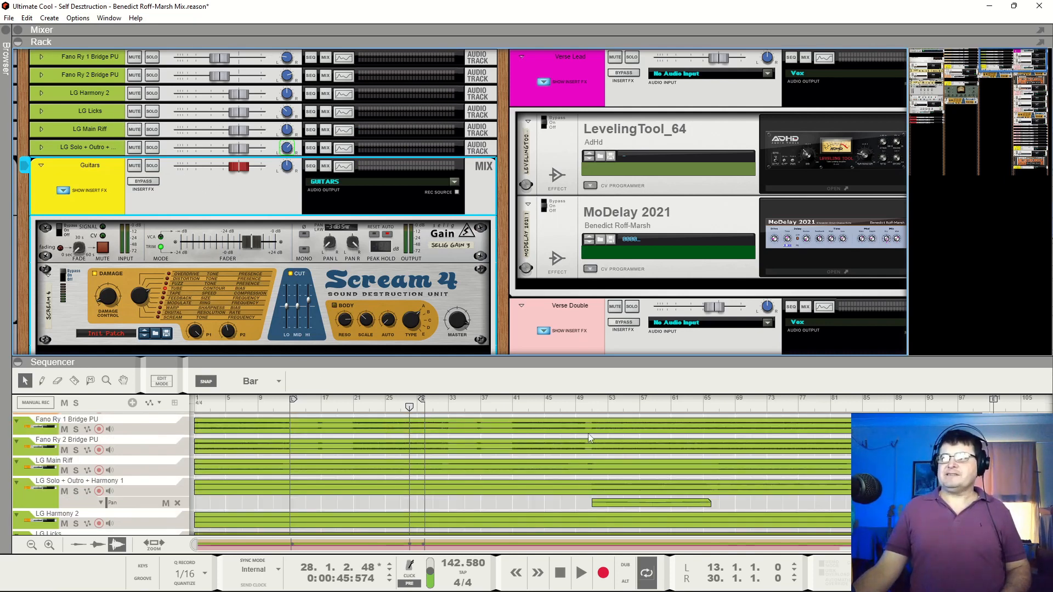
left_click(558, 405)
key("space")
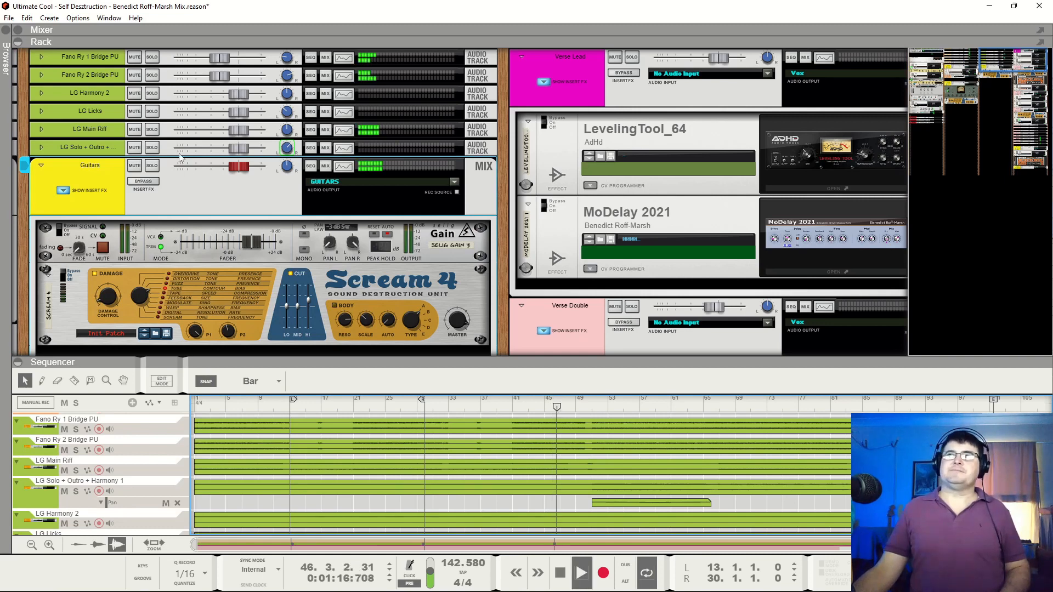
left_click(151, 165)
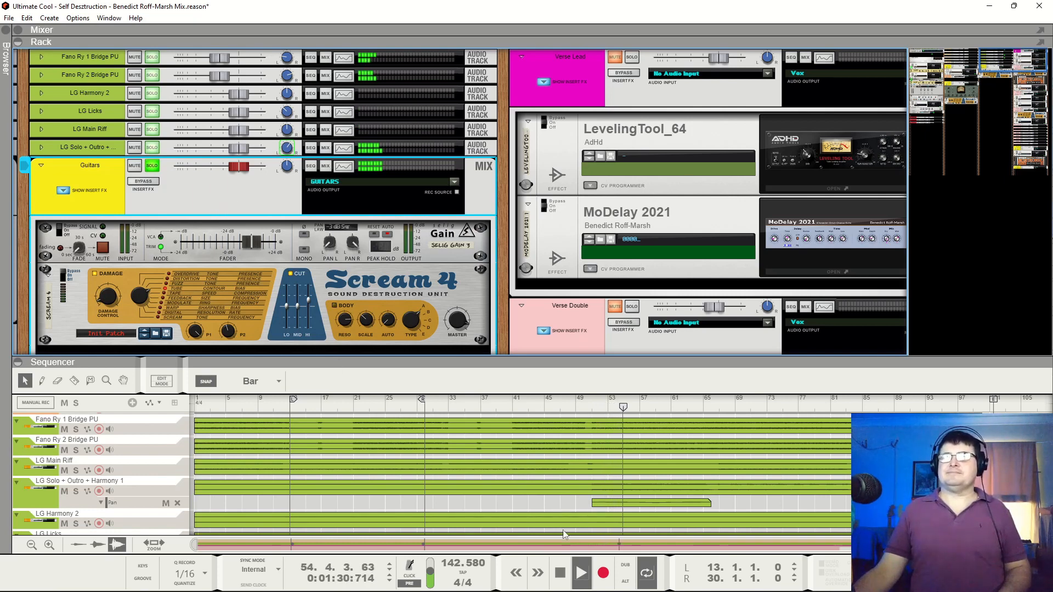
Open the pan automation clip at bar 51 of the LG Solo + Outro + Harmony 1 track for inline editing and stop playback
left_click(646, 502)
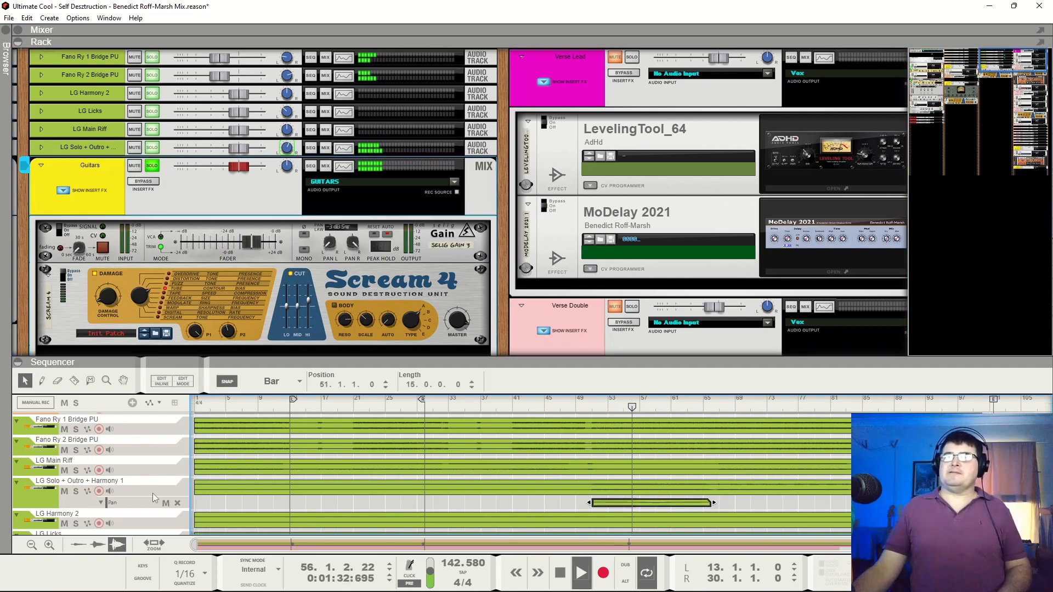
double_click(688, 503)
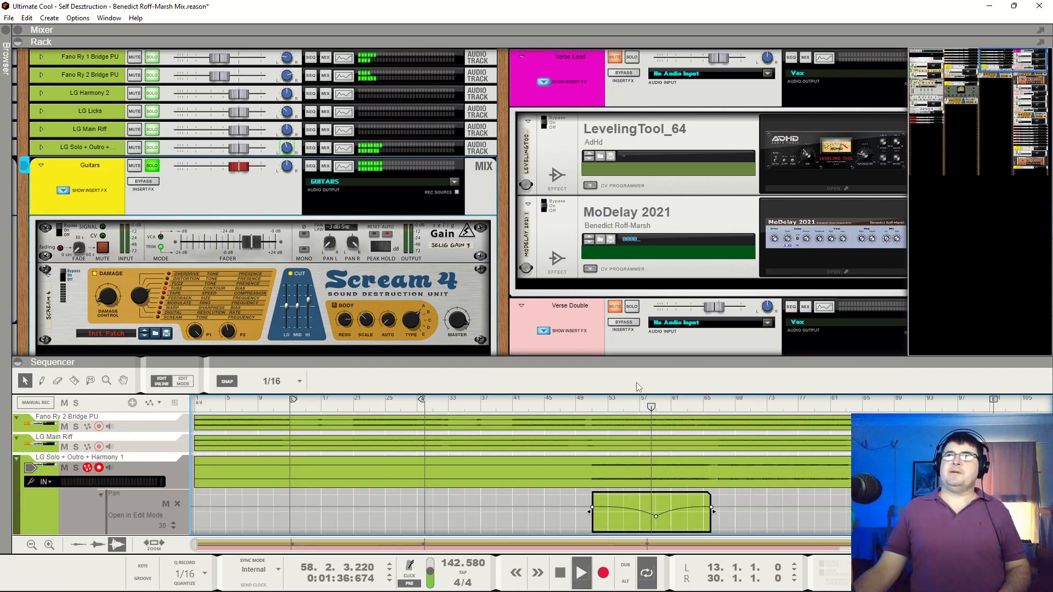
key("space")
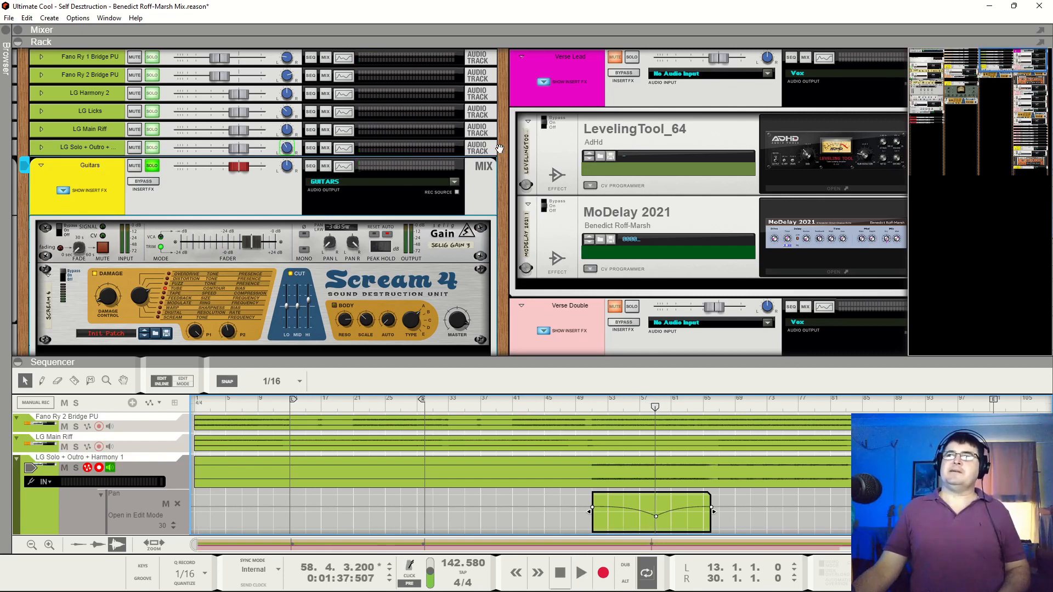
mouse_move(504, 153)
left_mouse_down()
mouse_move(490, 149)
mouse_move(496, 171)
left_mouse_up()
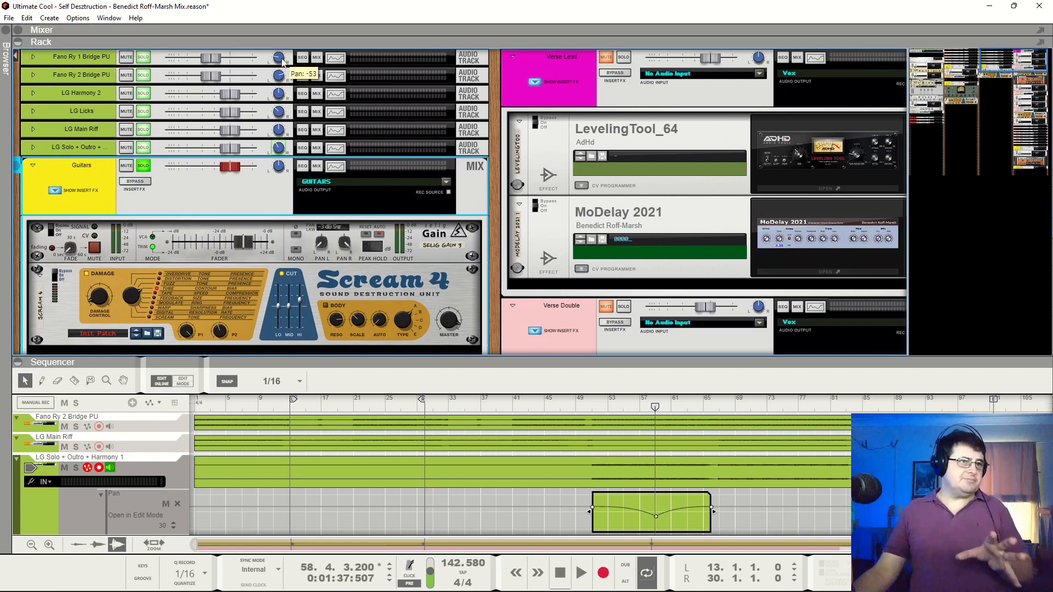
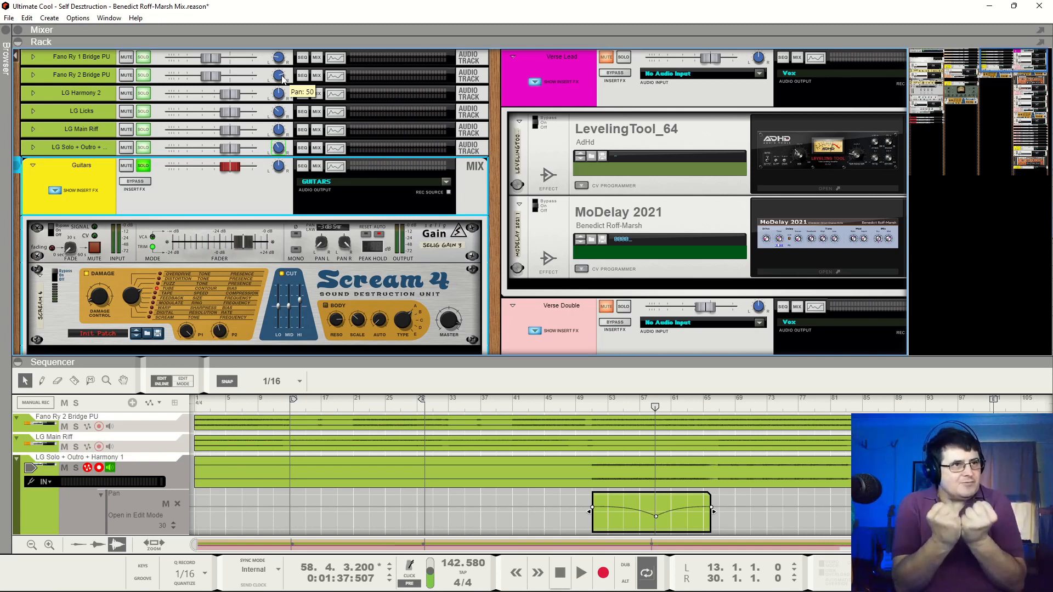
Play the soloed guitars through the LG Solo + Outro + Harmony 1 pan automation, restarting from about bars 50 and 58, and stop playback
key("space")
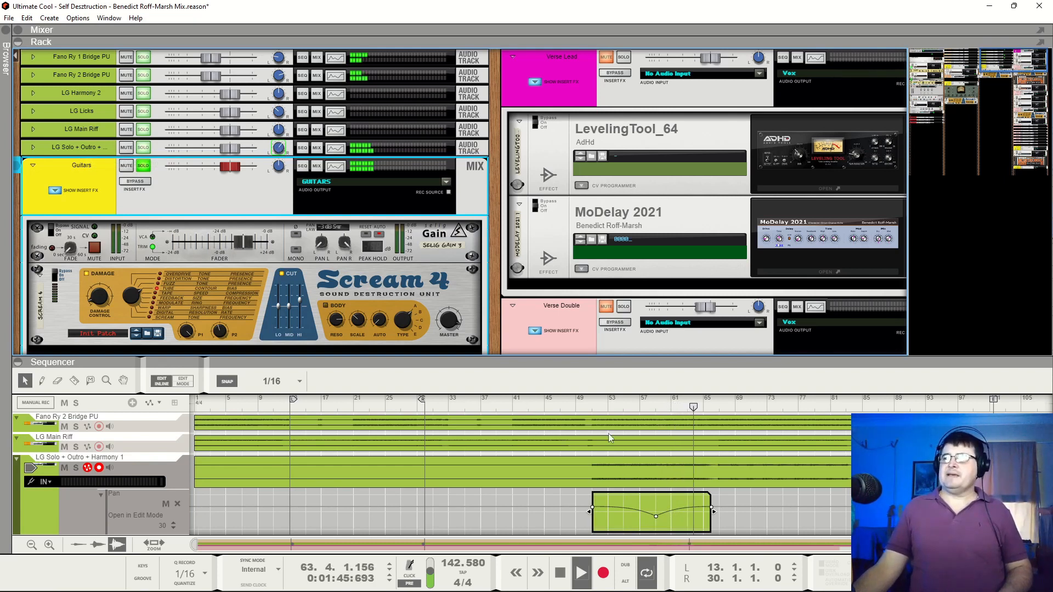
left_click(588, 408)
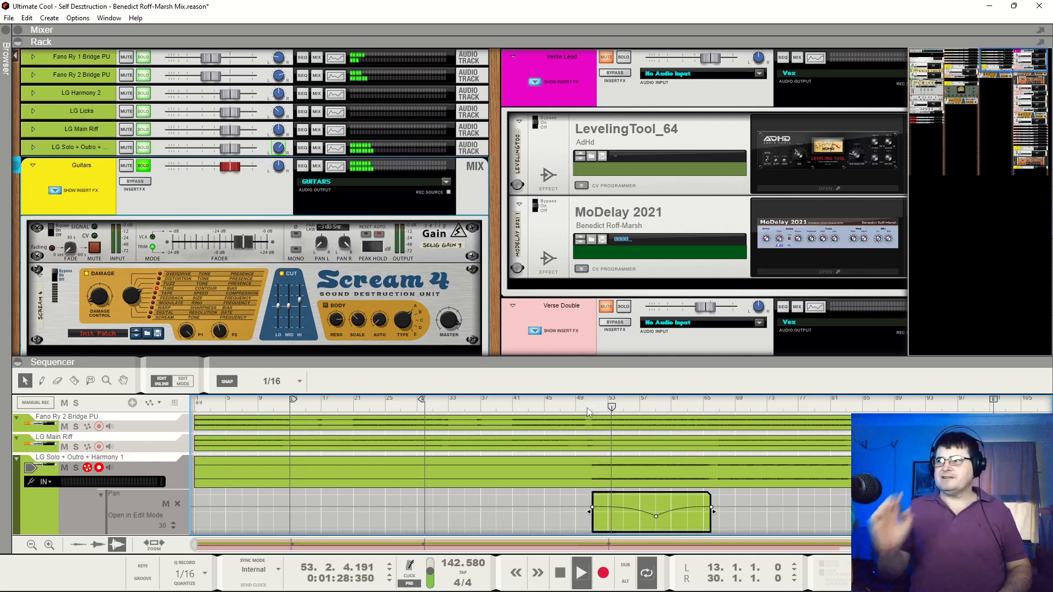
left_click(652, 409)
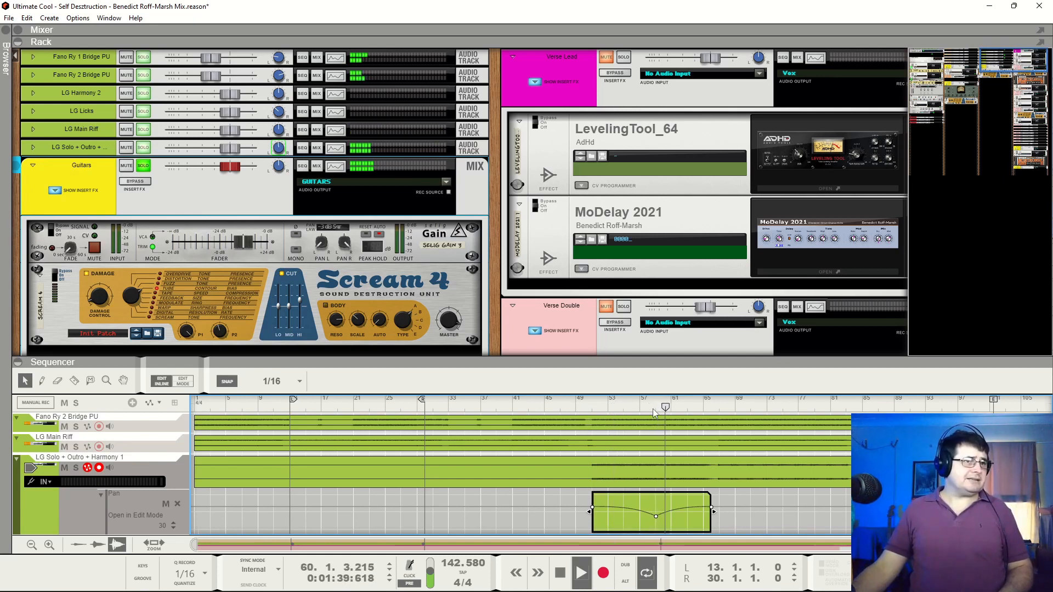
key("space")
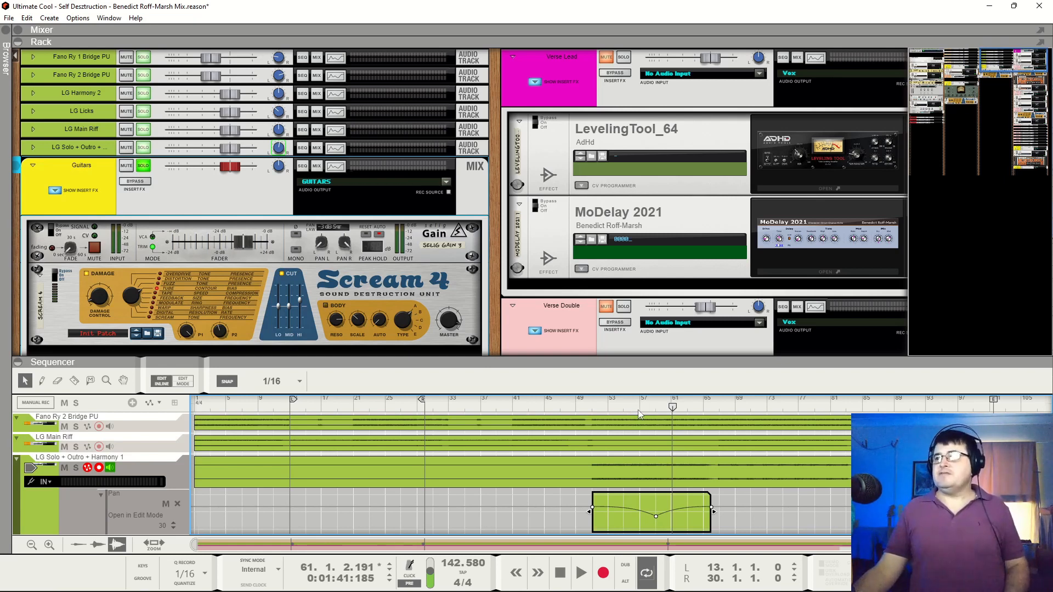
Replay the soloed guitars from about bar 57 to hear the rest of the pan move, and stop playback
left_click(639, 409)
key("space")
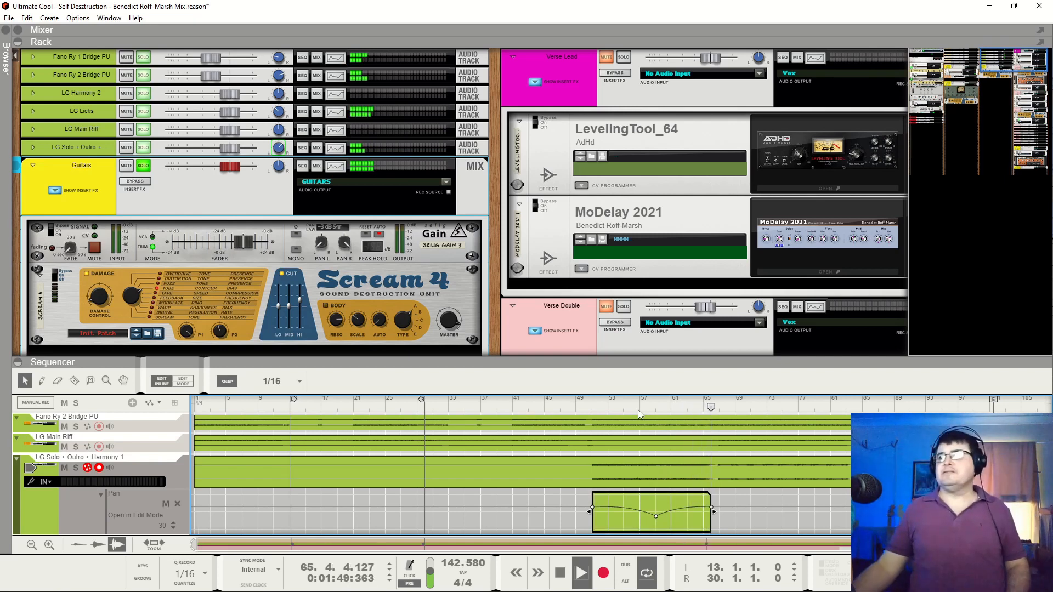
key("space")
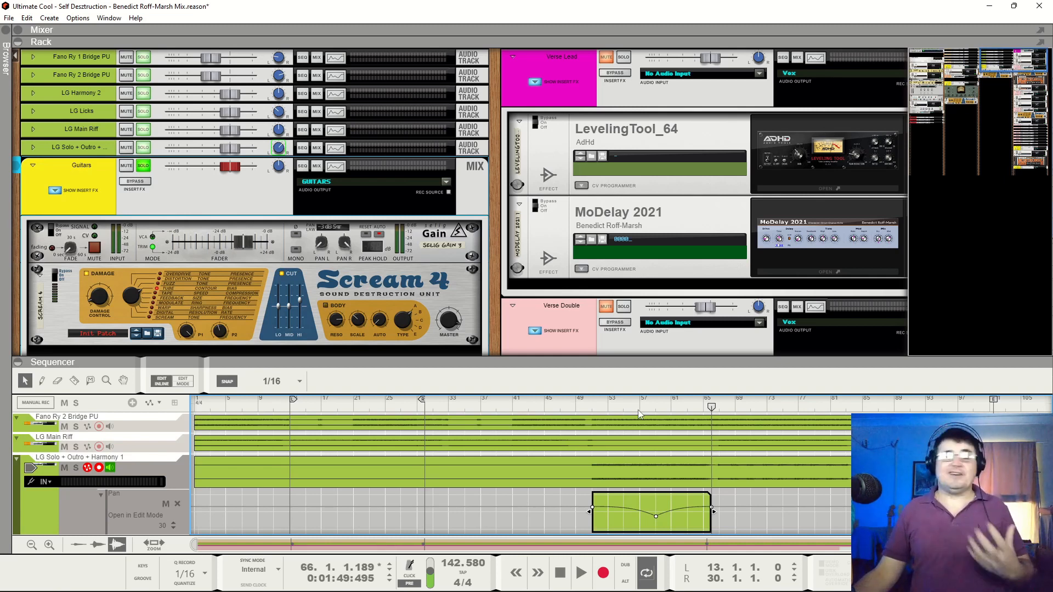
Audition the soloed guitars from bar 61 onward, jump ahead to about bar 91 for the ending, and stop playback
left_click(640, 413)
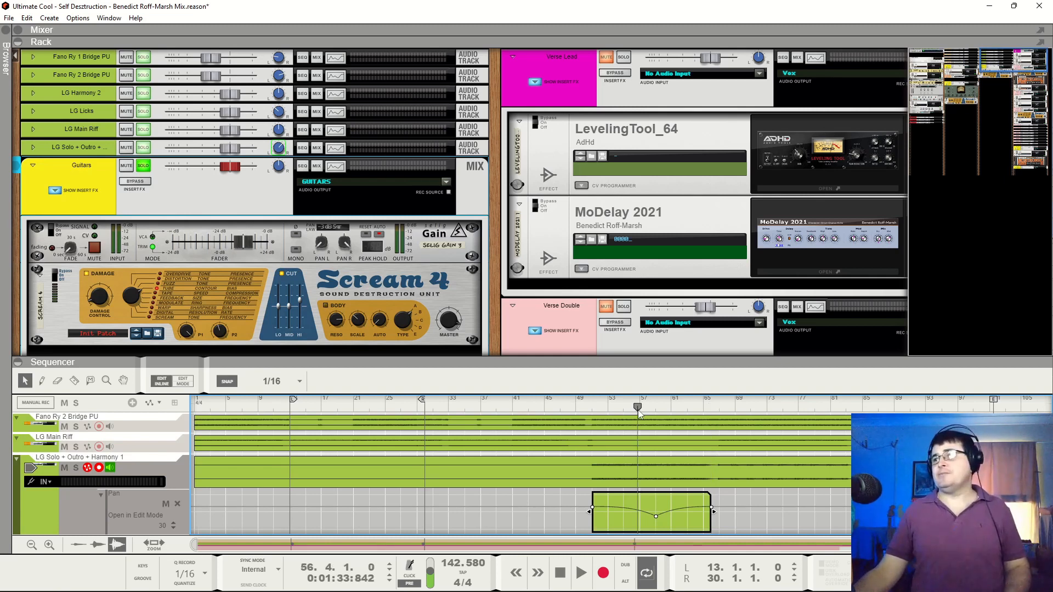
left_click(674, 409)
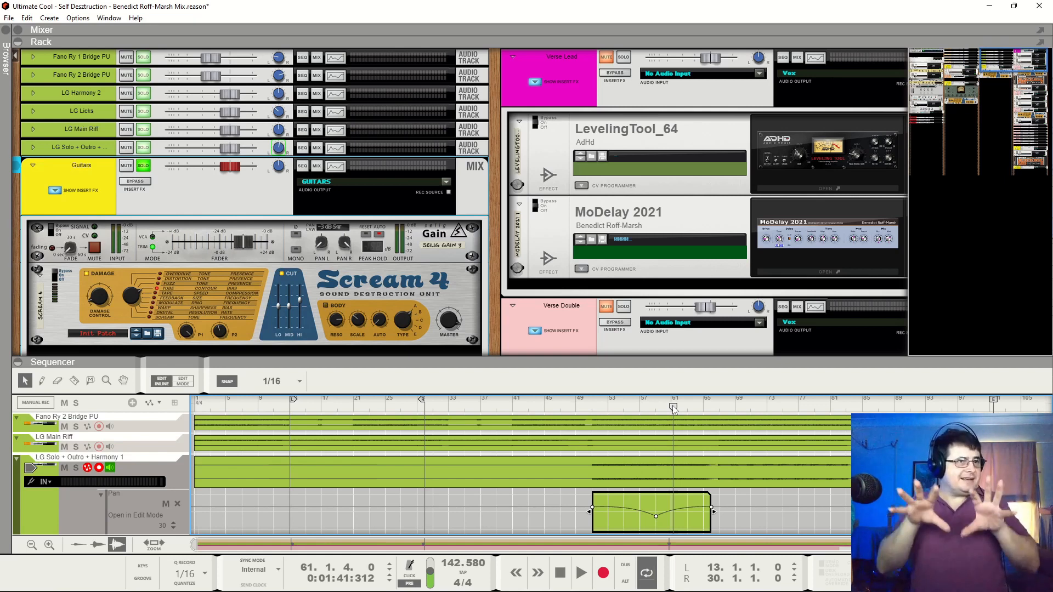
key("space")
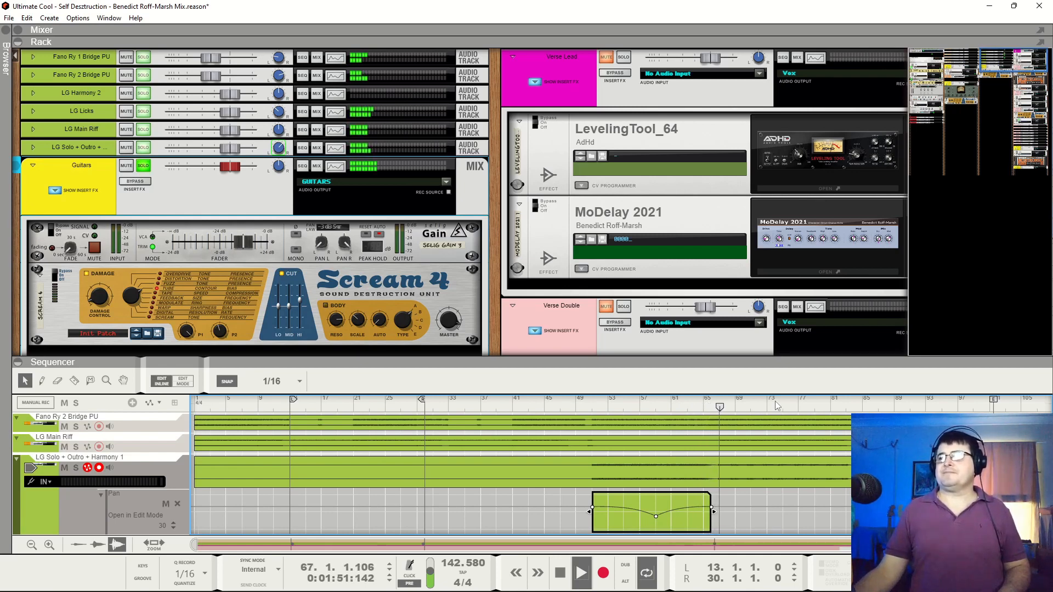
scroll(778, 469, "down", 10)
scroll(778, 479, "up", 8)
scroll(775, 495, "down", 8)
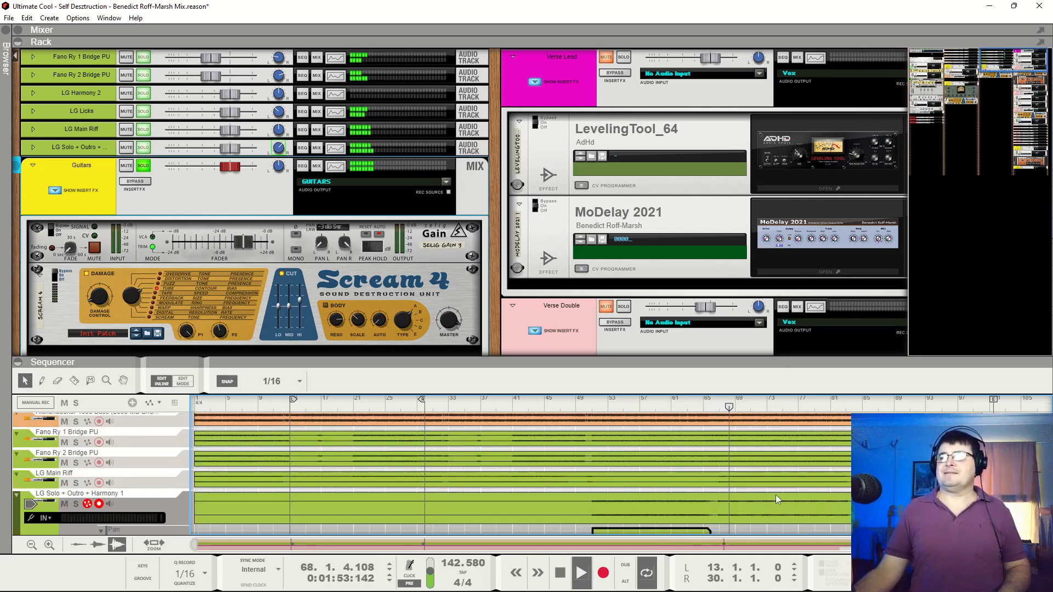
scroll(779, 488, "up", 8)
scroll(786, 477, "down", 5)
scroll(798, 459, "up", 2)
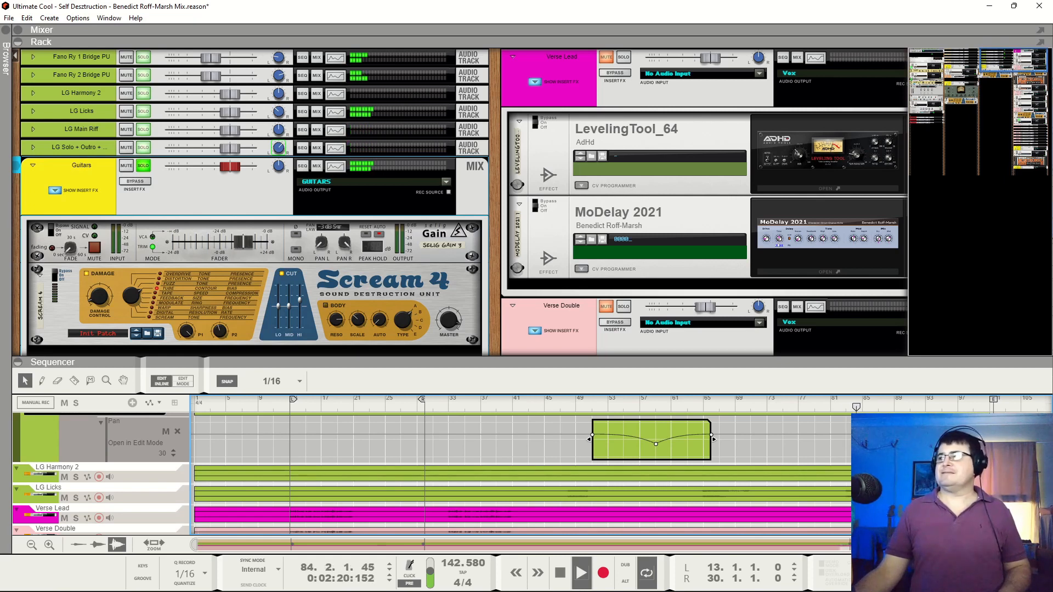
left_click(911, 407)
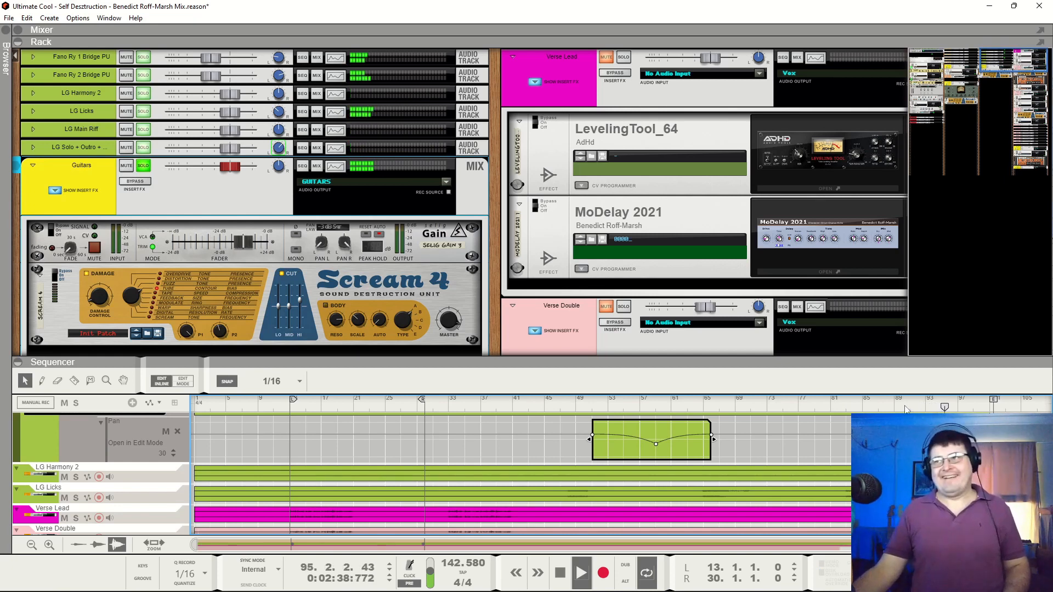
key("space")
Unsolo the Guitars bus and collapse the automation lane of the LG Solo + Outro + Harmony 1 track
left_click(143, 166)
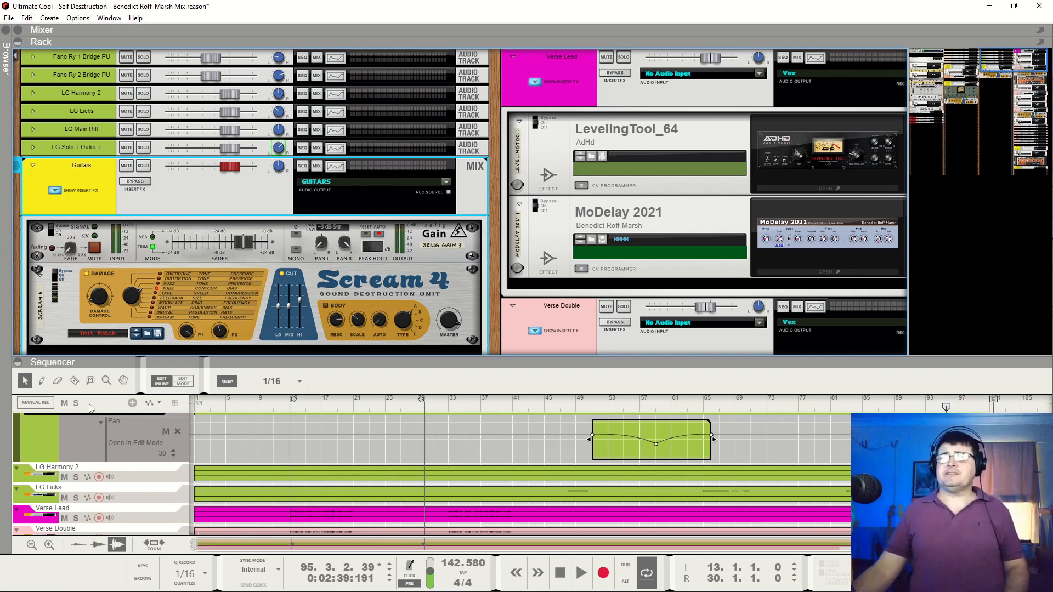
left_click(101, 422)
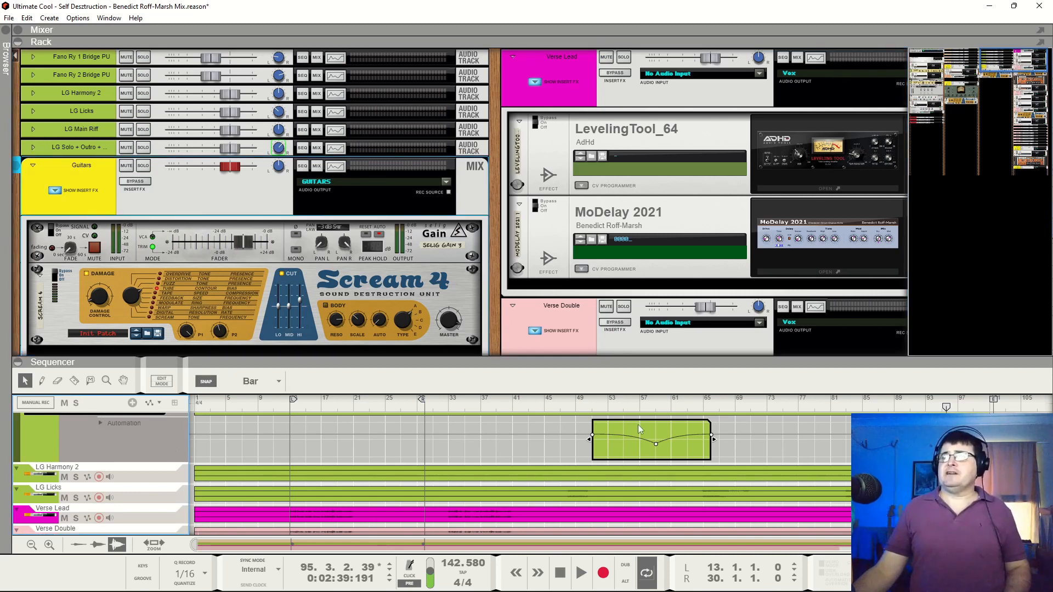
left_click(655, 444)
key("Escape")
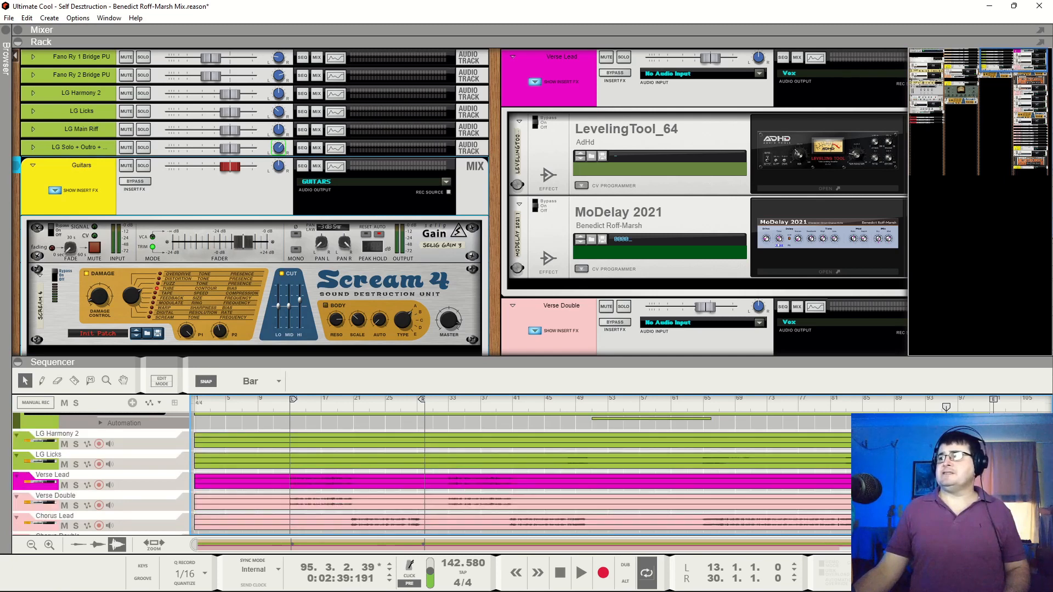
Solo the Guitars bus again and play it from bar 13
key("space")
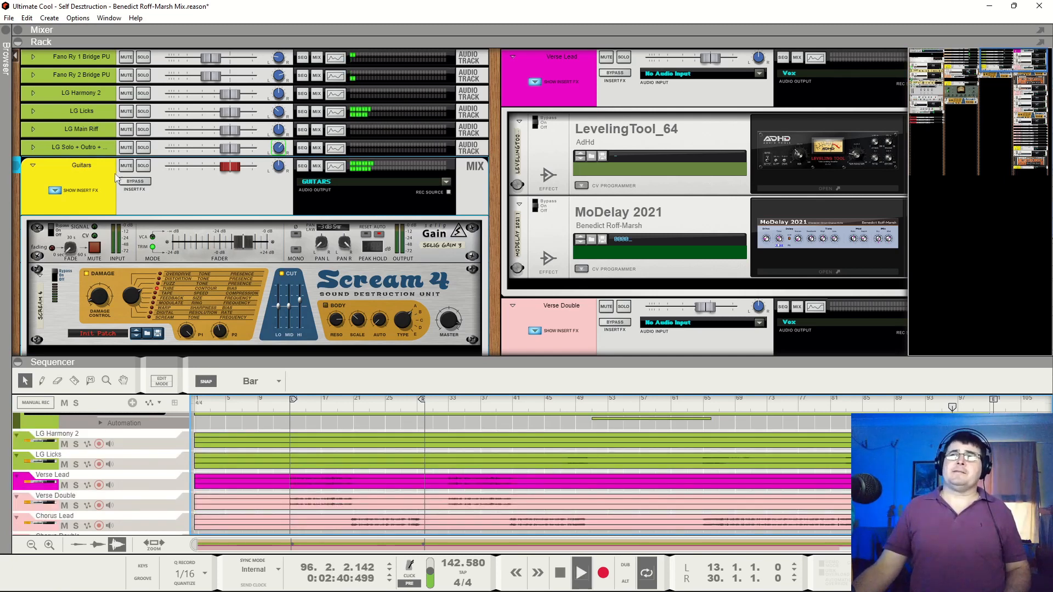
left_click(143, 165)
key("space")
left_click_drag(790, 411, 521, 424)
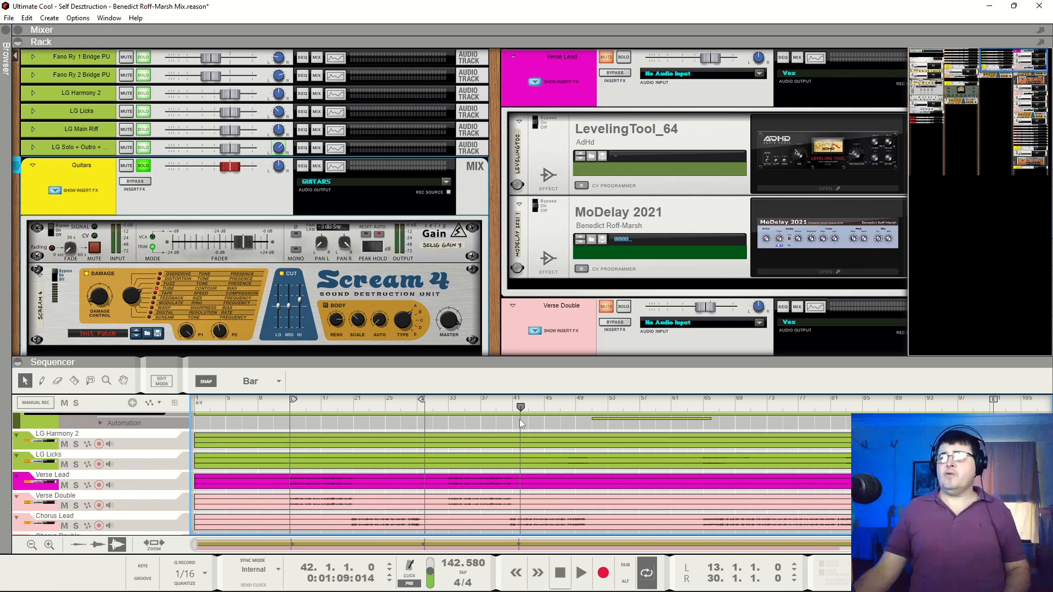
left_click(292, 413)
key("space")
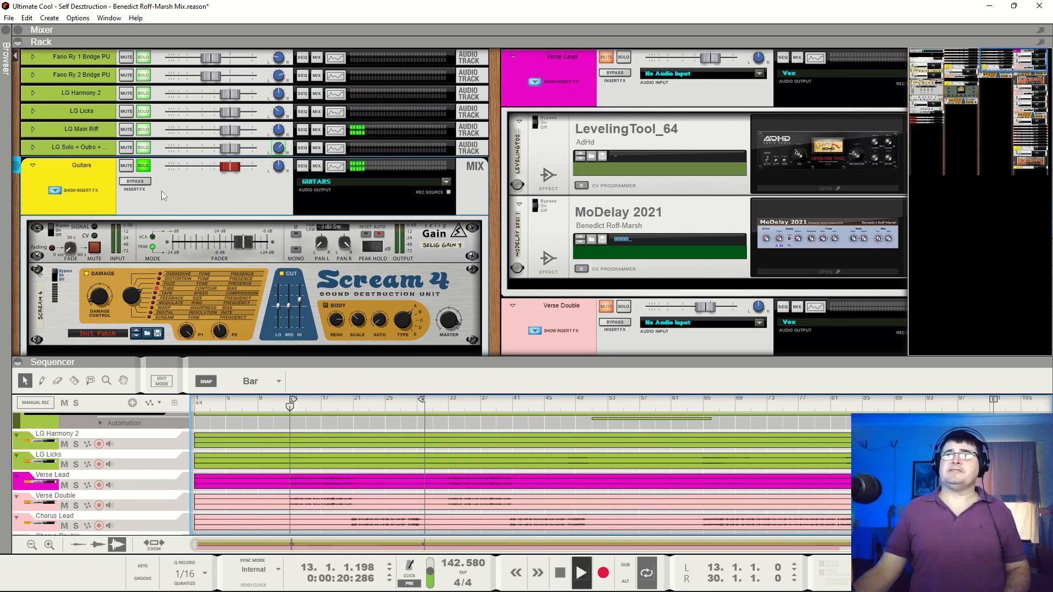
Select the Guitars bus's Selig Gain, unsolo the bus to hear it in the full mix, and stop playback
left_click(39, 232)
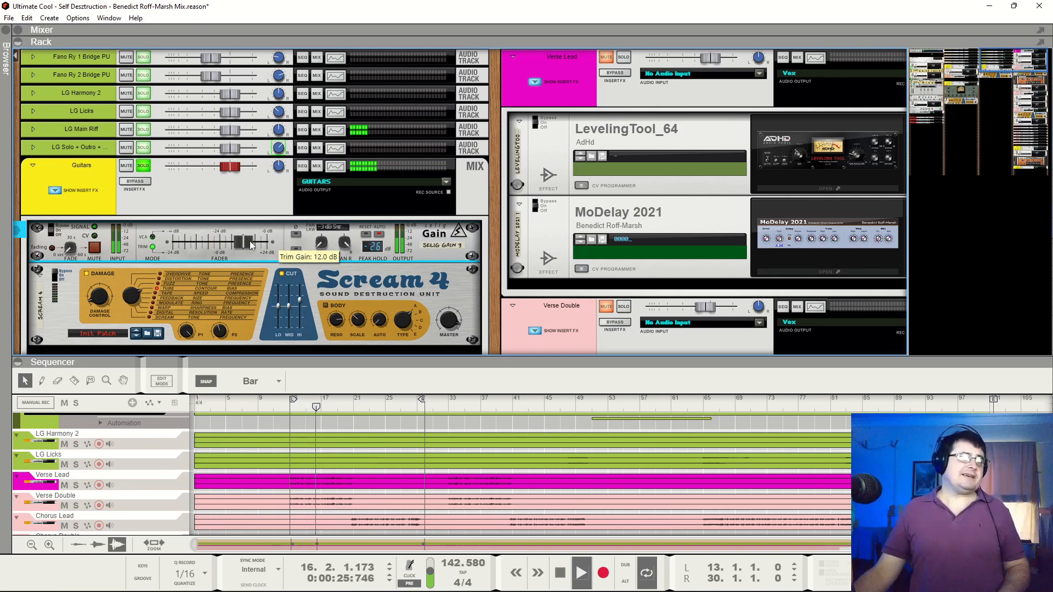
left_click(147, 165)
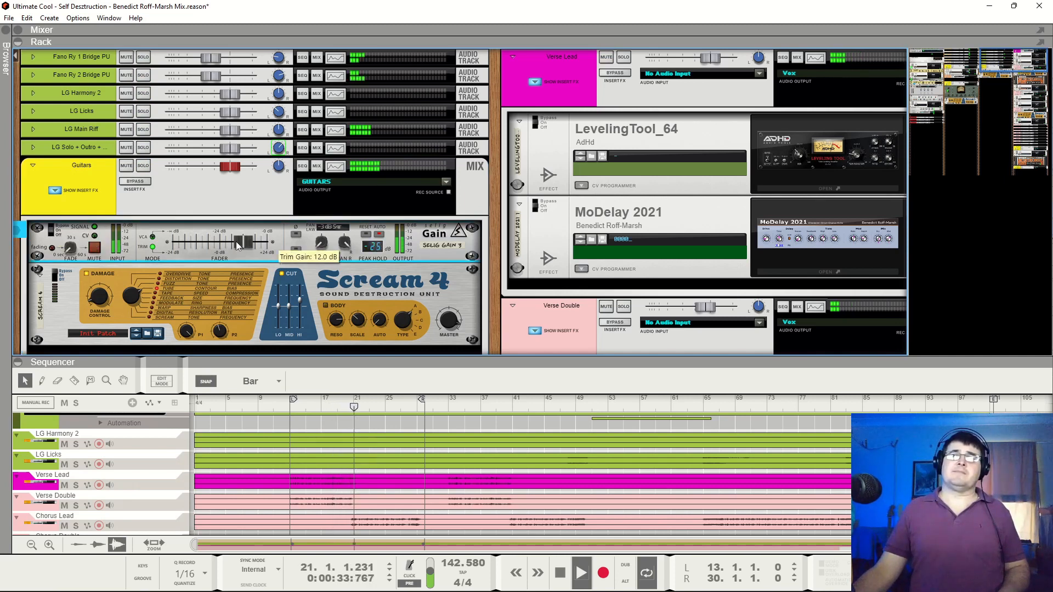
key("space")
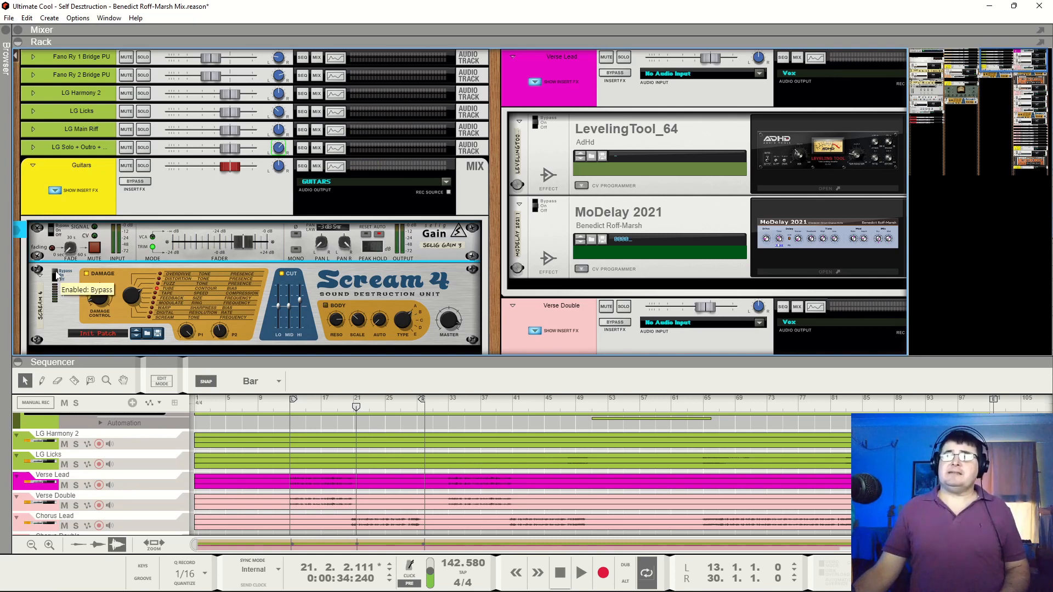
Solo the Guitars bus and play it with its Scream 4 distortion switched on, stopping playback
left_click(147, 169)
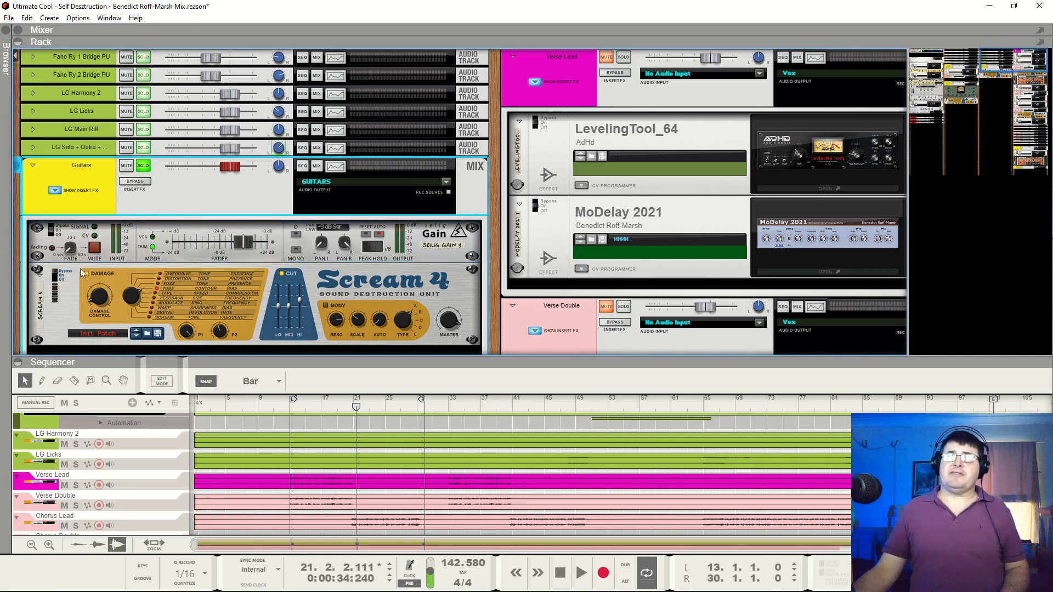
key("space")
left_click(55, 276)
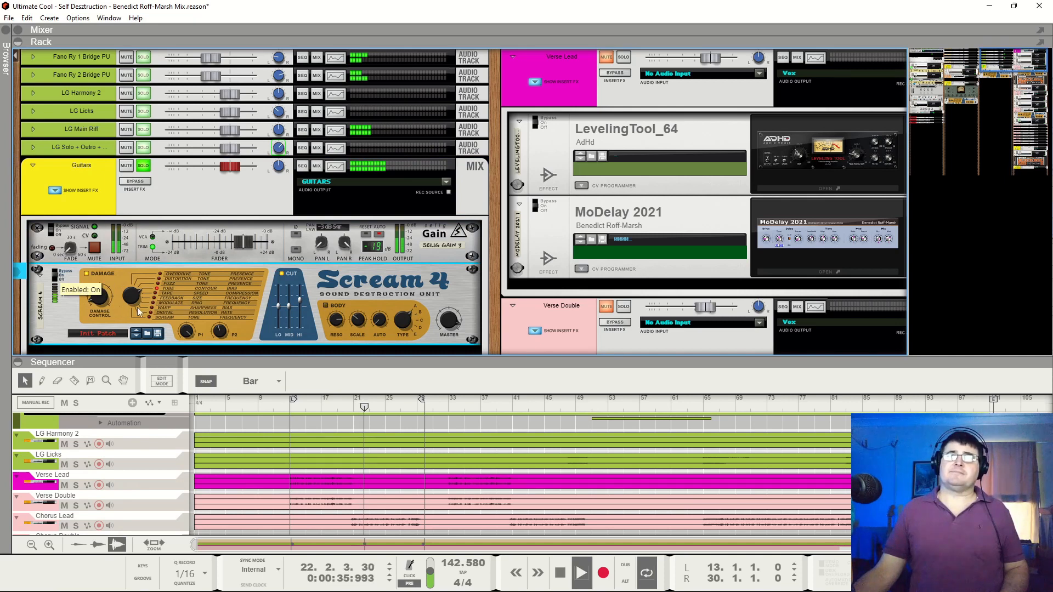
key("space")
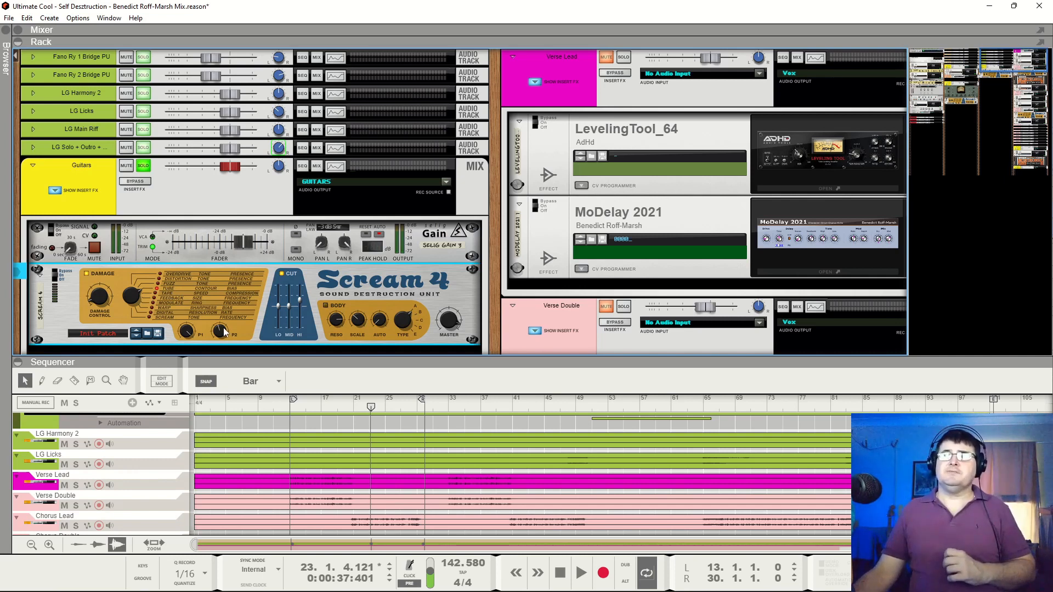
Play the soloed guitars again and compare the Scream 4 bypassed and switched on
mouse_move(224, 331)
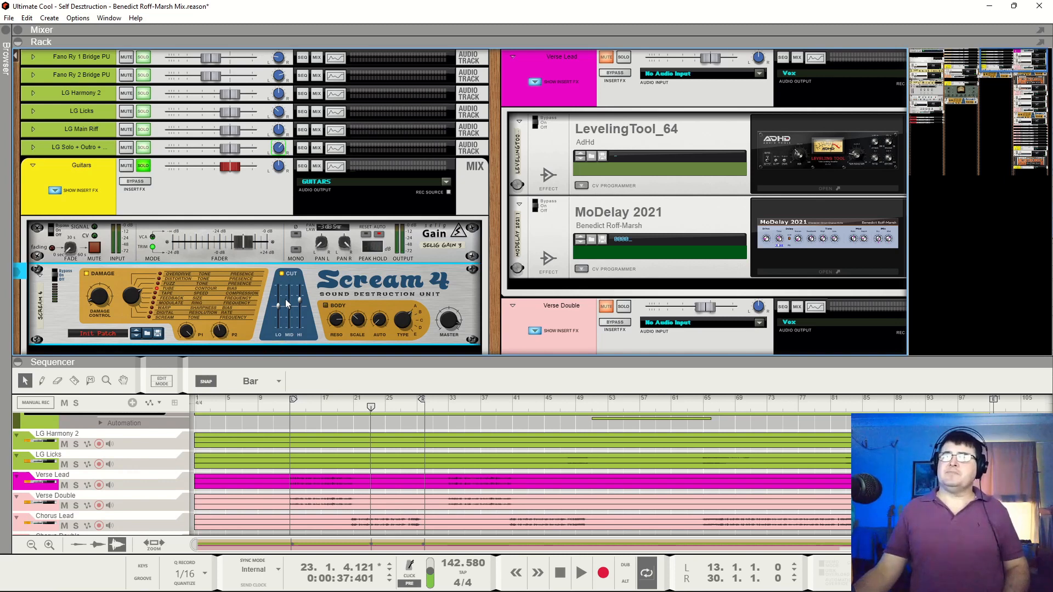
key("space")
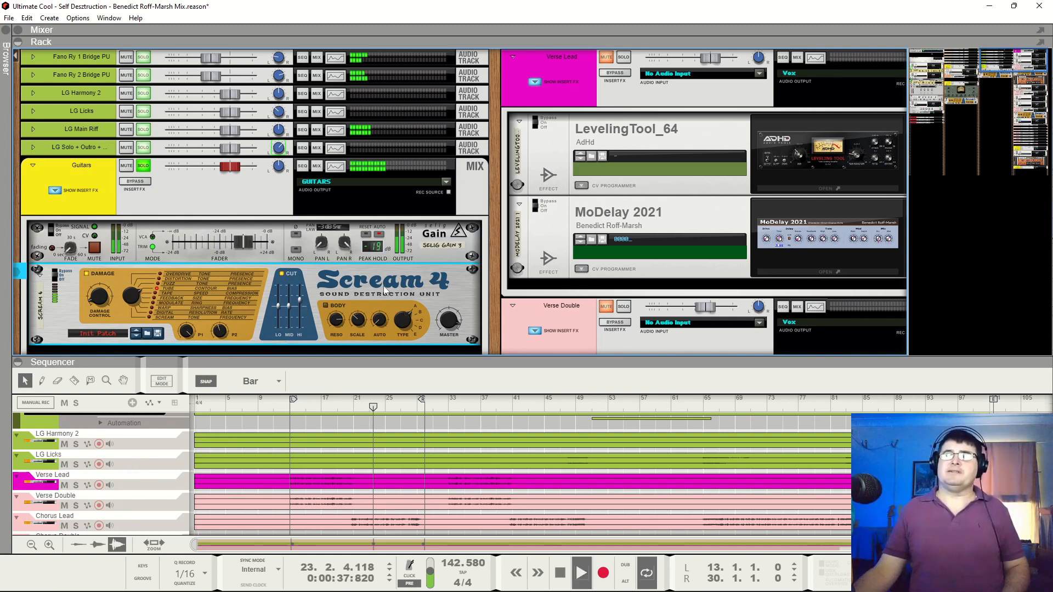
left_click(56, 277)
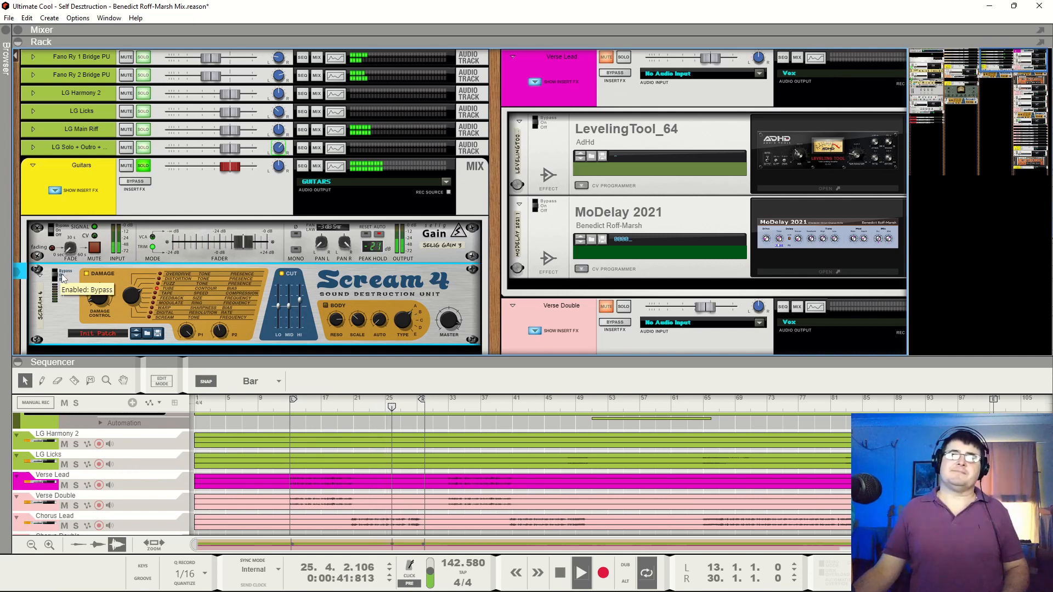
left_click(61, 276)
Unsolo the Guitars bus, compare its Scream 4 bypassed and on in the full mix, and replay the mix from bar 13 before stopping
left_click(143, 166)
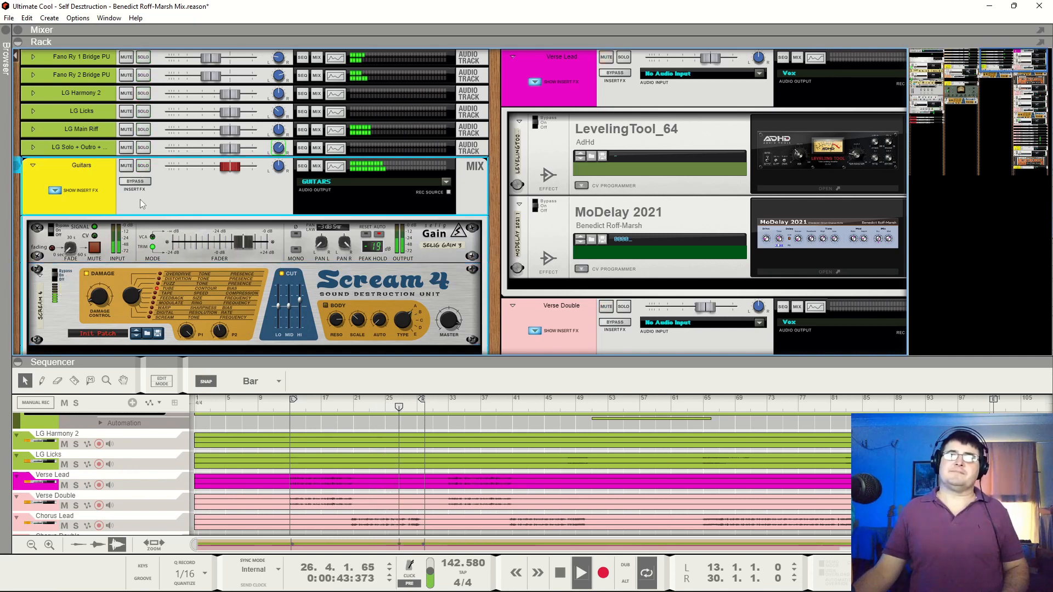
left_click(59, 277)
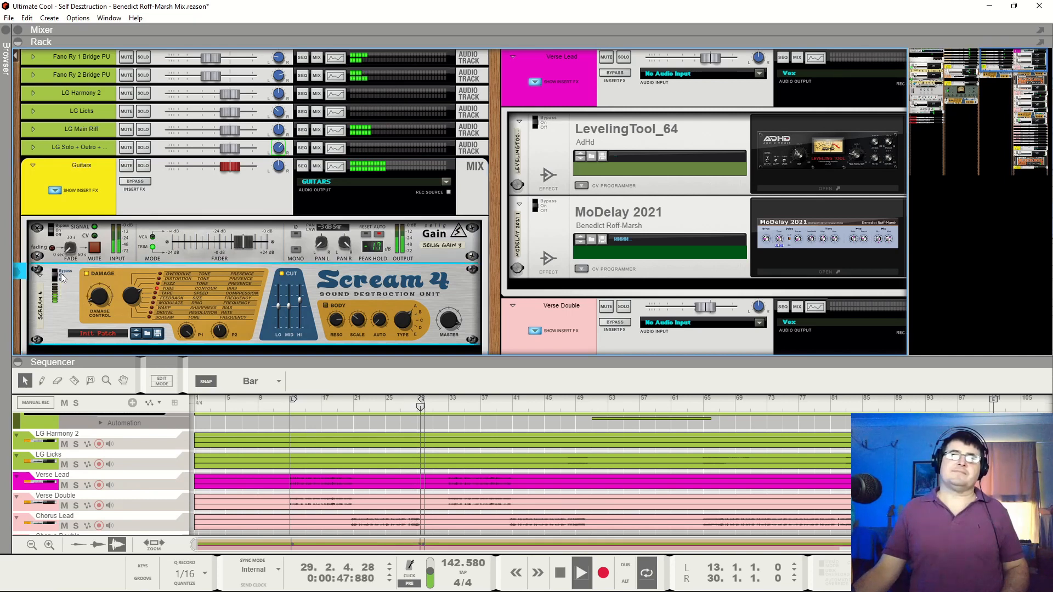
left_click(65, 277)
key("space")
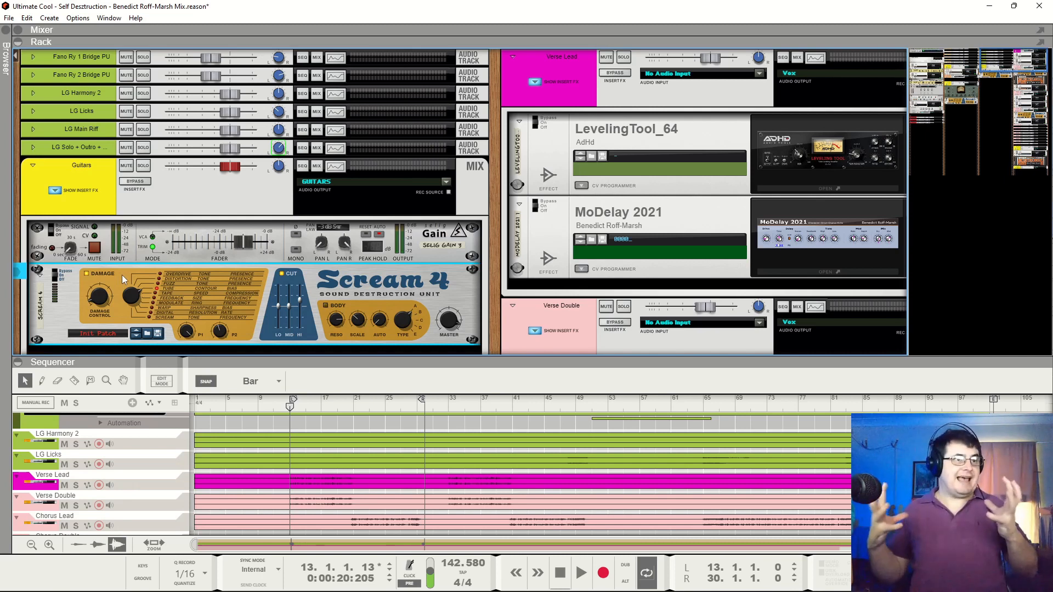
key("space")
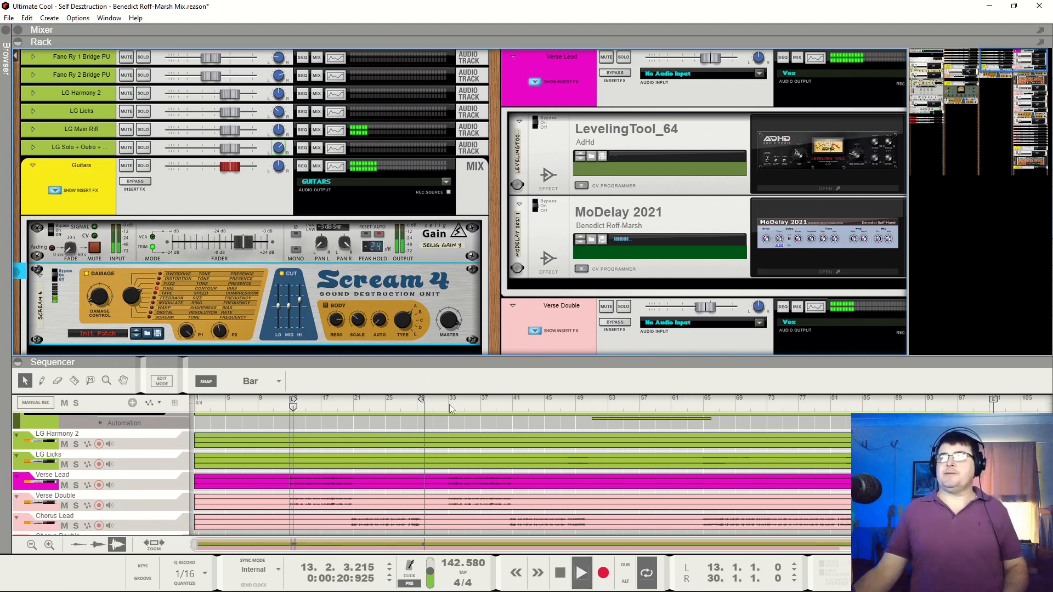
key("space")
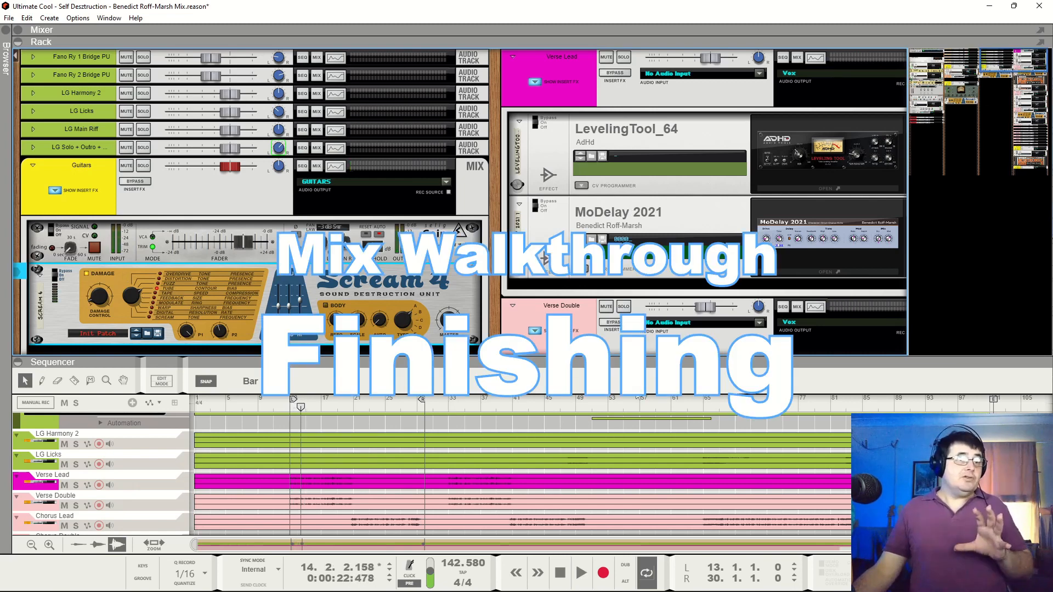
Collapse the sequencer and expand the mixer above the rack to display the channel faders and master section
left_click_drag(670, 362, 688, 556)
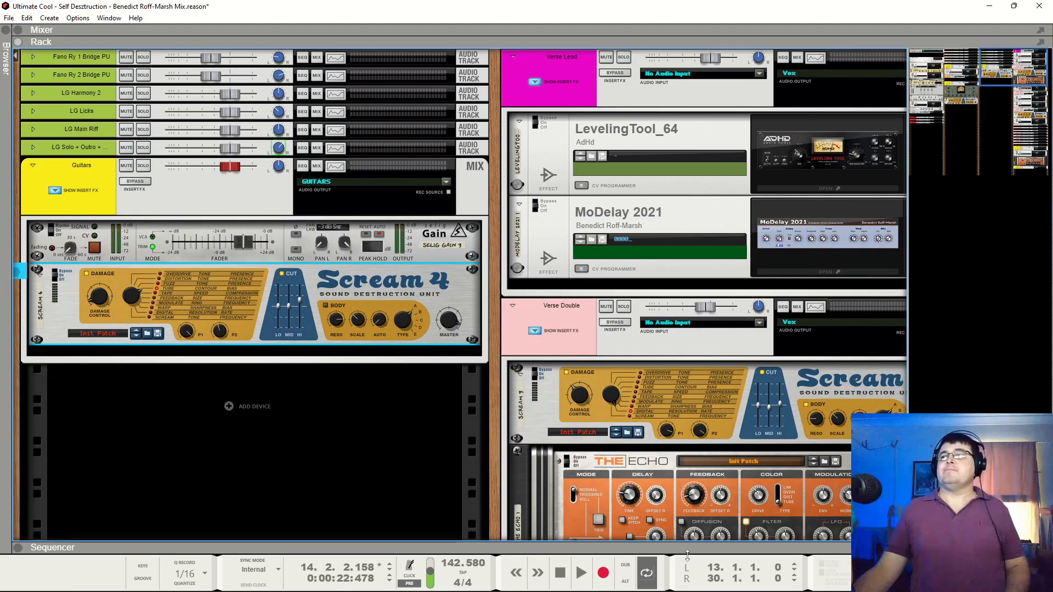
left_click(1019, 50)
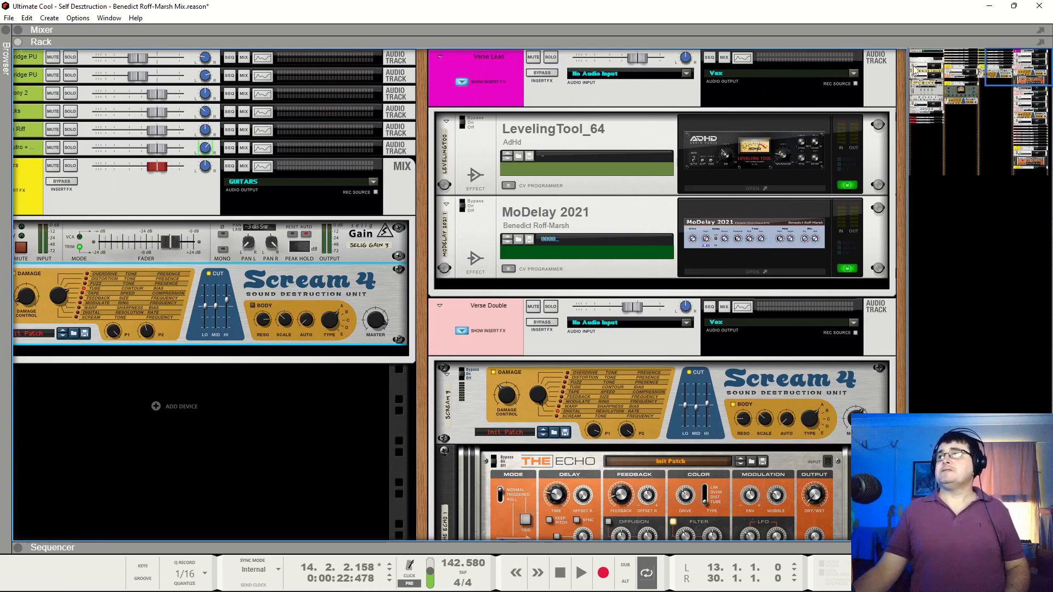
left_click_drag(913, 70, 1002, 38)
left_click_drag(474, 39, 474, 314)
left_click_drag(1005, 128, 1036, 245)
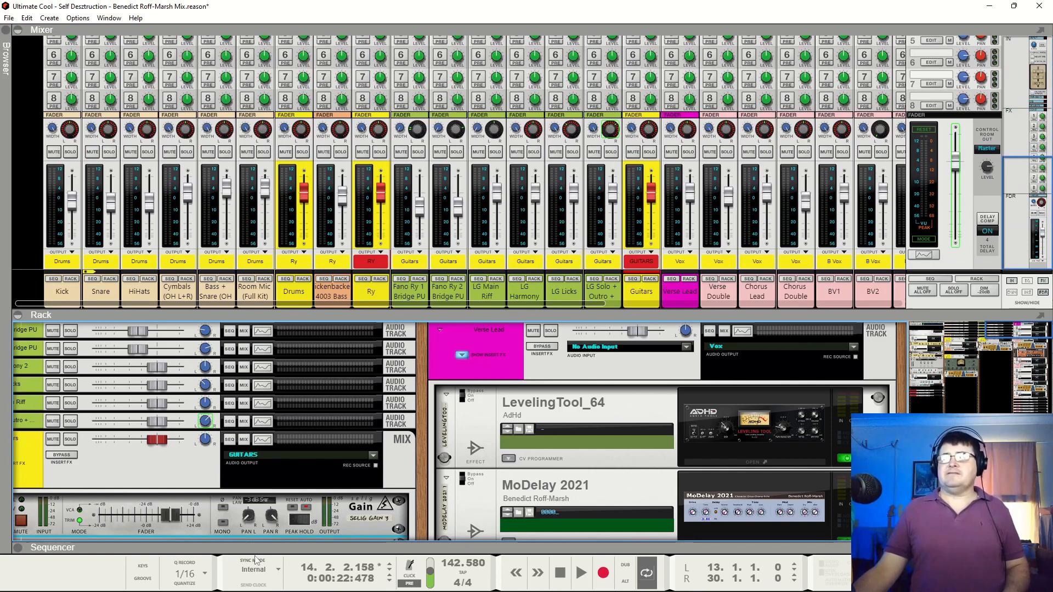
Reopen the sequencer below the rack and play the full mix from bar 11, stopping in the chorus
key("F7")
left_click(275, 483)
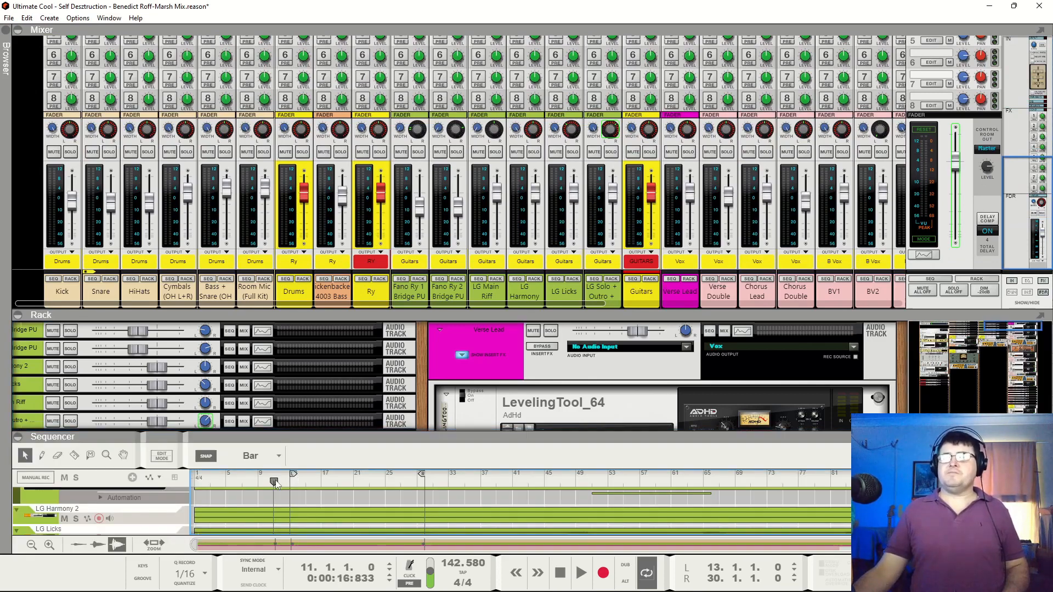
key("space")
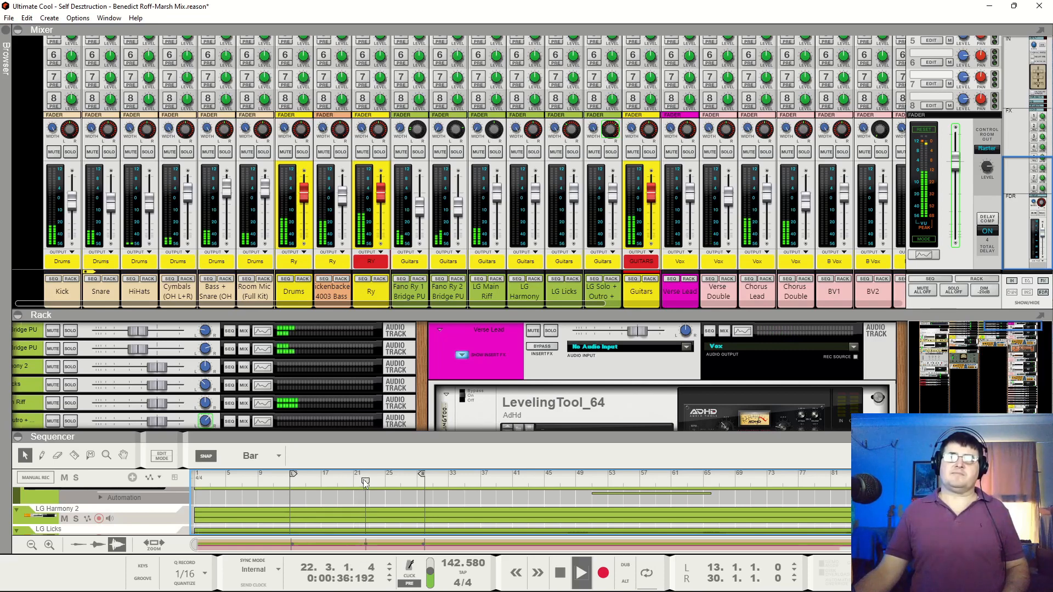
key("space")
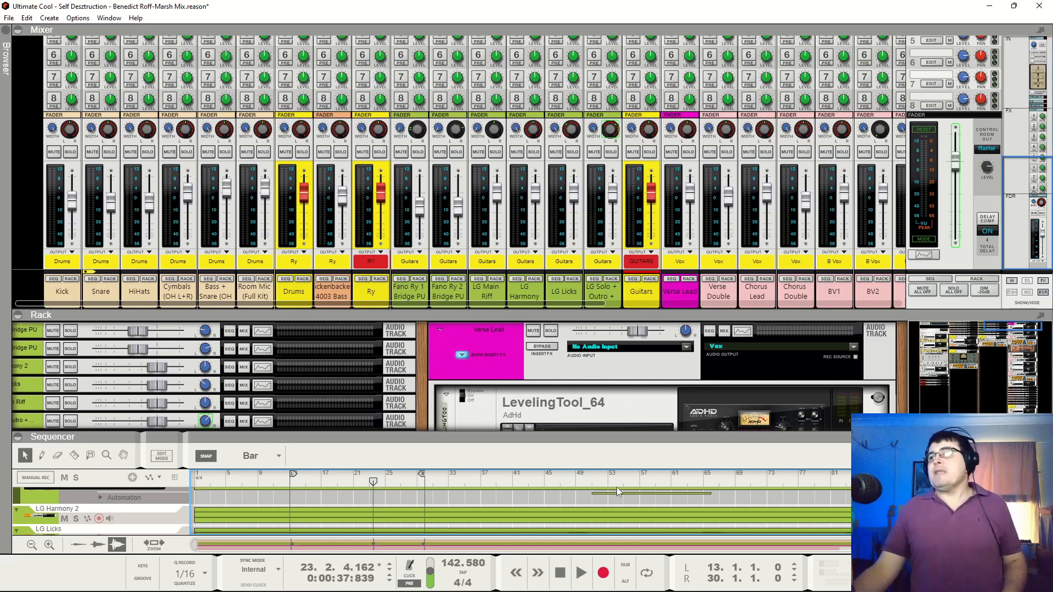
Show the vocal tracks in the sequencer and play the mix from bar 40, skipping ahead twice to later sections before stopping
scroll(617, 493, "down", 5)
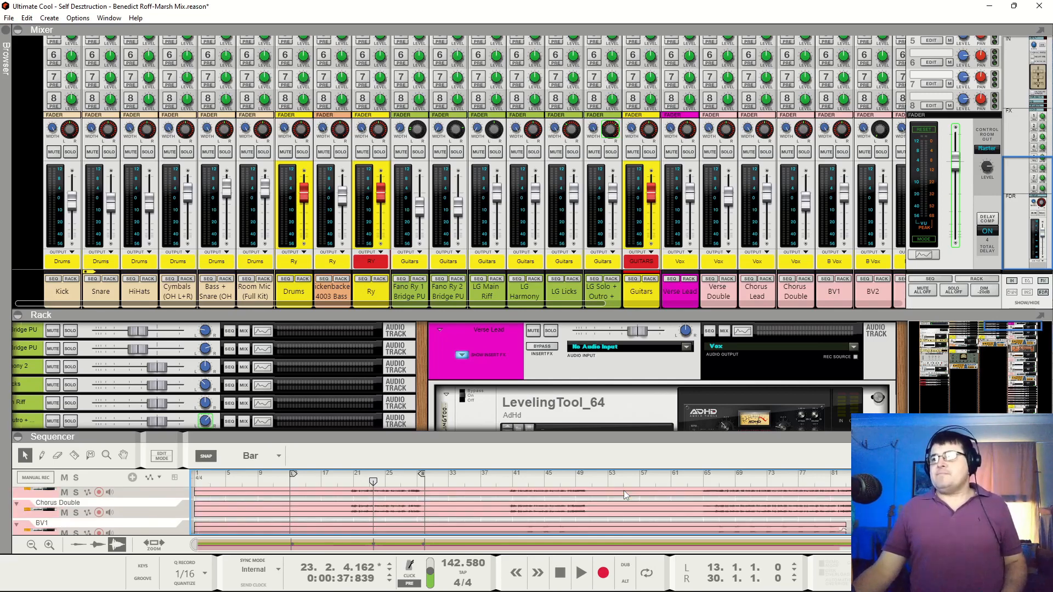
left_click(509, 480)
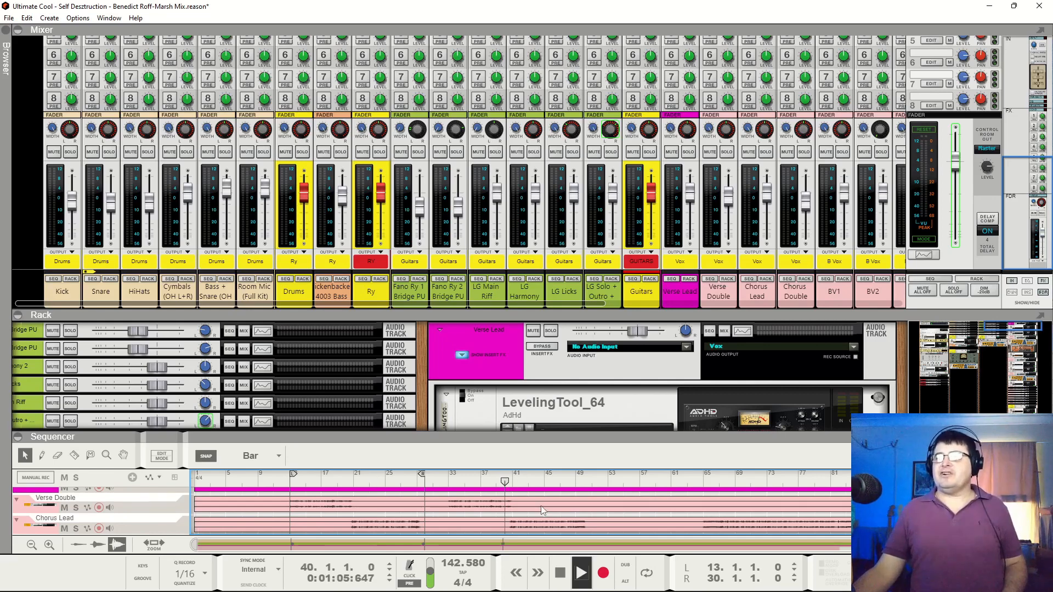
key("space")
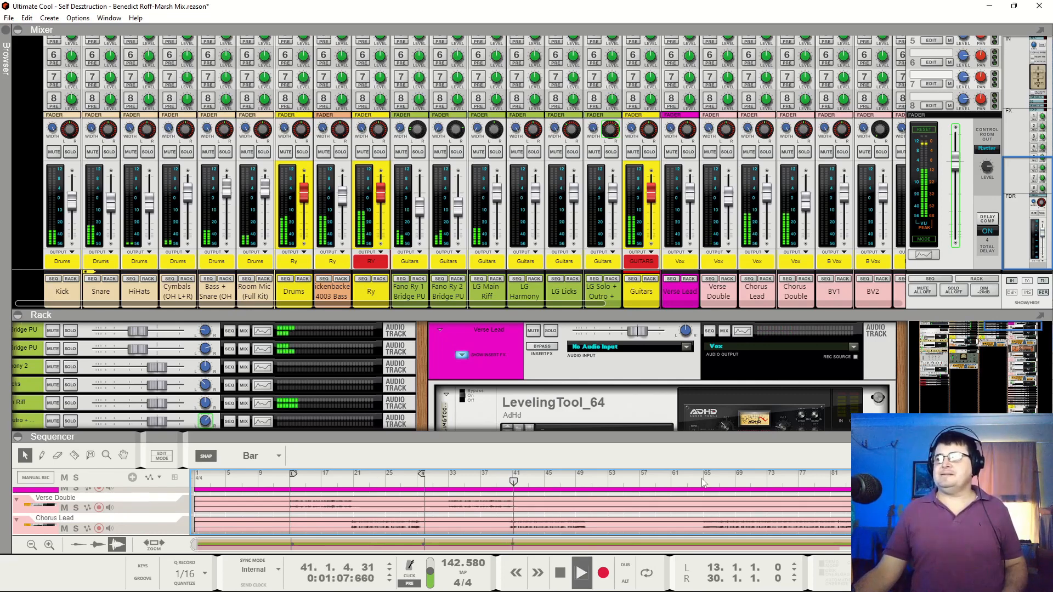
left_click(683, 481)
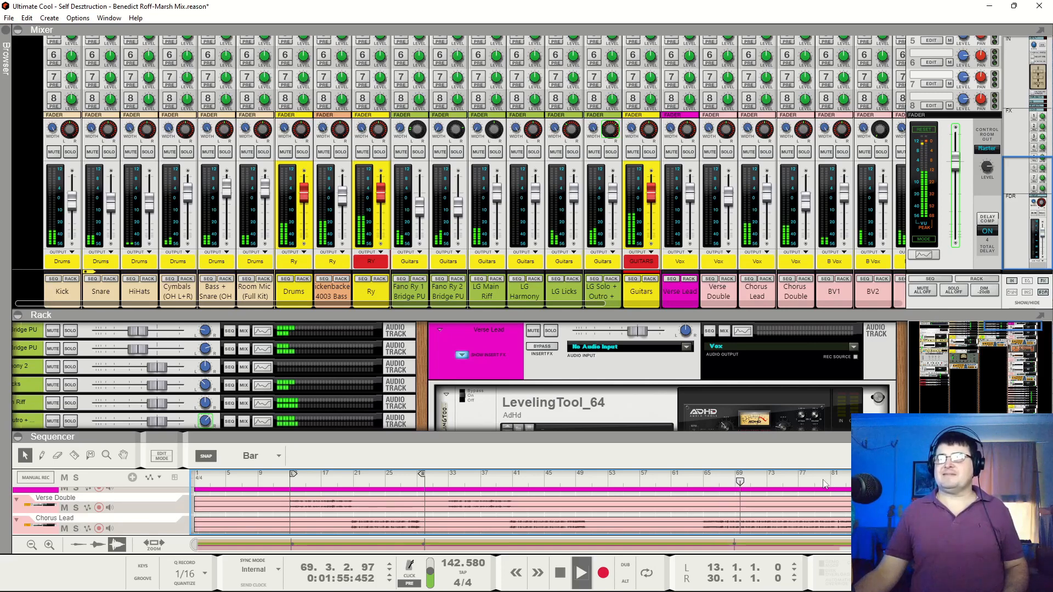
scroll(825, 485, "down", 2)
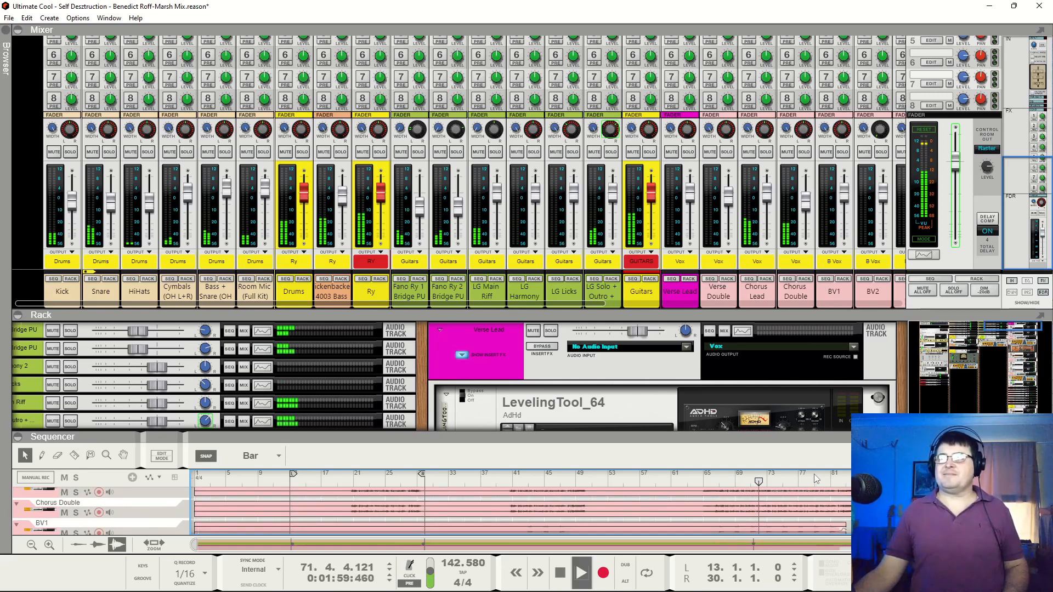
left_click(818, 482)
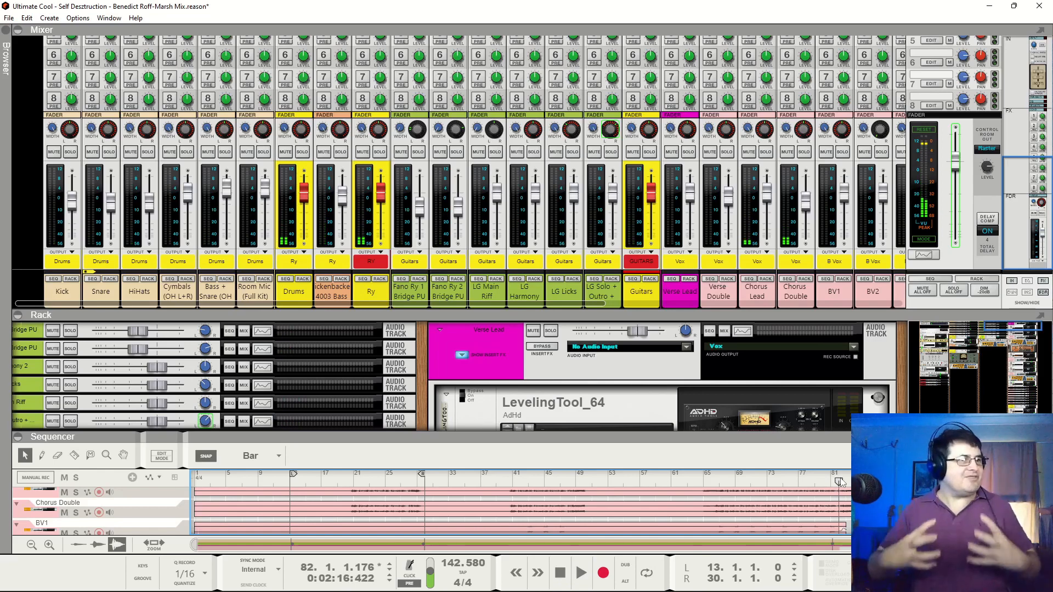
Continue playing from bar 82 while reviewing the backing vocal and guitar tracks, pausing and resuming once before stopping in bar 92
key("space")
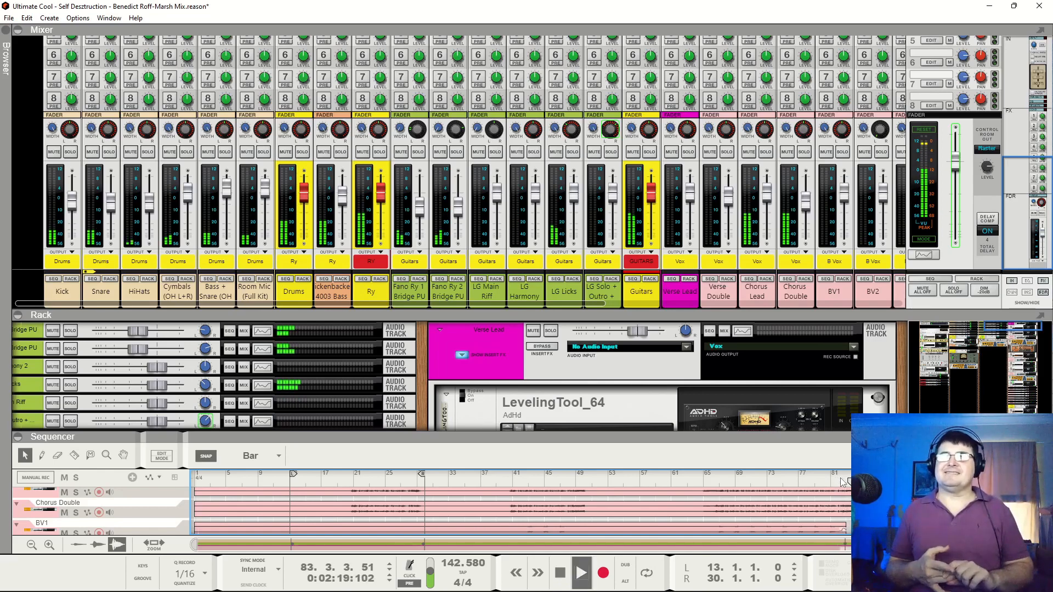
scroll(843, 481, "down", 10)
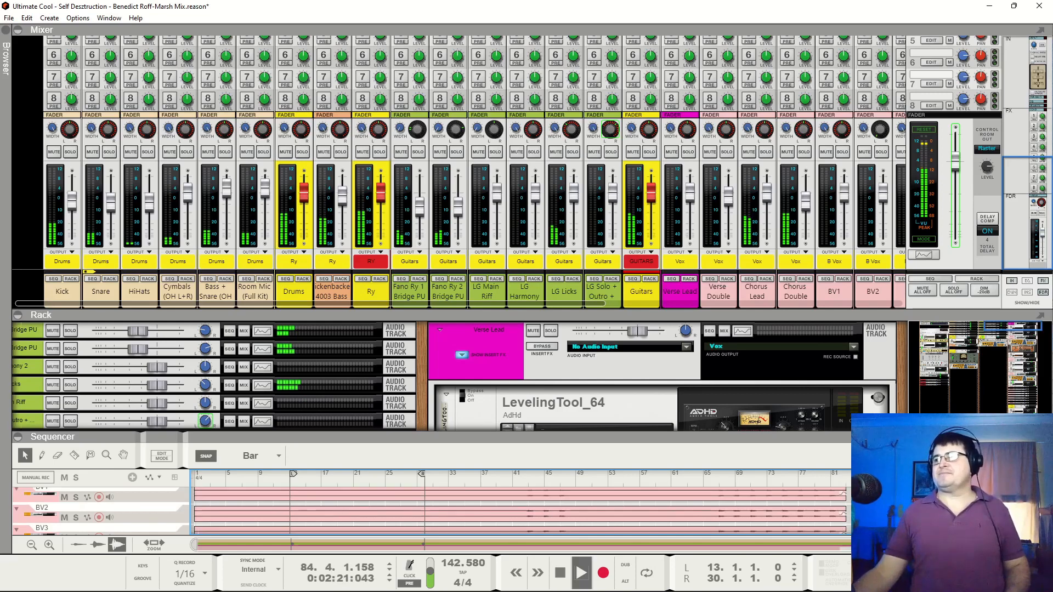
scroll(521, 510, "up", 15)
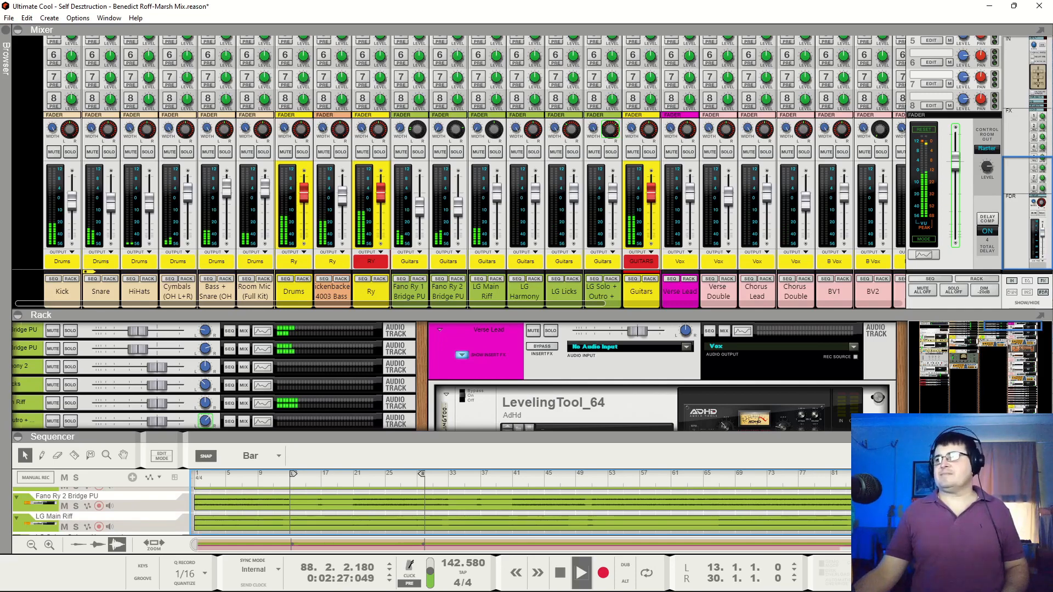
scroll(521, 510, "down", 2)
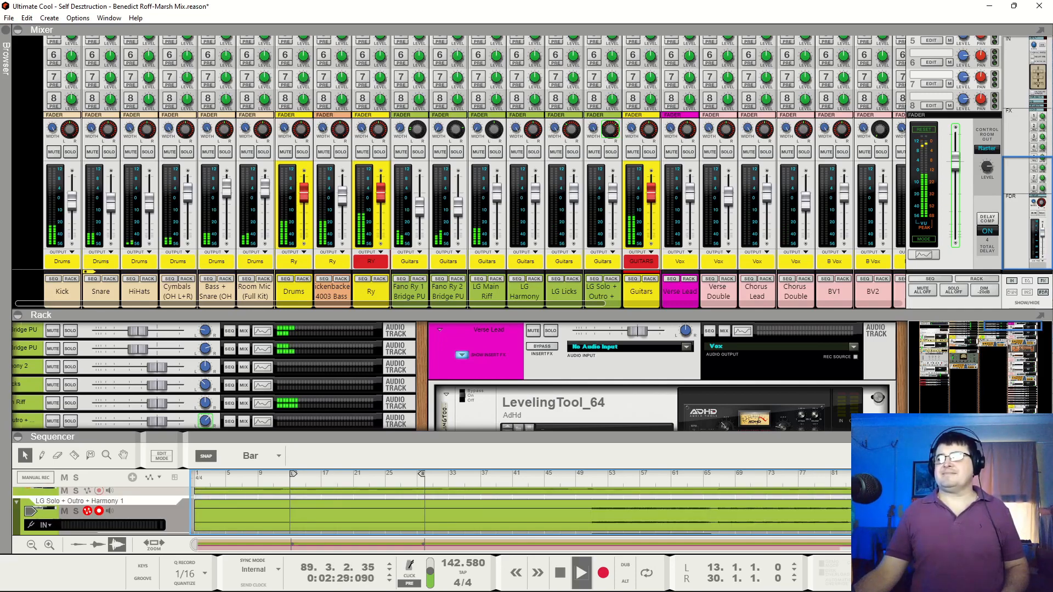
key("space")
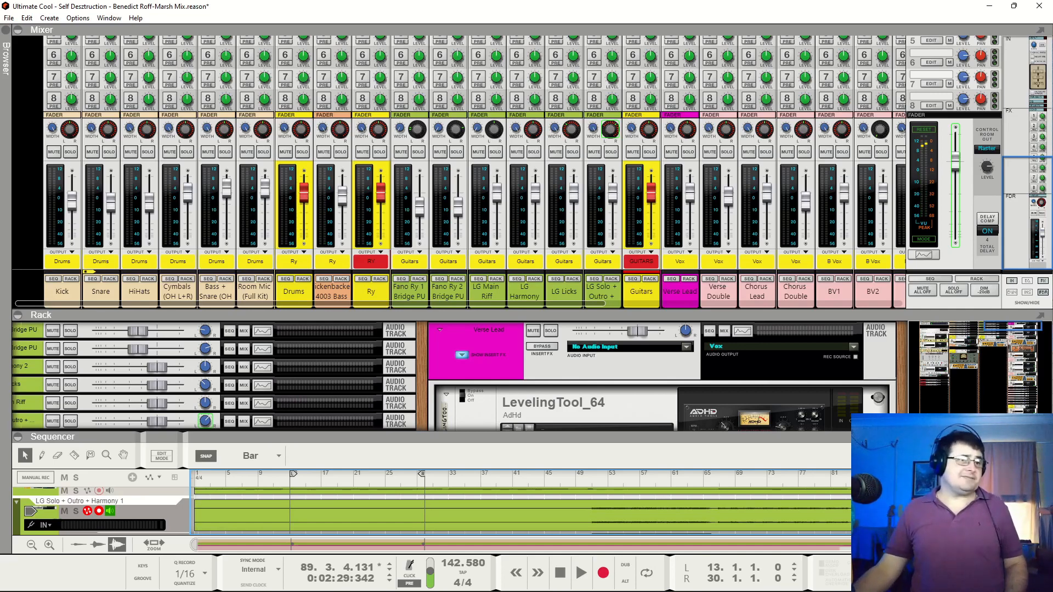
key("space")
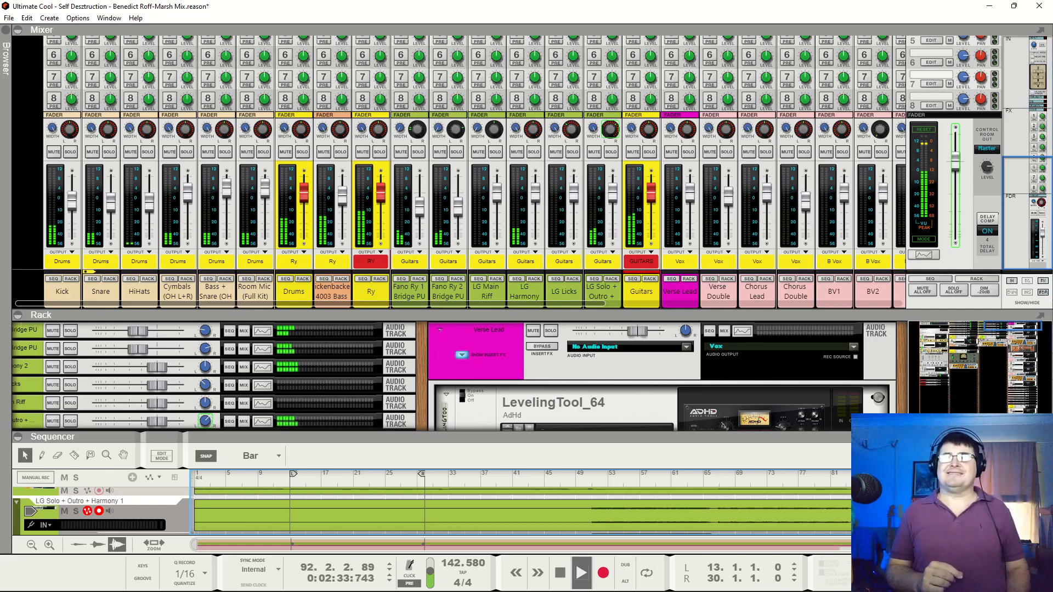
key("space")
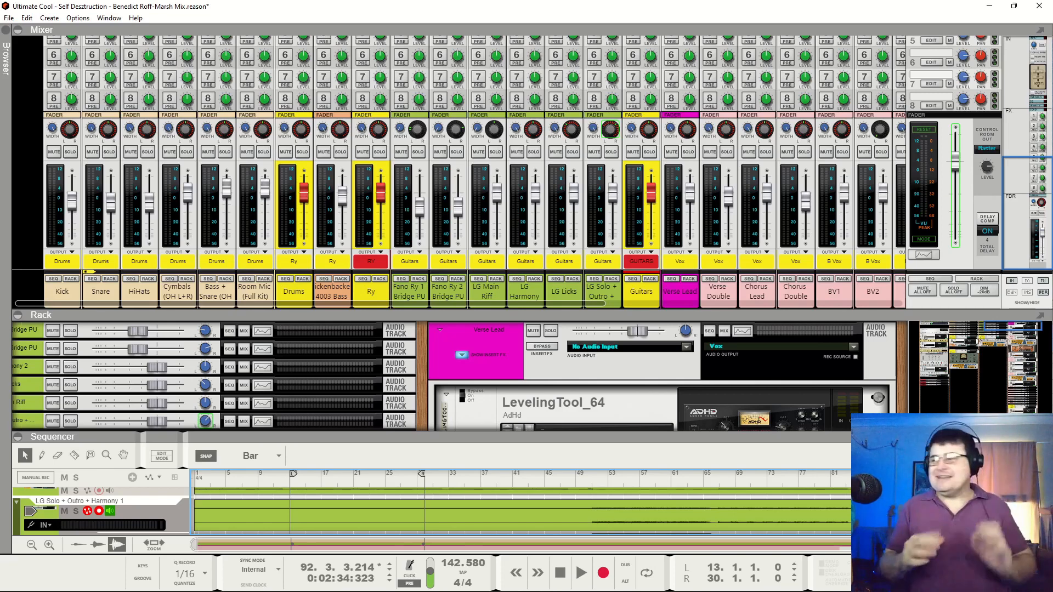
Replay a short passage around bar 75, skip forward, and play up to bar 92 before stopping
key("KP_7")
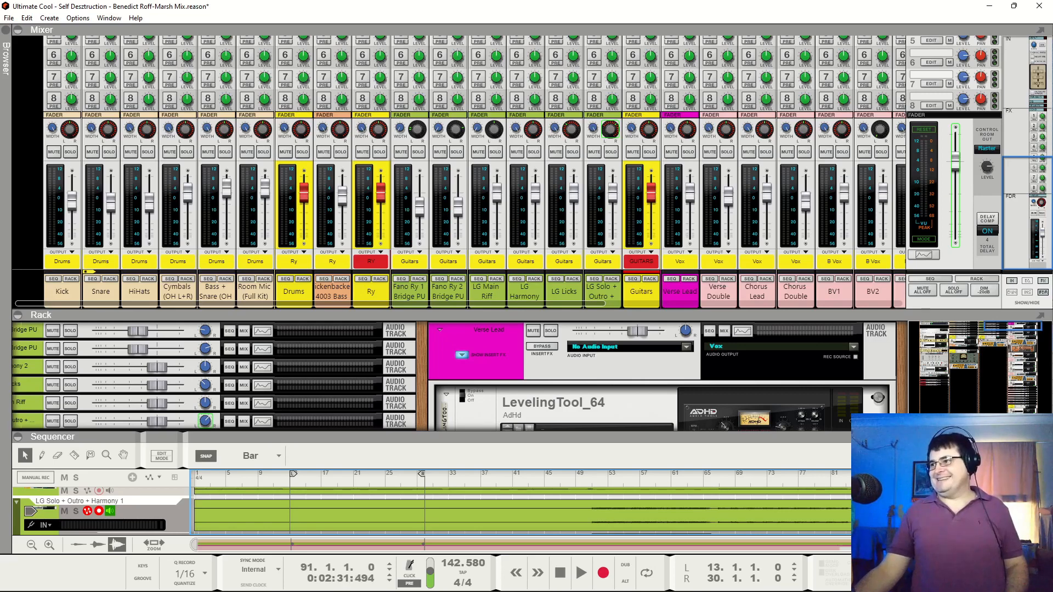
left_click(779, 481)
key("space")
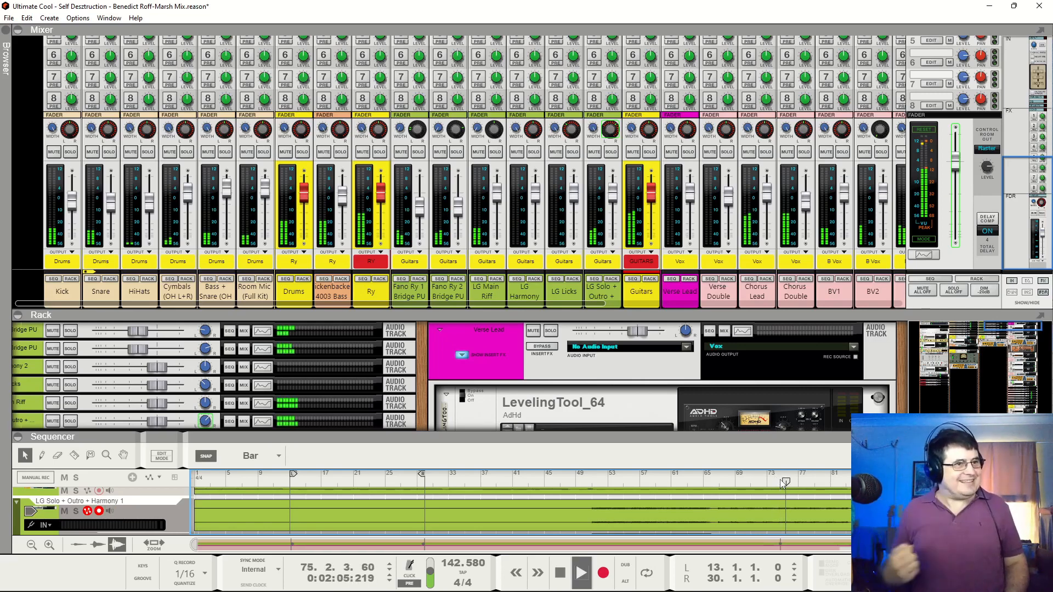
key("space")
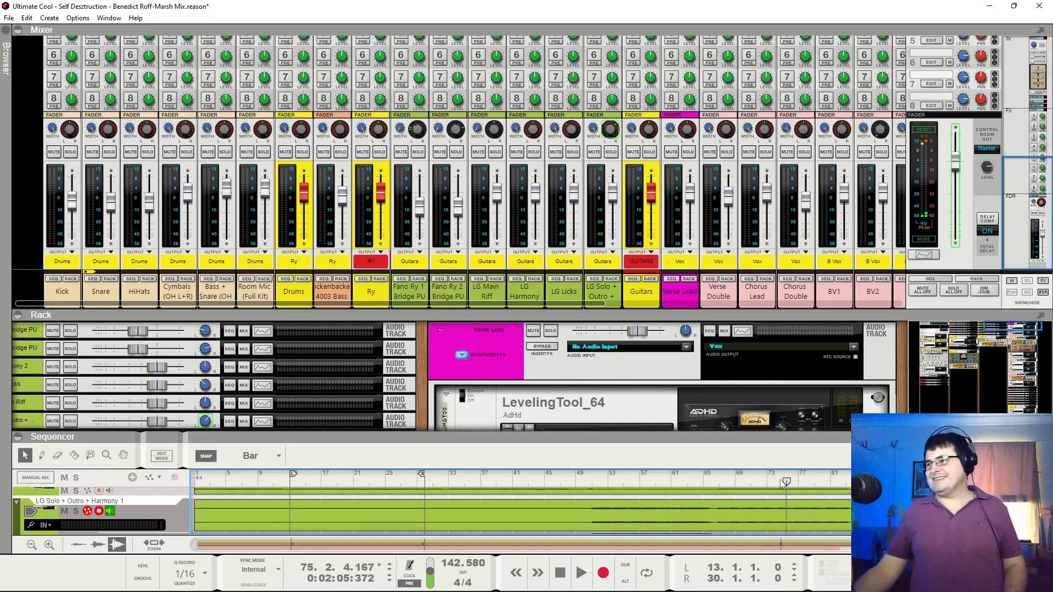
left_click(855, 482)
key("space")
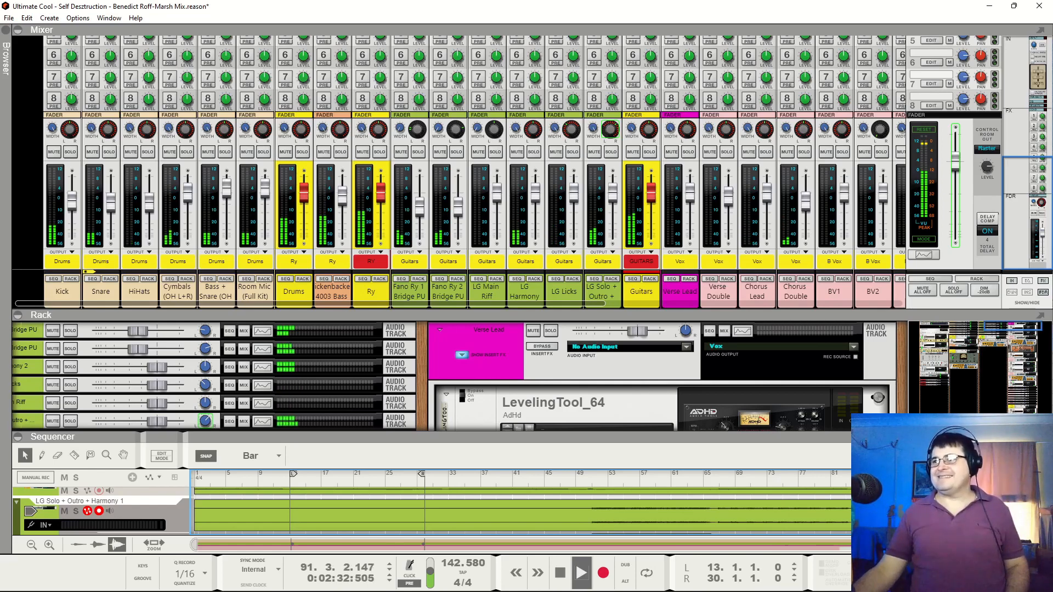
key("space")
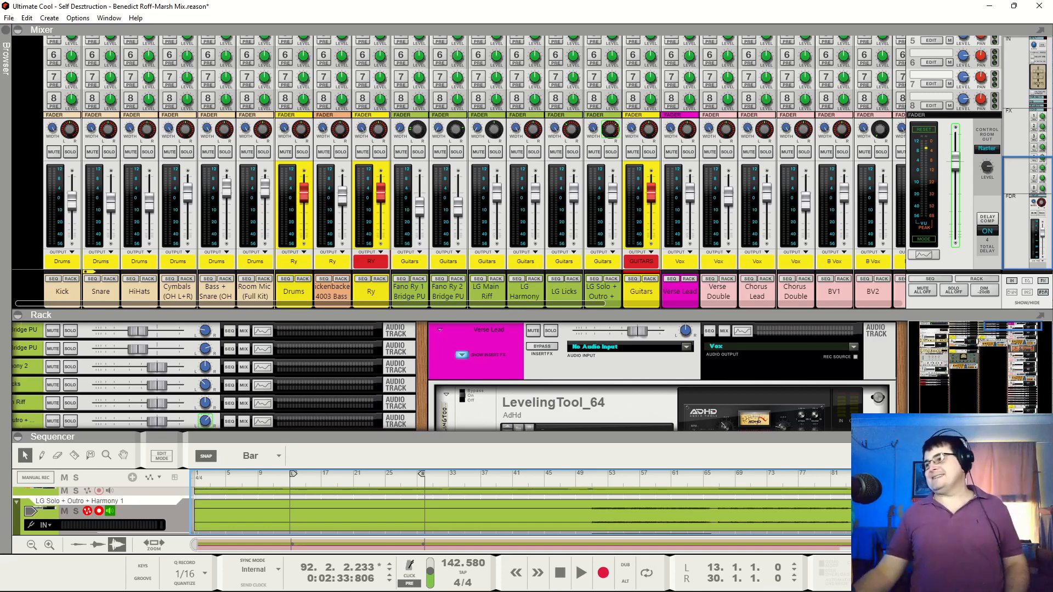
Play the song's ending from bar 92 while reviewing the tracks from the vocals back up to the Master Section, and stop playback
key("space")
scroll(521, 511, "down", 1)
scroll(521, 511, "down", 2)
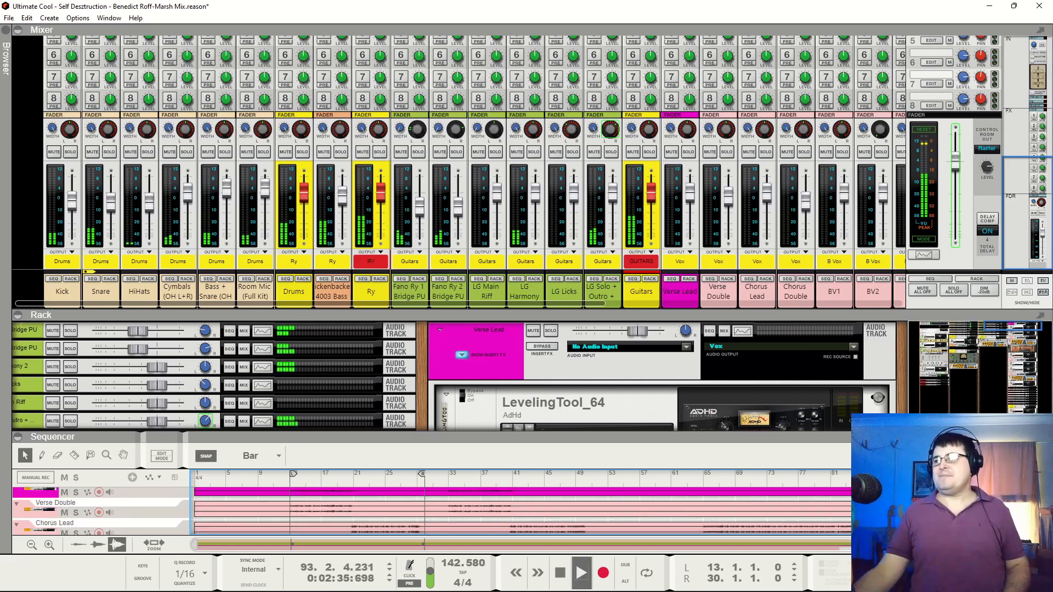
scroll(521, 511, "up", 1)
scroll(521, 511, "up", 5)
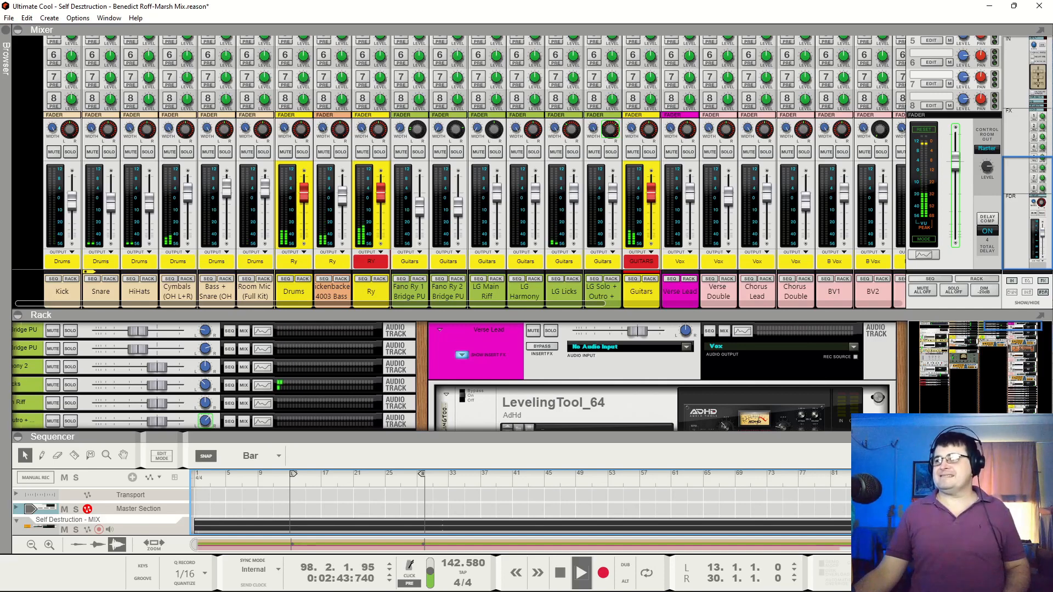
key("space")
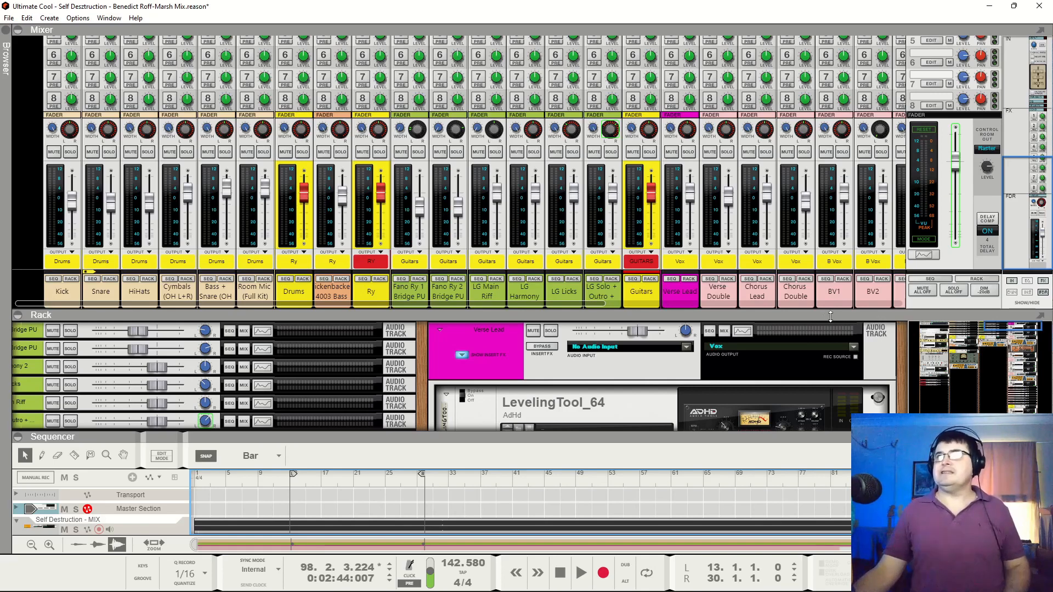
Shrink the mixer to enlarge the rack, and display the vocal and bus channels beside the MoDelay 2021 and Verse Double devices
left_click_drag(822, 318, 859, 233)
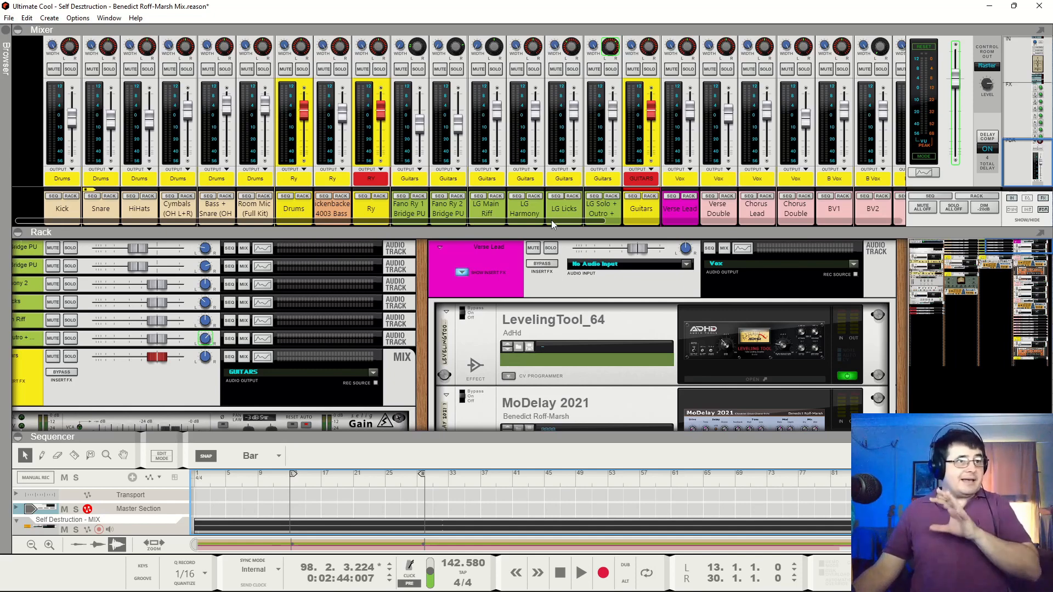
left_click_drag(551, 219, 909, 219)
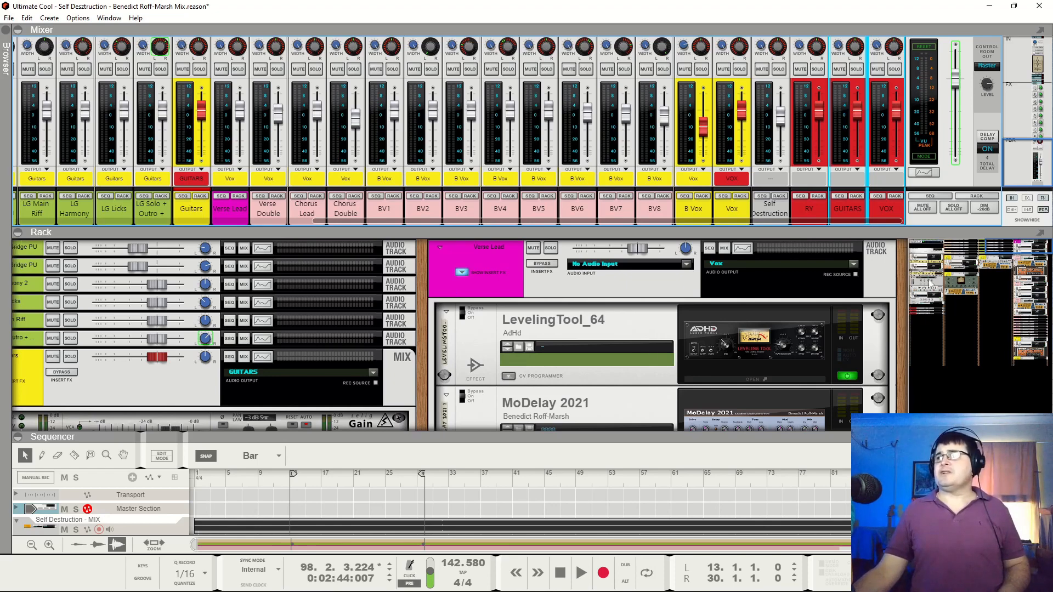
scroll(658, 307, "down", 3)
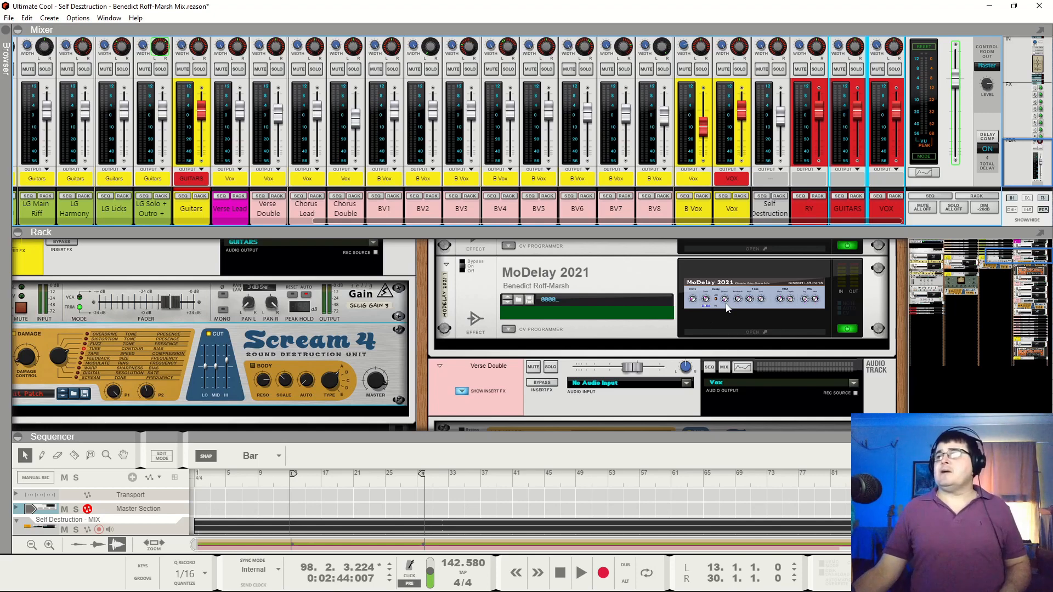
Place the playhead at bar 12, show the Verse Double and chorus vocal tracks, and enlarge the sequencer area slightly
left_click(283, 485)
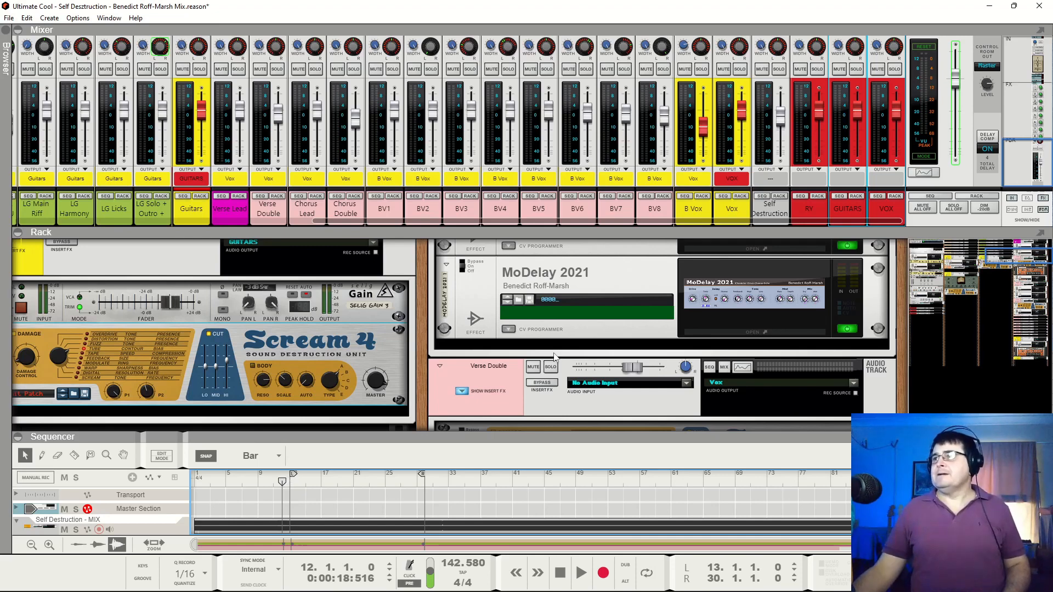
scroll(356, 488, "down", 3)
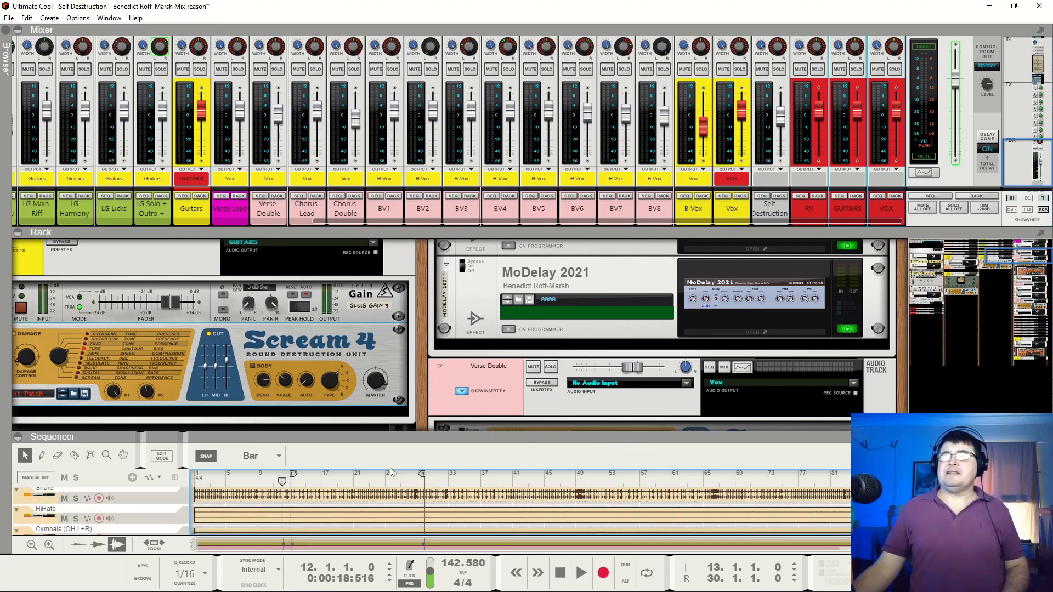
scroll(391, 473, "down", 6)
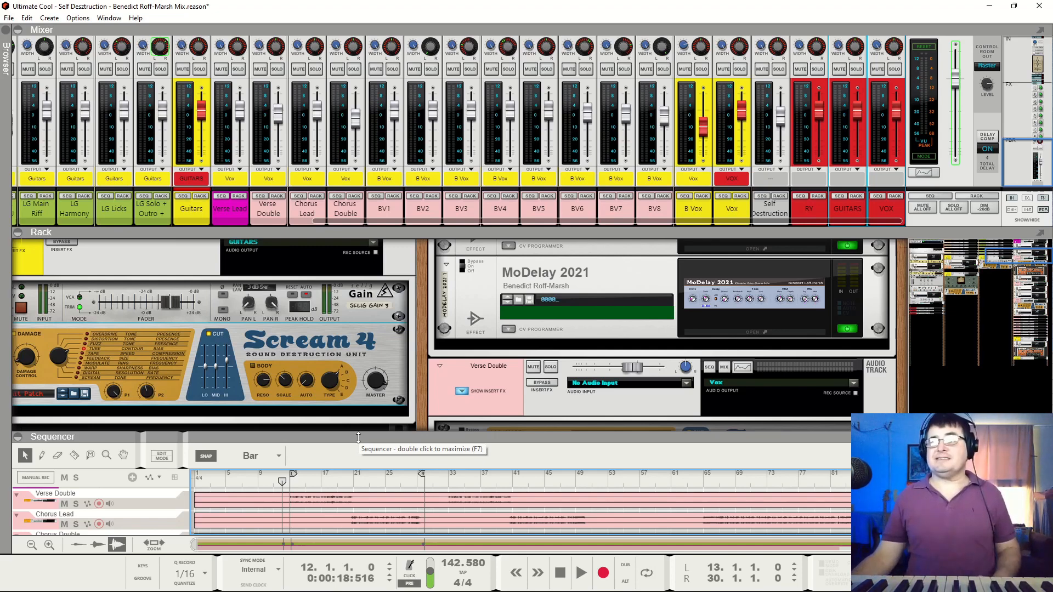
left_click_drag(358, 437, 372, 431)
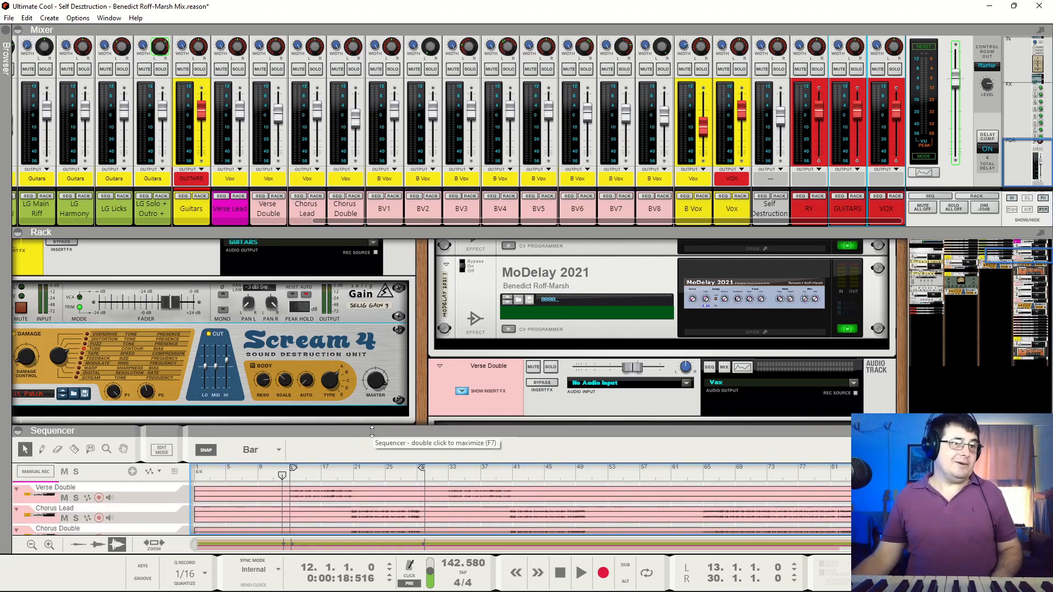